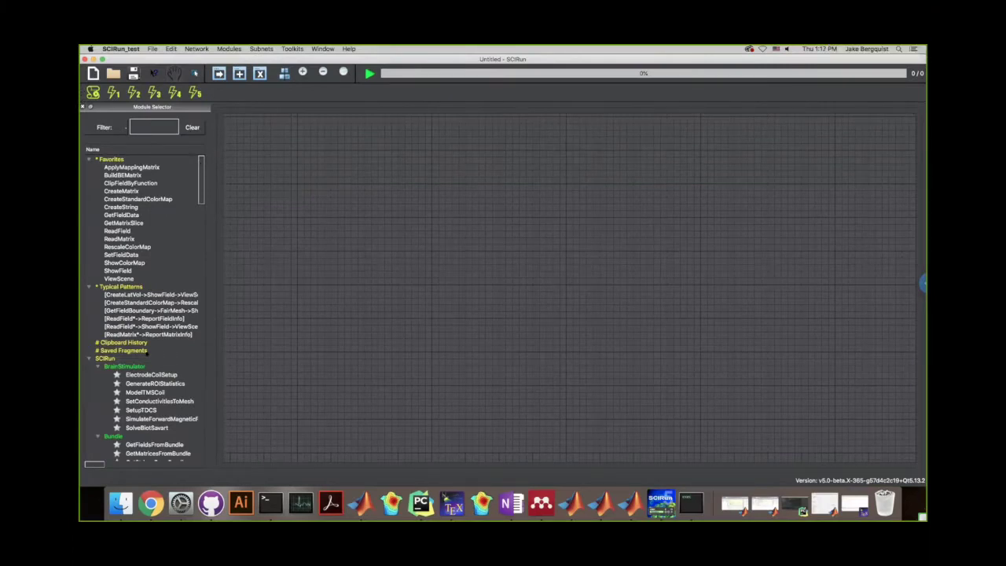
Collapse the Favorites group in the module list
left_click(88, 159)
left_click(88, 159)
left_click(89, 160)
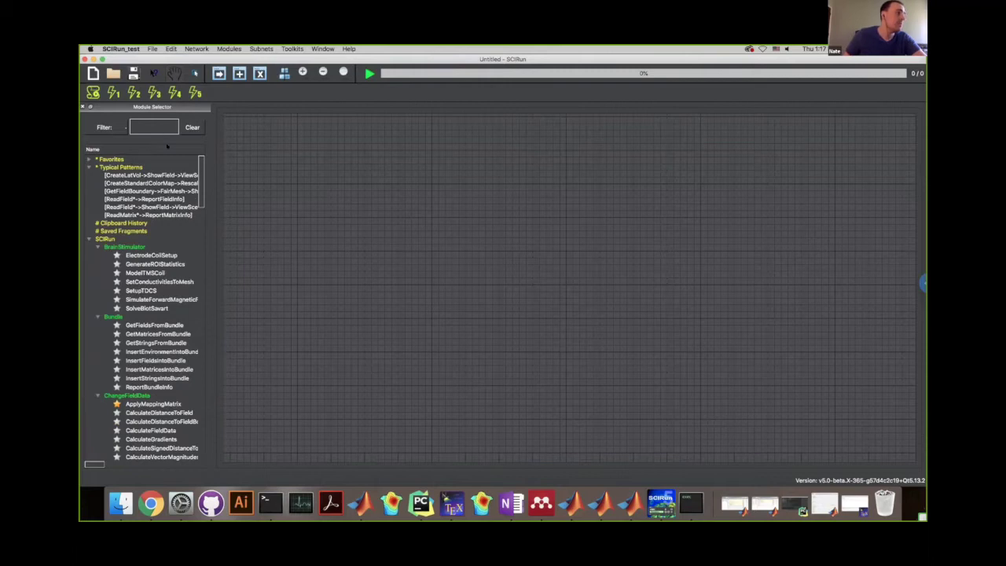
double_click(115, 157)
double_click(115, 157)
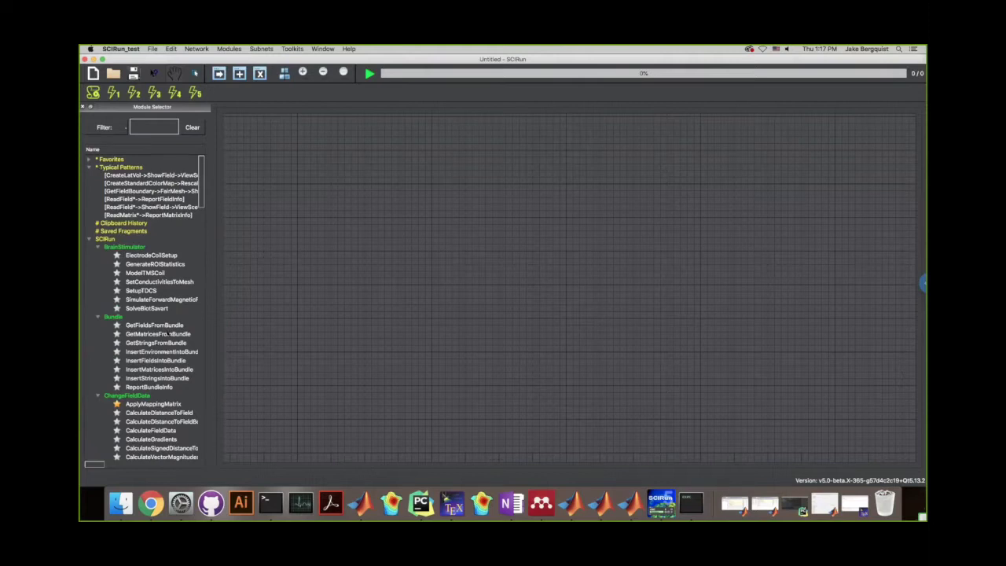
Filter the module list by "shgth" and clear the filter again
left_click(161, 123)
type("shgth")
left_click_drag(160, 127, 119, 127)
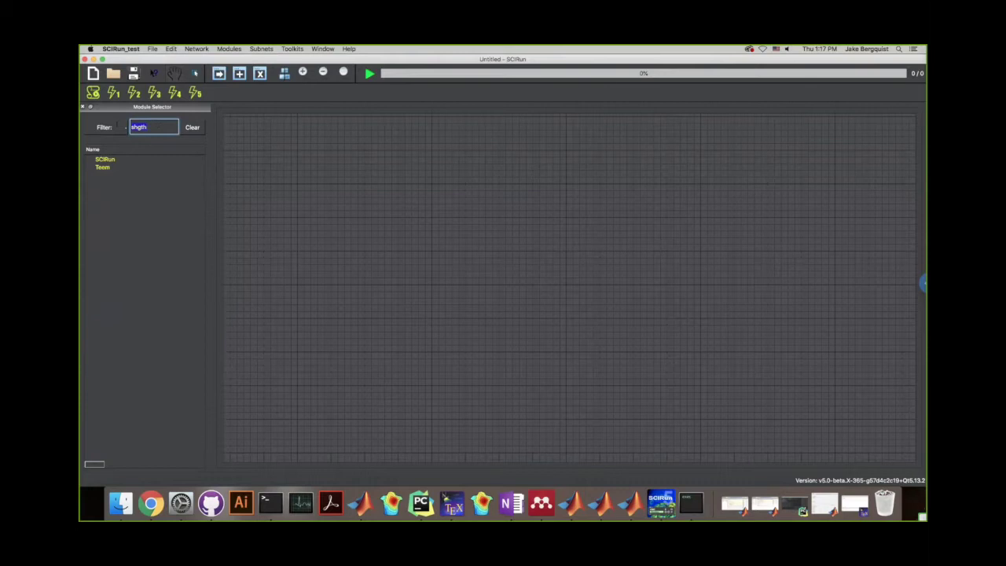
key("BackSpace")
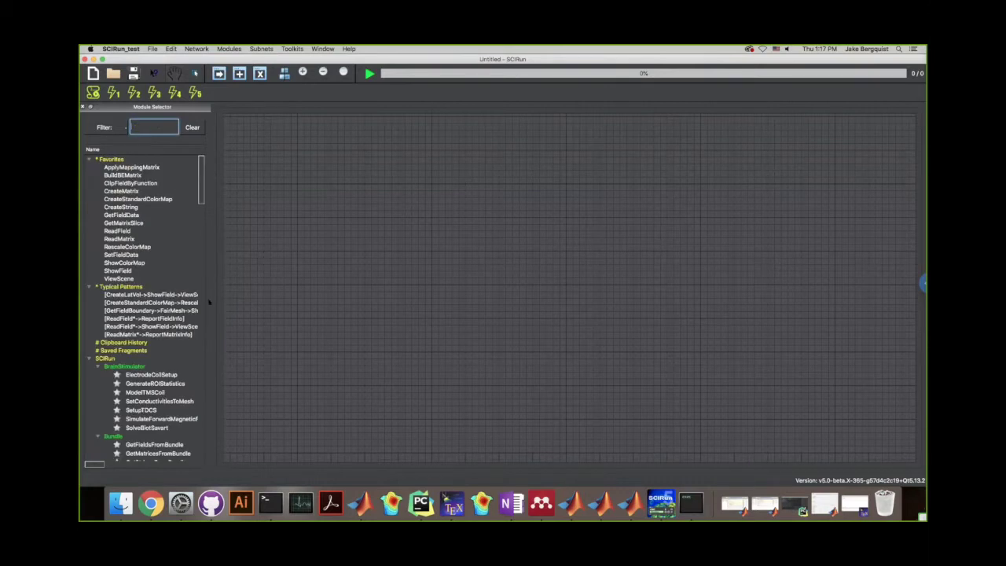
Browse the module list and add a ReadField module from Favorites to the network canvas
scroll(168, 369, "down", 5)
scroll(126, 349, "down", 4)
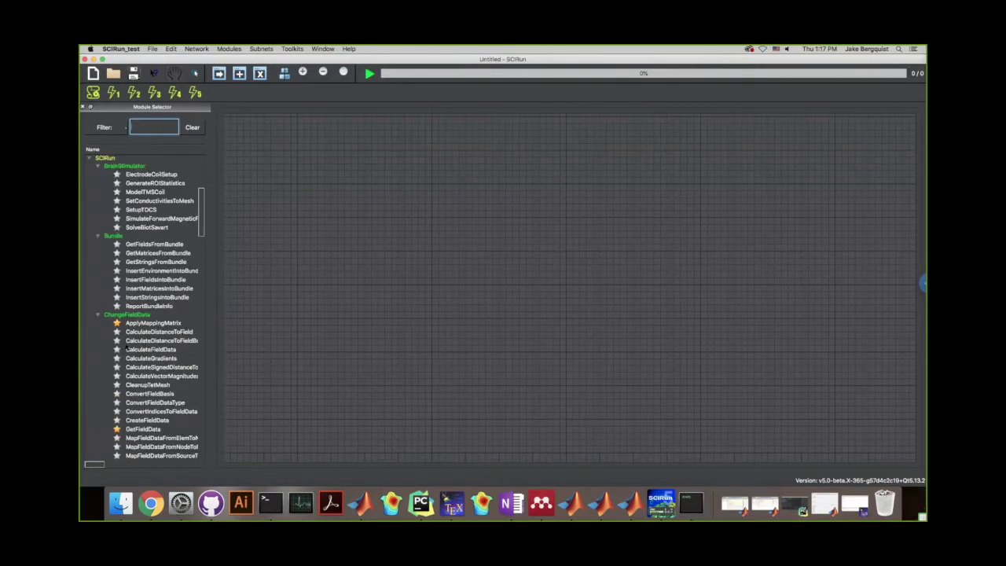
left_click(158, 324)
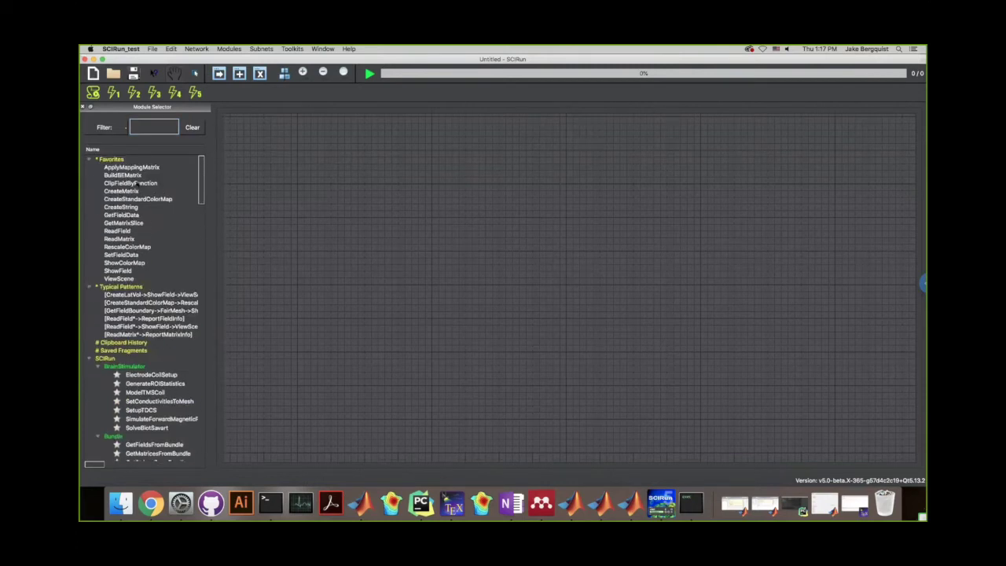
scroll(151, 254, "down", 10)
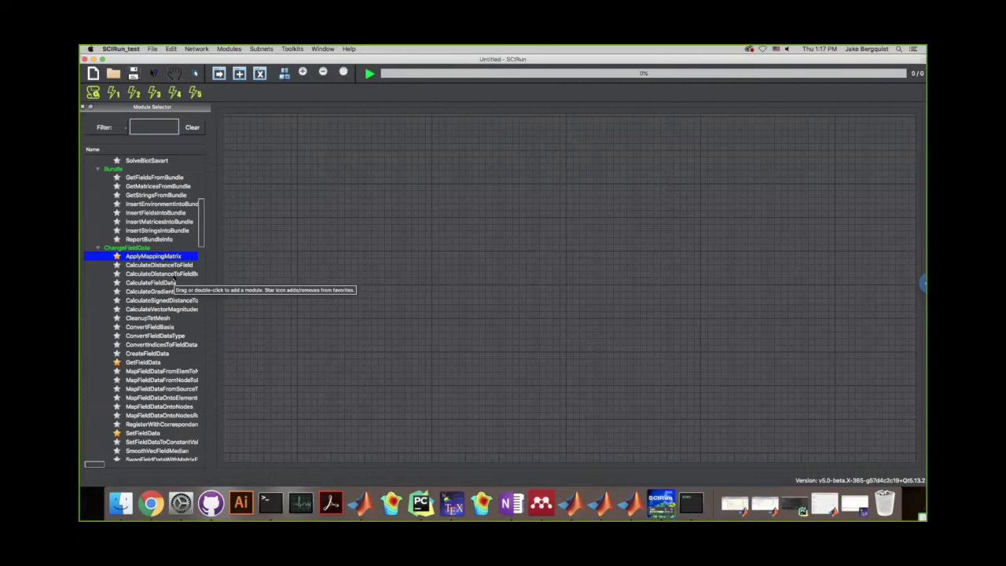
scroll(157, 249, "up", 10)
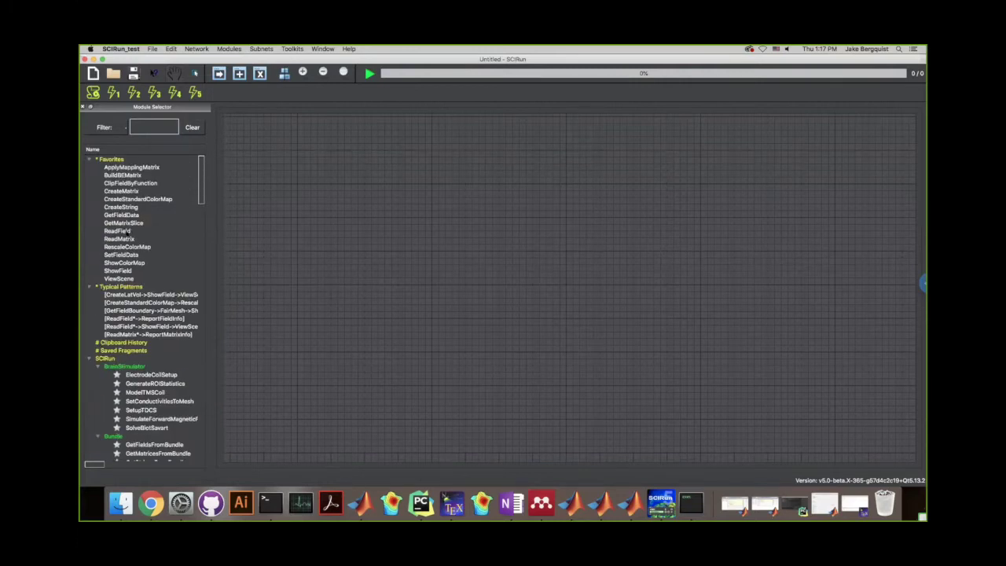
left_click_drag(120, 231, 579, 206)
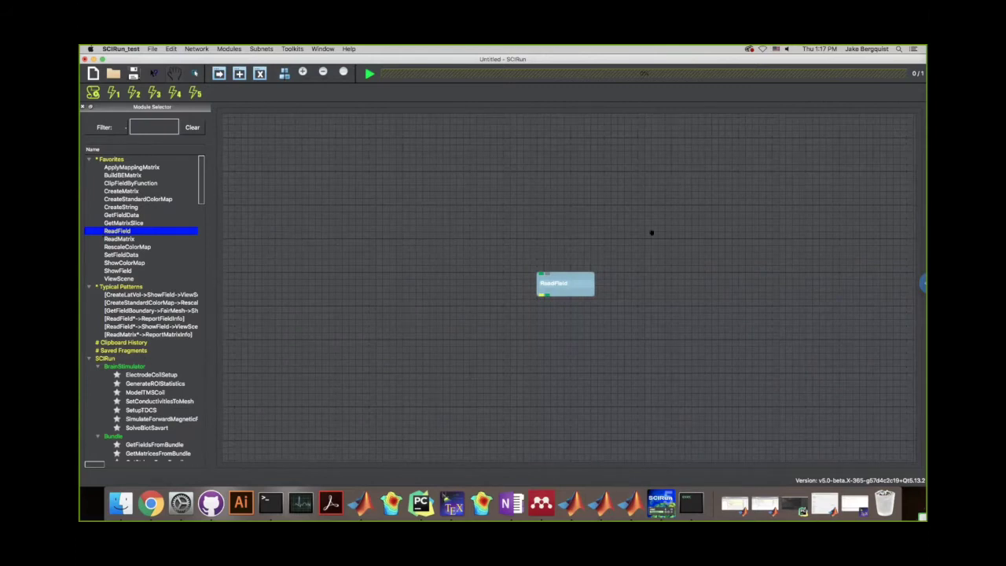
Add a second ReadField module to the canvas and delete it again
left_click_drag(110, 231, 539, 179)
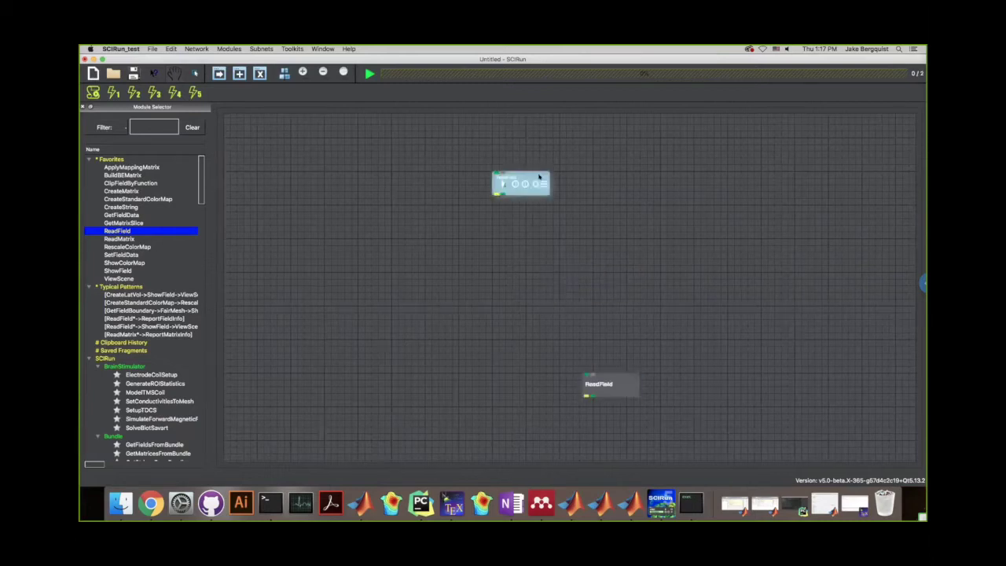
left_click(617, 385)
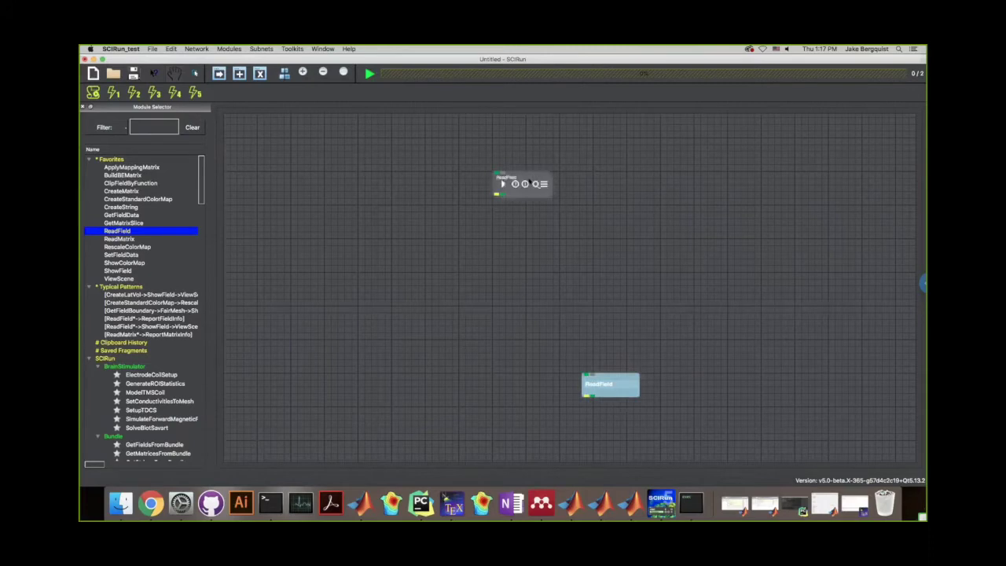
left_click(532, 181)
key("Delete")
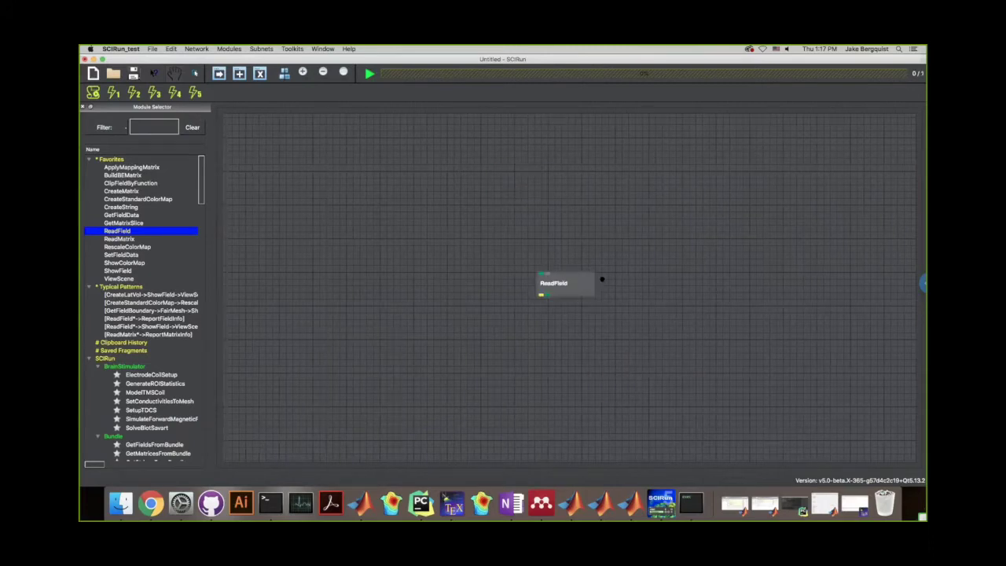
Examine the input and output ports of the ReadField module
mouse_move(584, 276)
mouse_move(585, 276)
left_mouse_down()
mouse_move(595, 257)
mouse_move(672, 304)
mouse_move(611, 258)
mouse_move(541, 251)
mouse_move(583, 274)
left_mouse_up()
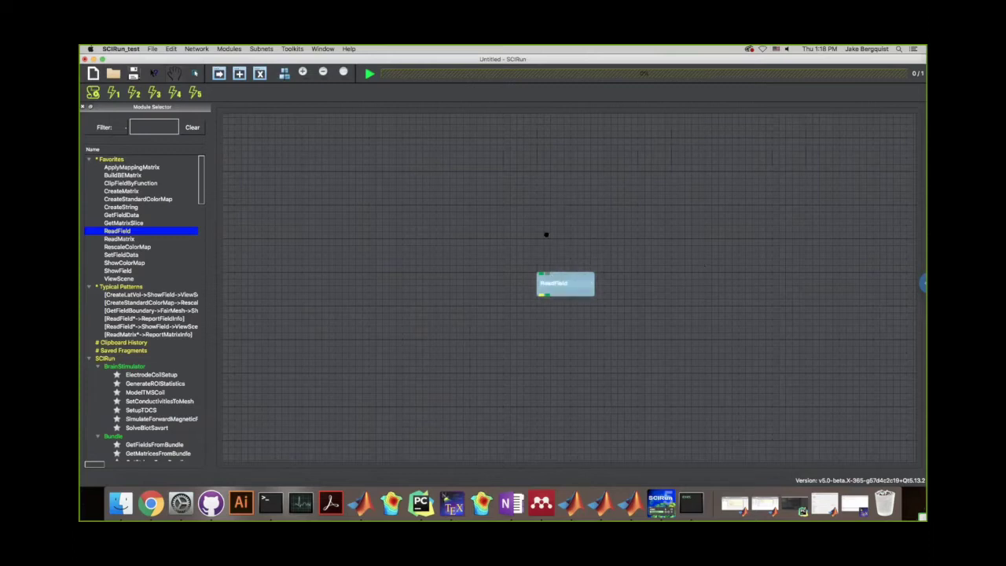
mouse_move(541, 293)
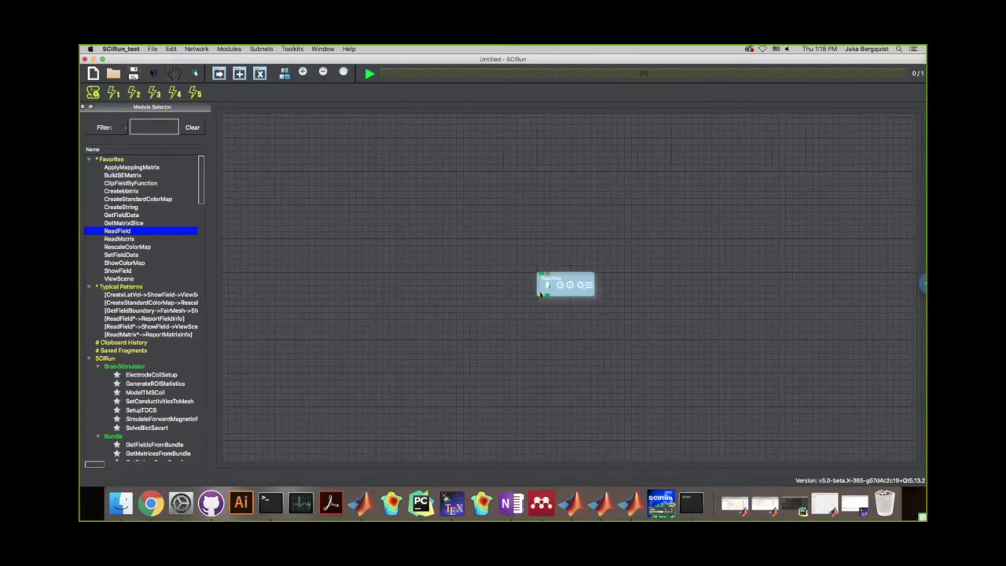
mouse_move(541, 296)
left_mouse_down()
mouse_move(536, 209)
mouse_move(539, 329)
mouse_move(527, 310)
mouse_move(539, 293)
left_mouse_up()
mouse_move(540, 294)
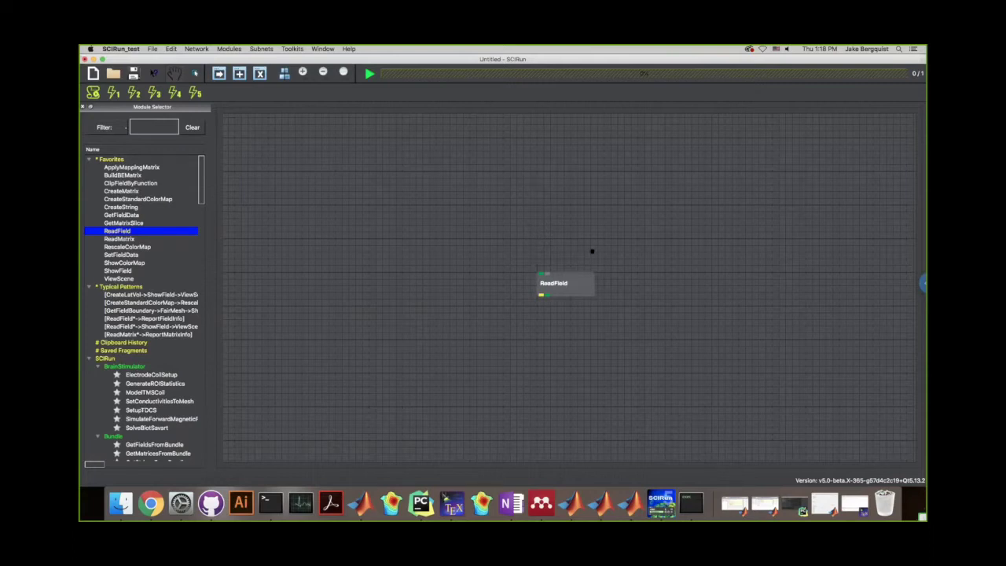
mouse_move(552, 275)
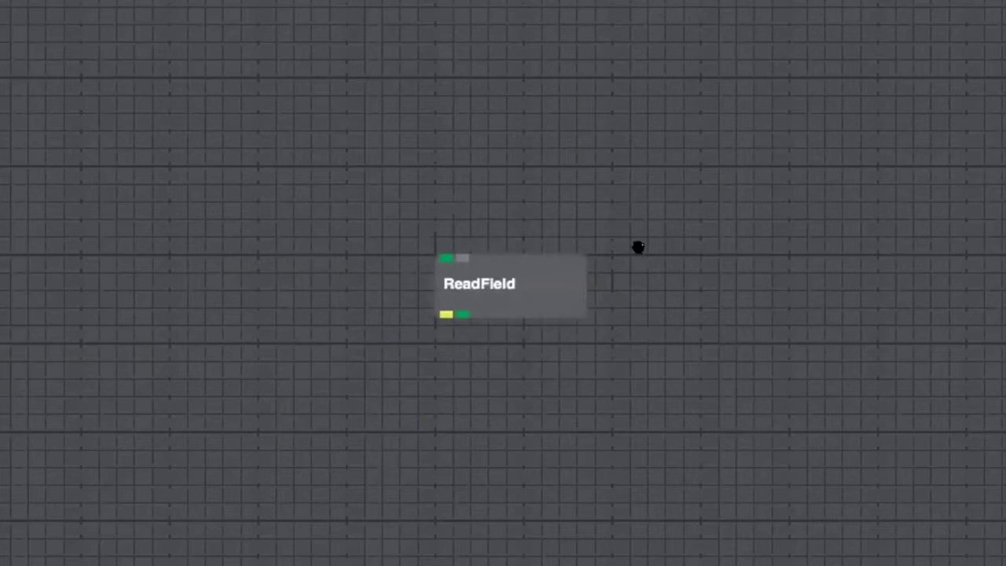
Open the ReadField module's settings window and move it clear of the module
mouse_move(509, 266)
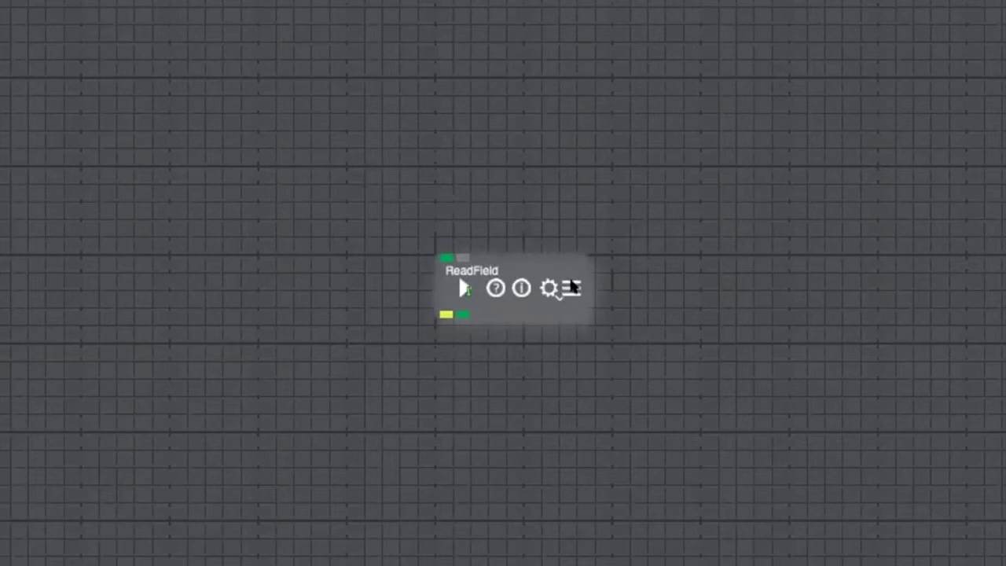
left_click(572, 288)
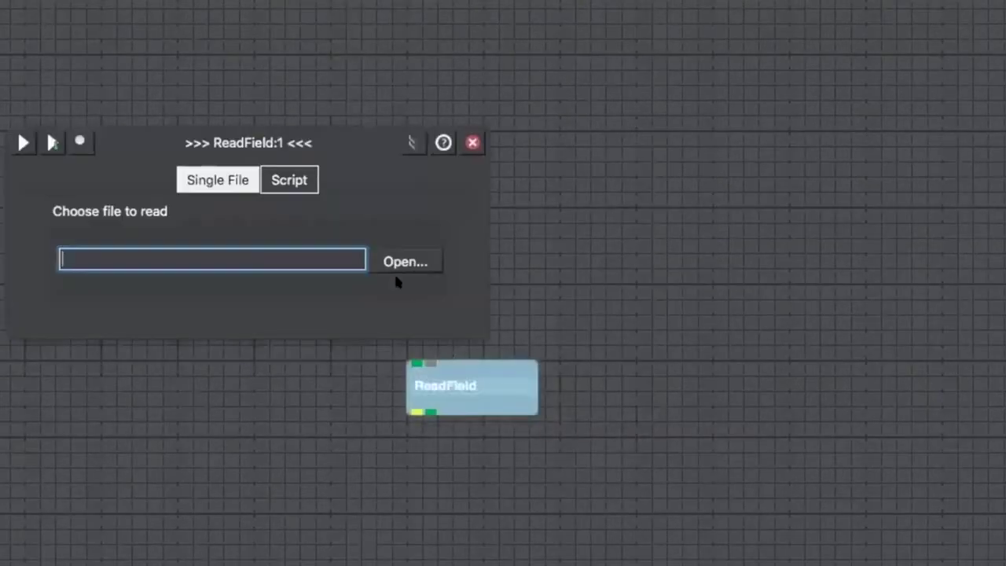
left_click_drag(339, 172, 913, 178)
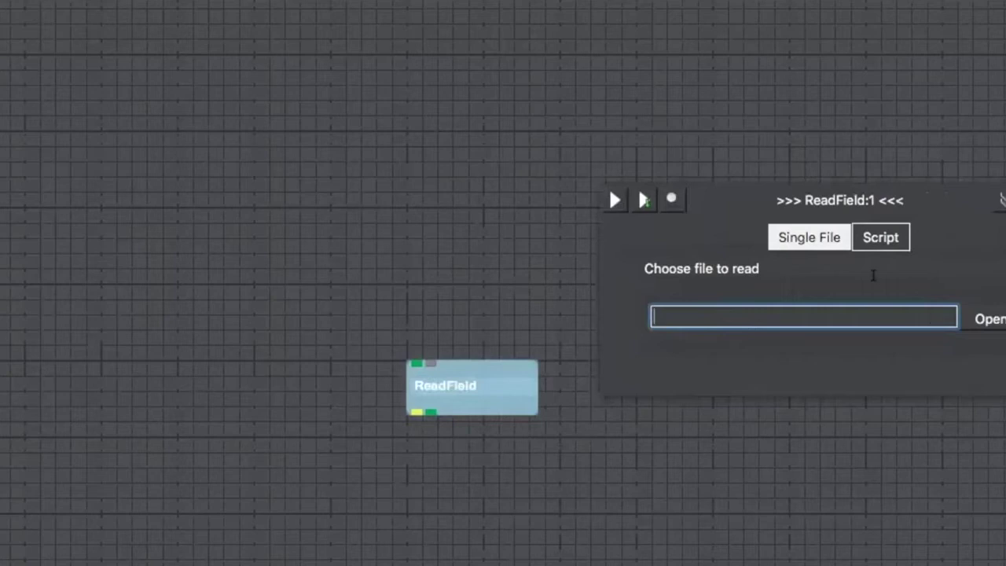
left_click_drag(768, 201, 631, 128)
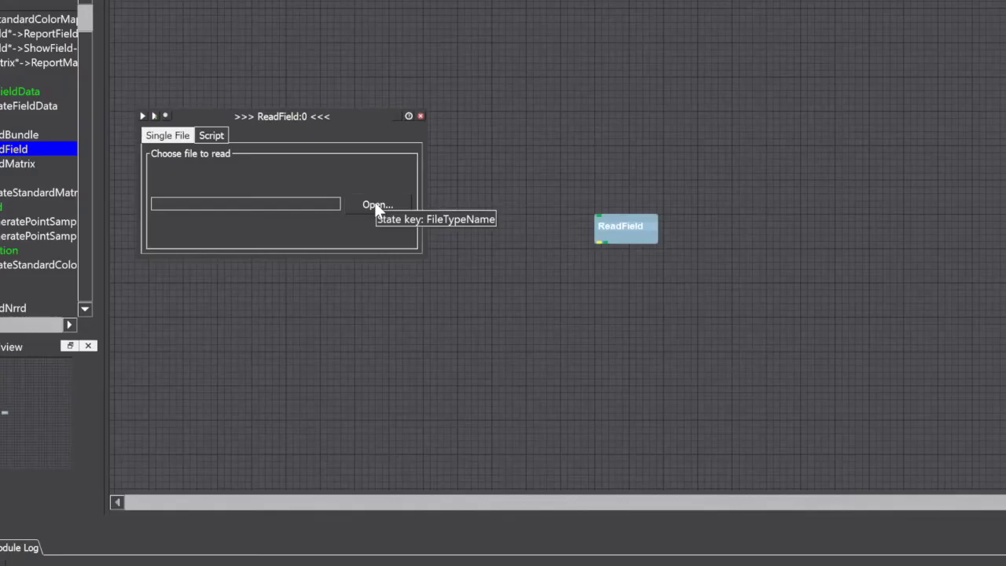
Start choosing a file for ReadField and browse to the Sci Run demo folder inside Documents/CEG
left_click(376, 206)
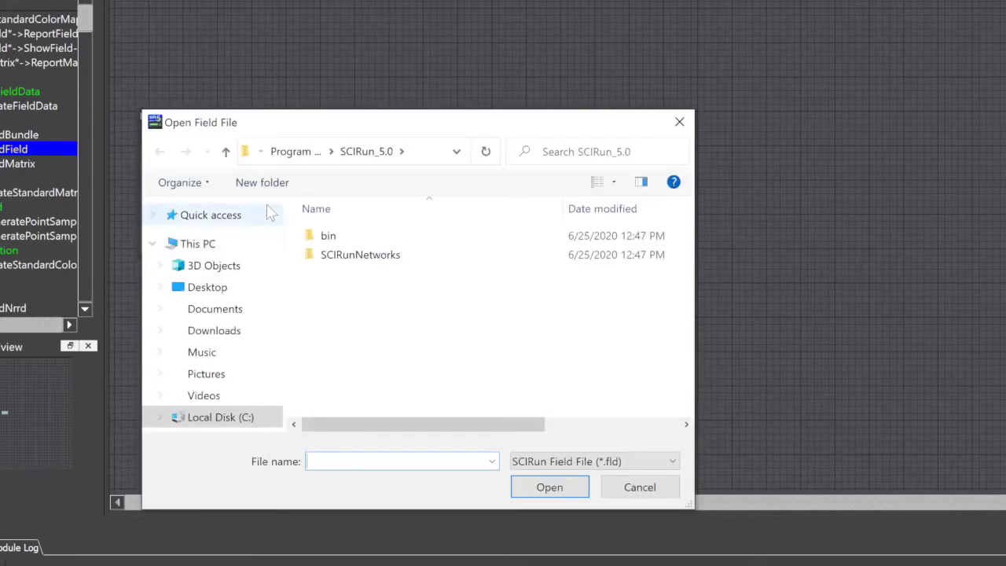
left_click(234, 314)
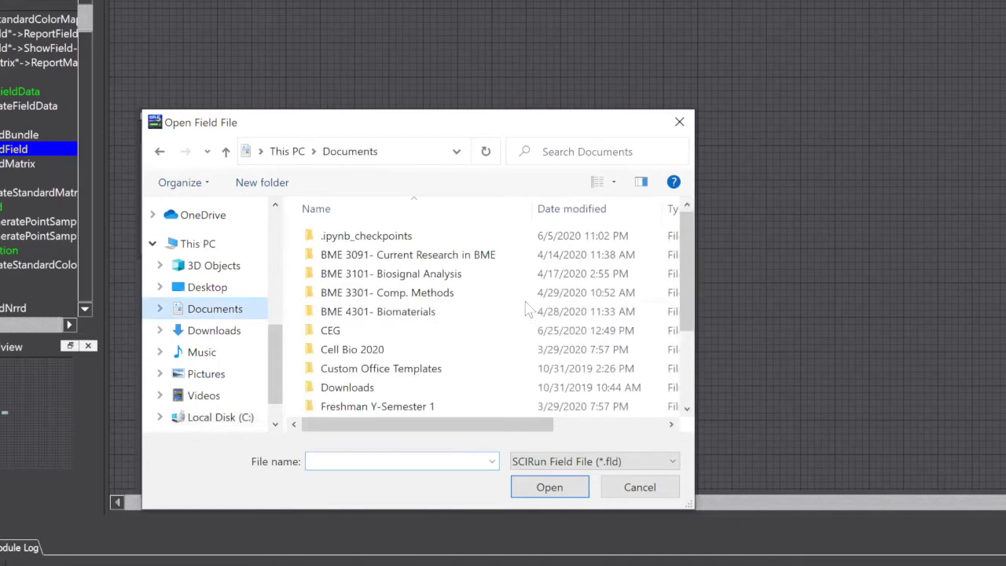
left_click_drag(692, 331, 659, 383)
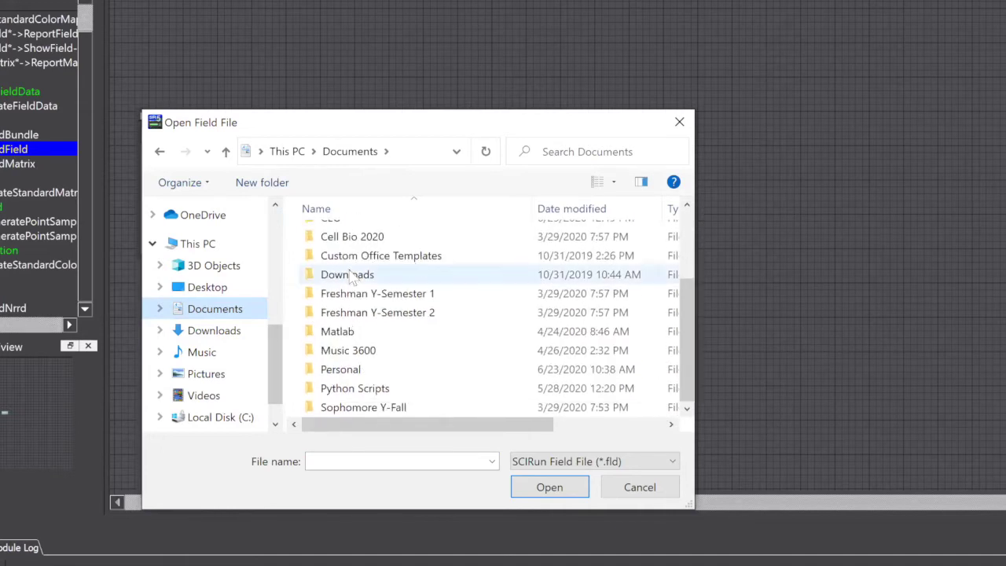
left_click_drag(682, 341, 686, 315)
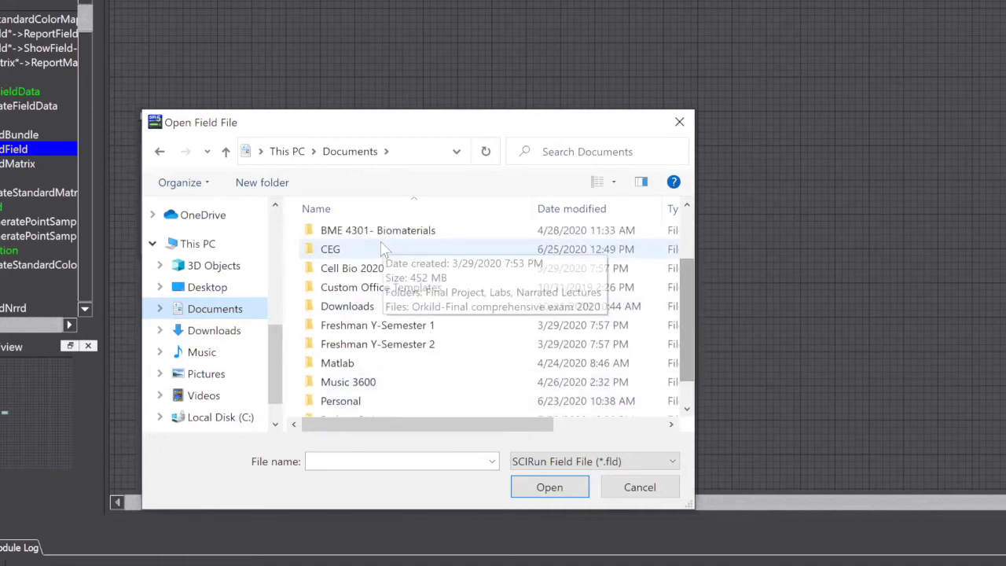
double_click(385, 254)
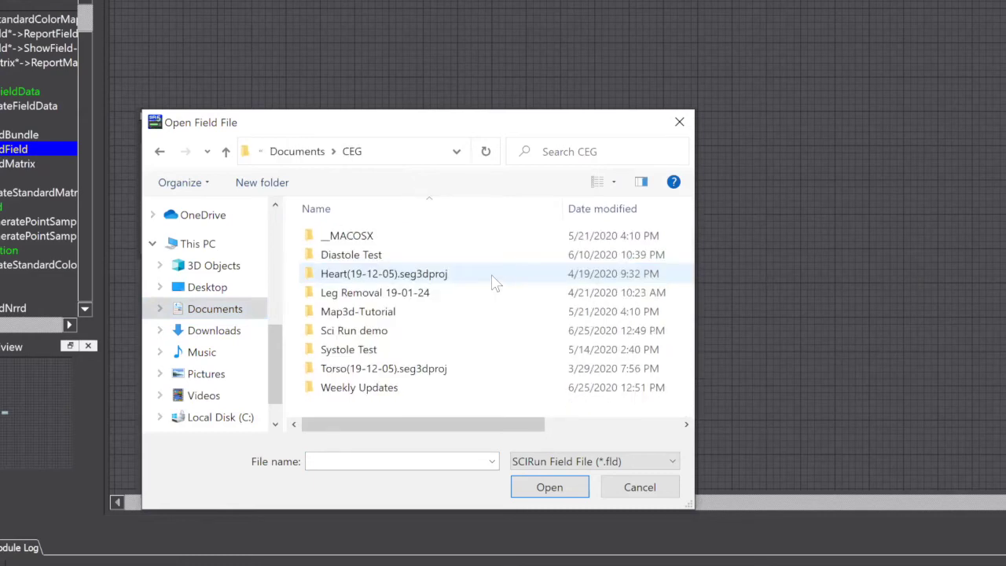
double_click(418, 331)
left_click(364, 240)
double_click(364, 240)
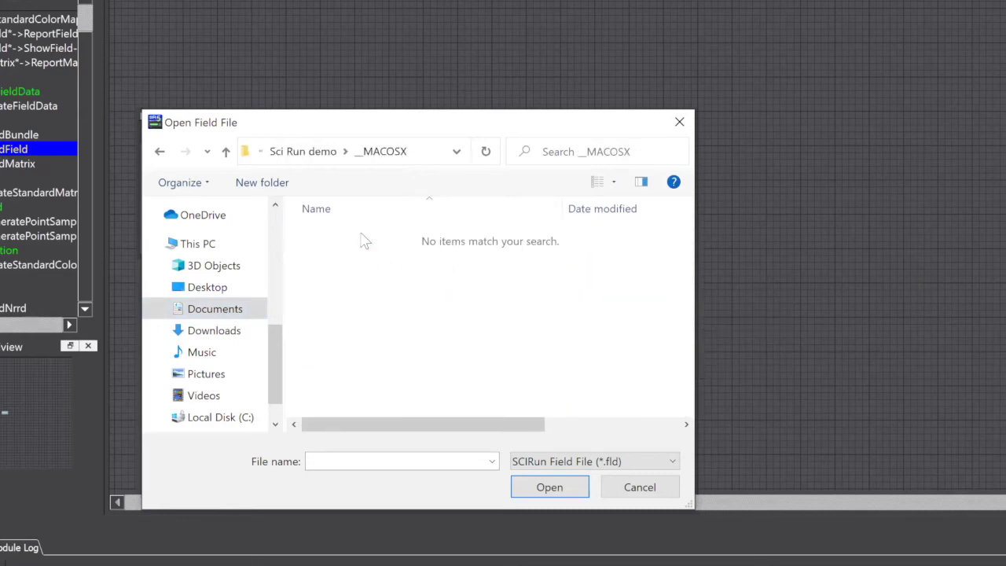
left_click(160, 152)
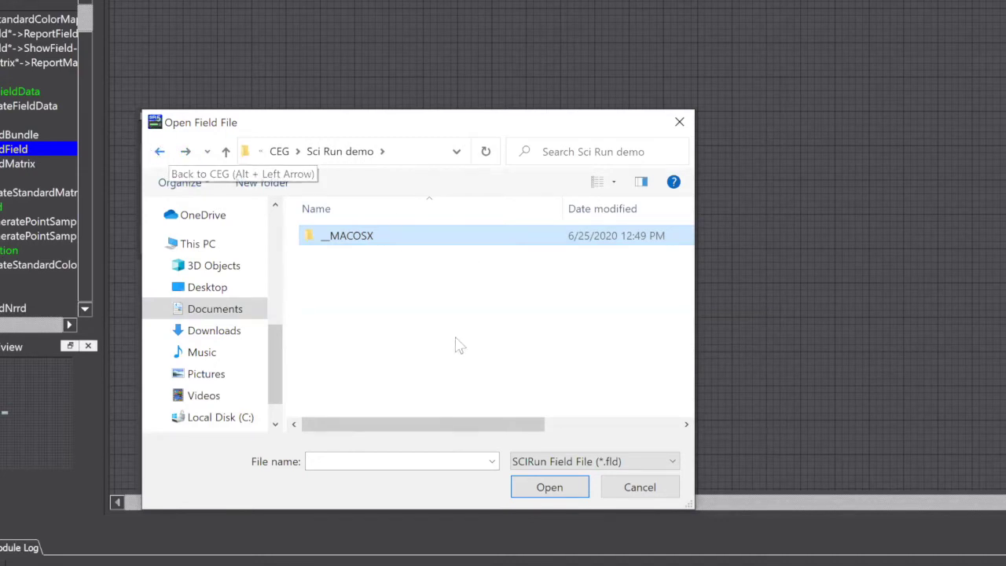
Set the file type to Matlab Field (*.mat) and open sock.mat as the ReadField input file
left_click(674, 462)
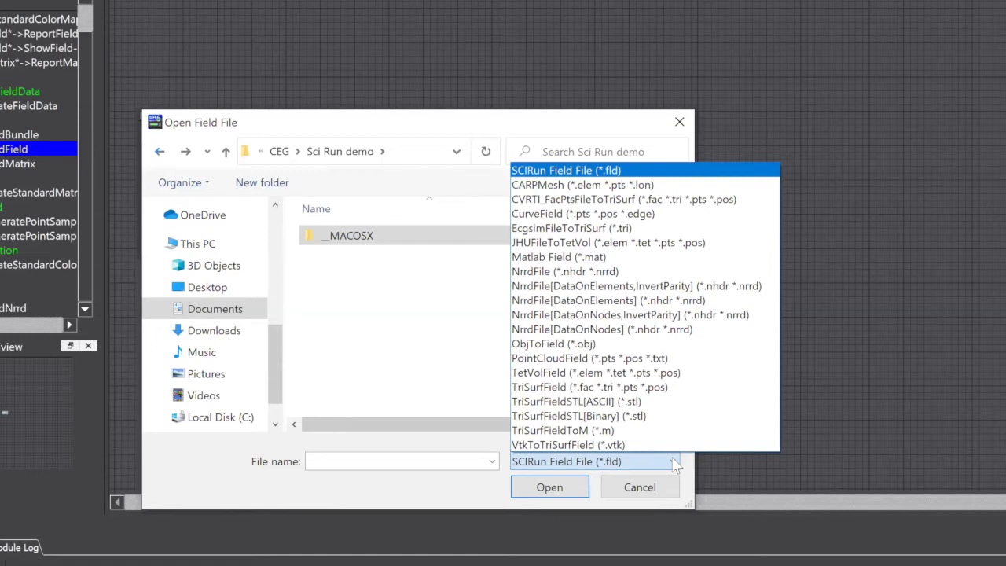
left_click(614, 260)
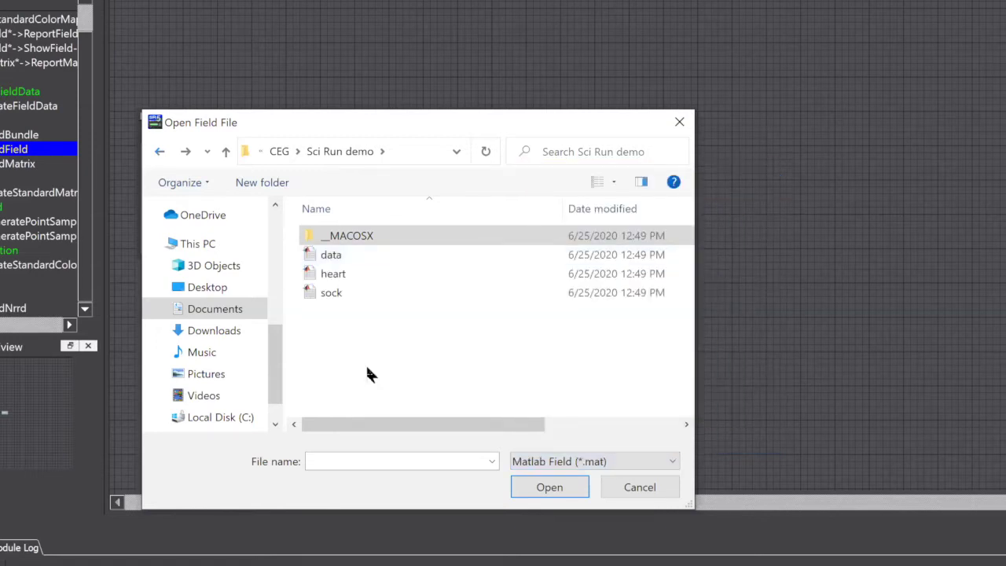
left_click(368, 298)
left_click(555, 487)
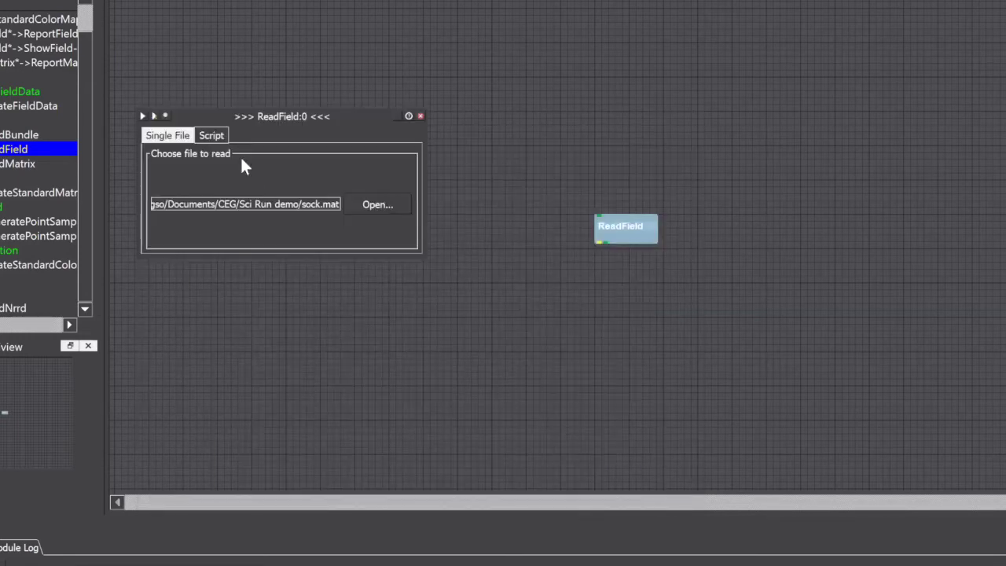
Close the ReadField settings window and execute the network
left_click(421, 116)
mouse_move(627, 234)
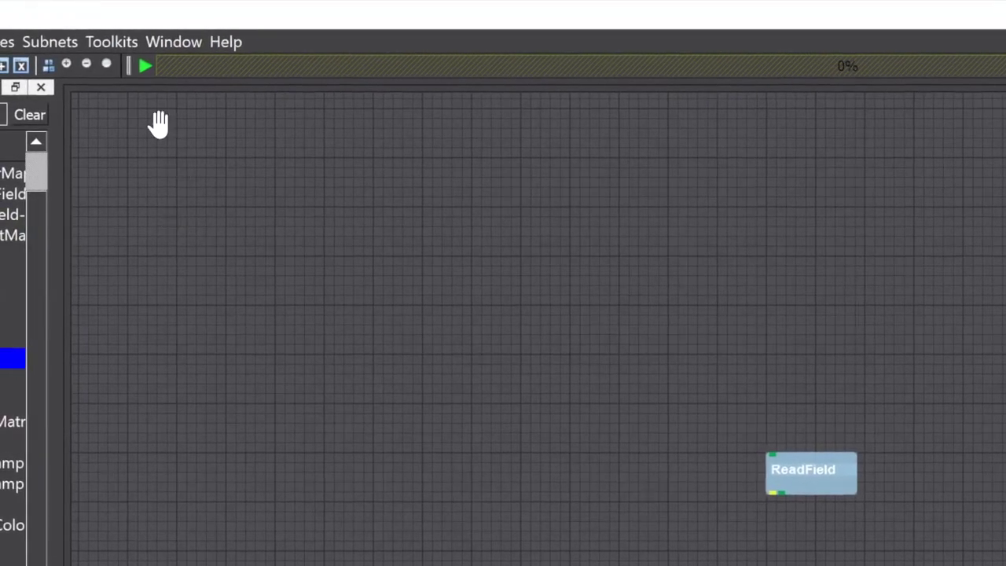
left_click(145, 68)
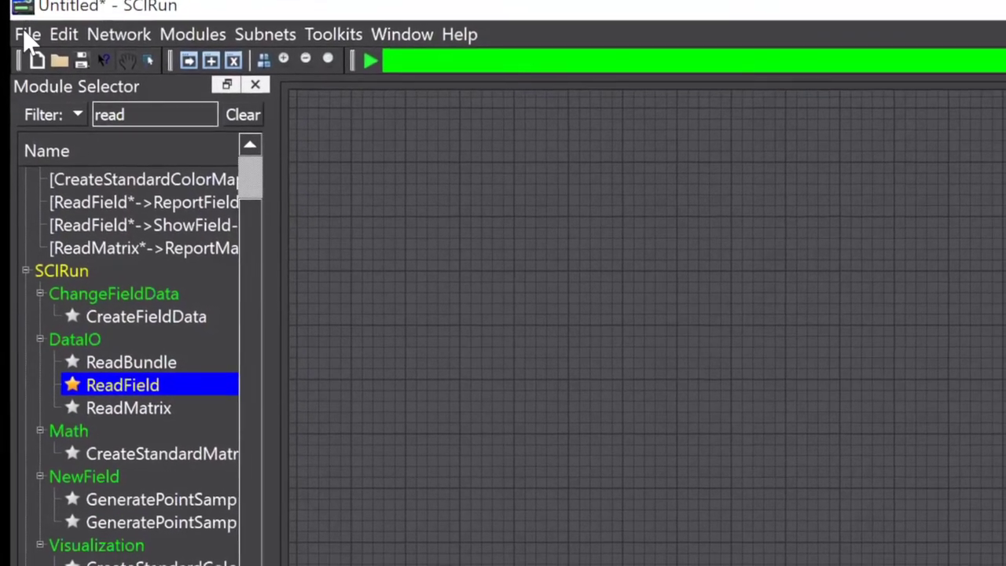
Save the network in the Sci Run demo folder as test1.srn5
left_click(31, 42)
left_click(74, 206)
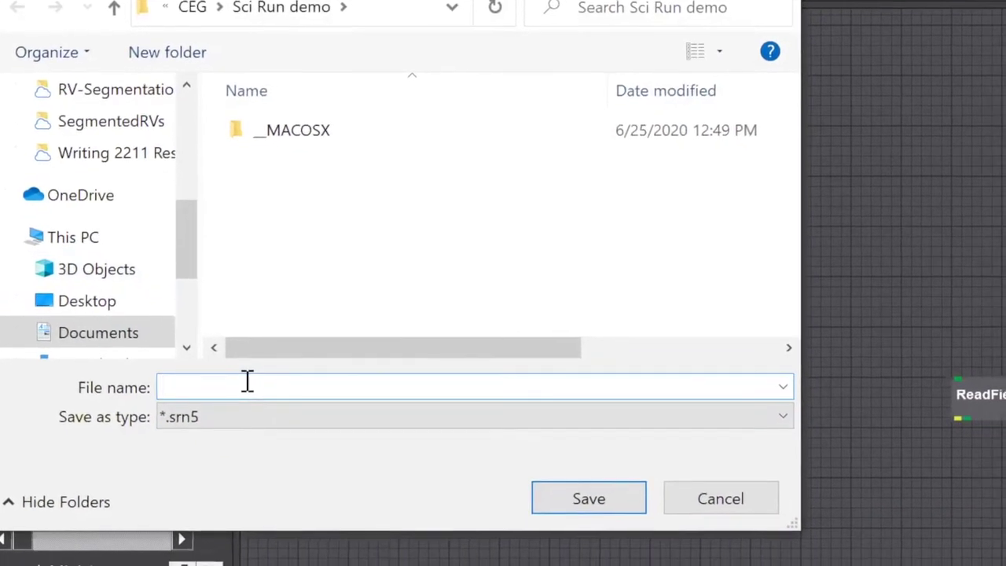
type("test")
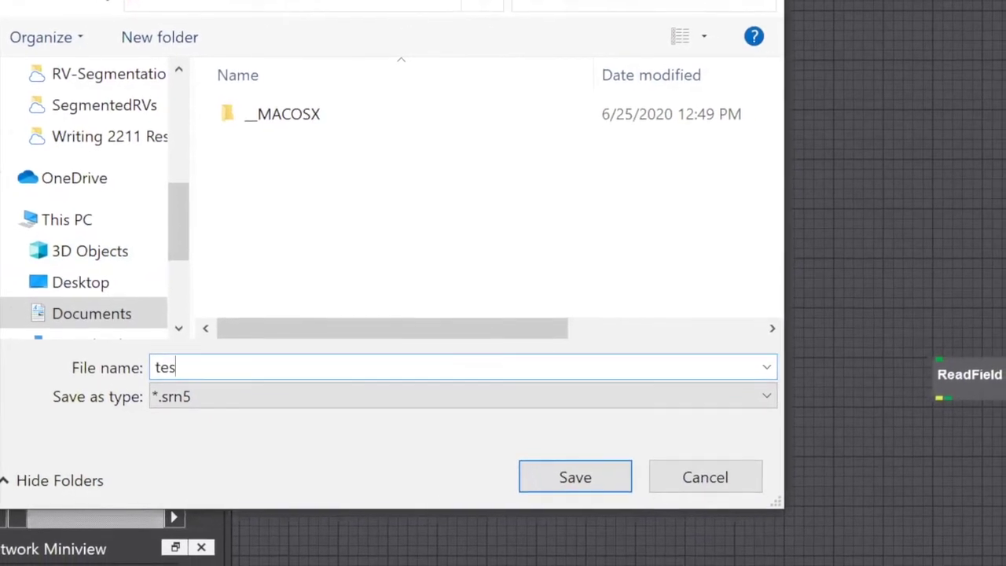
type("1")
left_click(543, 478)
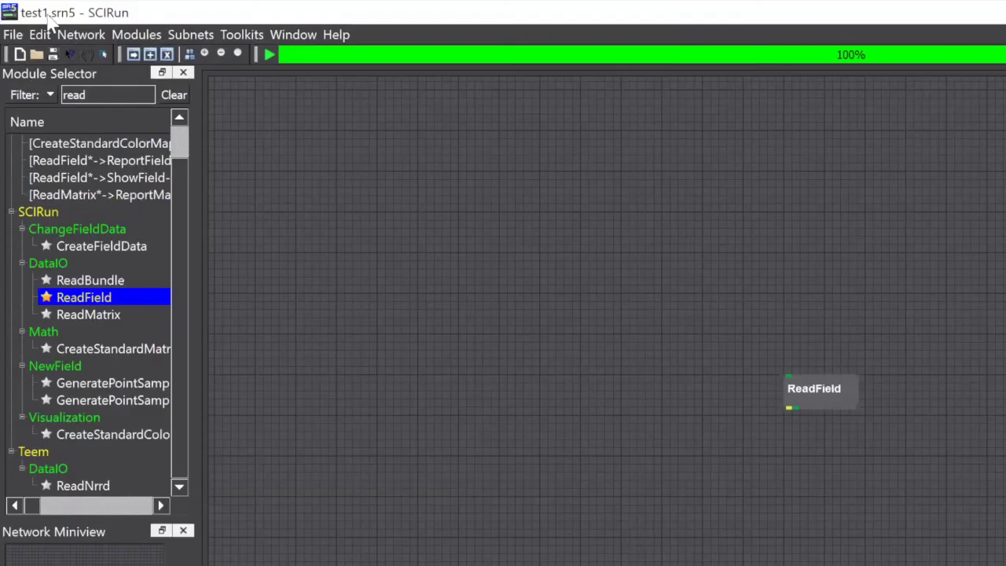
Turn on auto-save before execute in the Network Editor preferences and close the Preferences window
left_click(12, 36)
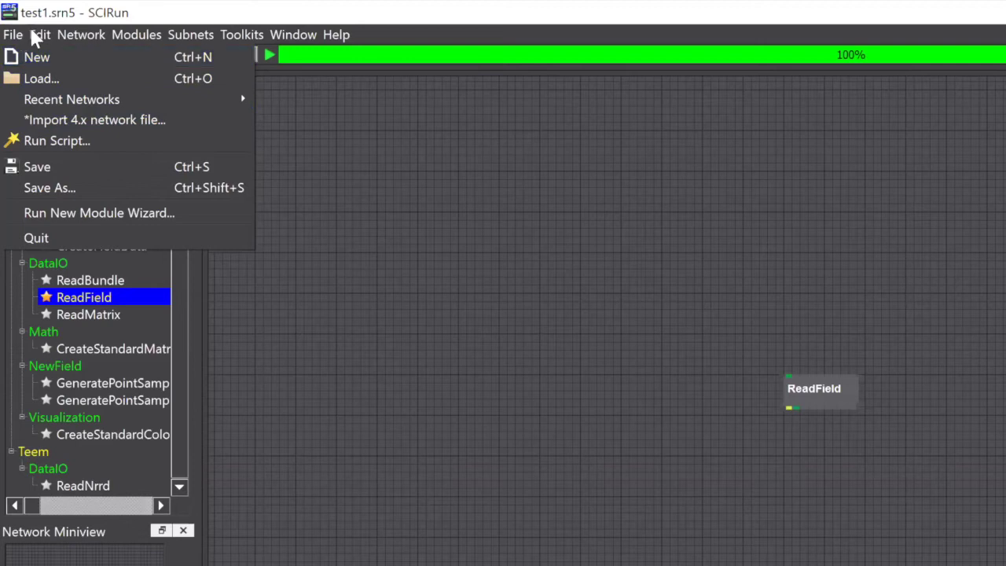
mouse_move(32, 35)
left_click(46, 32)
left_click(289, 34)
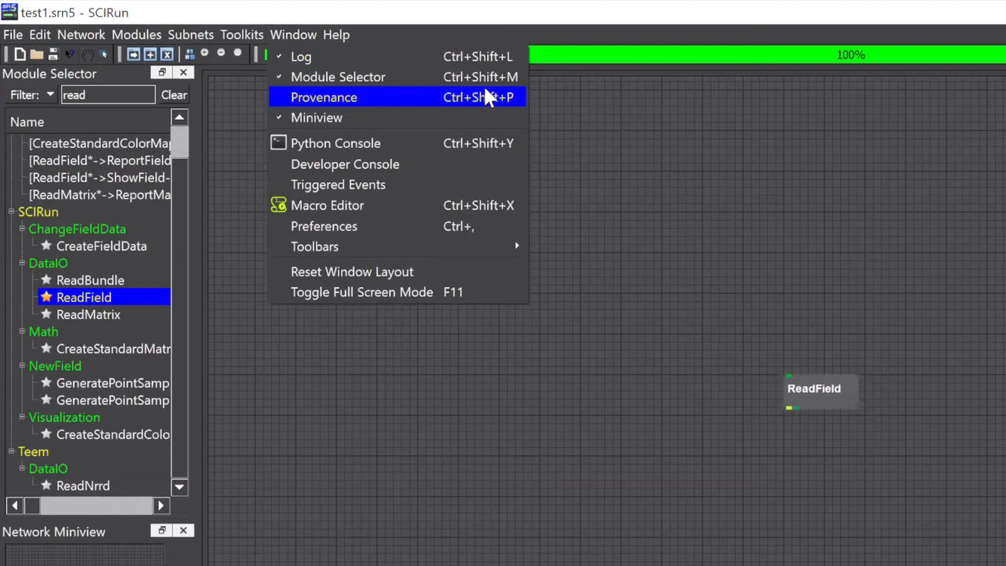
left_click(406, 223)
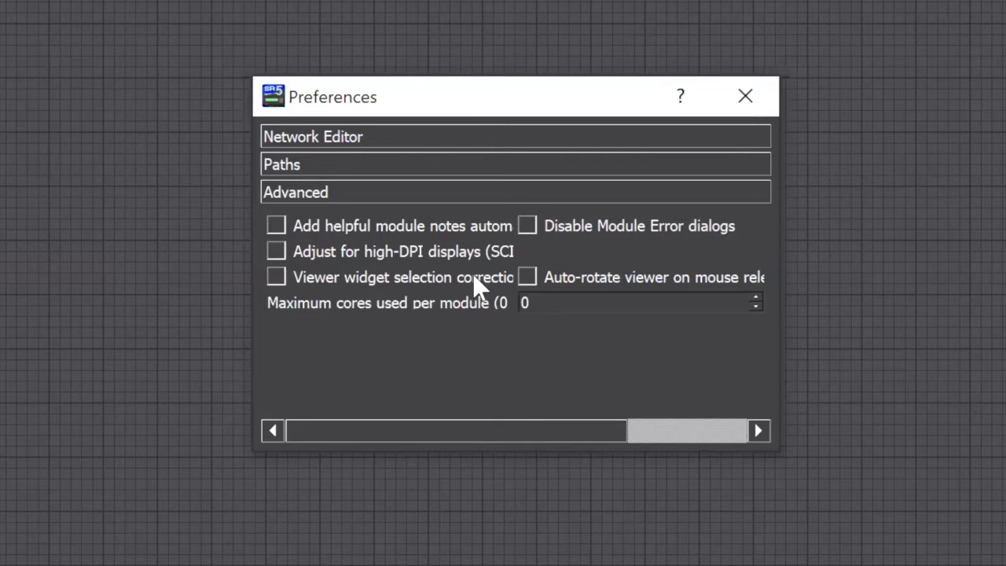
left_click(385, 142)
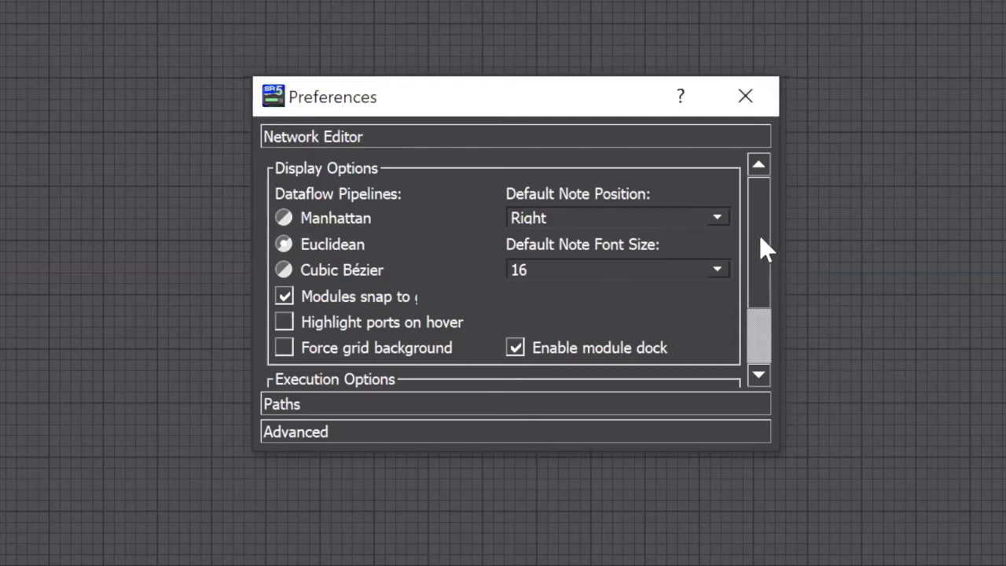
left_click_drag(755, 241, 762, 289)
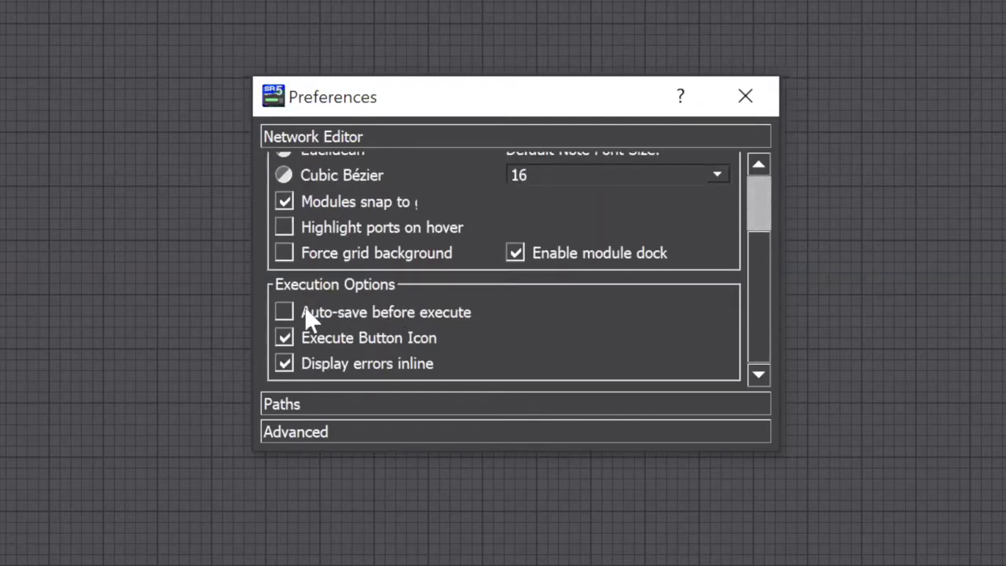
left_click_drag(755, 217, 778, 193)
left_click(759, 163)
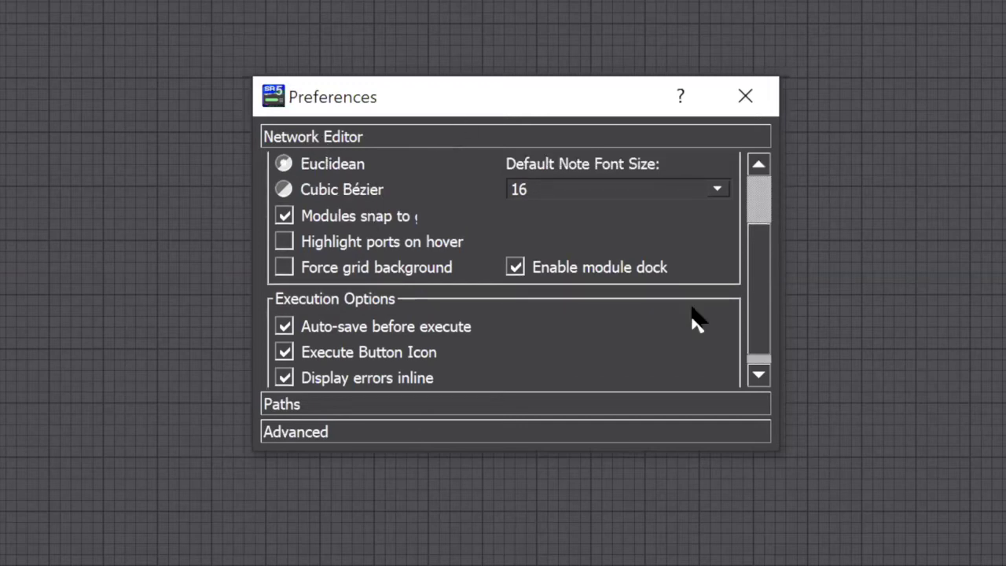
left_click(762, 290)
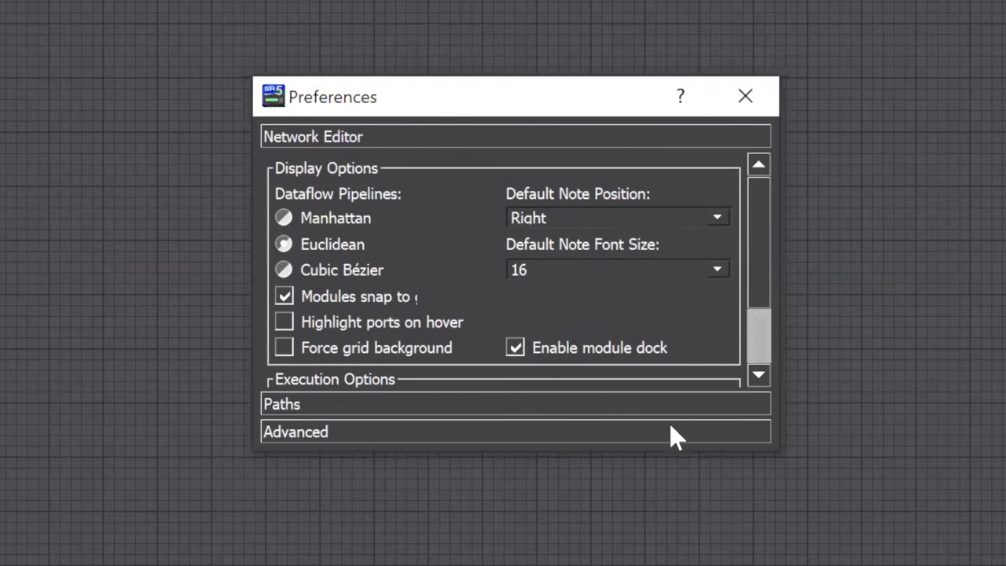
left_click(748, 93)
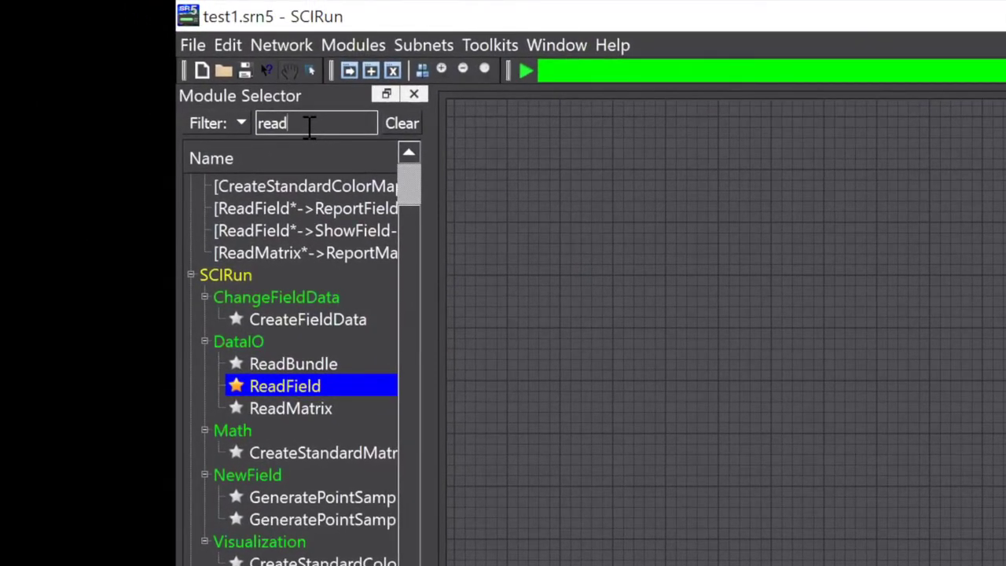
Filter the modules for "show", add a ShowField module, and connect ReadField's yellow field output to its field input
key("BackSpace")
key("BackSpace")
key("BackSpace")
key("BackSpace")
type("sho")
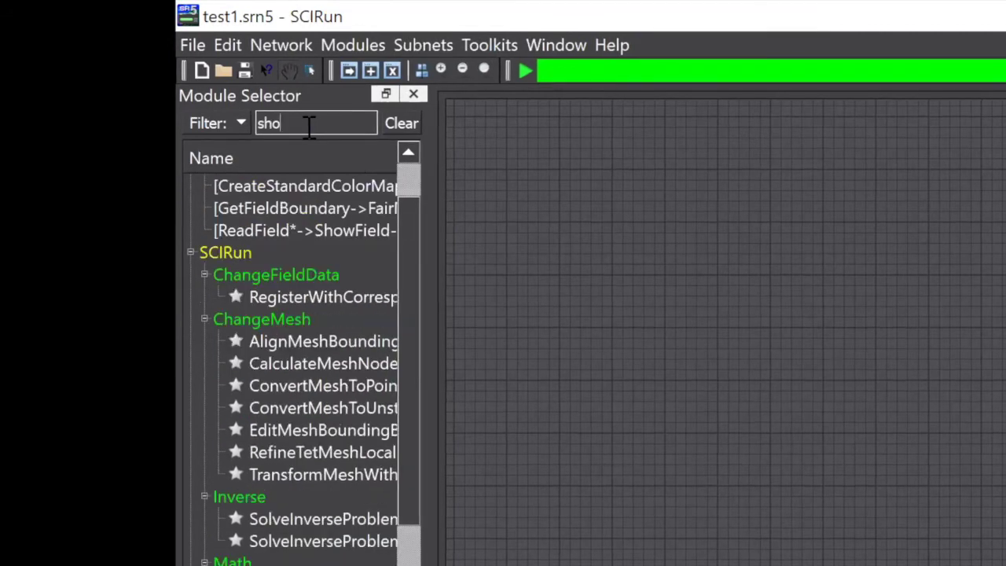
type("w")
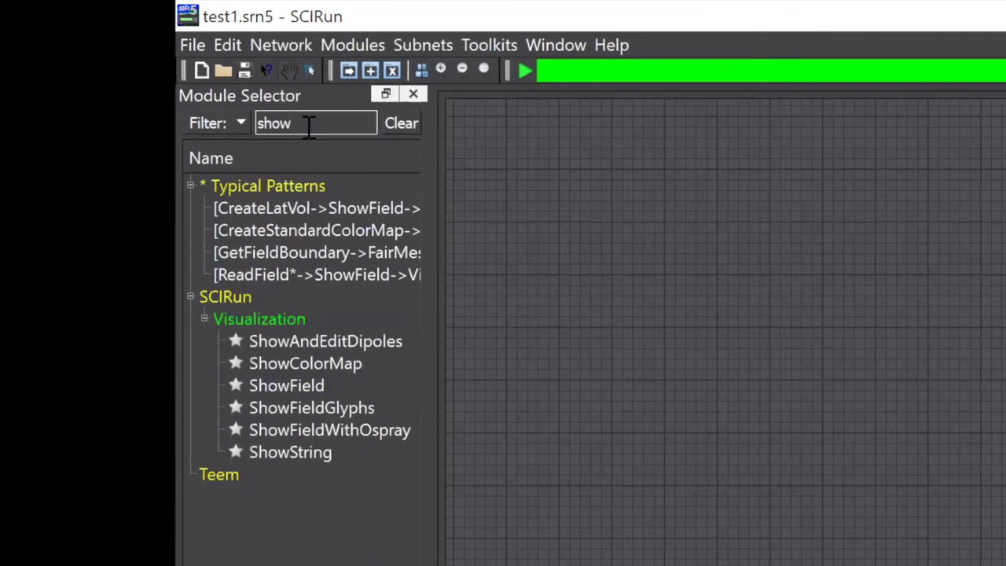
left_click(293, 386)
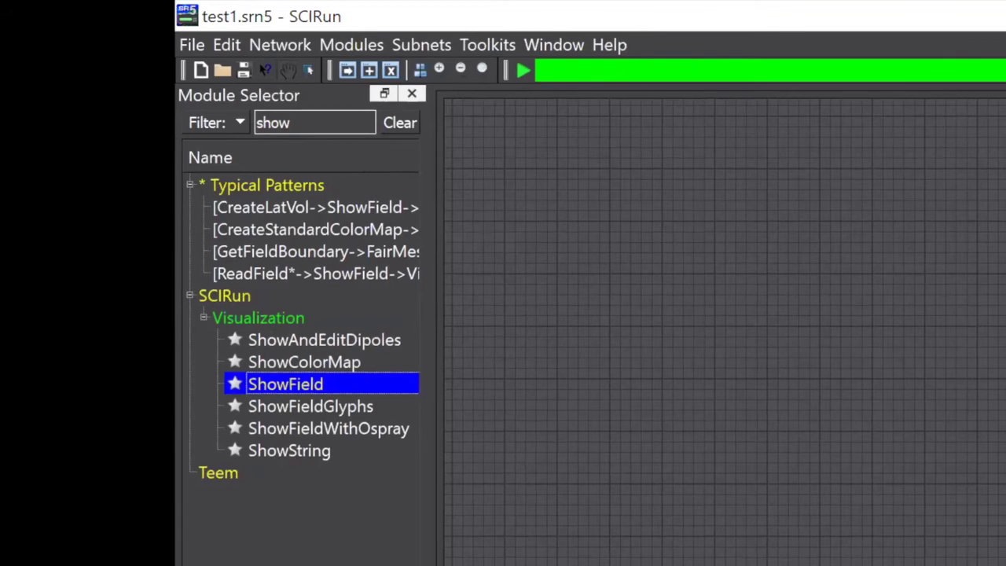
double_click(293, 383)
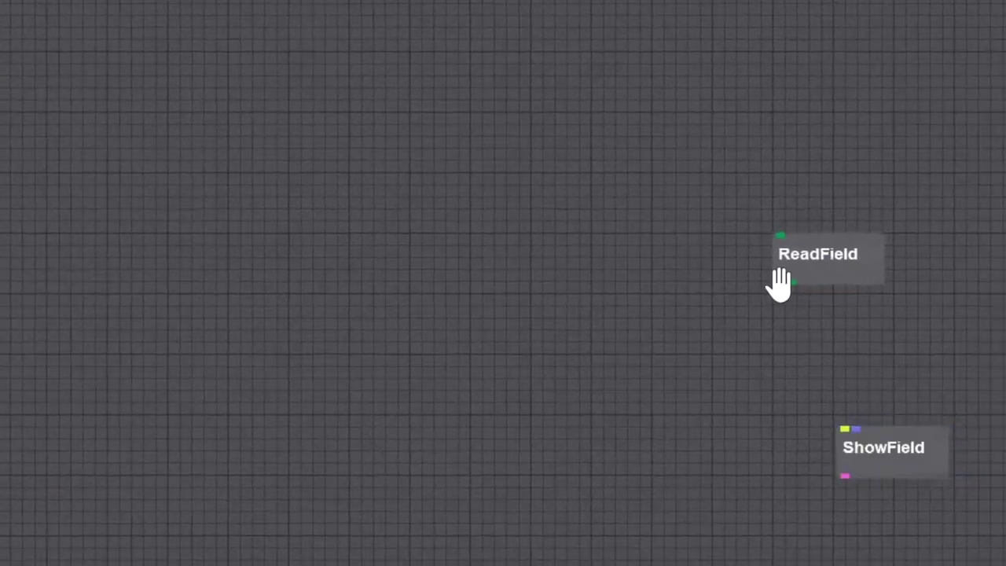
left_click_drag(603, 210, 648, 363)
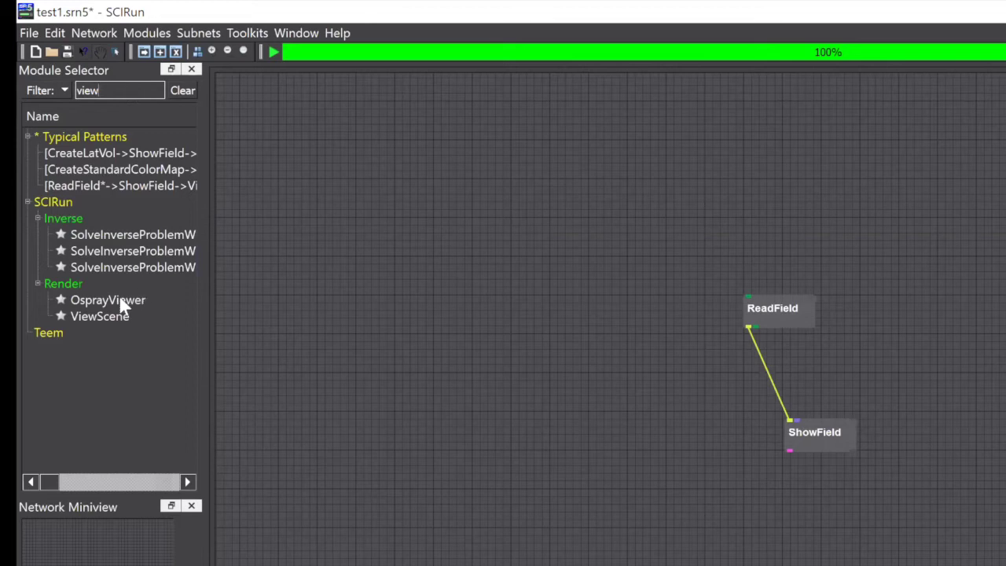
Add a ViewScene module below ShowField and connect ShowField's geometry output to its input
left_click(100, 317)
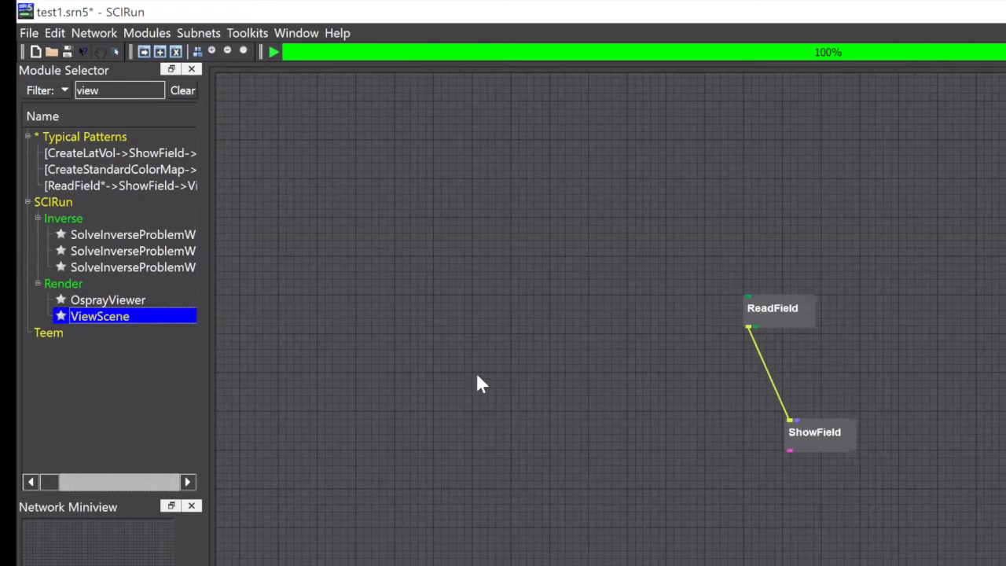
key("Return")
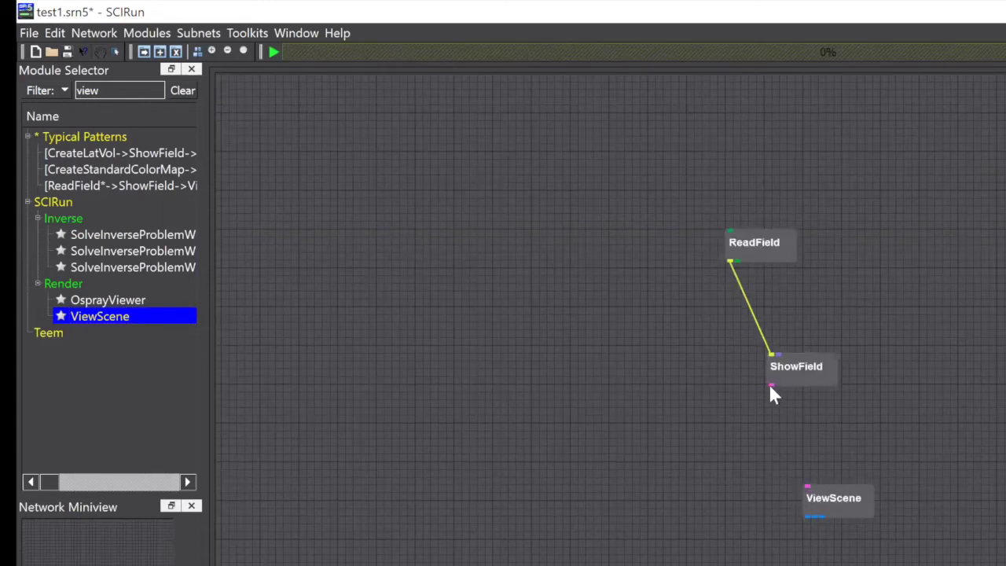
left_click_drag(770, 385, 790, 413)
left_click_drag(782, 368, 787, 370)
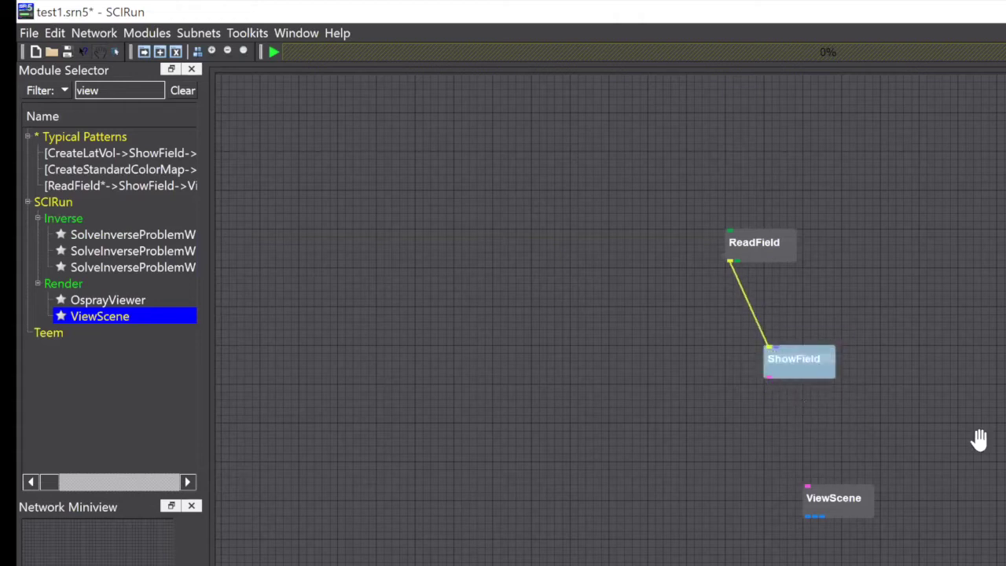
mouse_move(770, 383)
left_click_drag(769, 380, 806, 480)
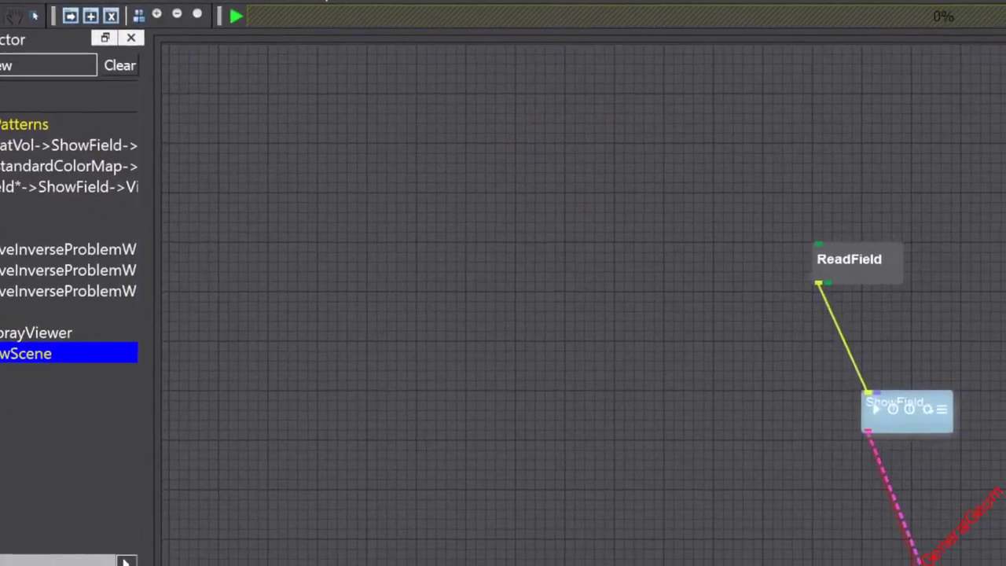
left_click_drag(916, 560, 914, 565)
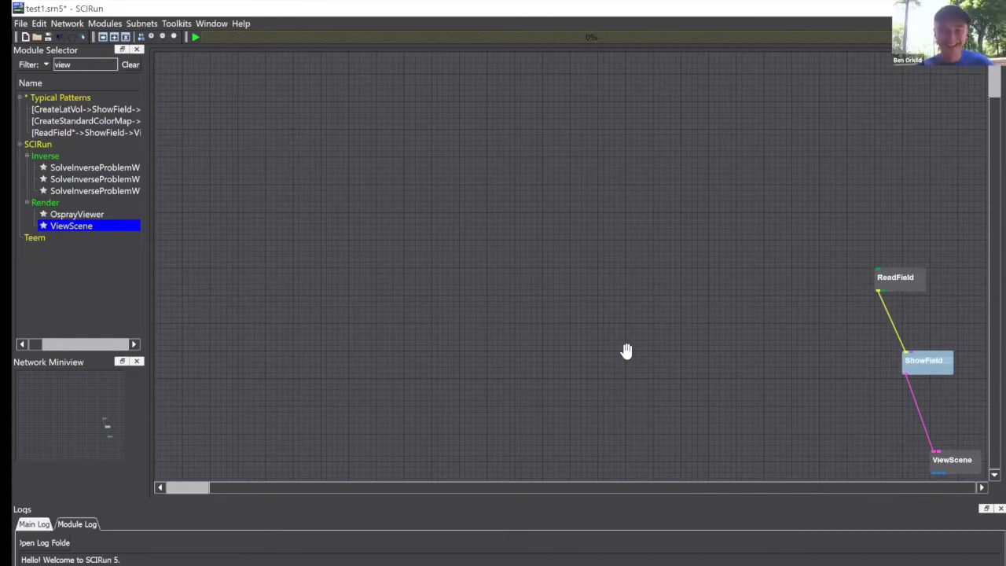
Execute the network and open the ViewScene module's display in a widened window
left_click(195, 37)
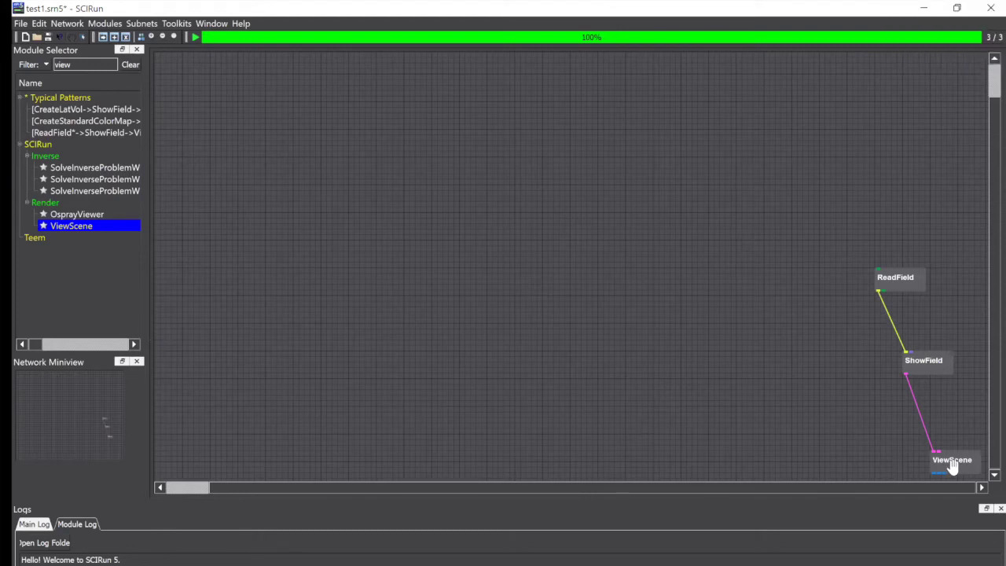
mouse_move(962, 470)
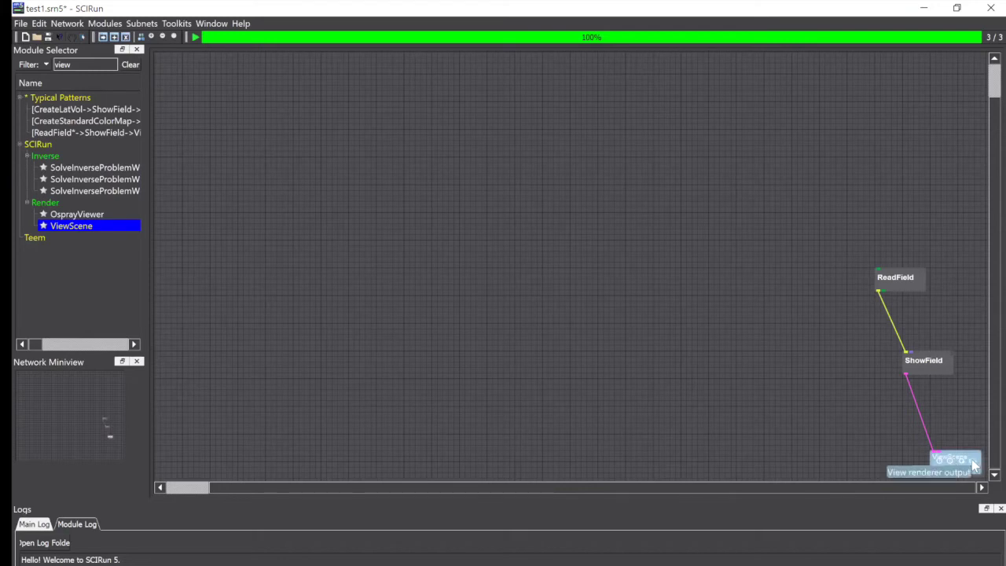
left_click(975, 465)
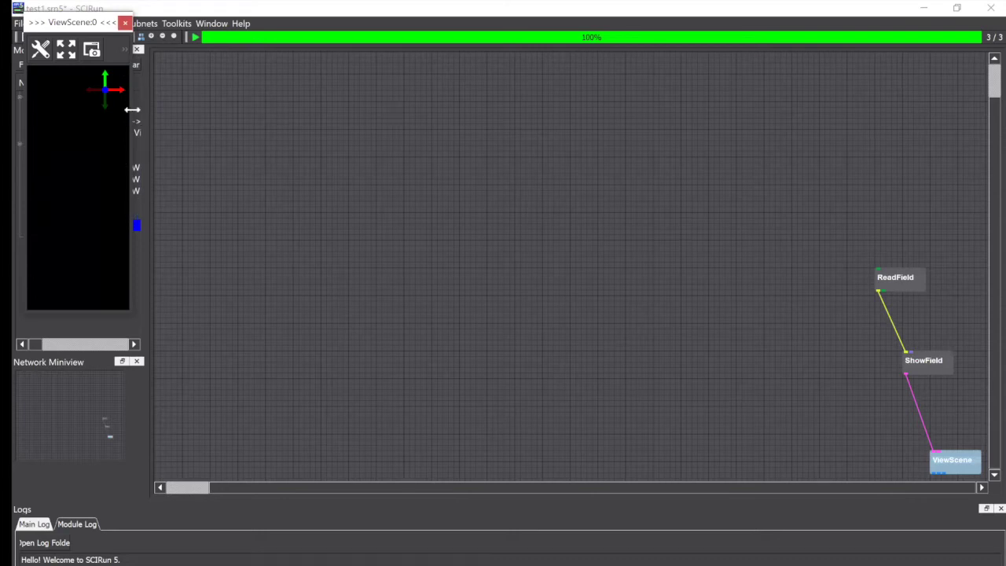
left_click_drag(132, 109, 485, 110)
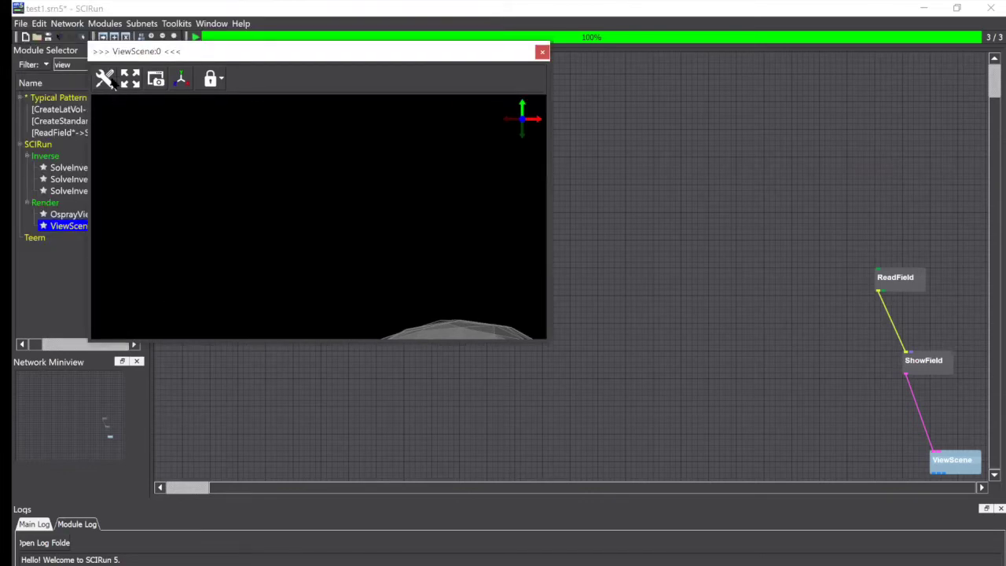
Fit the whole sock geometry in the ViewScene display and rotate it to examine its shape
left_click(131, 80)
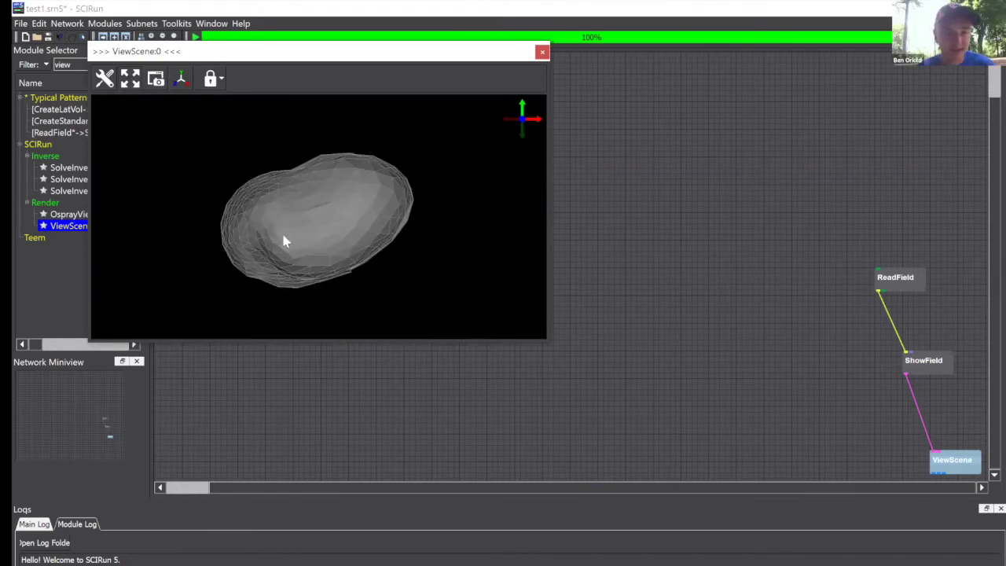
left_click_drag(301, 252, 295, 224)
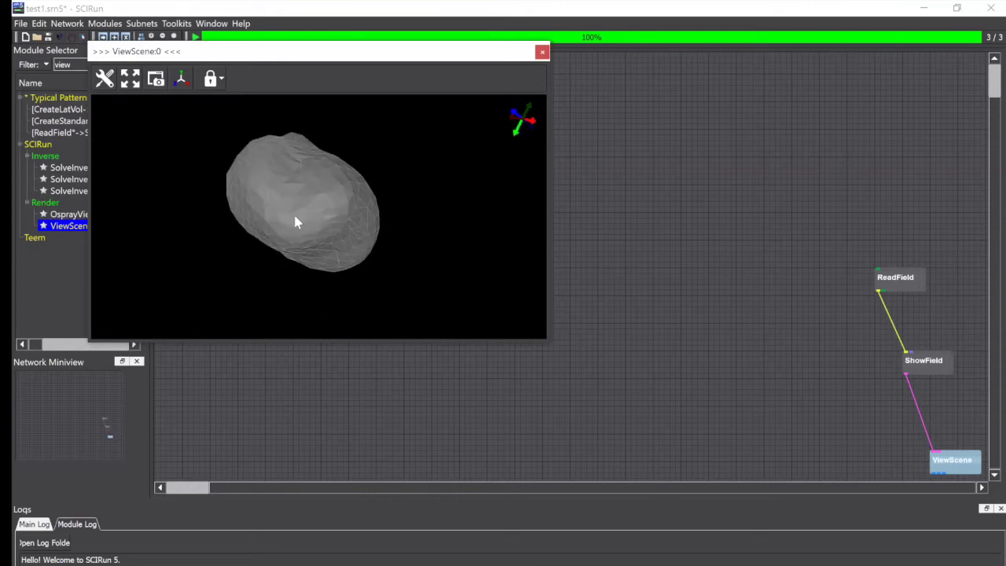
left_click_drag(408, 281, 314, 281)
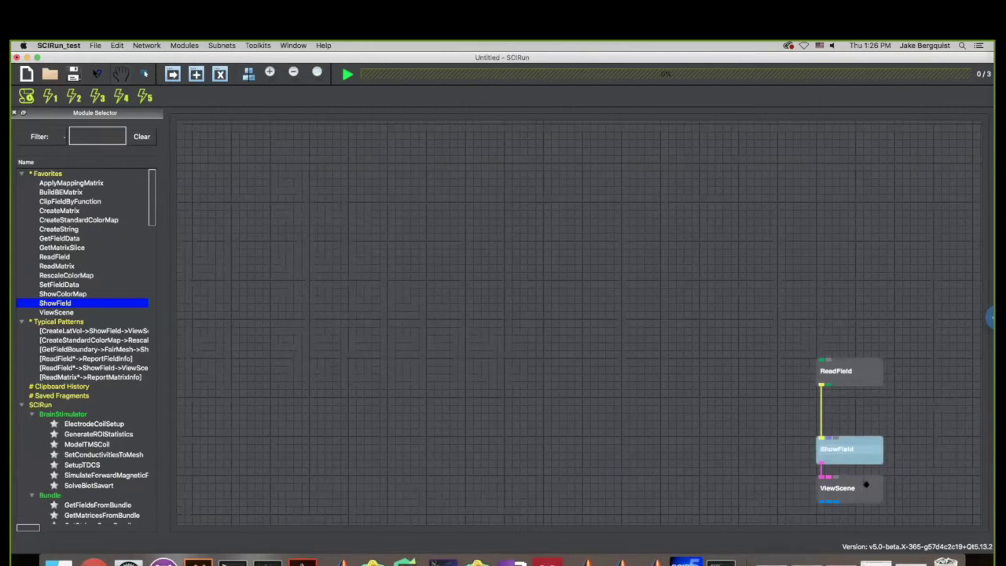
Switch to the untitled network and spread its ReadField, ShowField and ViewScene modules farther apart on the canvas
left_click_drag(866, 484, 812, 464)
left_click_drag(911, 476, 617, 275)
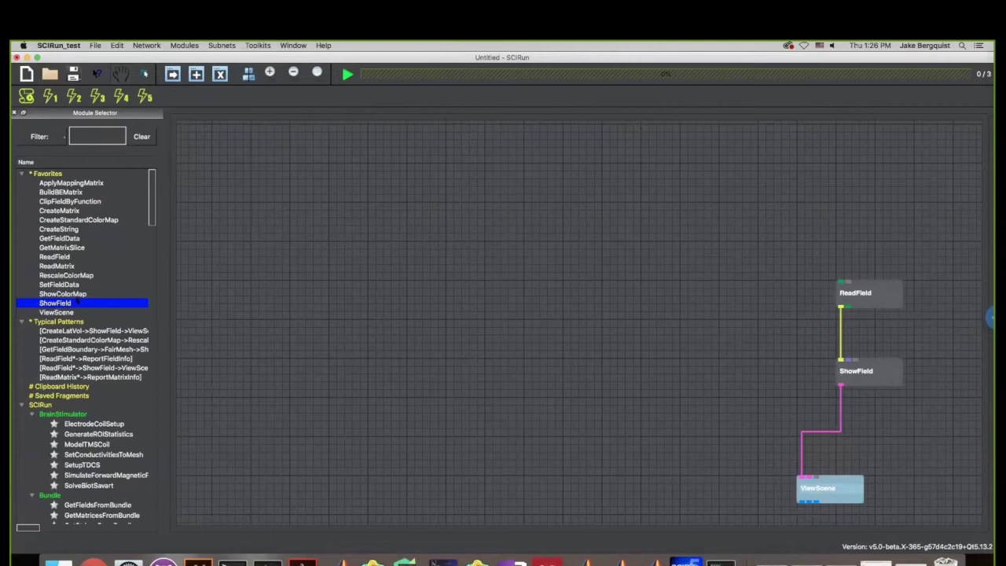
Place two CreateString modules near the canvas's upper-left and lower-right corners, leaving their string settings unedited
left_click_drag(48, 228, 293, 206)
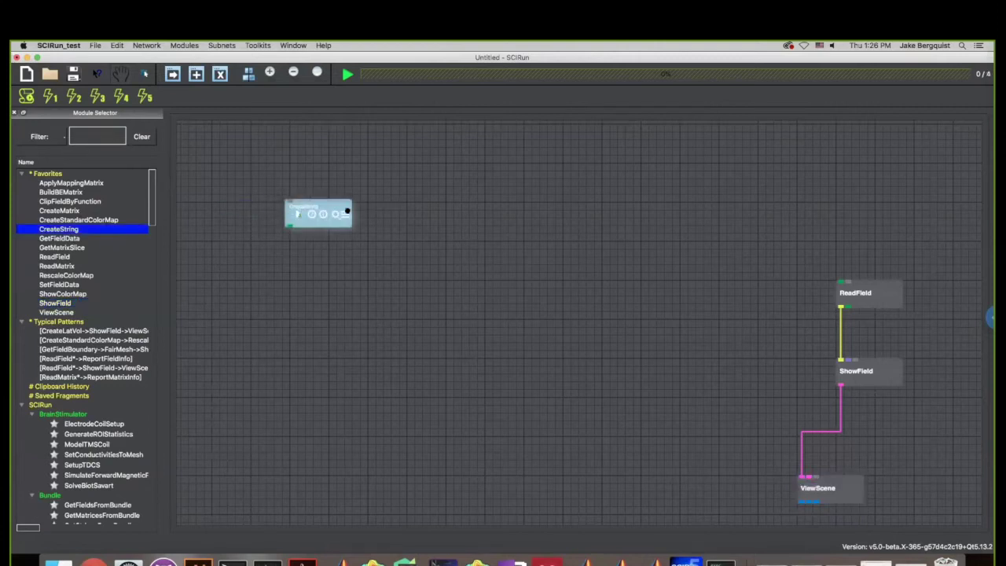
left_click(344, 213)
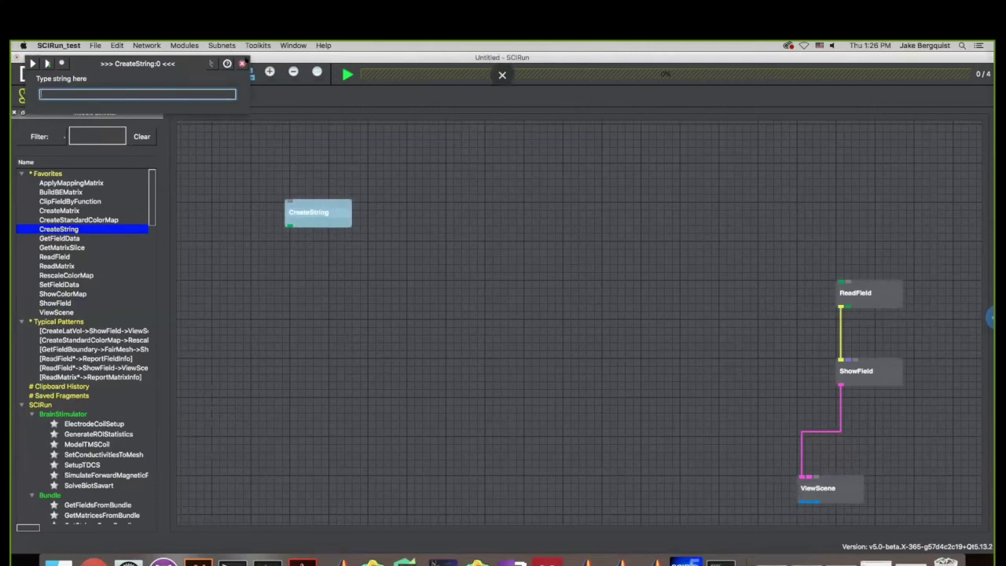
left_click(243, 63)
left_click_drag(325, 202, 331, 165)
left_click_drag(54, 229, 939, 496)
Scroll around the extended canvas to bring the ReadField, ShowField and ViewScene chain near the middle
scroll(475, 281, "up", 10)
scroll(475, 280, "left", 5)
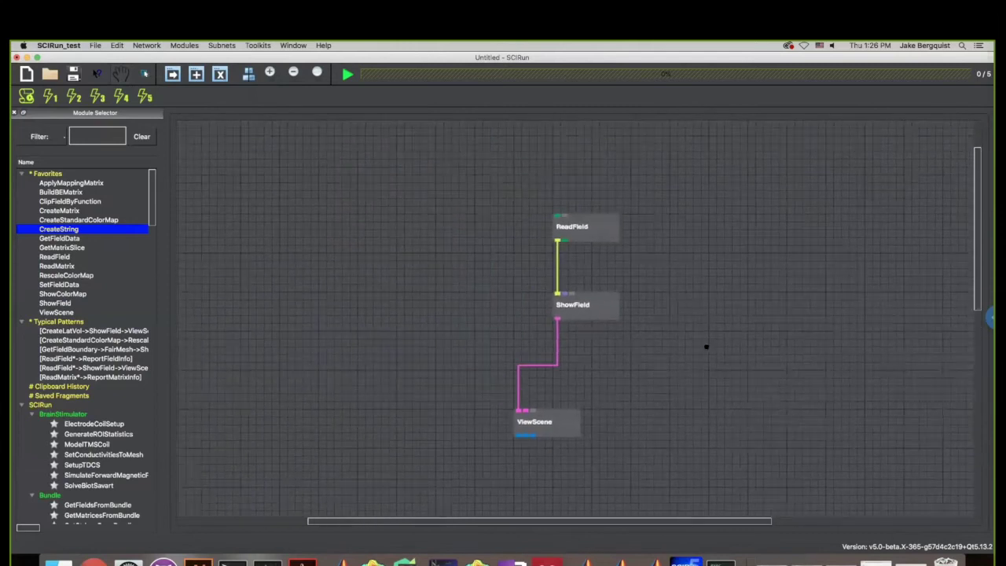
scroll(750, 337, "left", 3)
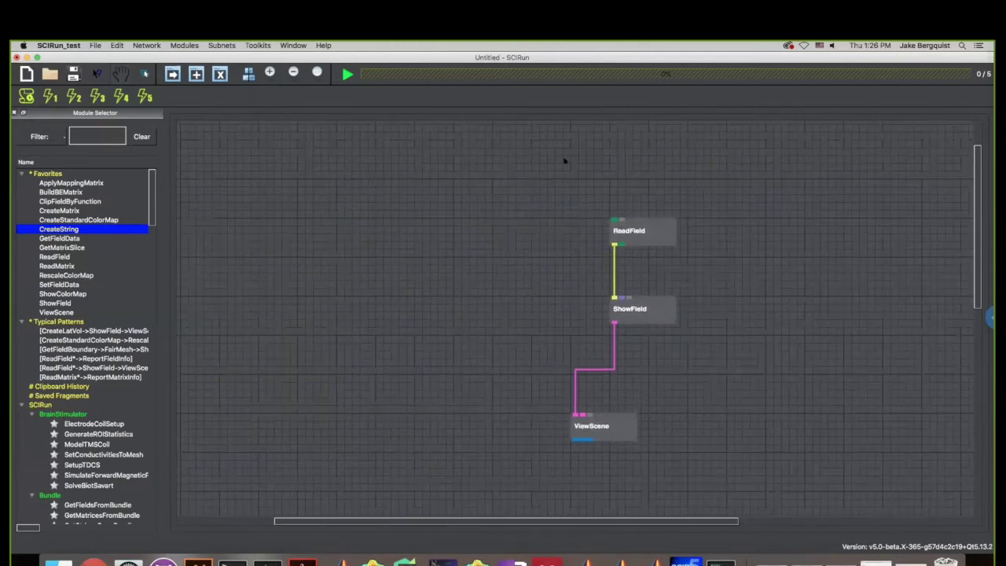
scroll(424, 210, "right", 5)
scroll(424, 211, "down", 2)
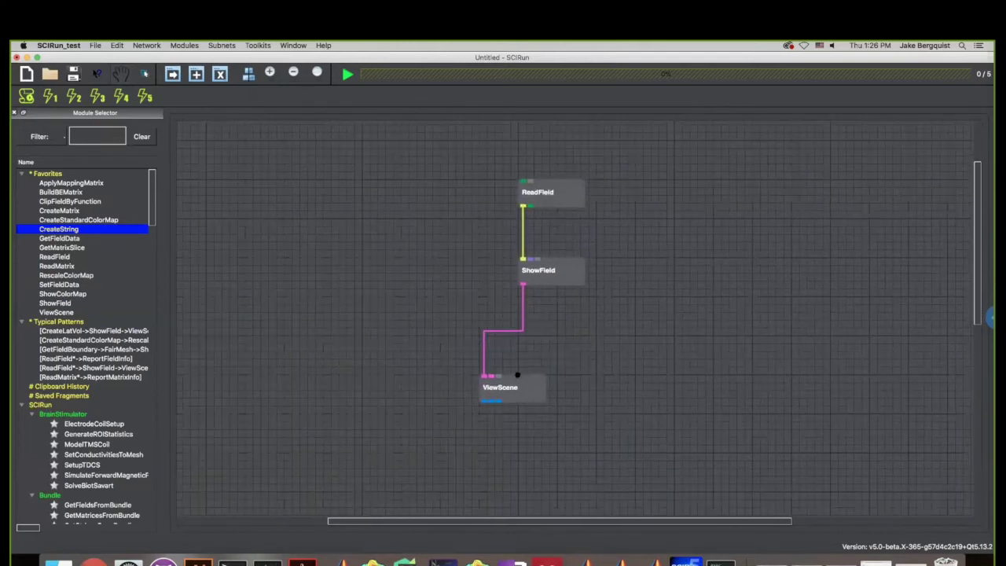
left_click_drag(517, 378, 554, 336)
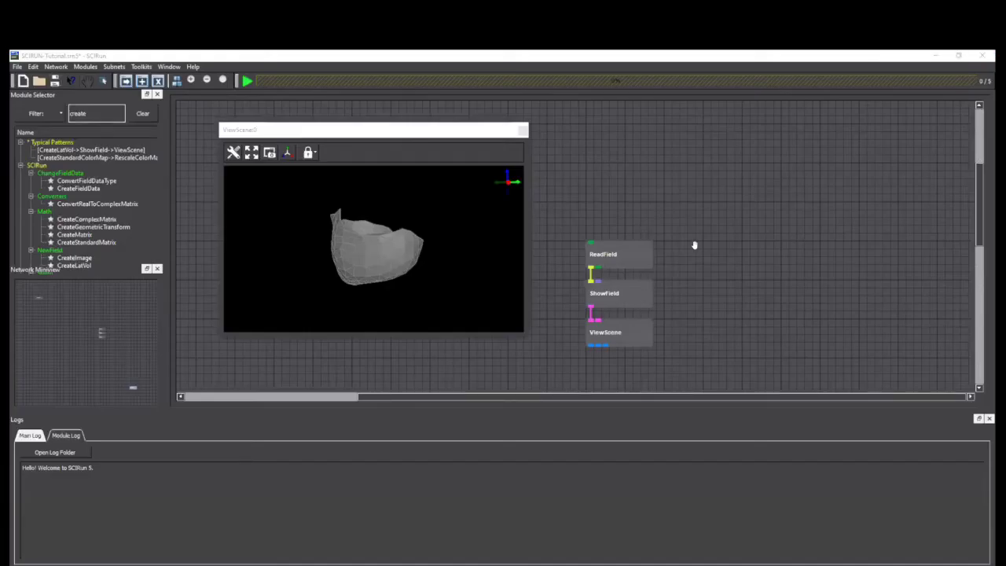
Switch to the SCIRun-Tutorial network and rotate and zoom the sock mesh in its ViewScene display to examine it
scroll(771, 319, "down", 1)
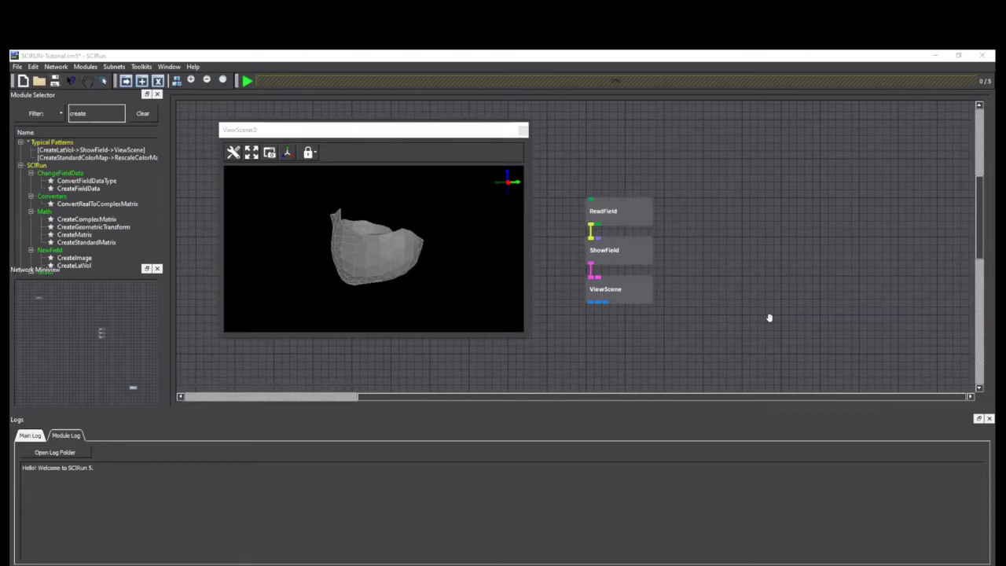
mouse_move(382, 270)
left_mouse_down()
mouse_move(375, 256)
mouse_move(457, 259)
mouse_move(375, 294)
mouse_move(338, 217)
mouse_move(333, 309)
mouse_move(352, 250)
mouse_move(349, 215)
mouse_move(400, 276)
mouse_move(383, 276)
mouse_move(438, 278)
mouse_move(383, 291)
mouse_move(422, 270)
mouse_move(322, 202)
mouse_move(349, 225)
mouse_move(337, 251)
mouse_move(348, 268)
mouse_move(449, 283)
mouse_move(472, 267)
mouse_move(418, 266)
mouse_move(449, 272)
mouse_move(404, 276)
mouse_move(459, 272)
mouse_move(391, 280)
mouse_move(381, 301)
mouse_move(375, 249)
mouse_move(368, 269)
mouse_move(380, 260)
mouse_move(422, 268)
left_mouse_up()
right_click_drag(409, 262, 456, 285)
left_click_drag(456, 285, 415, 275)
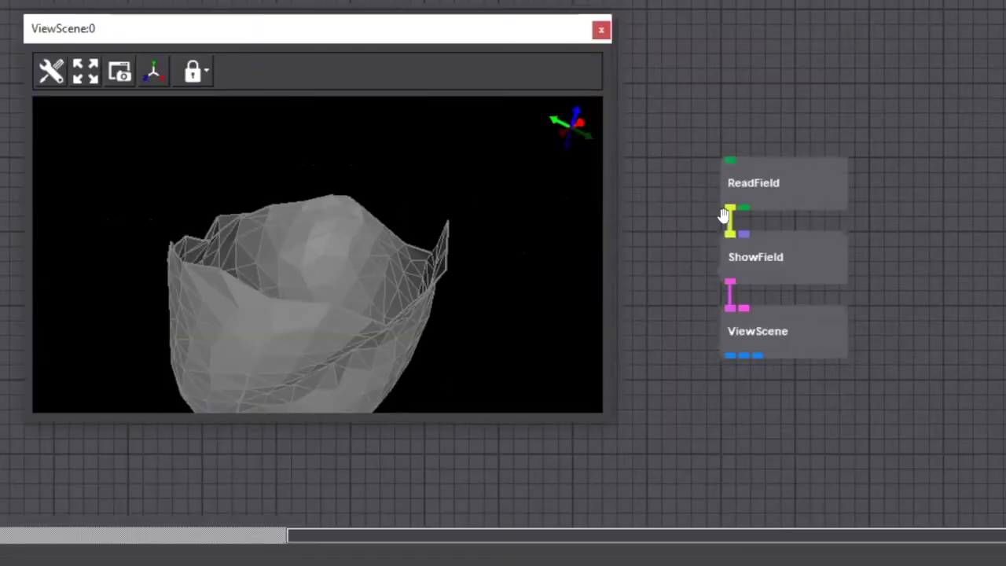
left_click(723, 216)
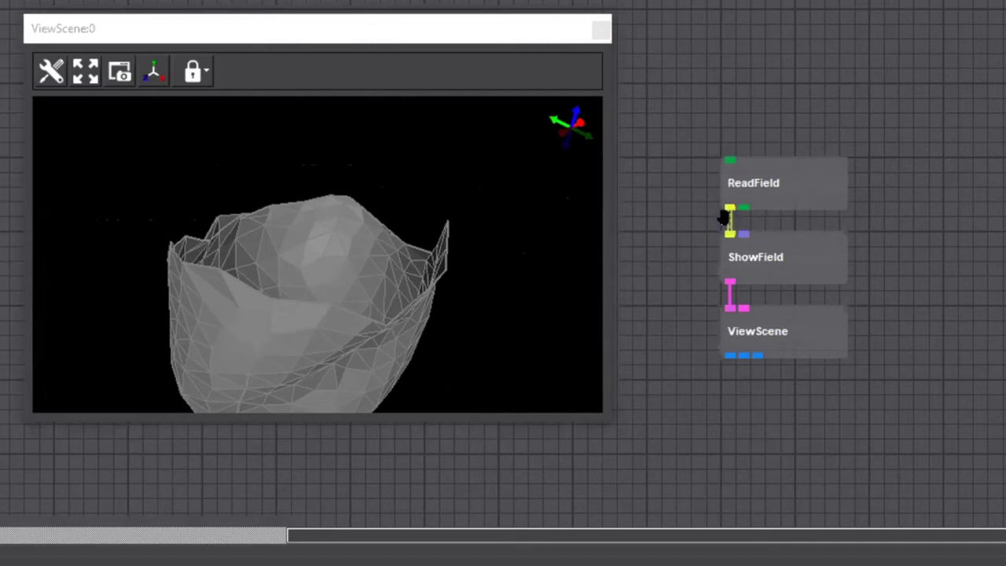
Inspect the data info of the connection between ReadField and ShowField, including its mesh type, nodes and elements
double_click(723, 218)
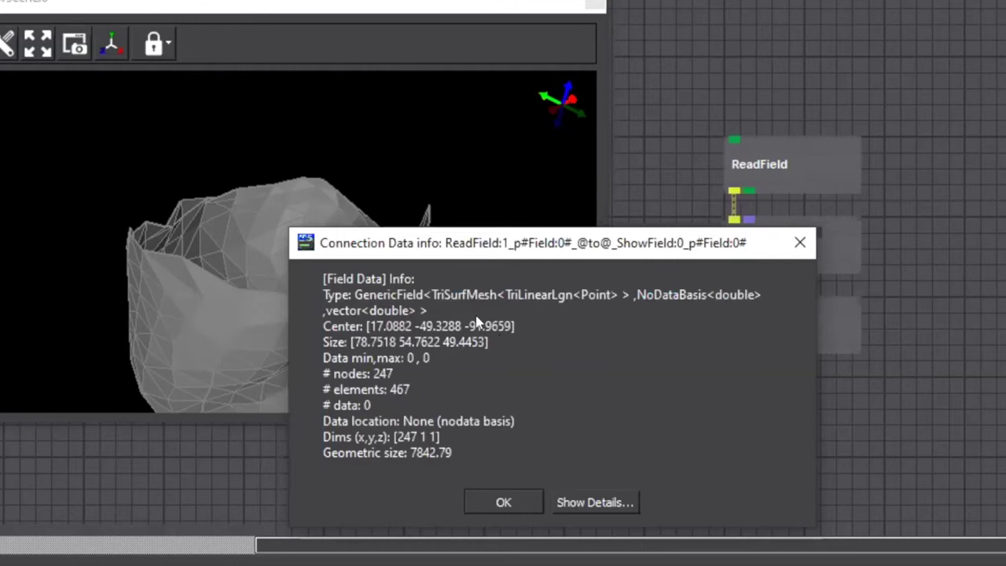
left_click(508, 503)
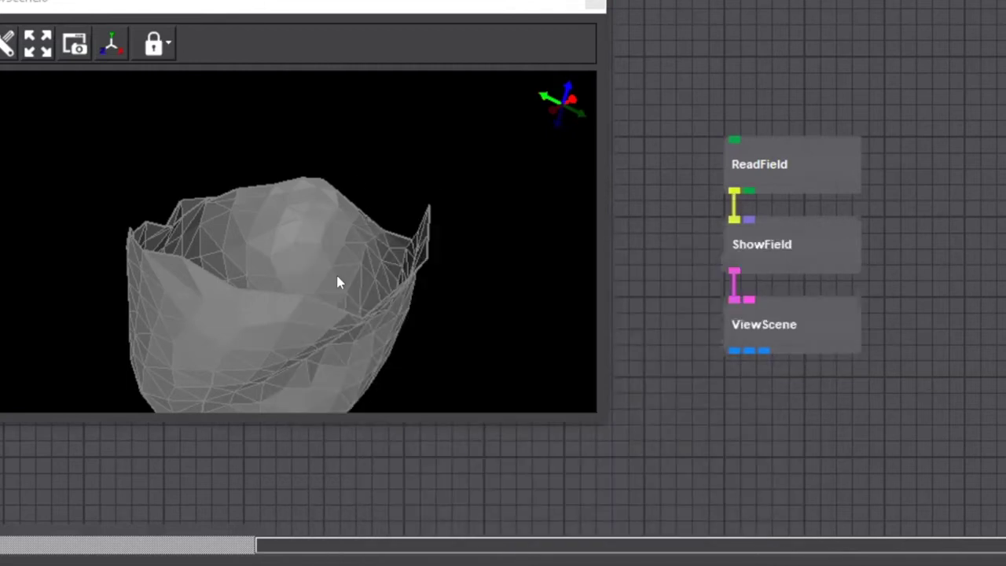
mouse_move(814, 169)
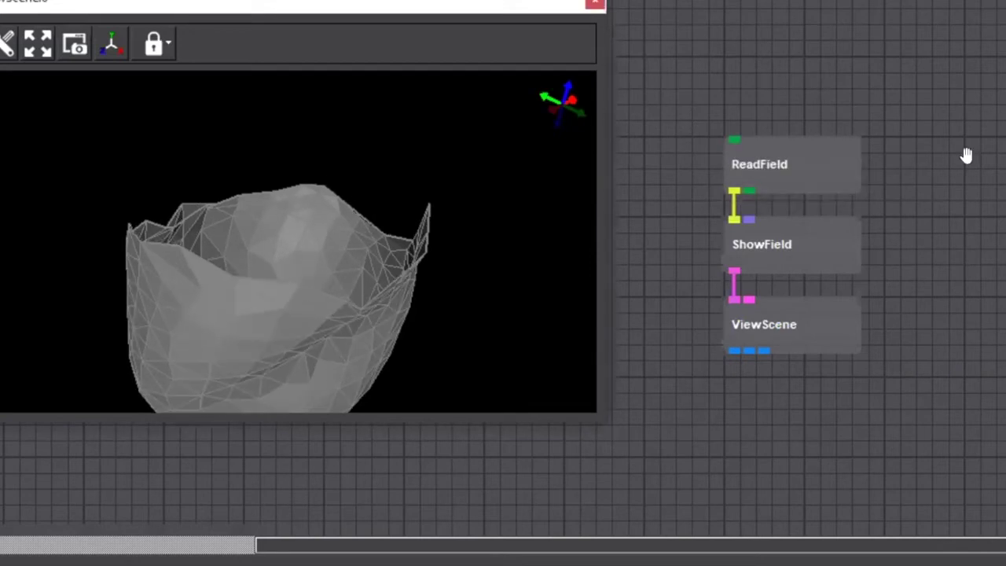
mouse_move(846, 169)
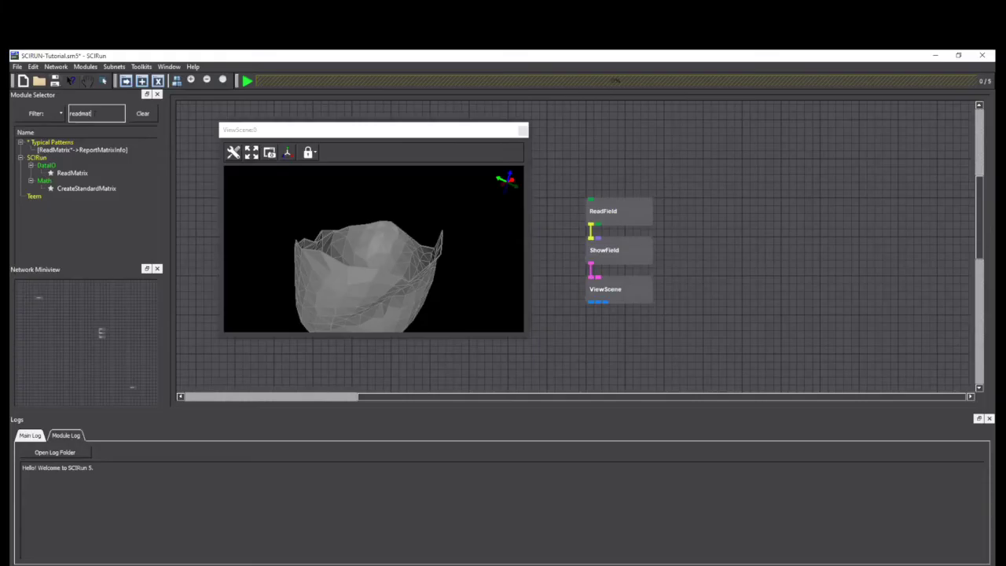
Add a ReadMatrix module to the canvas beside ReadField and choose data.mat from the SCIRun Tutorial folder as its file
left_click_drag(75, 173, 747, 211)
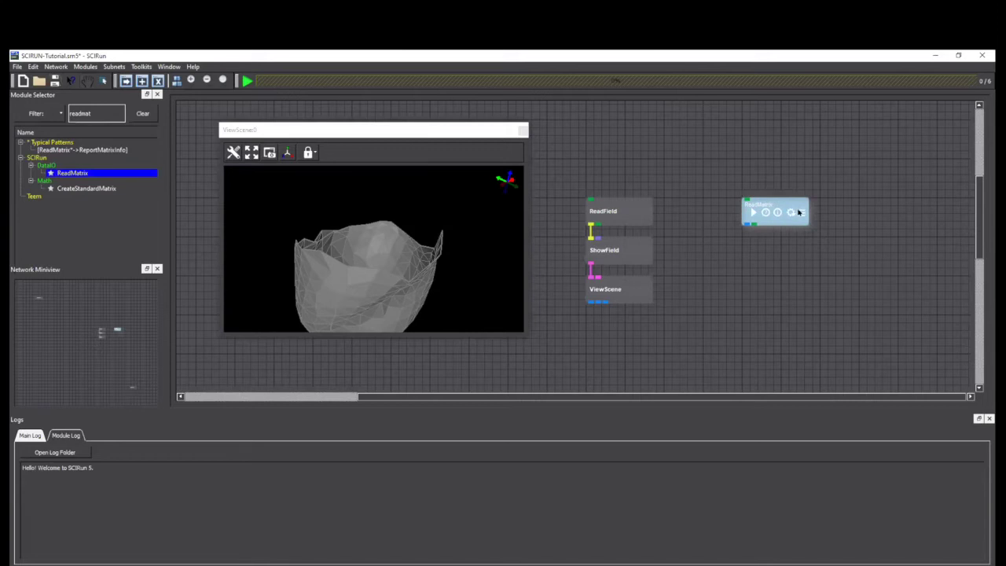
left_click(790, 212)
left_click(251, 148)
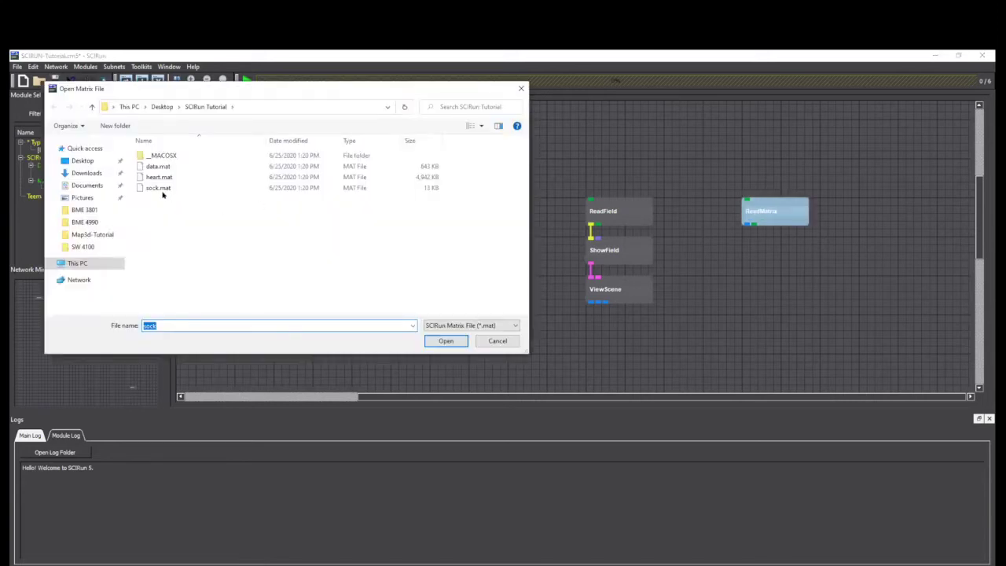
left_click(160, 167)
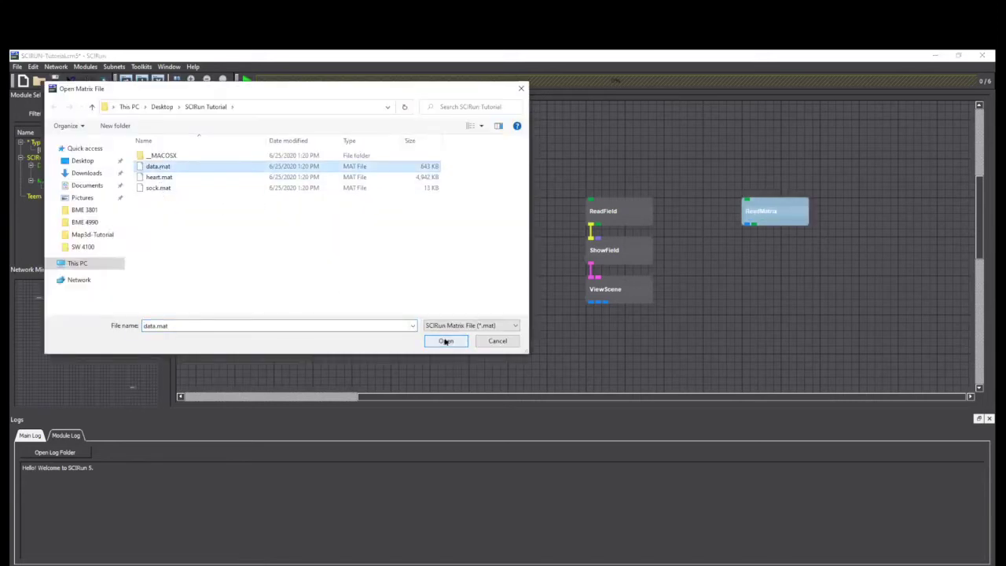
left_click(446, 342)
Reload data.mat into ReadMatrix with the file type set to Matlab Matrix (*.mat) and execute the module
left_click(244, 147)
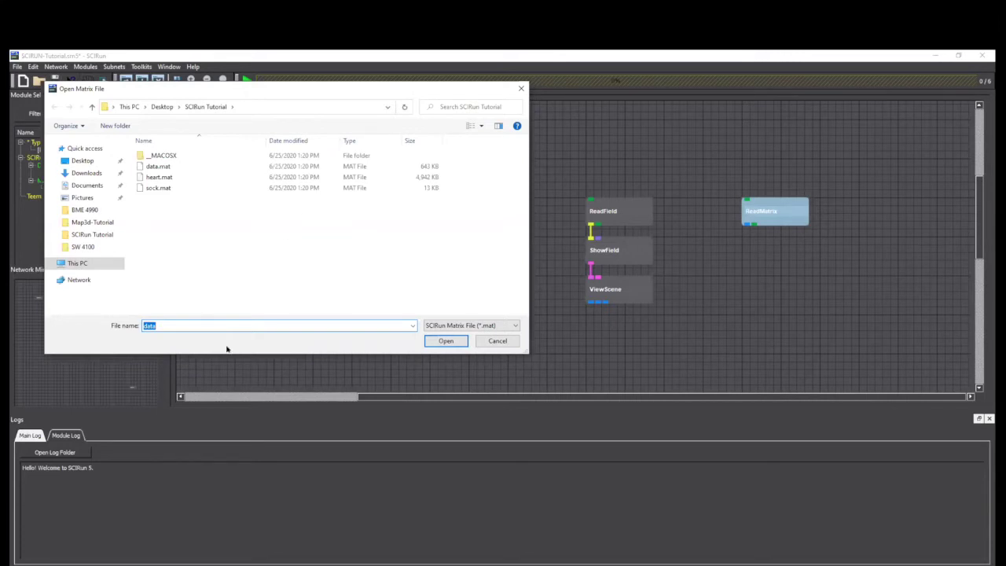
left_click(201, 166)
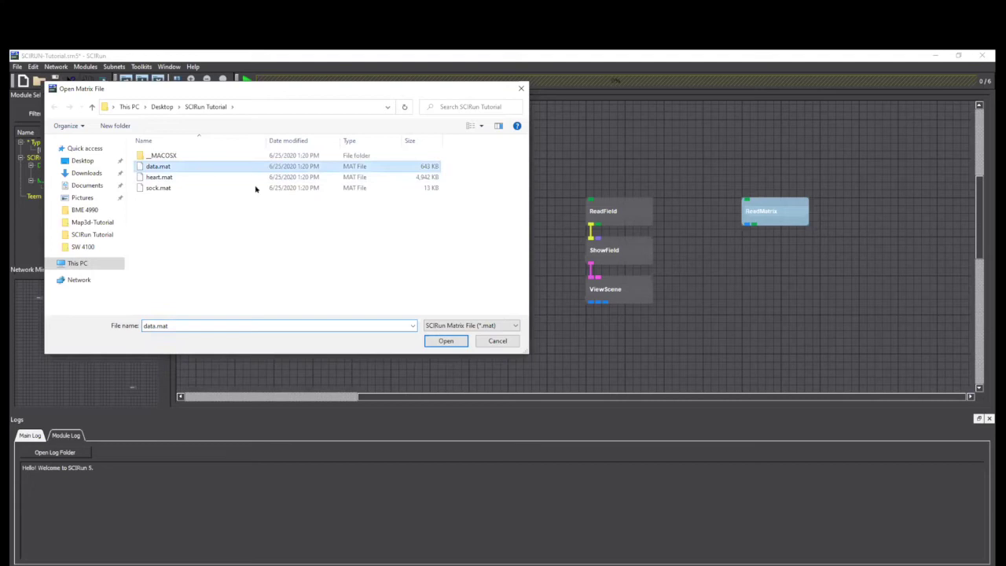
left_click(477, 326)
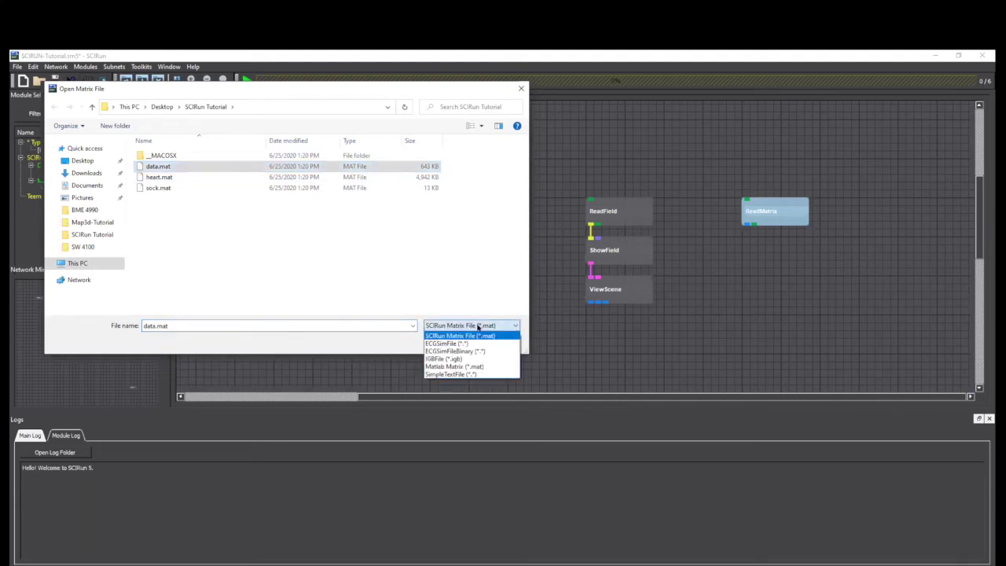
left_click(473, 368)
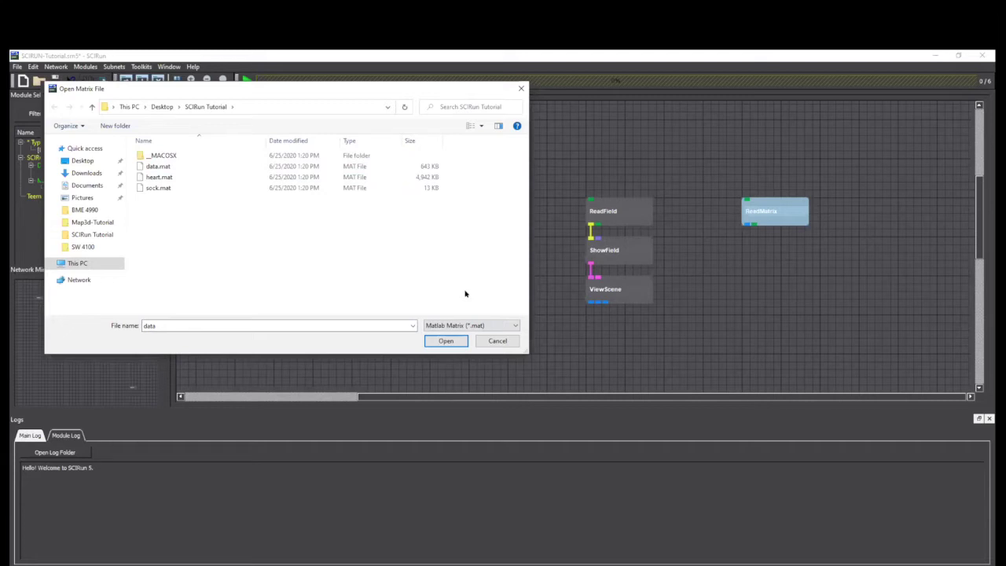
left_click(446, 341)
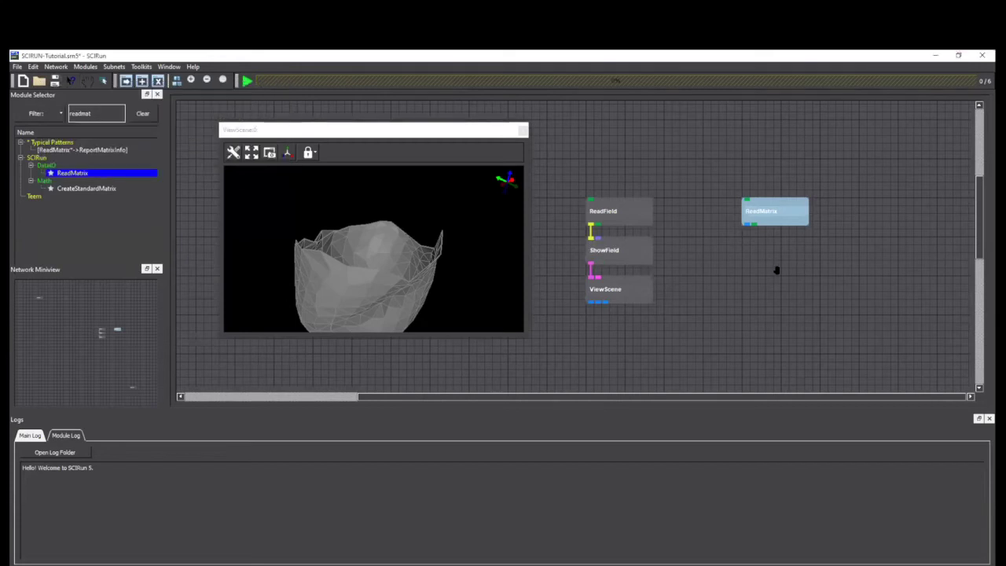
left_click(753, 212)
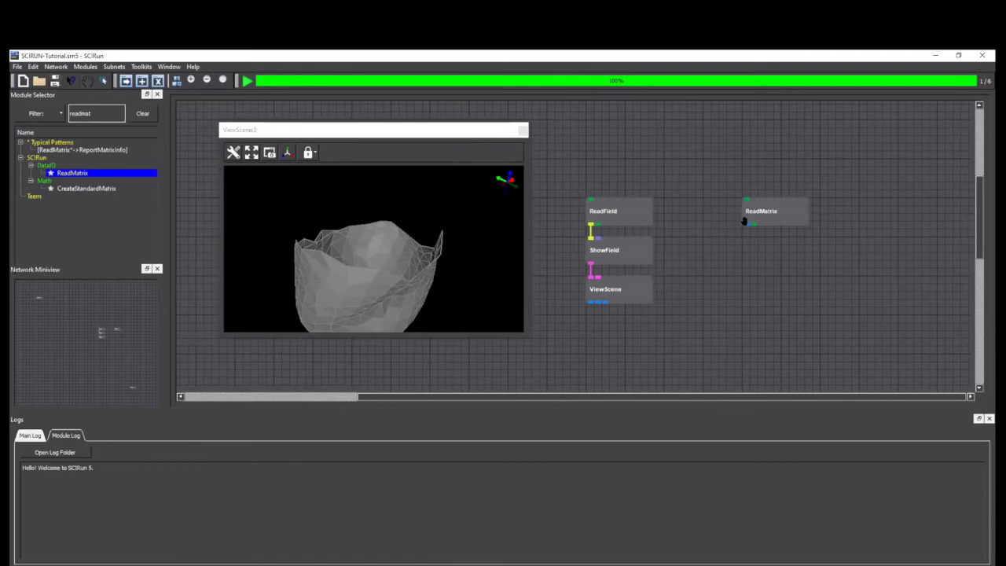
Compare the data info of ReadMatrix's matrix output with that of the connection between ReadField and ShowField
mouse_move(746, 226)
double_click(746, 225)
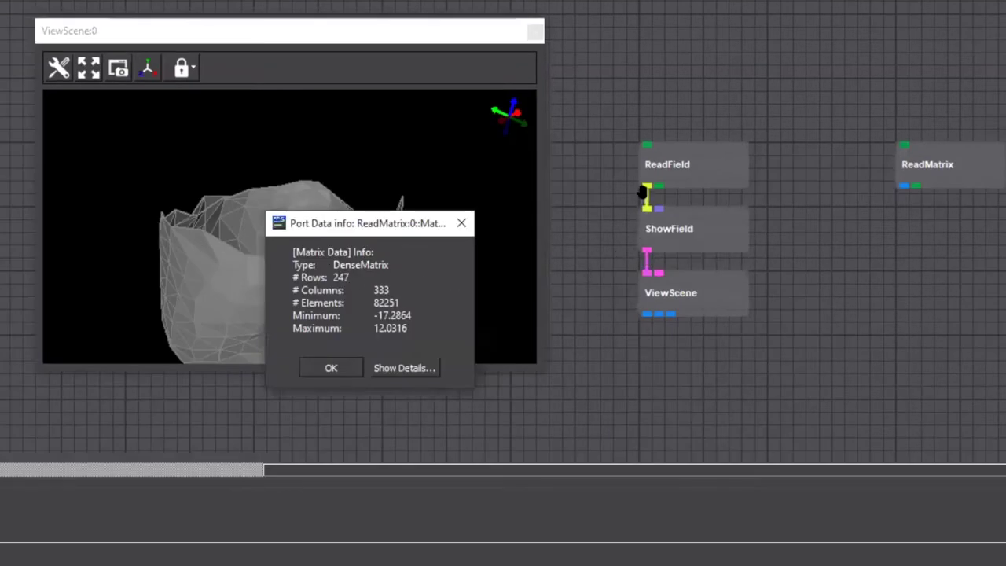
left_click(643, 193)
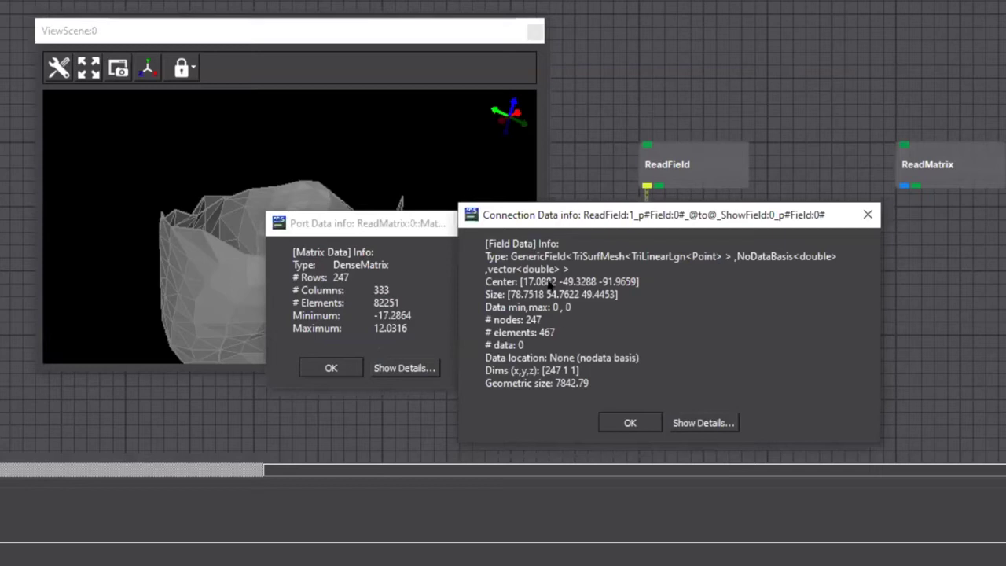
left_click_drag(536, 208, 565, 208)
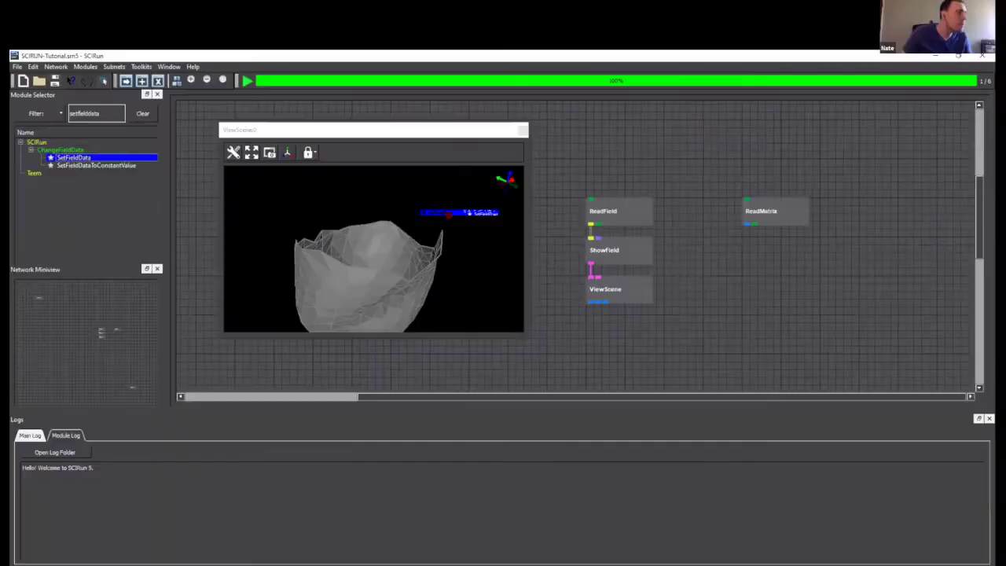
Add a SetFieldData module to the canvas and position it between the ShowField and ReadMatrix modules, just below ReadMatrix
left_click_drag(73, 157, 784, 279)
left_click_drag(831, 258, 795, 244)
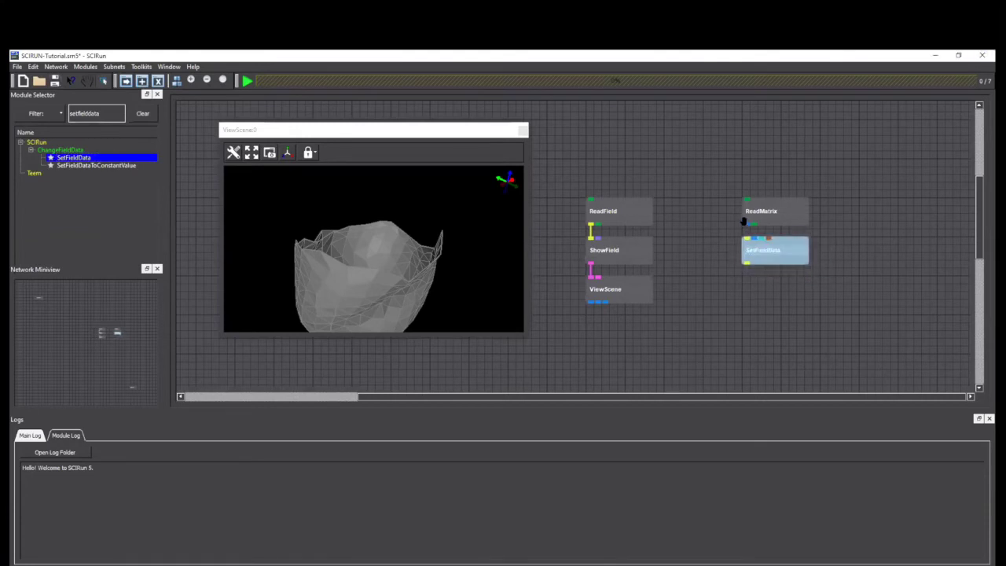
left_click_drag(760, 241, 720, 241)
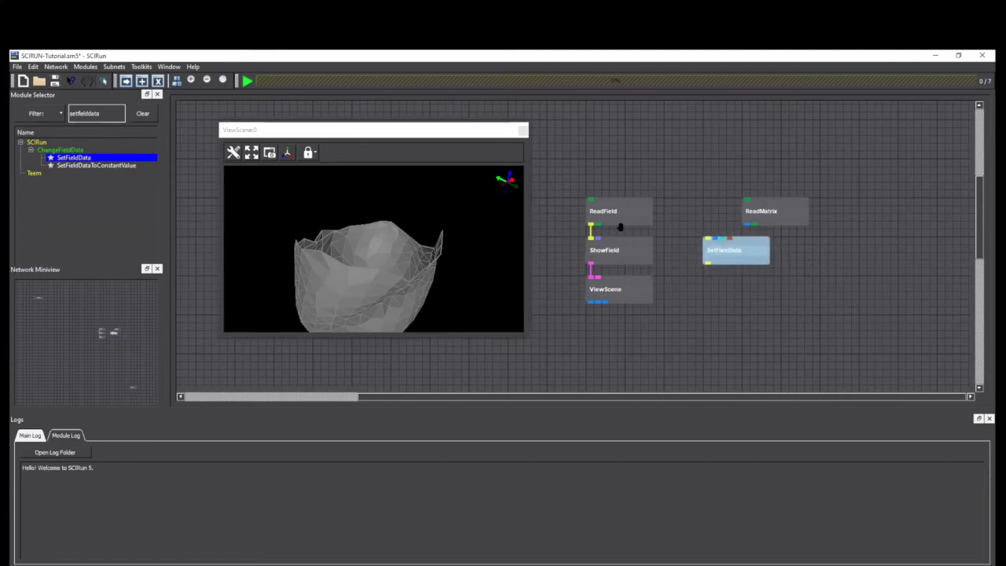
Connect ReadField's field output and ReadMatrix's matrix output to SetFieldData, and align both reading modules above it
left_click_drag(614, 225, 709, 236)
left_click(598, 220)
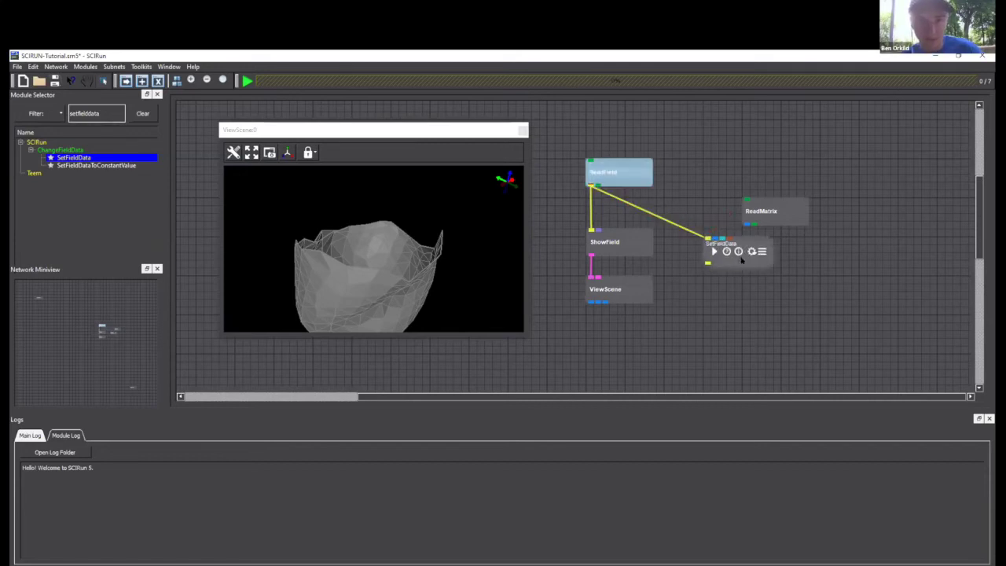
left_click_drag(769, 206, 714, 237)
left_click(718, 200)
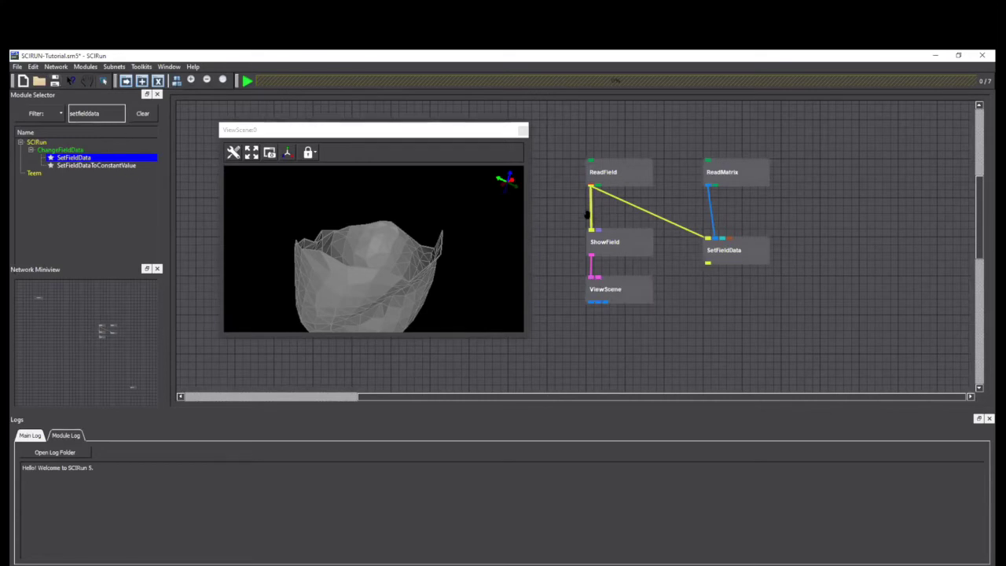
Replace the ReadField-to-ShowField connection with one from SetFieldData to ShowField, and stack ShowField and ViewScene below SetFieldData
left_click(588, 211)
key("Delete")
left_click_drag(707, 263, 636, 312)
left_click_drag(634, 266, 721, 302)
left_click_drag(629, 260, 749, 301)
left_click_drag(651, 334, 766, 333)
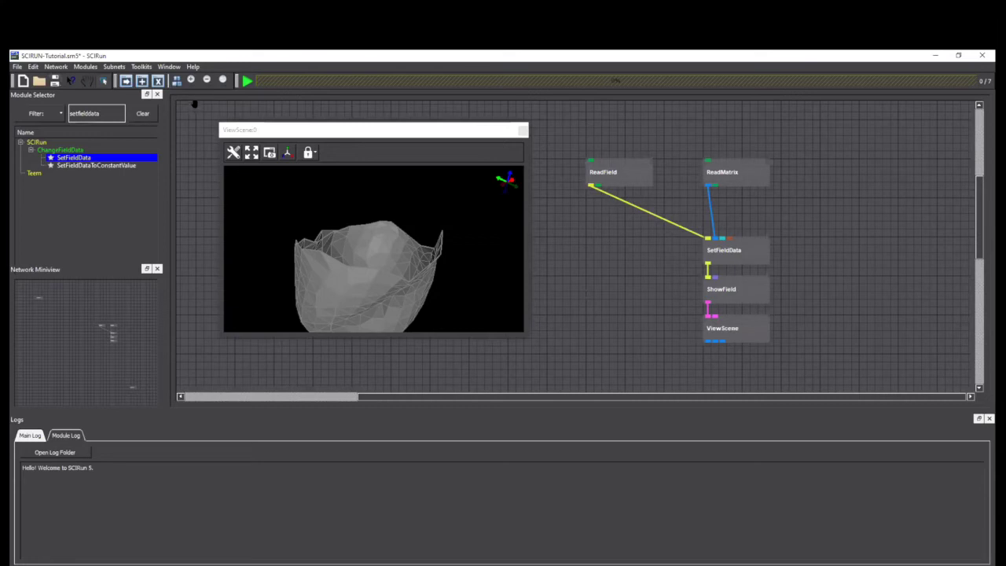
Set the network editor's dataflow pipelines to Manhattan in the preferences after trying the Cubic Bézier style
left_click(169, 68)
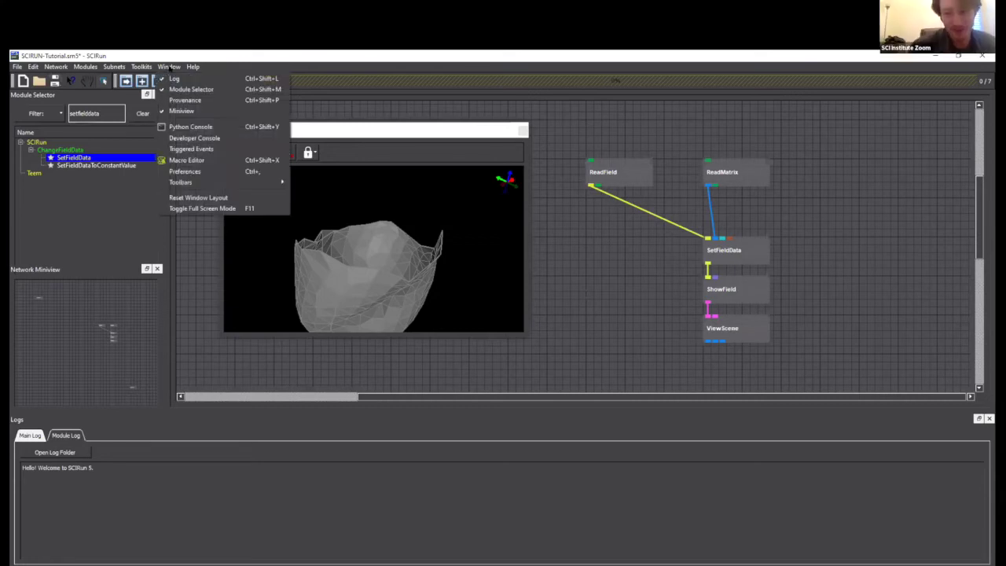
mouse_move(142, 69)
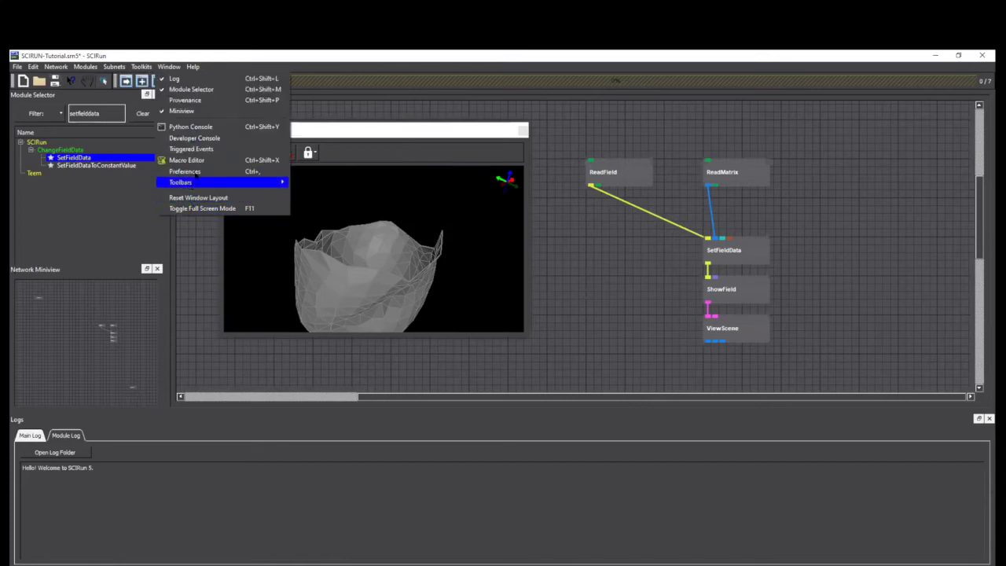
left_click(187, 171)
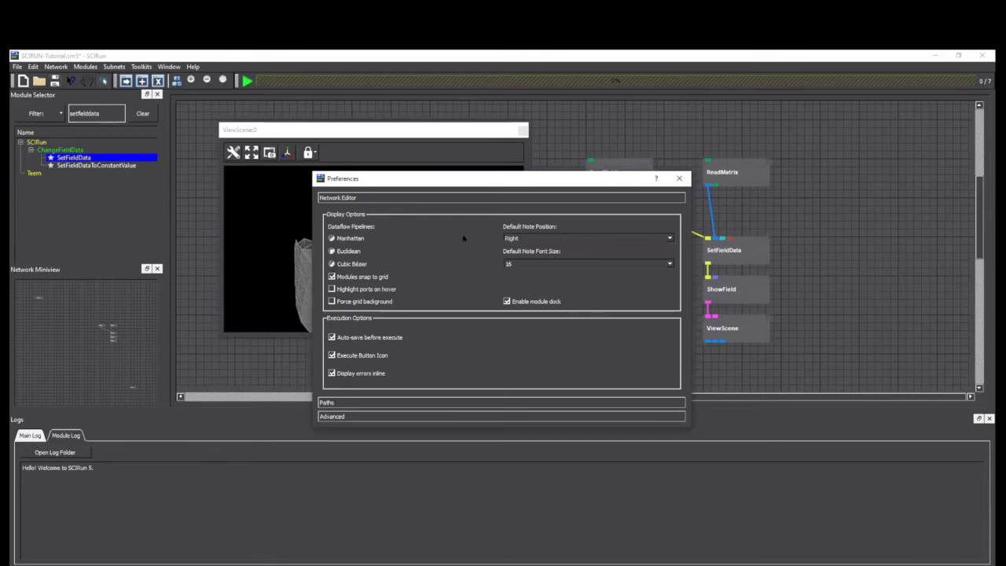
left_click(333, 239)
left_click_drag(503, 178, 419, 170)
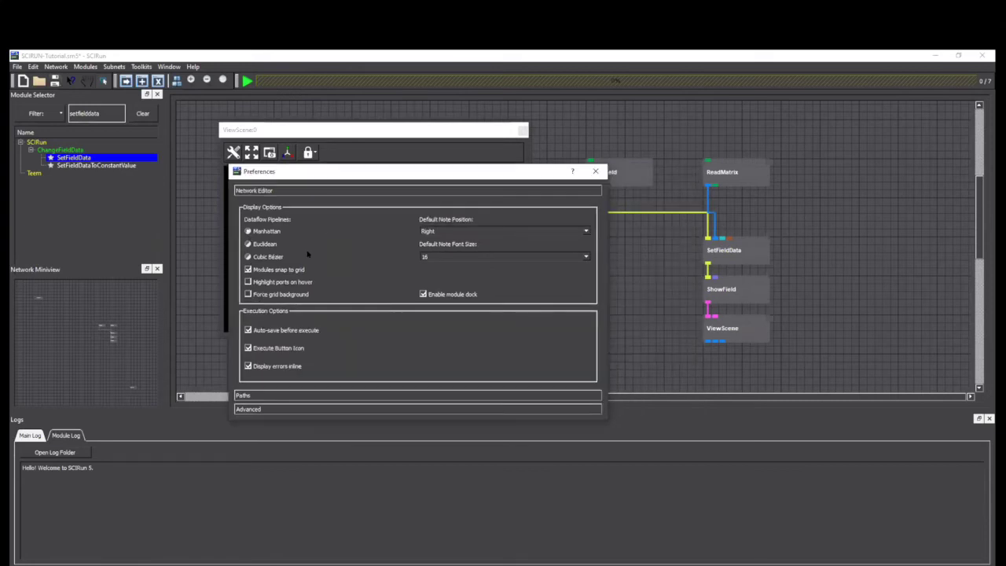
left_click(247, 256)
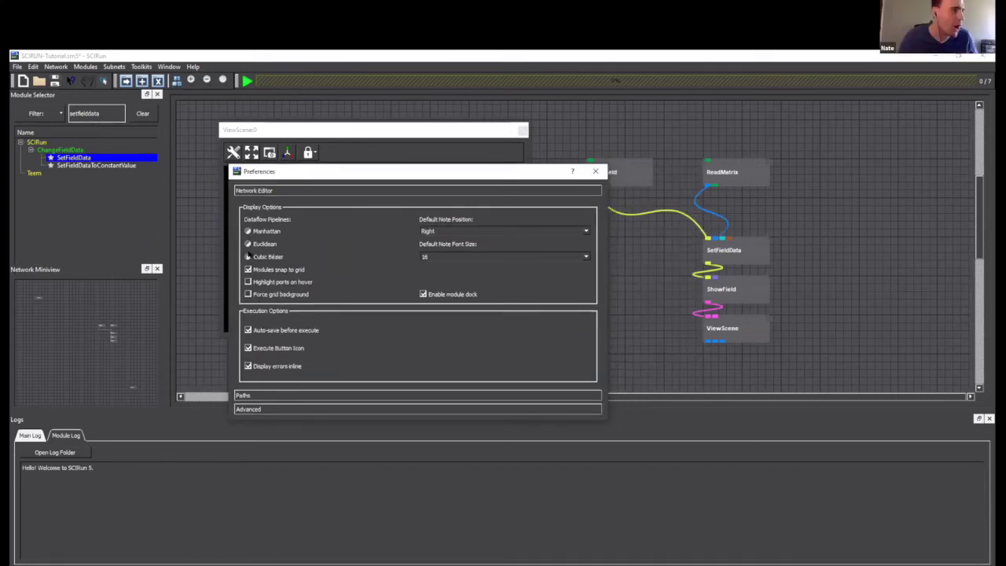
left_click(254, 231)
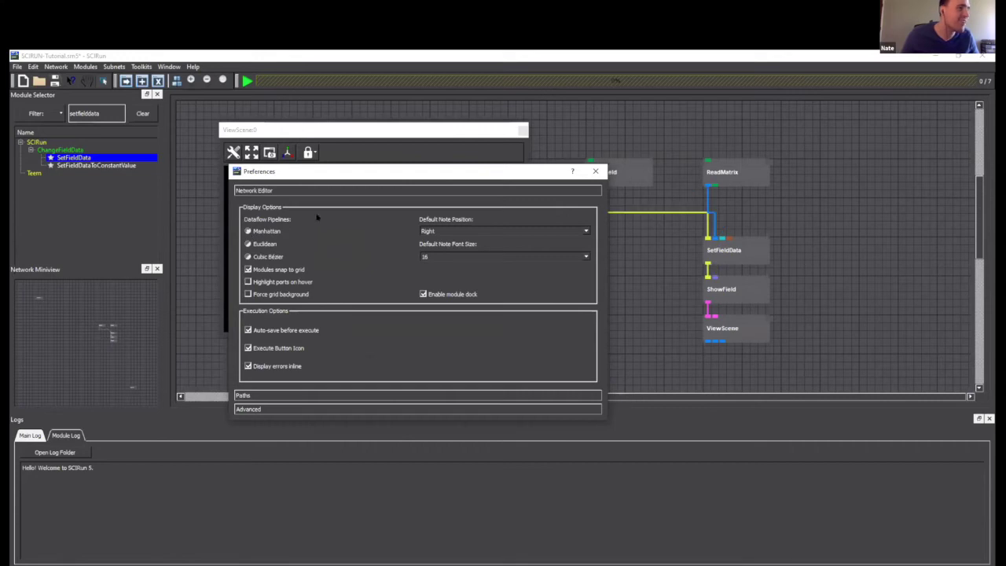
left_click(596, 171)
Move SetFieldData, ShowField and ViewScene into a column centred between the ReadField and ReadMatrix modules
mouse_move(724, 242)
left_click_drag(721, 245, 672, 238)
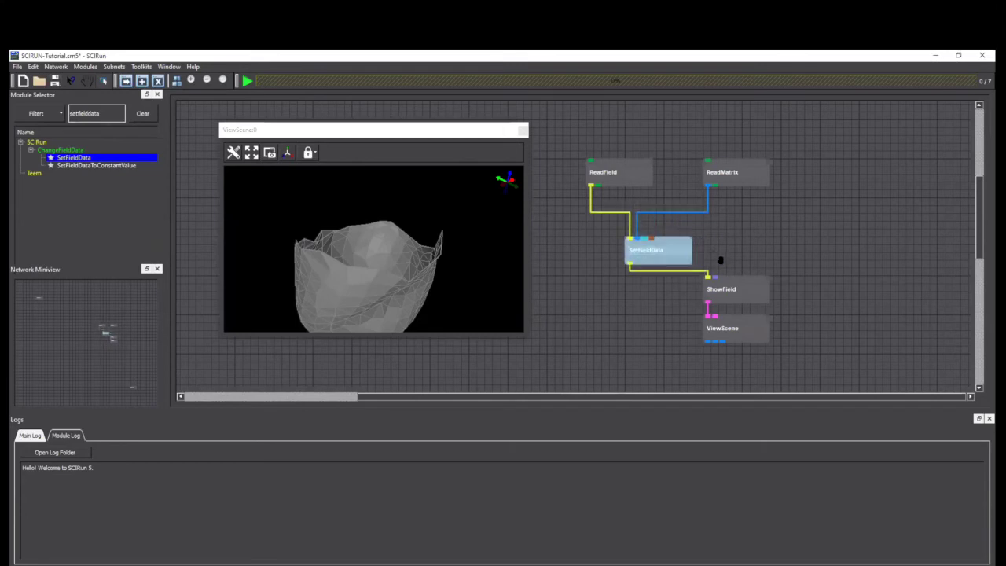
left_click_drag(736, 285, 661, 285)
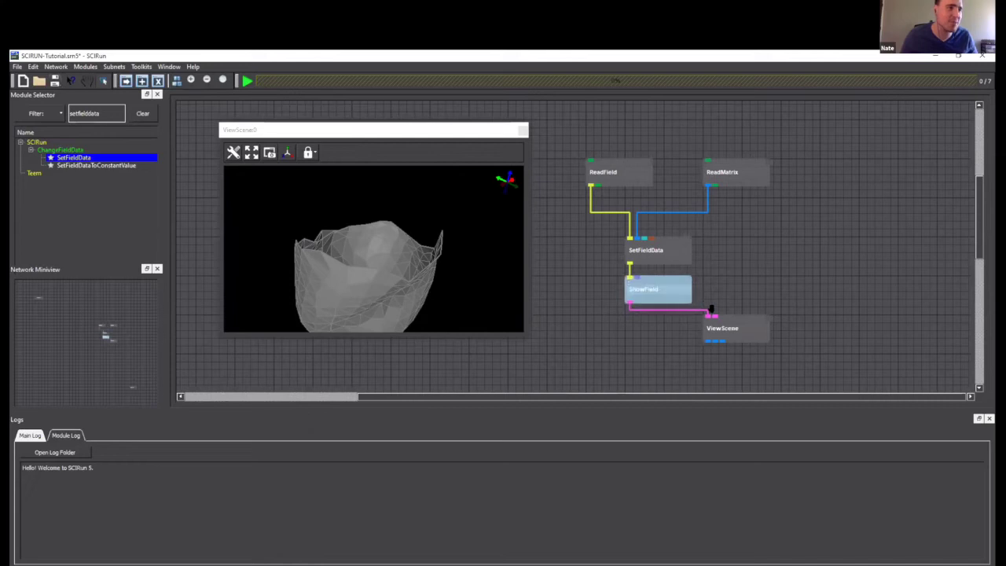
left_click_drag(727, 319, 646, 318)
Execute the network and dismiss the log dialogs for ShowField and SetFieldData
left_click(609, 173)
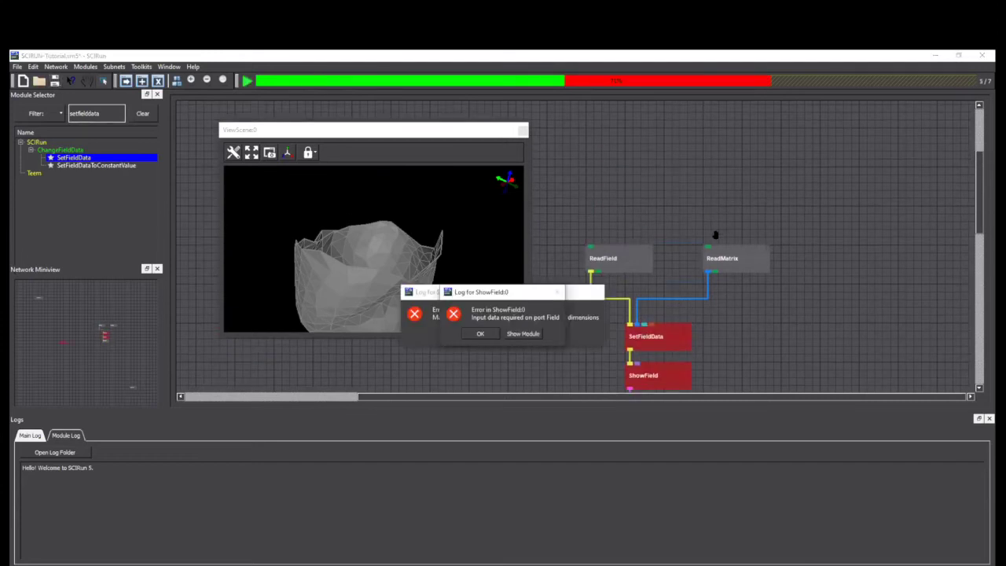
mouse_move(642, 237)
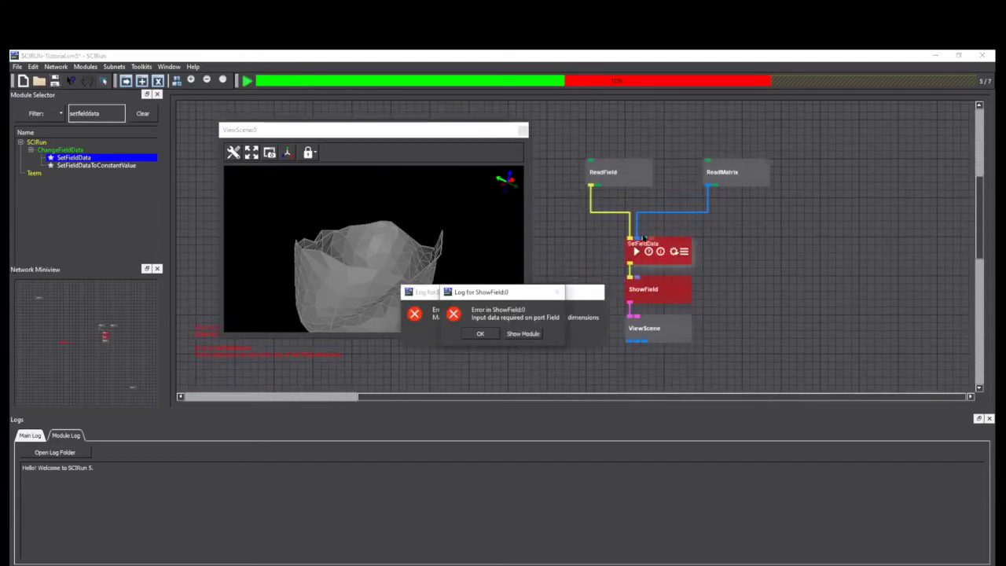
left_click(480, 334)
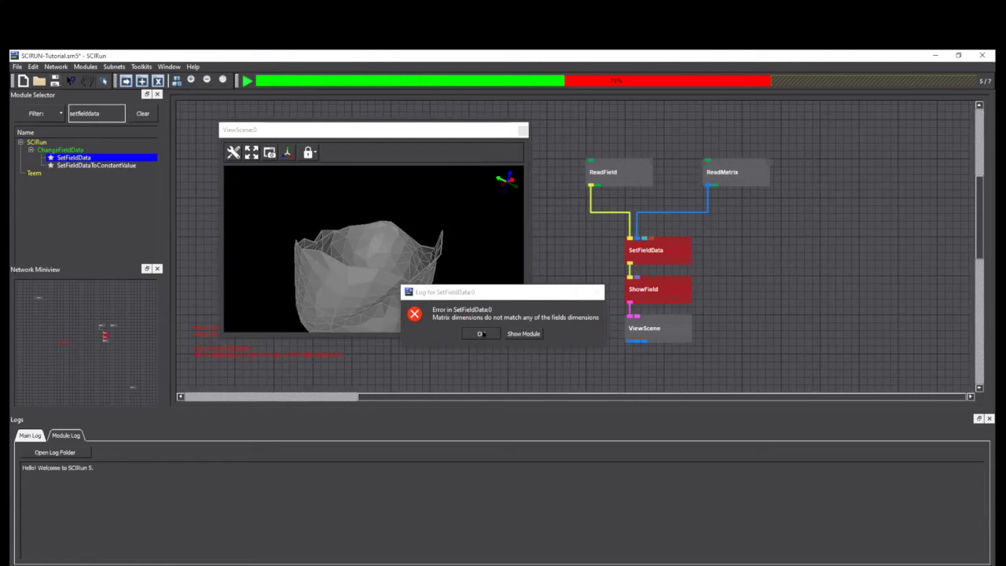
left_click(480, 335)
Open the SetFieldData module's log to examine its execution messages
mouse_move(596, 175)
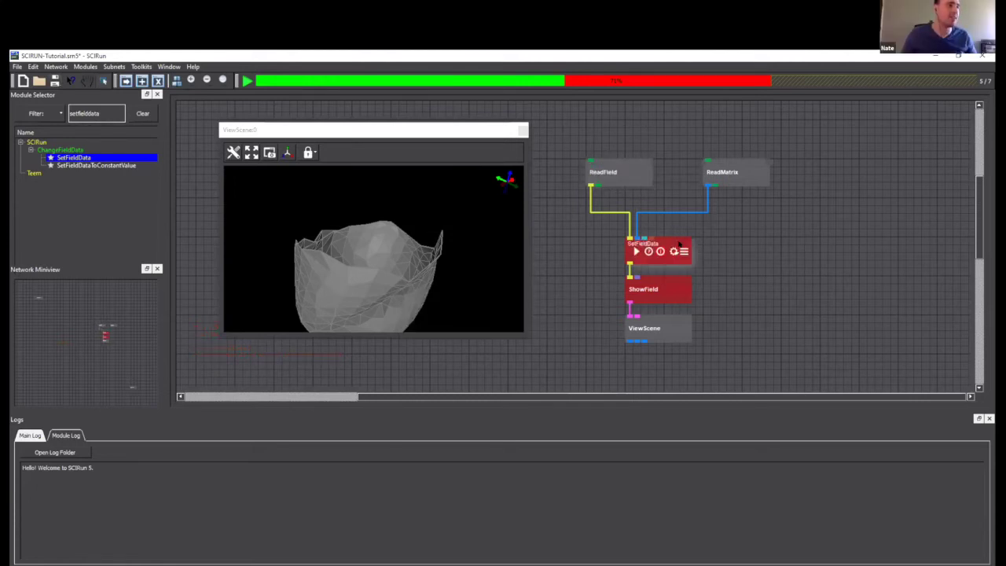
mouse_move(639, 251)
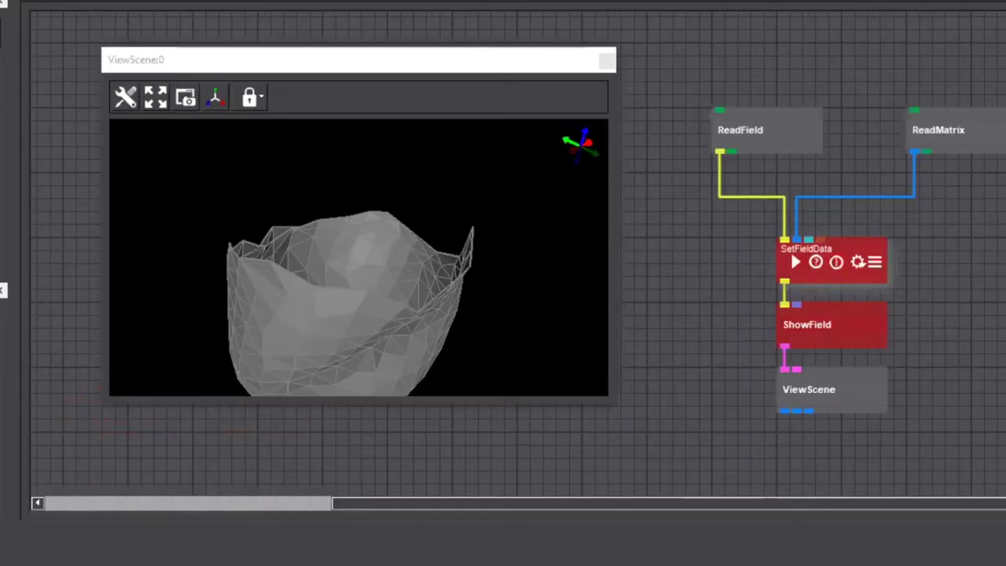
left_click(661, 252)
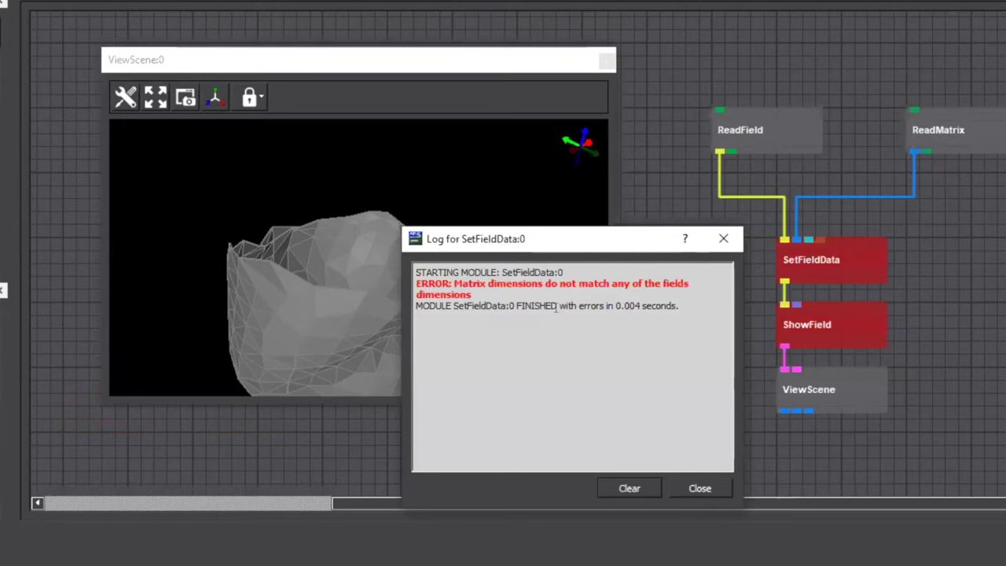
Check the SetFieldData log's error message against the module's field and matrix inputs, and close the log
mouse_move(808, 239)
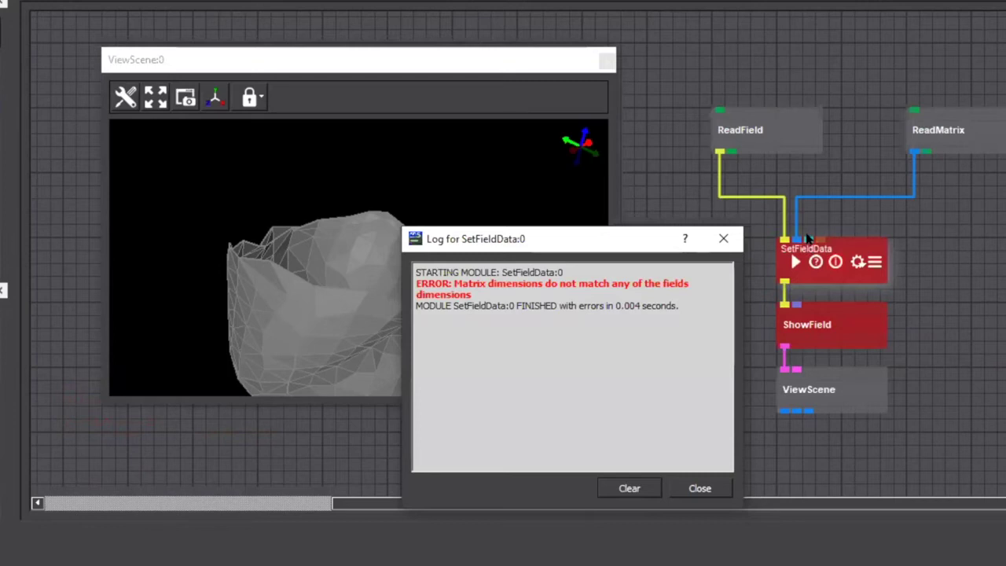
mouse_move(945, 155)
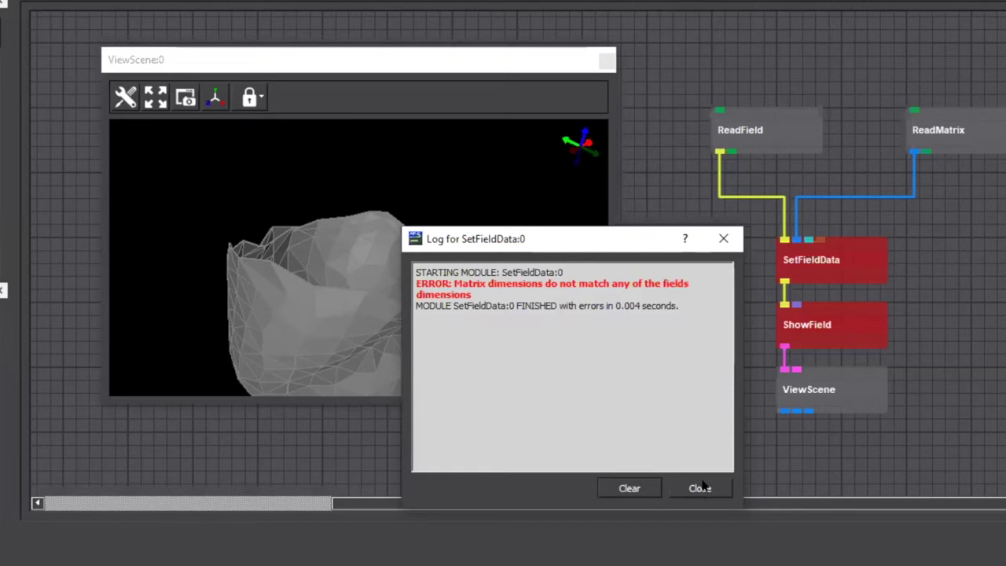
key("Escape")
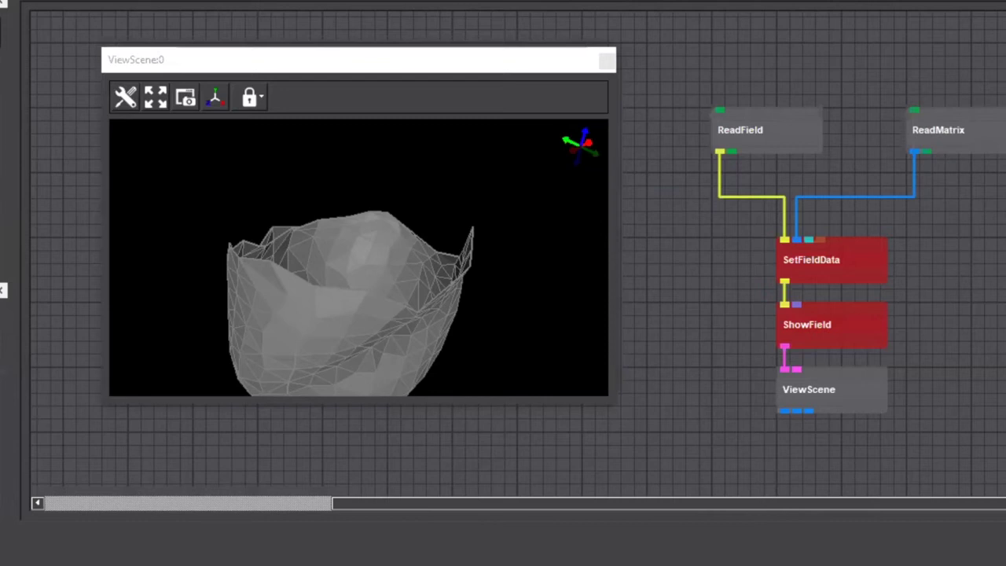
Reload data.mat in the ReadMatrix module using the Matlab Matrix (*.mat) file type, and close the module's settings
mouse_move(972, 114)
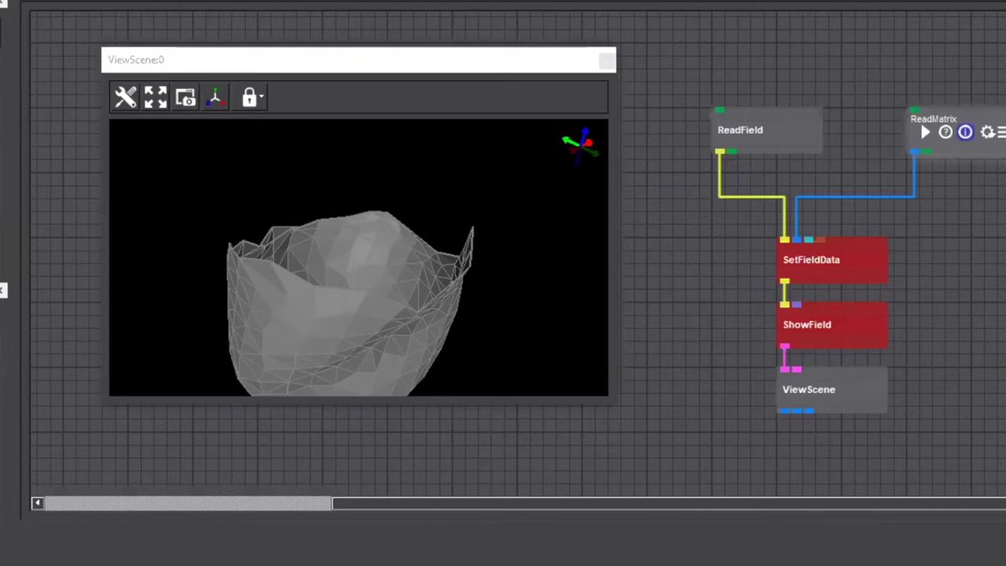
left_click(1004, 135)
left_click(992, 132)
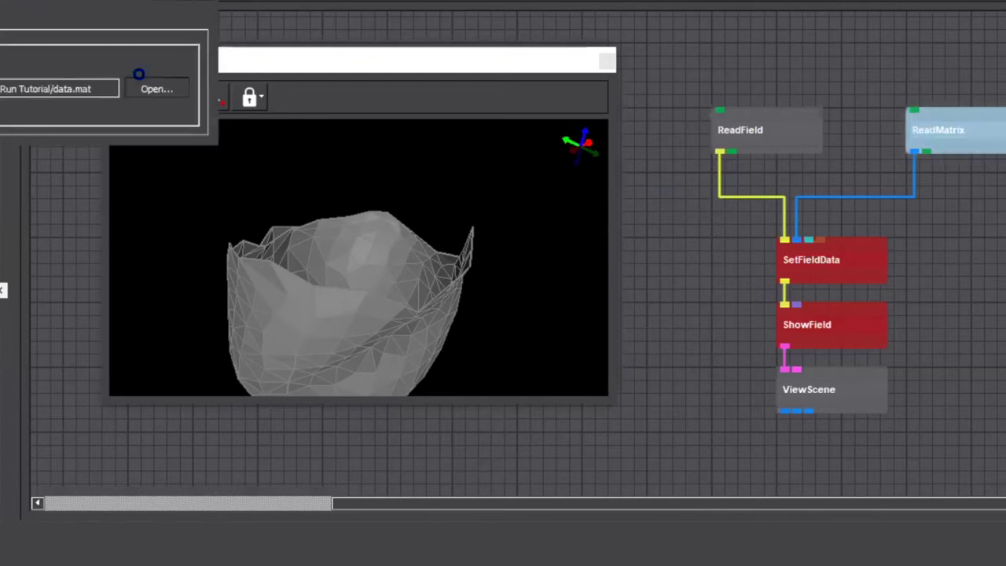
left_click(154, 88)
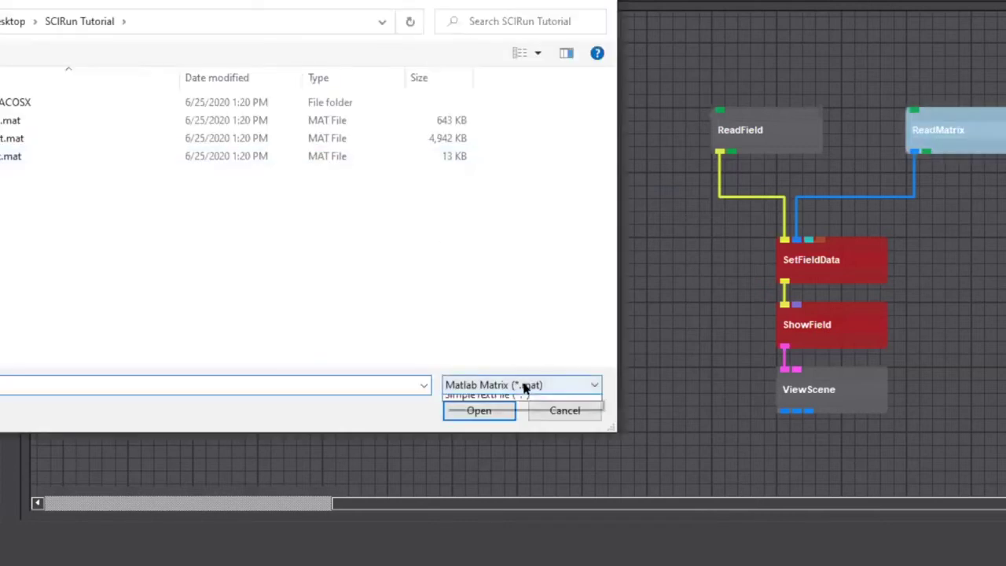
left_click(464, 385)
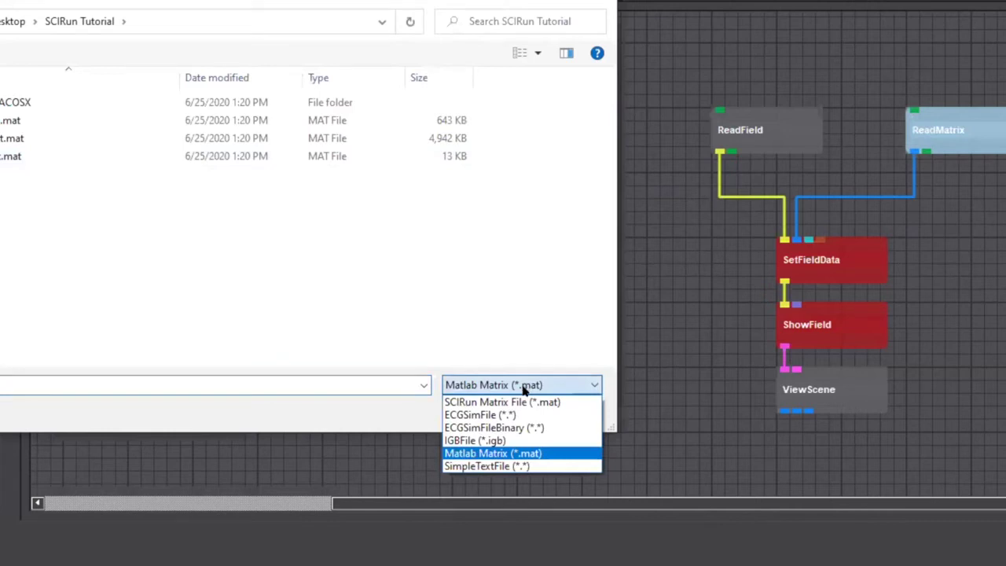
left_click(519, 454)
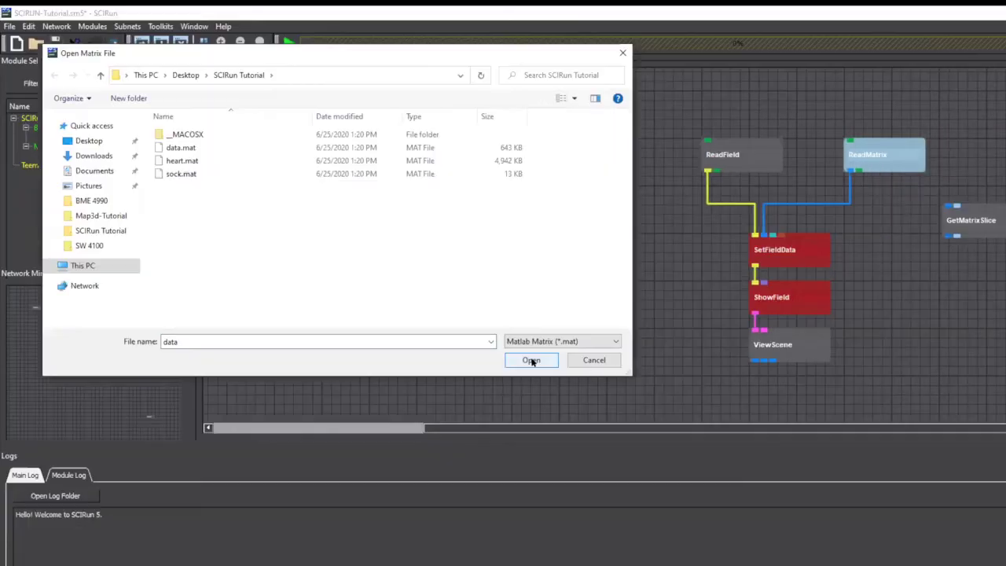
left_click(479, 411)
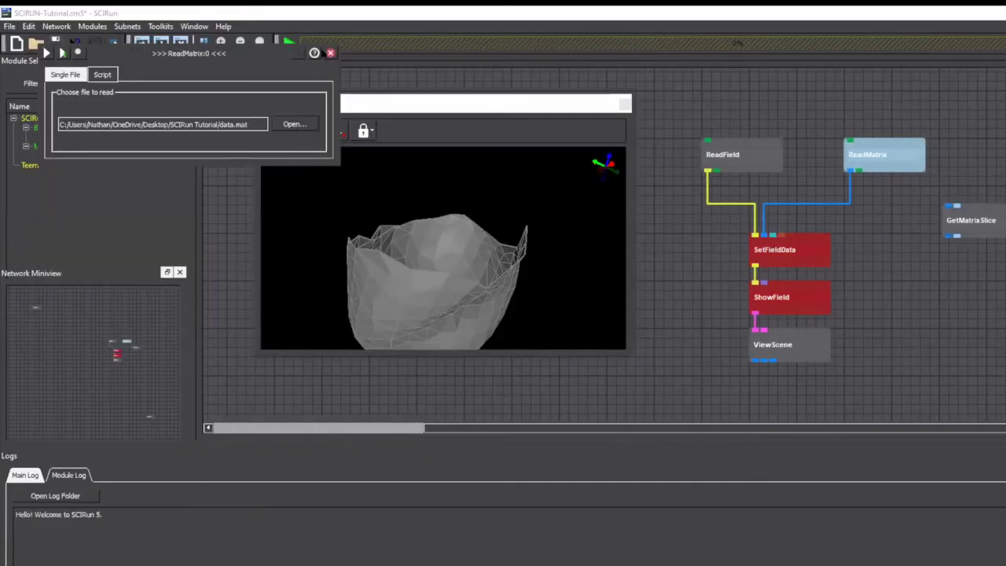
left_click(329, 53)
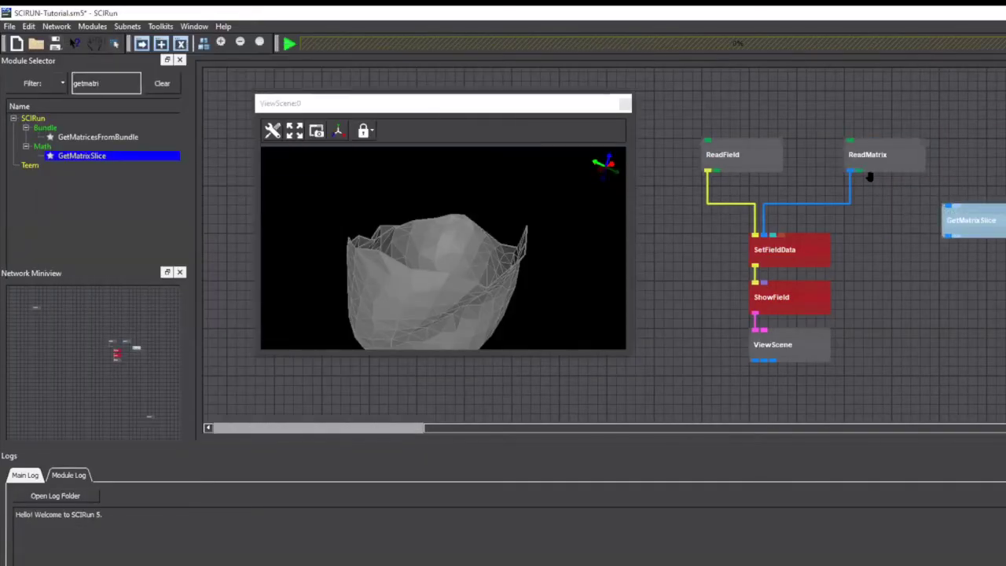
Delete the connection between ReadMatrix and SetFieldData, and arrange GetMatrixSlice directly below a raised ReadMatrix module
left_click(849, 195)
key("Delete")
left_click_drag(970, 210, 864, 197)
left_click_drag(894, 142, 894, 98)
left_click(878, 152)
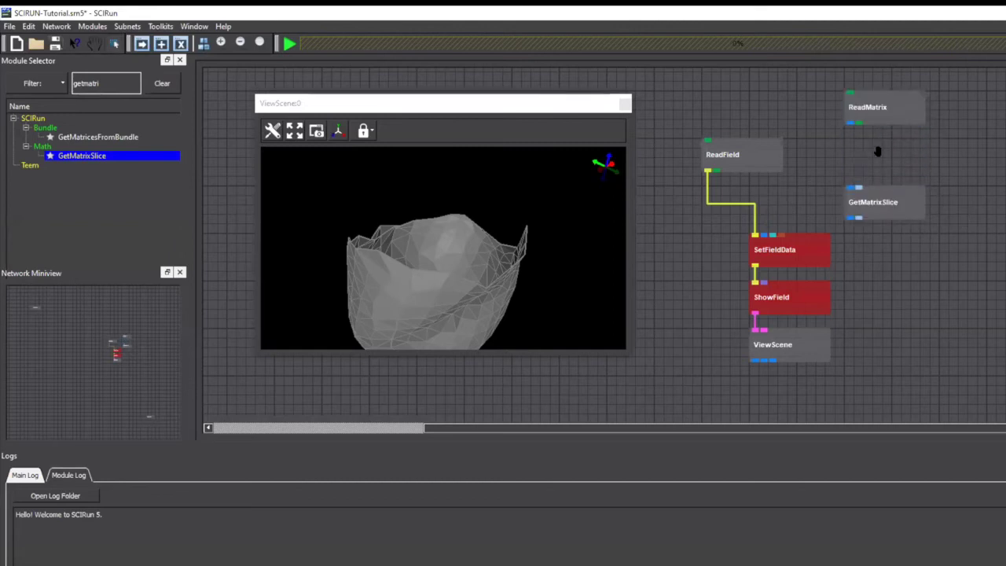
Connect ReadMatrix's output to GetMatrixSlice's matrix input, and GetMatrixSlice's output to SetFieldData's matrix input
left_click_drag(850, 123, 848, 184)
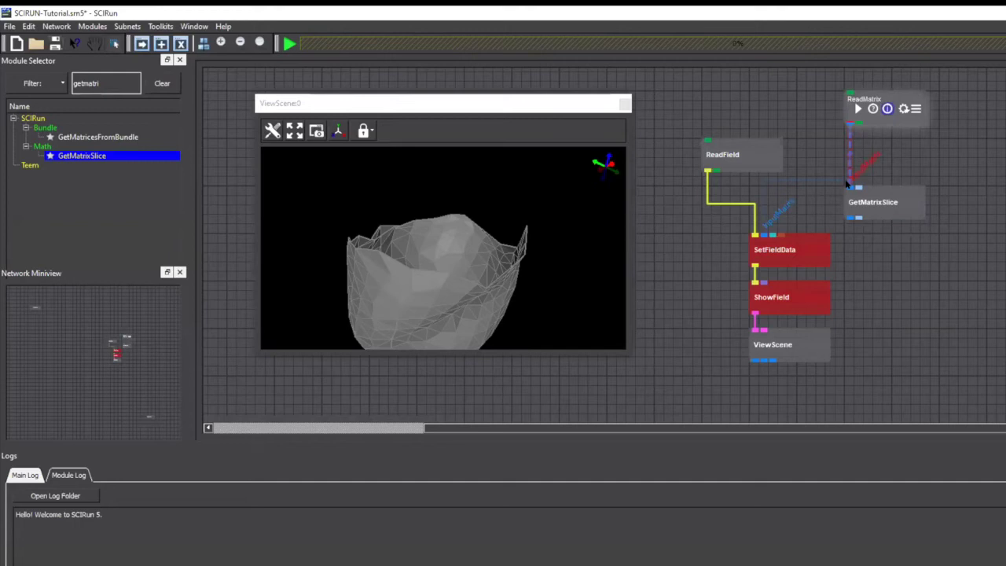
left_click_drag(848, 184, 850, 187)
left_click(887, 189)
left_click_drag(851, 221, 762, 231)
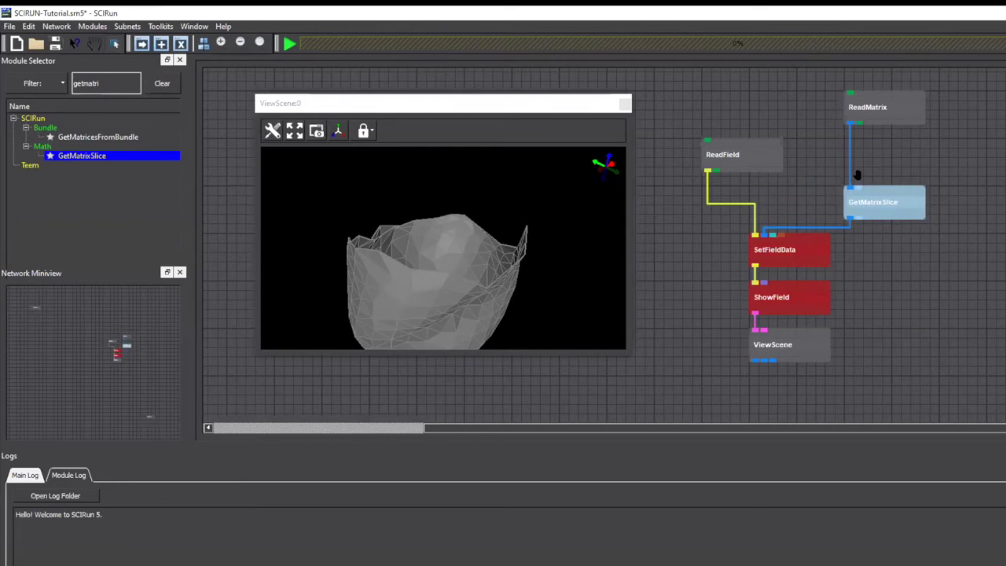
double_click(115, 82)
type("inte")
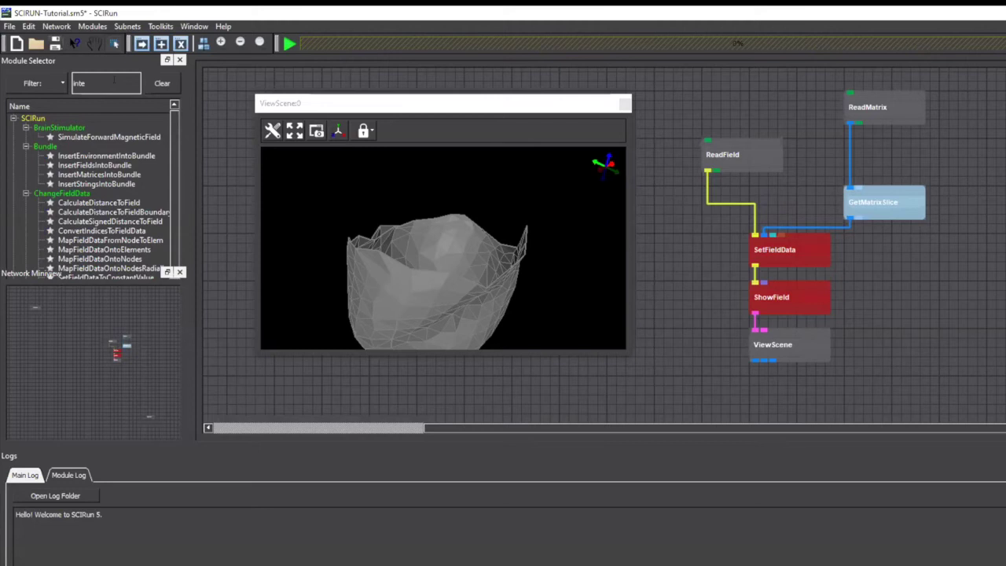
key("BackSpace")
key("BackSpace")
key("BackSpace")
key("BackSpace")
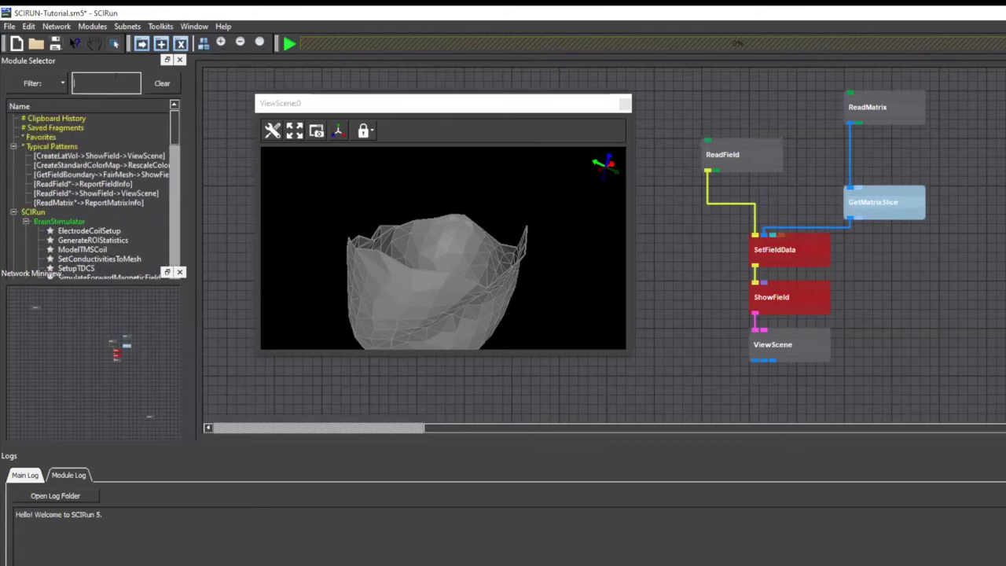
left_click(945, 260)
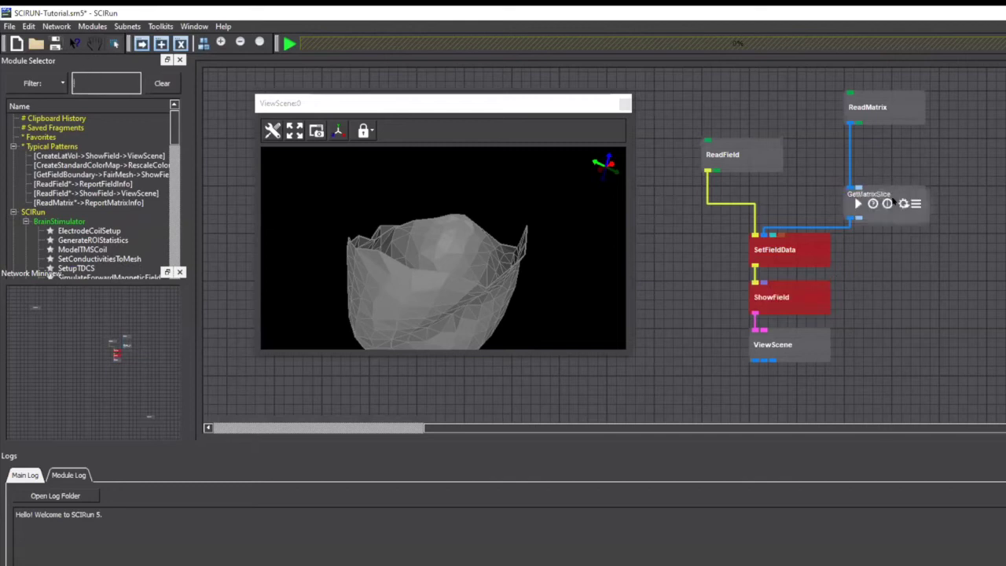
Open the GetMatrixSlice settings, choose Column slicing with current index 0, and execute the module
left_click(887, 204)
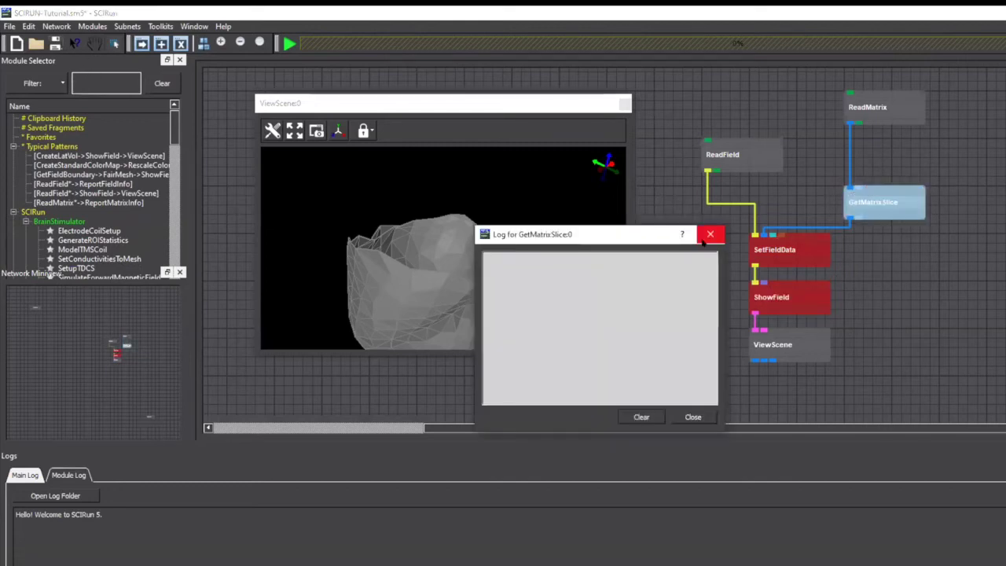
left_click(710, 234)
left_click(908, 204)
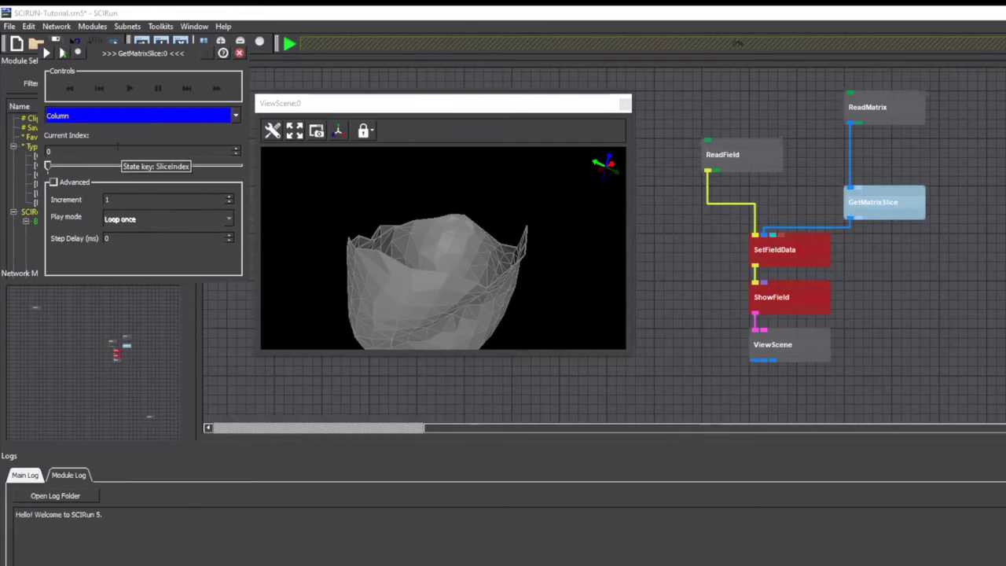
left_click(186, 118)
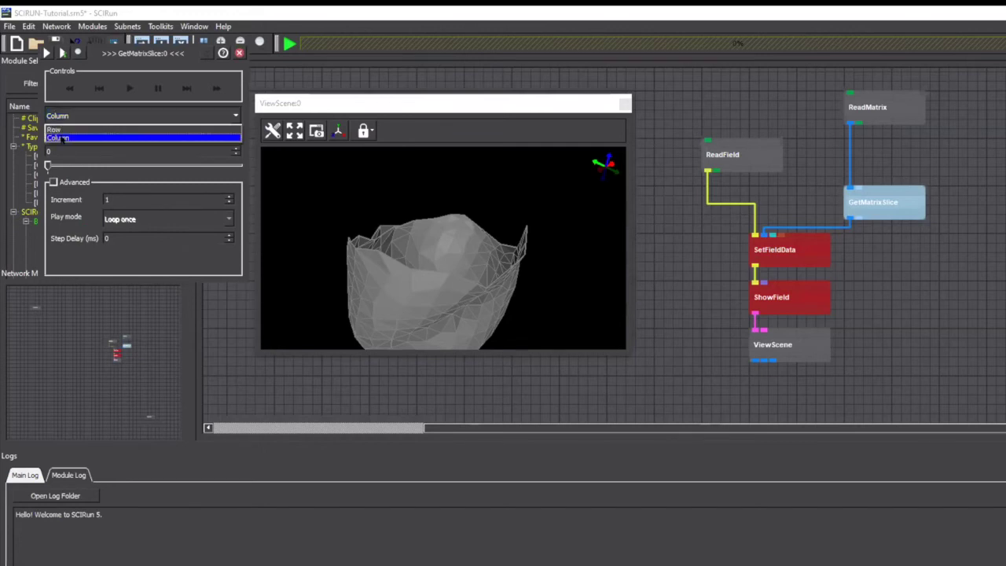
left_click(118, 136)
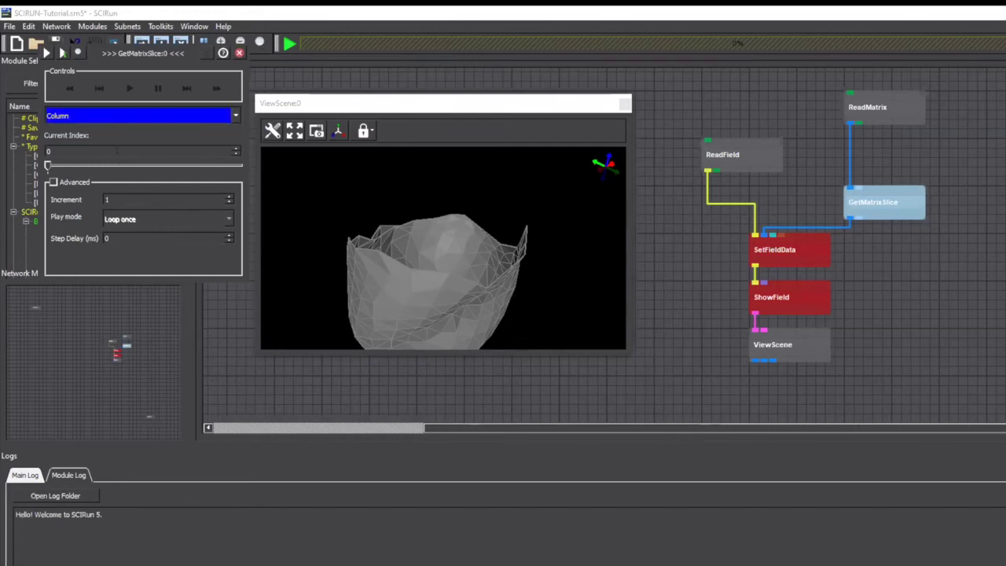
left_click(117, 150)
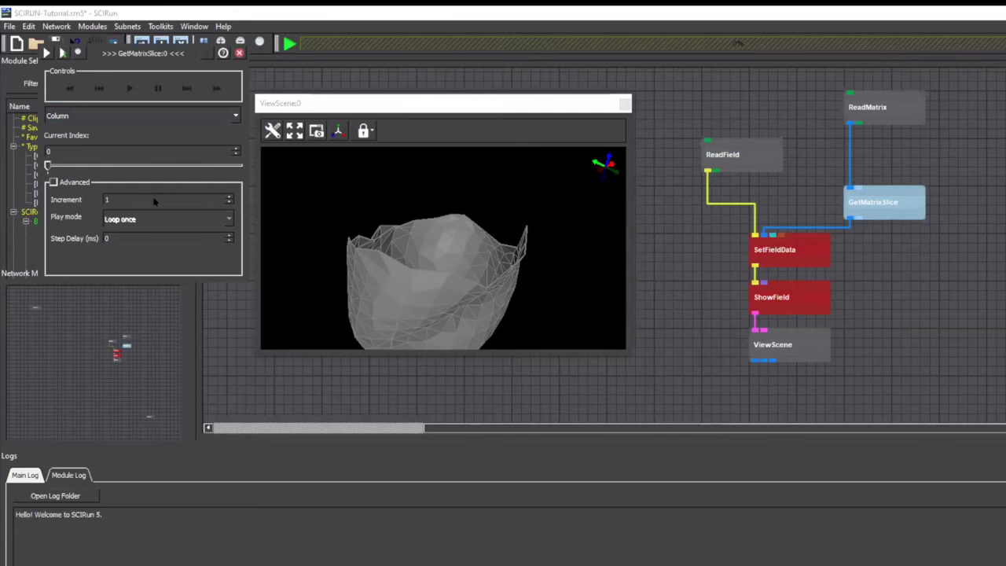
left_click(87, 155)
left_click(47, 53)
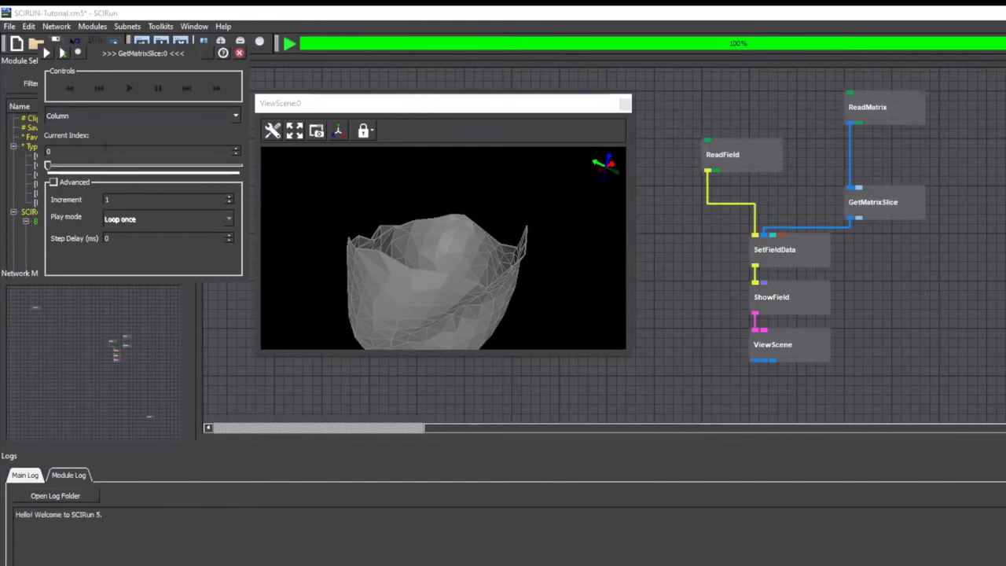
Set GetMatrixSlice's current index to 50 and execute the module again
type("50")
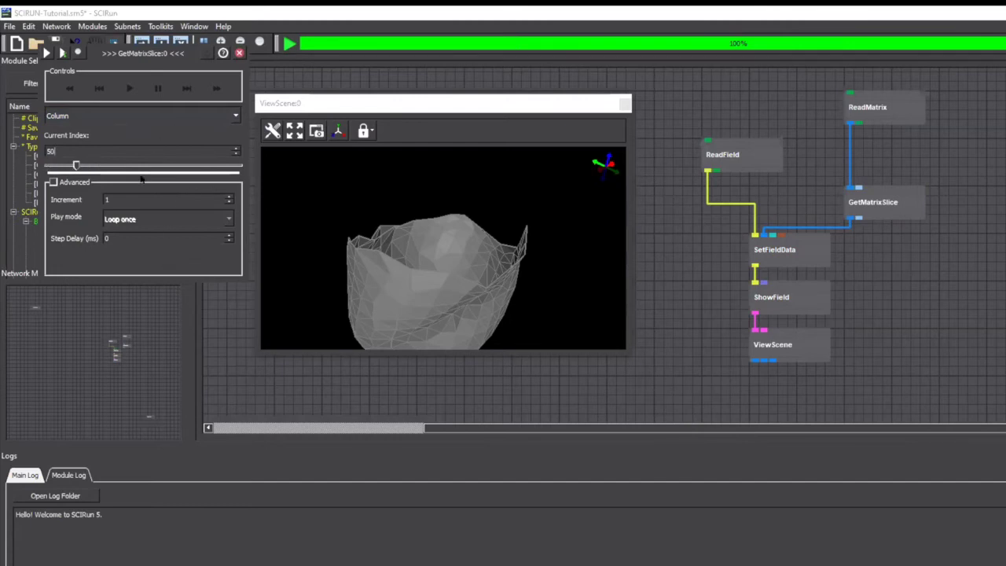
left_click(47, 55)
left_click_drag(436, 303, 725, 252)
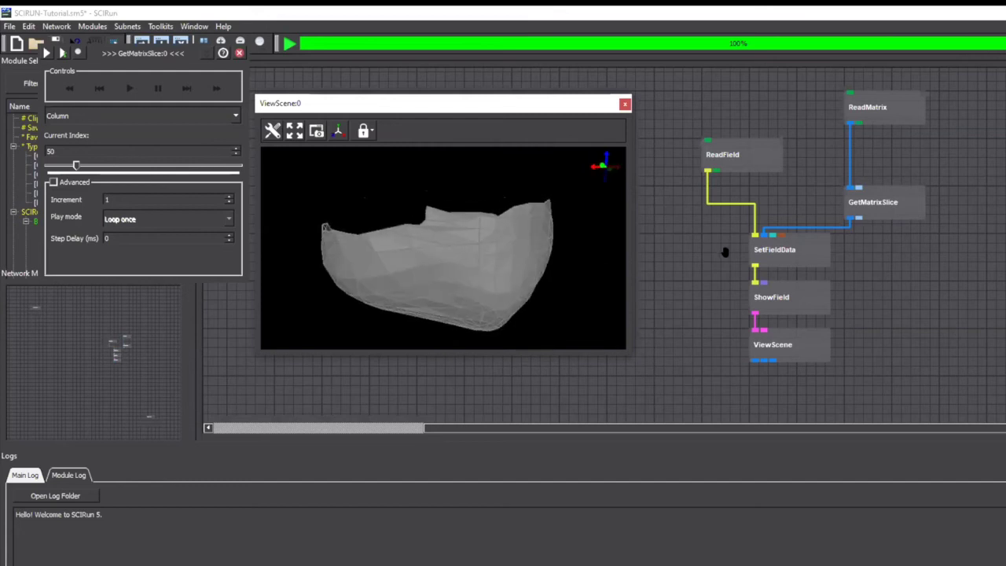
Inspect ShowField's log and face coloring options, and close the ShowField and GetMatrixSlice settings
mouse_move(788, 302)
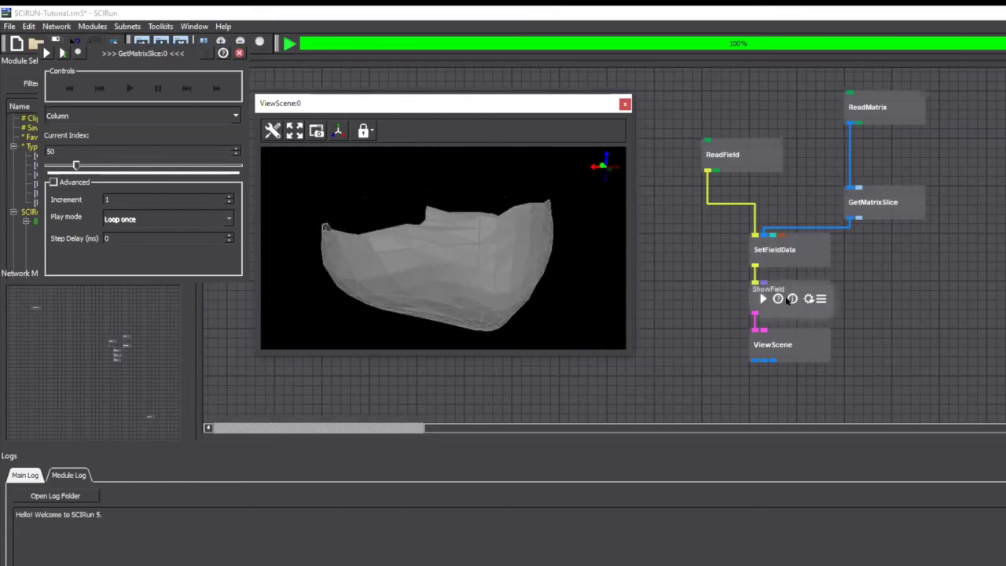
left_click(790, 300)
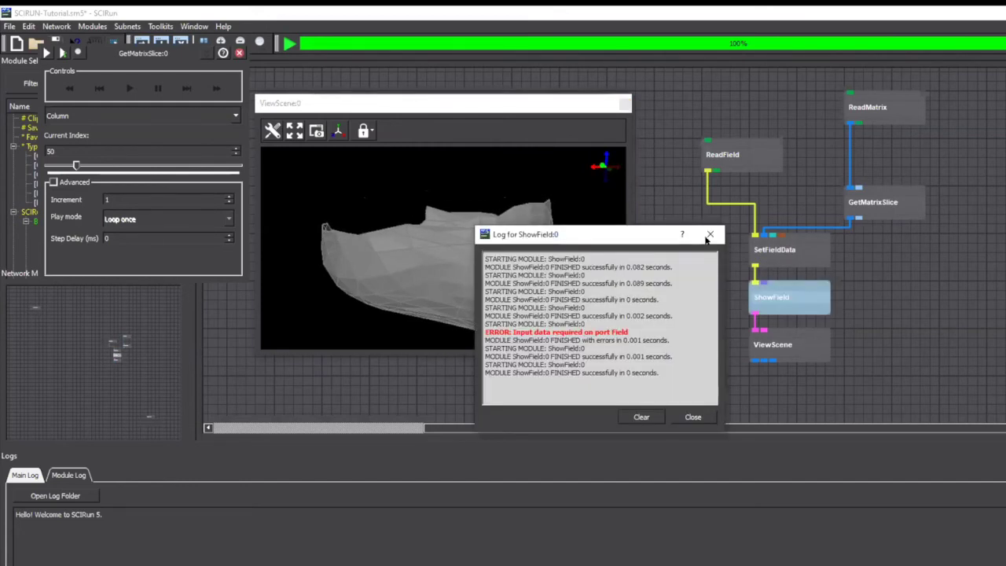
left_click(706, 233)
mouse_move(781, 347)
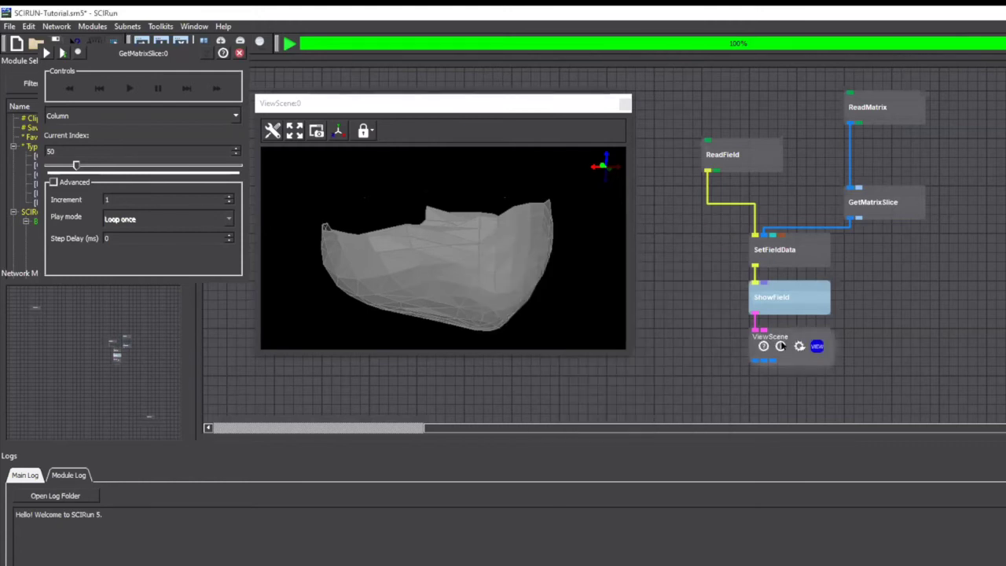
mouse_move(781, 252)
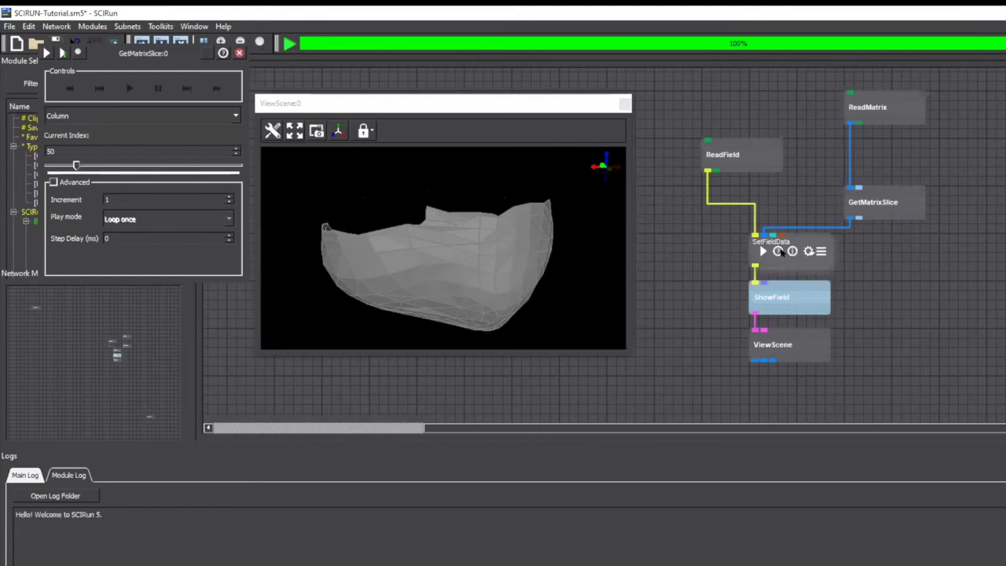
mouse_move(790, 301)
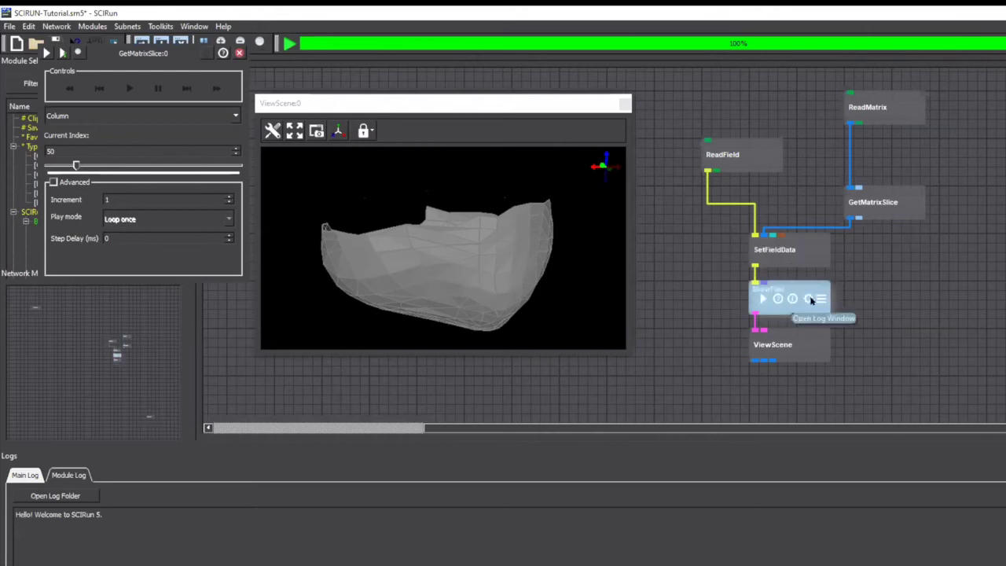
left_click(815, 300)
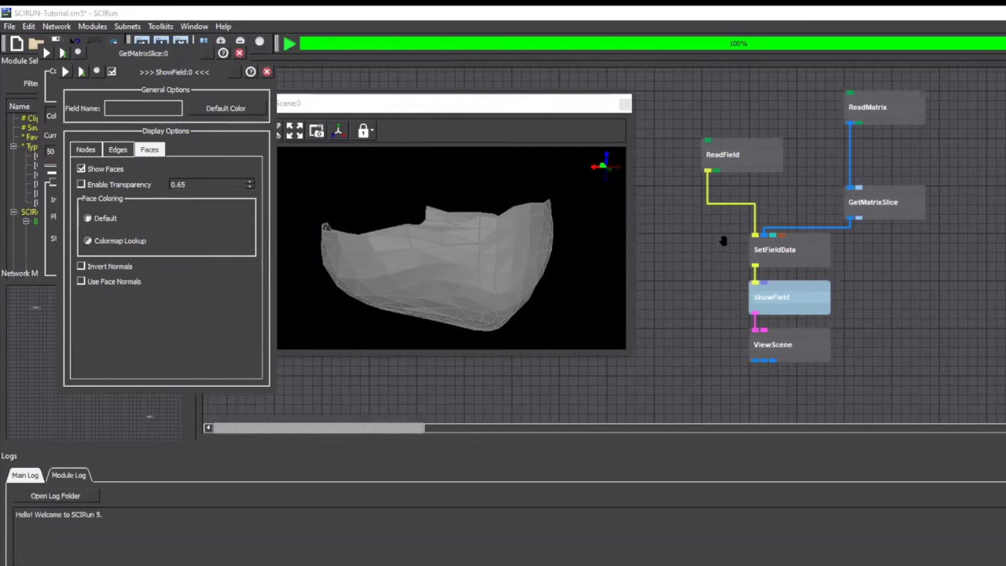
left_click(267, 72)
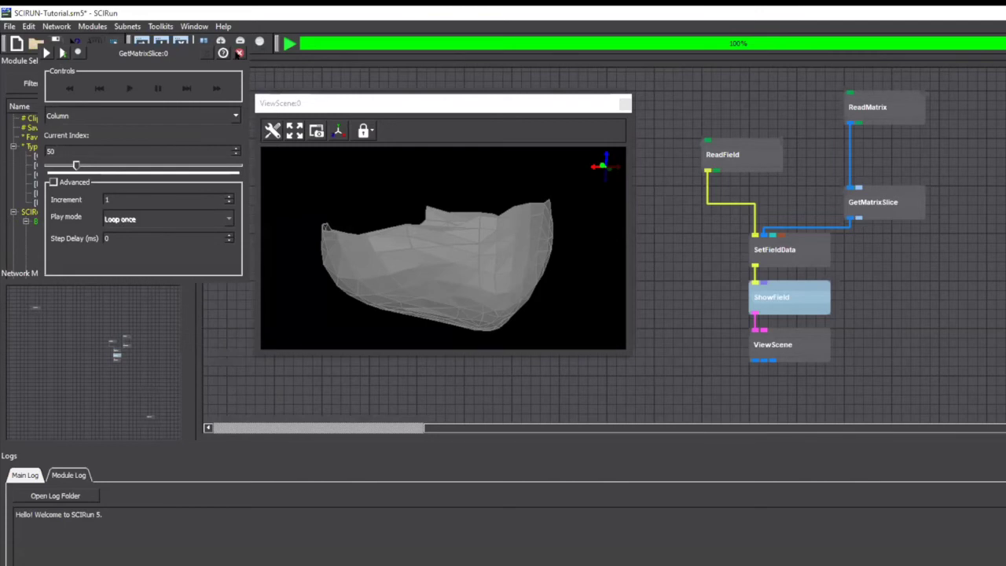
left_click(240, 53)
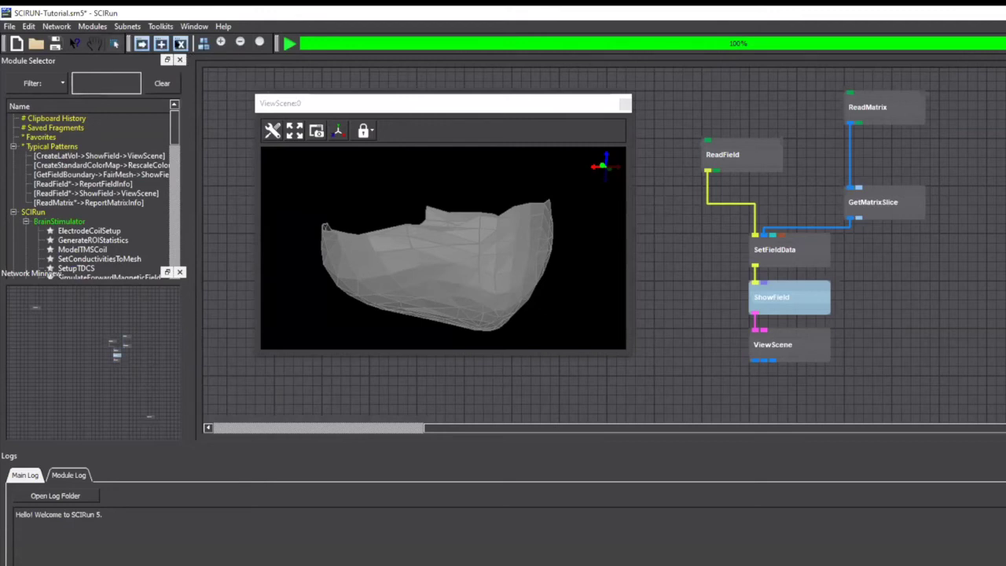
Hide all module windows and add a CreateStandardColorMap module to the network beside SetFieldData
left_click(181, 44)
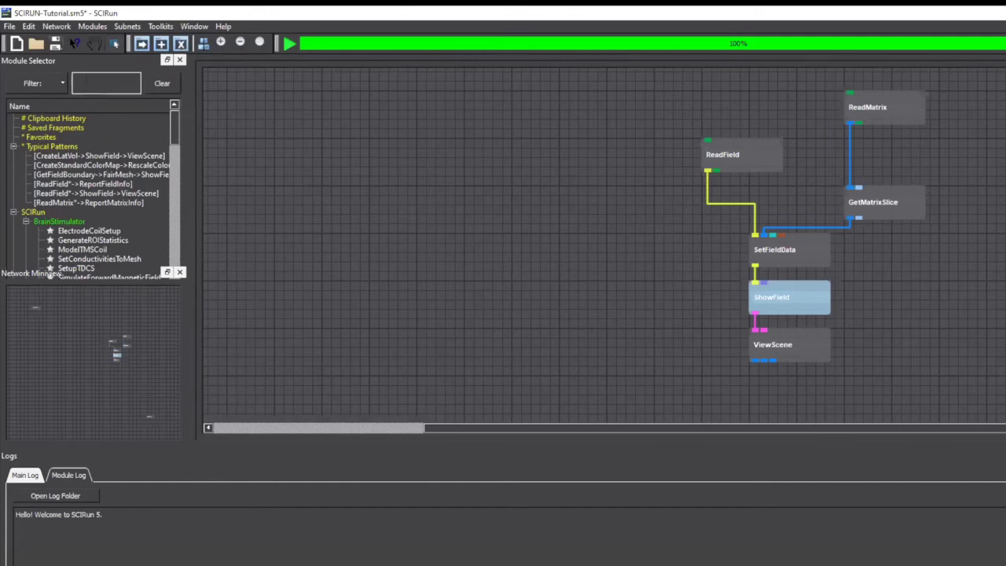
type("createsta")
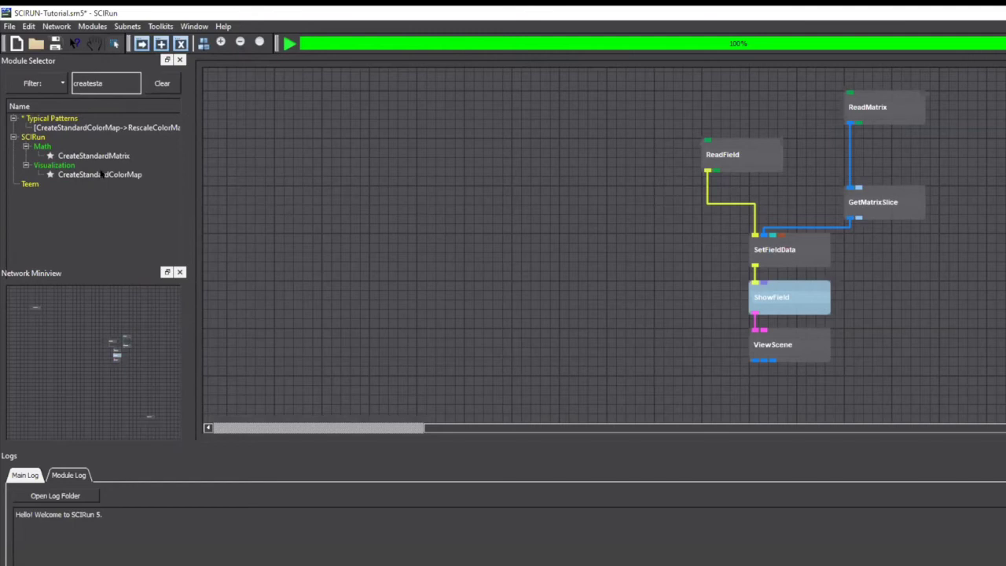
left_click_drag(101, 174, 979, 245)
double_click(103, 82)
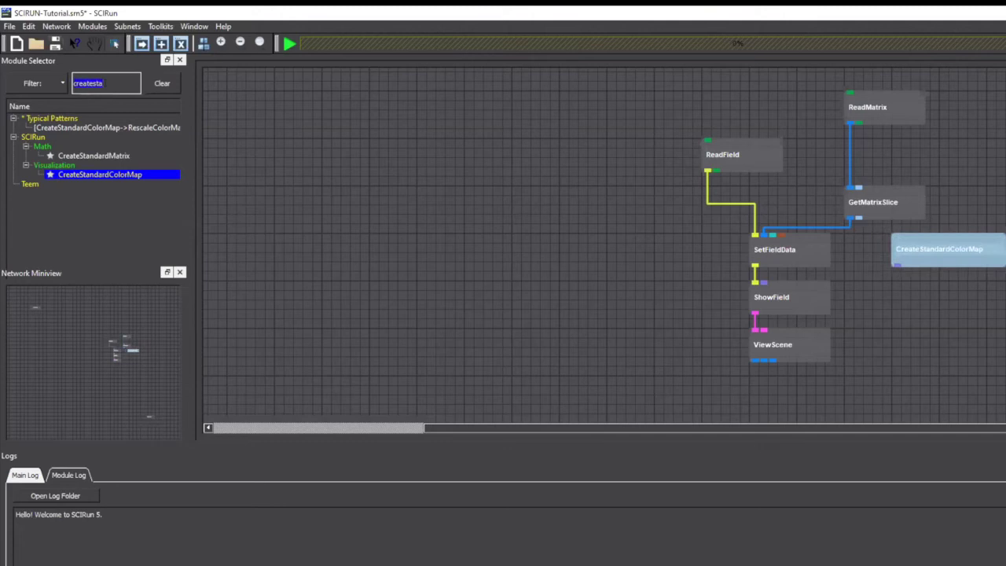
Add a RescaleColorMap module to the network directly below CreateStandardColorMap
type("rescale")
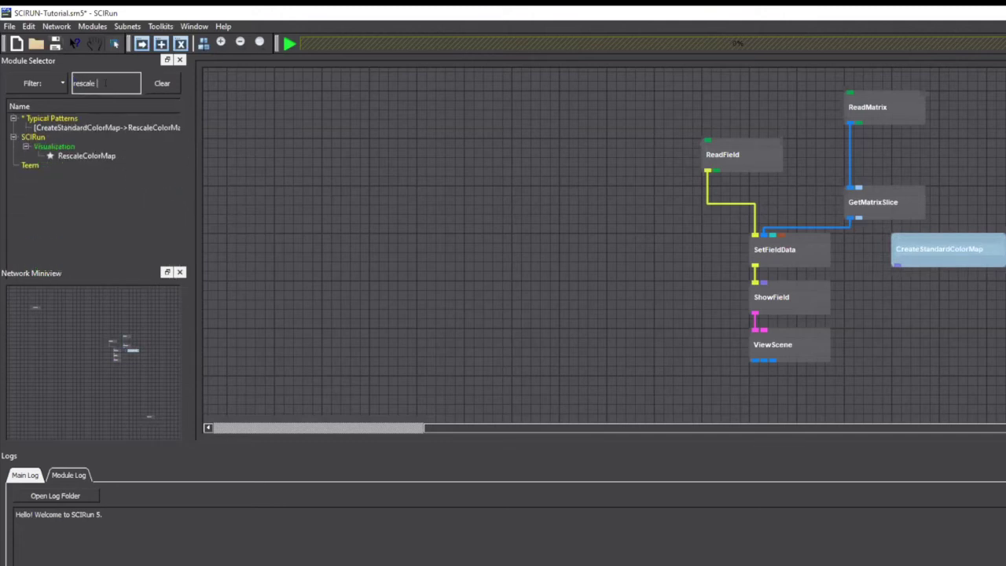
left_click_drag(96, 153, 236, 170)
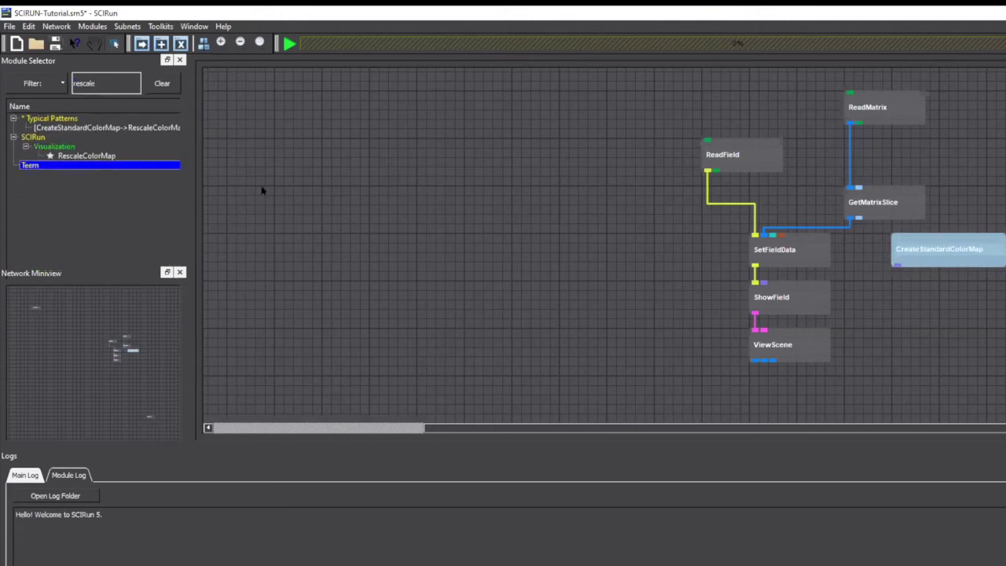
left_click_drag(85, 155, 943, 297)
mouse_move(983, 244)
mouse_move(987, 301)
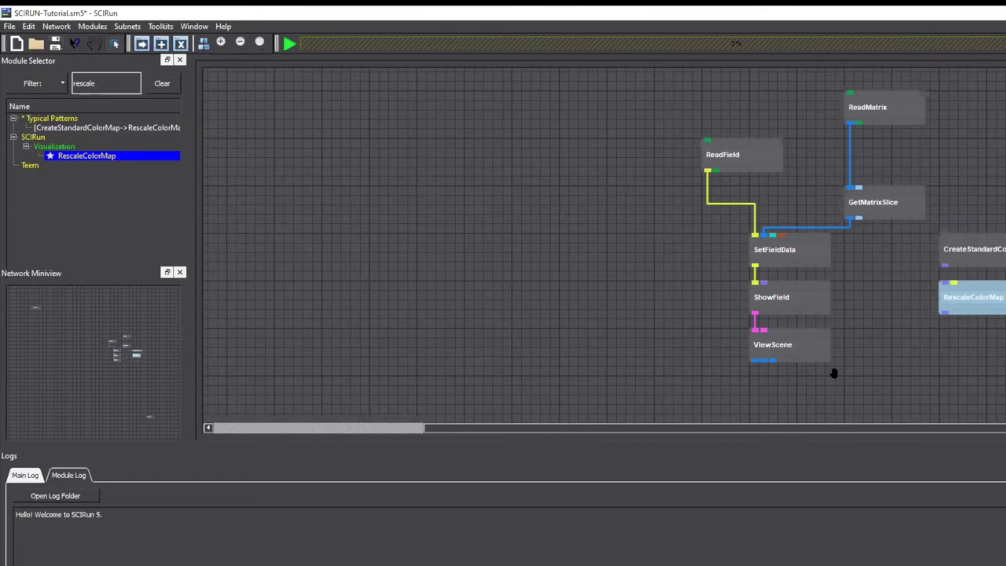
Move the ViewScene and ShowField modules down to make room below SetFieldData
scroll(828, 352, "down", 1)
left_click_drag(802, 326, 802, 359)
left_click_drag(791, 260, 791, 308)
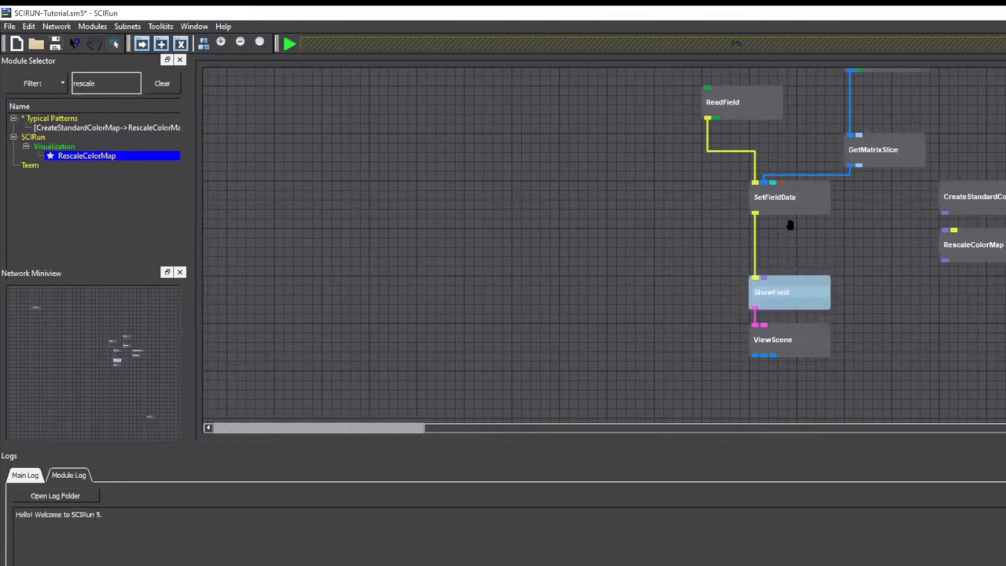
left_click(838, 251)
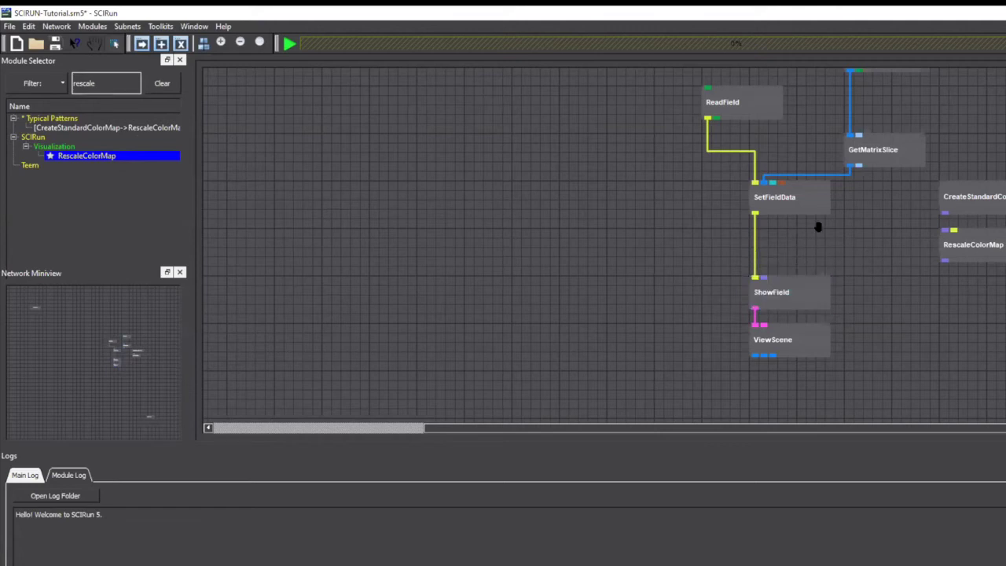
Connect CreateStandardColorMap's output to RescaleColorMap, and RescaleColorMap's output to ShowField's color map input
mouse_move(813, 211)
mouse_move(946, 210)
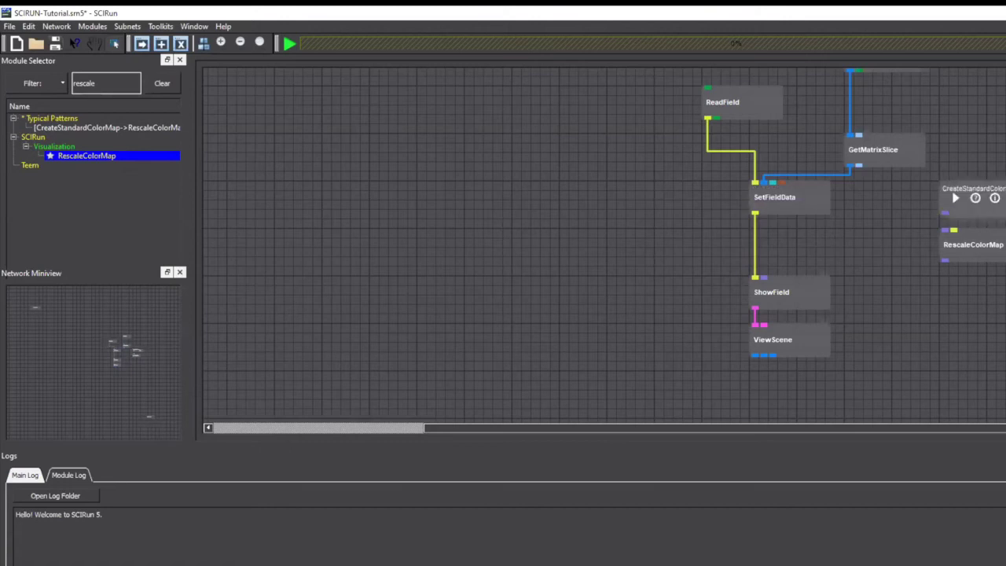
left_click_drag(944, 212, 941, 263)
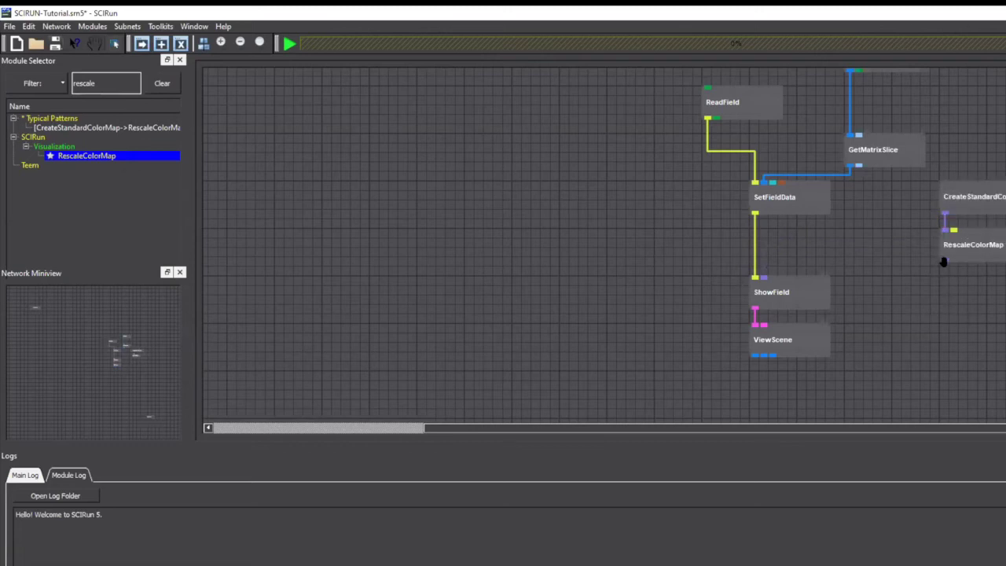
mouse_move(945, 264)
left_click_drag(944, 263, 764, 278)
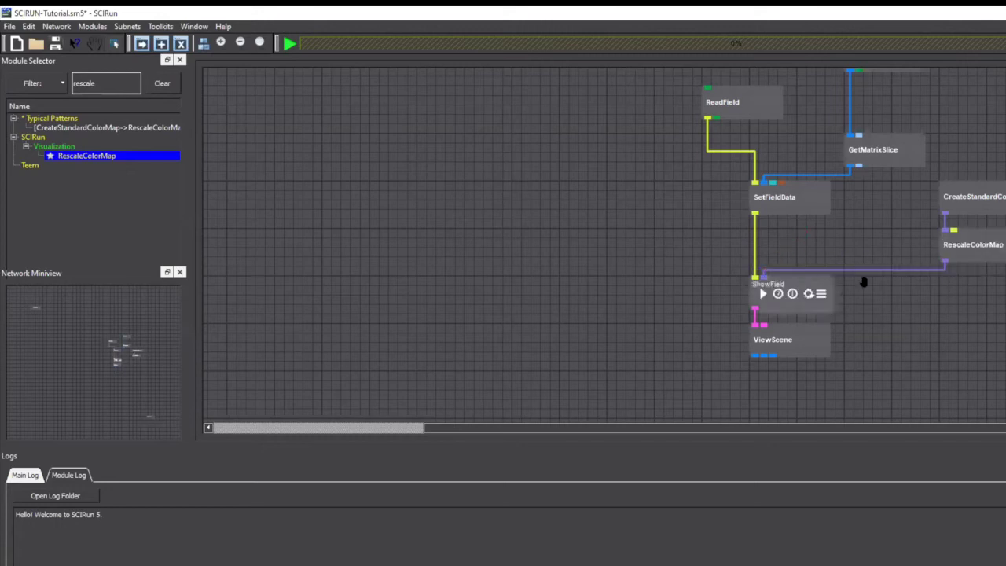
Connect SetFieldData's output field to RescaleColorMap's field input
mouse_move(979, 201)
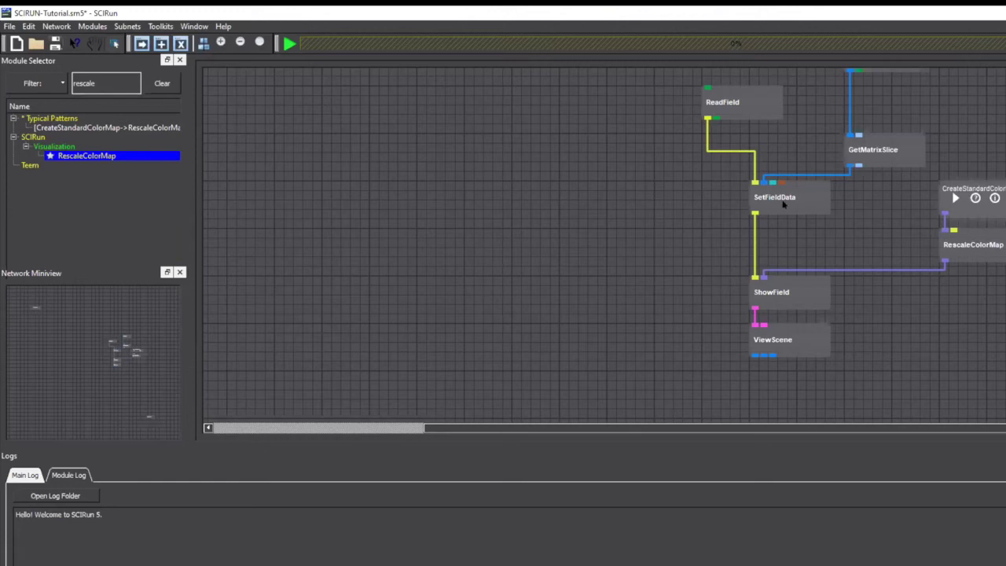
left_click(756, 250)
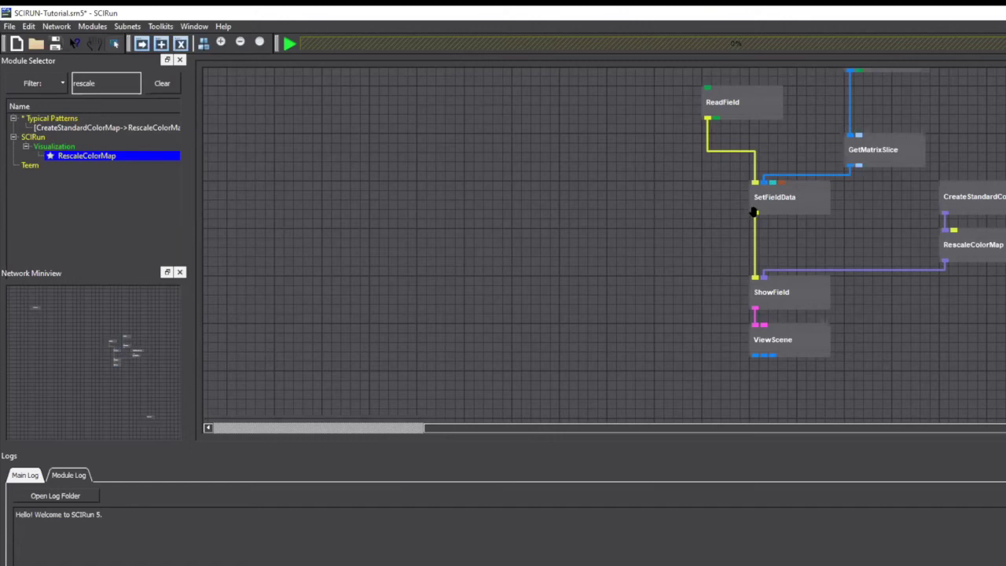
mouse_move(755, 214)
left_click_drag(755, 213, 955, 230)
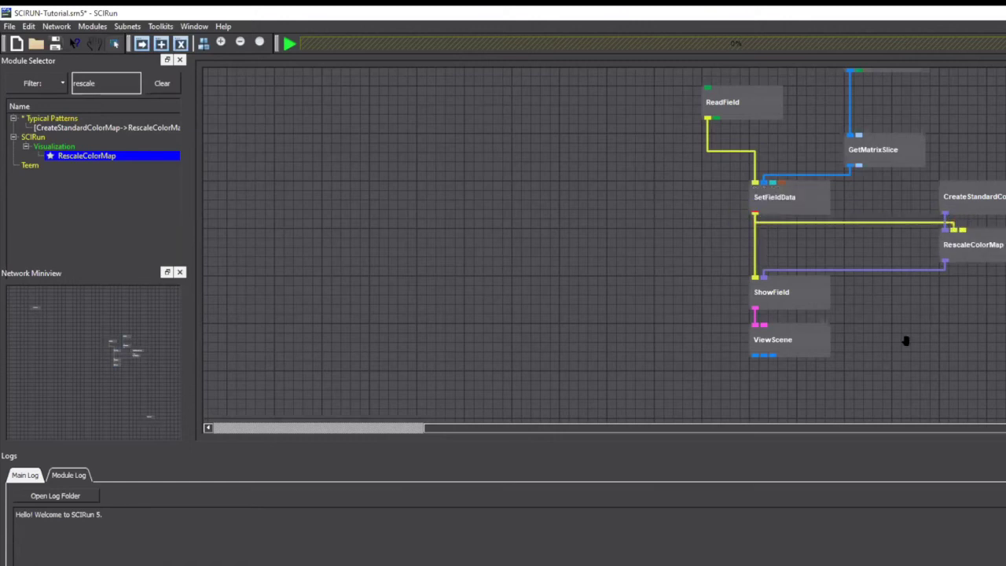
Execute the whole network and examine the geometry in ViewScene, auto-fitted and rotated
mouse_move(944, 250)
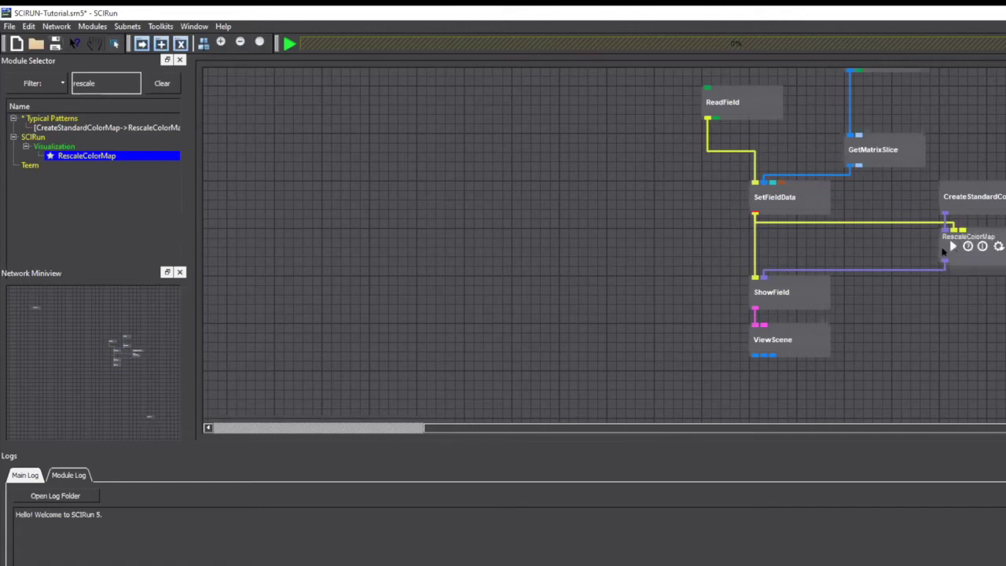
left_click(289, 44)
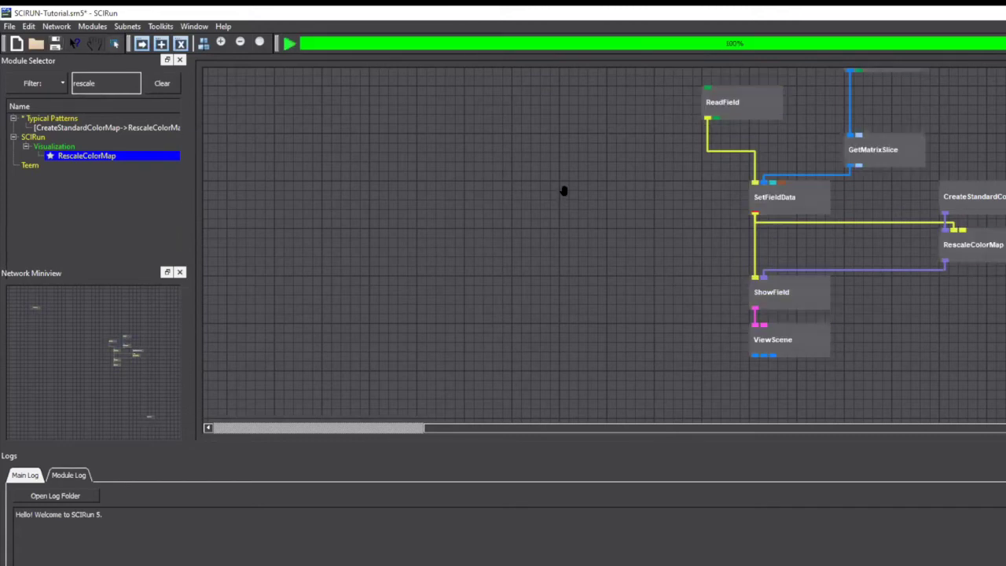
scroll(606, 265, "up", 3)
scroll(580, 265, "down", 3)
left_click(818, 342)
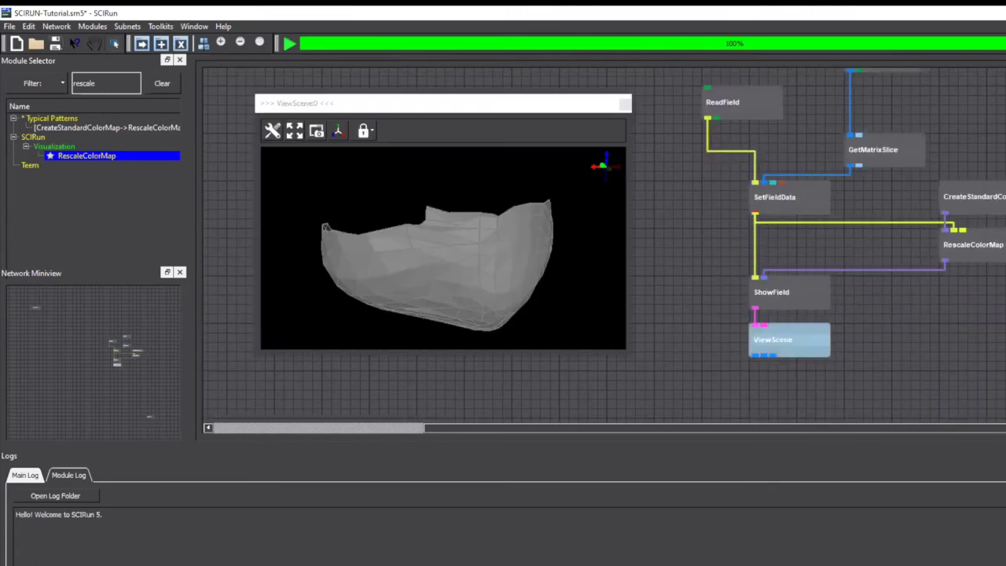
left_click(295, 131)
left_click_drag(490, 243, 527, 253)
Set ShowField's face coloring to Colormap Lookup and inspect the geometry from another side in ViewScene
left_click(780, 293)
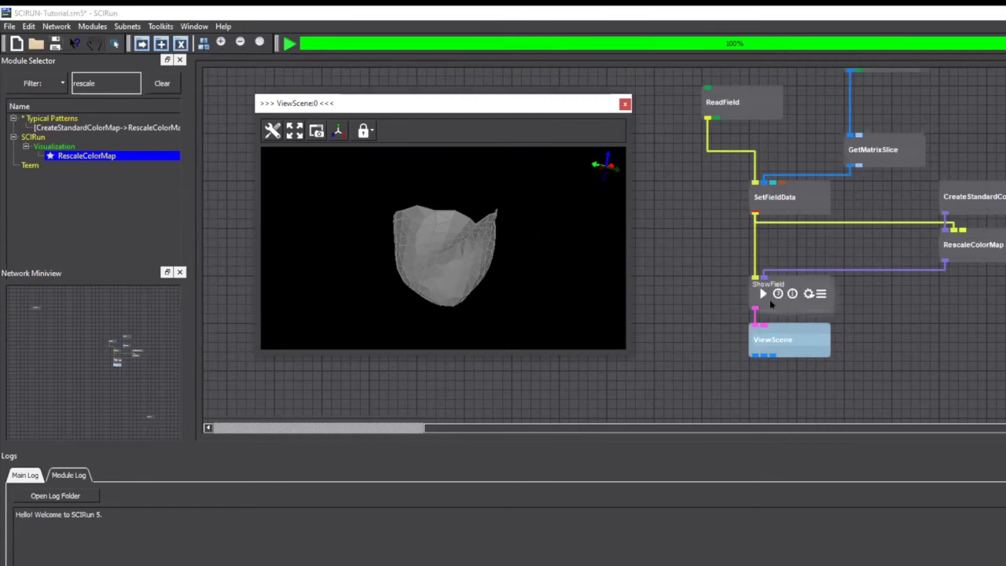
left_click(820, 294)
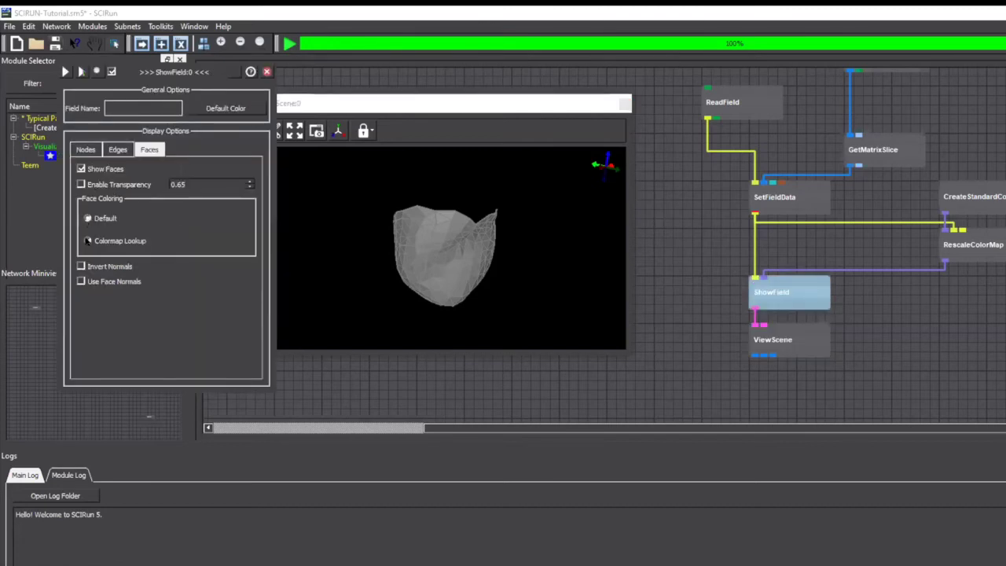
left_click(88, 241)
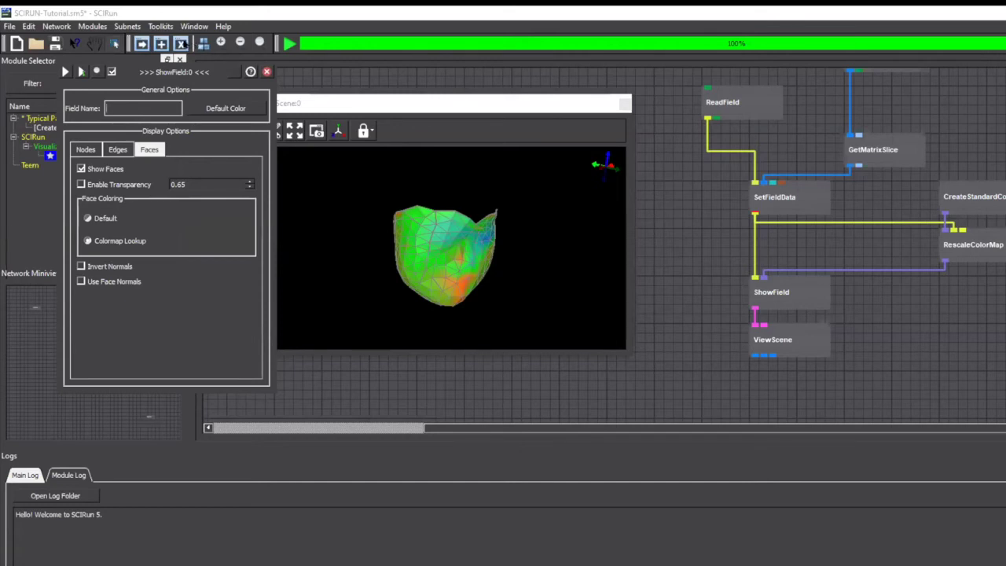
left_click(315, 203)
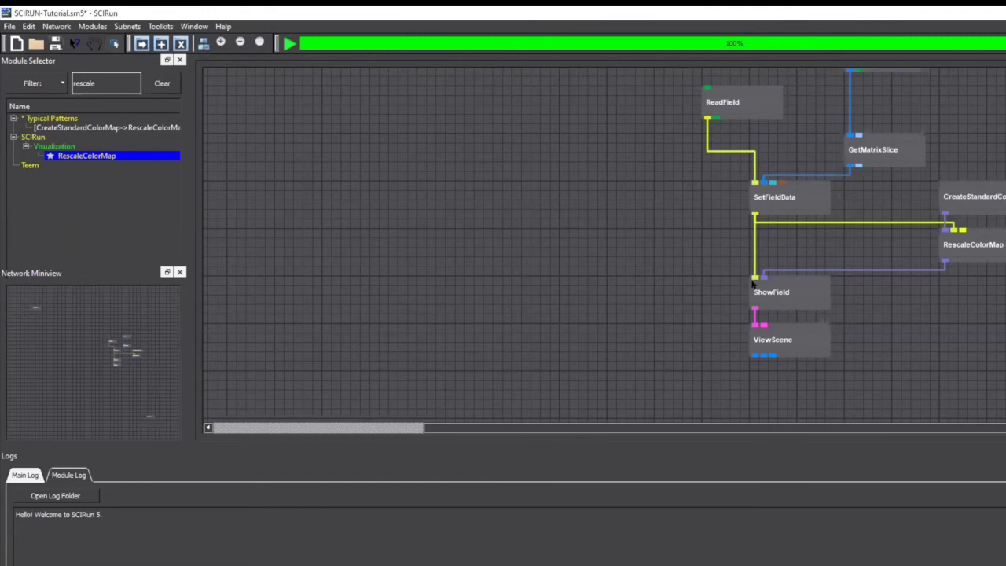
left_click(821, 342)
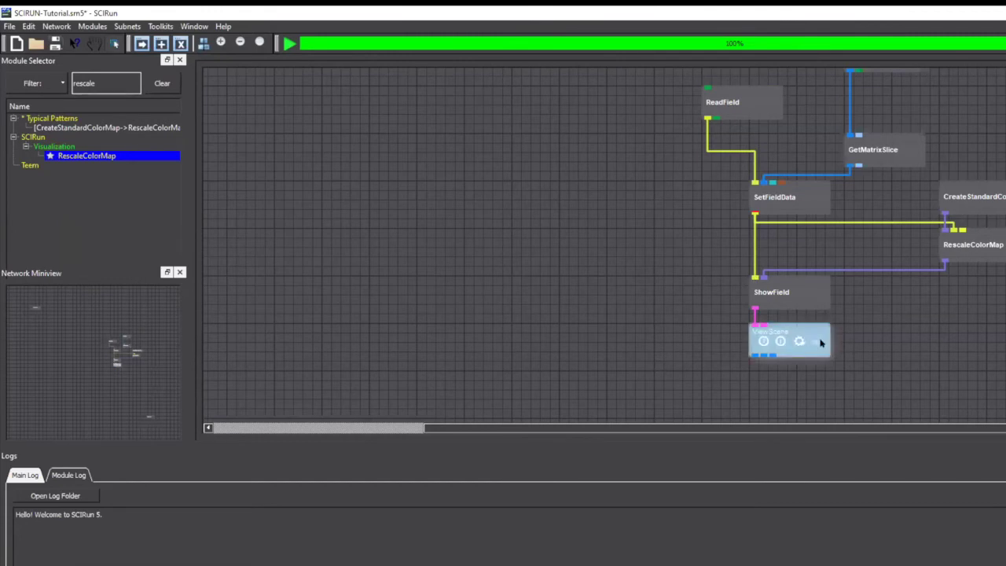
mouse_move(497, 250)
left_mouse_down()
mouse_move(518, 250)
mouse_move(513, 235)
mouse_move(499, 272)
mouse_move(485, 250)
mouse_move(444, 243)
mouse_move(456, 230)
mouse_move(474, 272)
mouse_move(497, 260)
left_mouse_up()
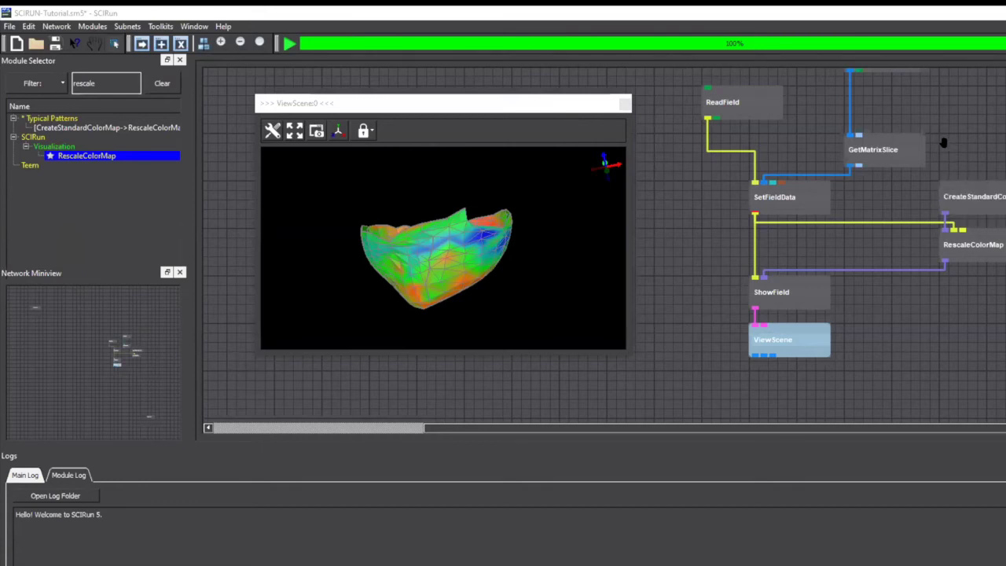
Select the CreateStandardColorMap and RescaleColorMap modules together and move them closer to SetFieldData
left_click_drag(946, 143, 995, 245)
key("ctrl+c")
key("ctrl+v")
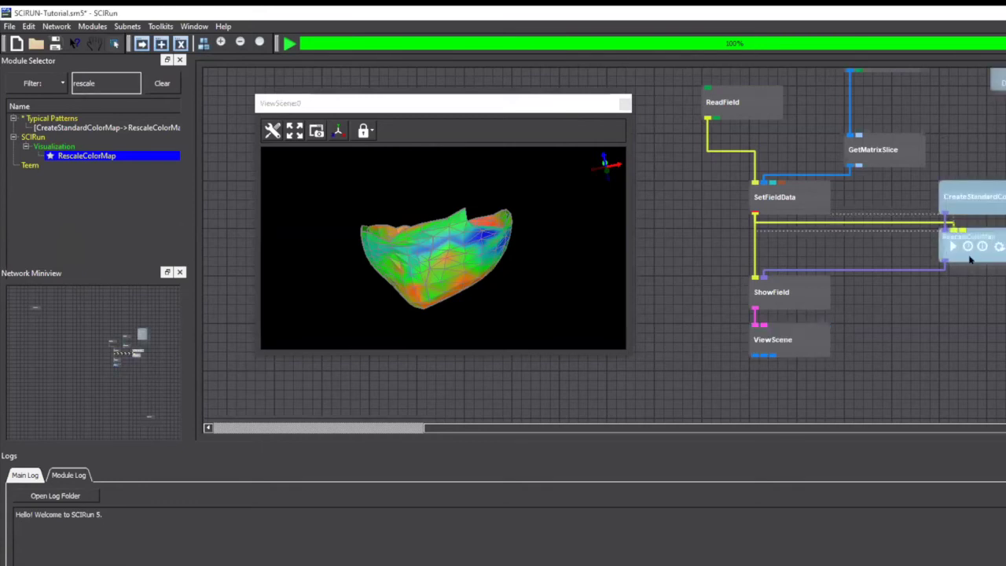
key("ctrl+z")
left_click_drag(1004, 220, 942, 248)
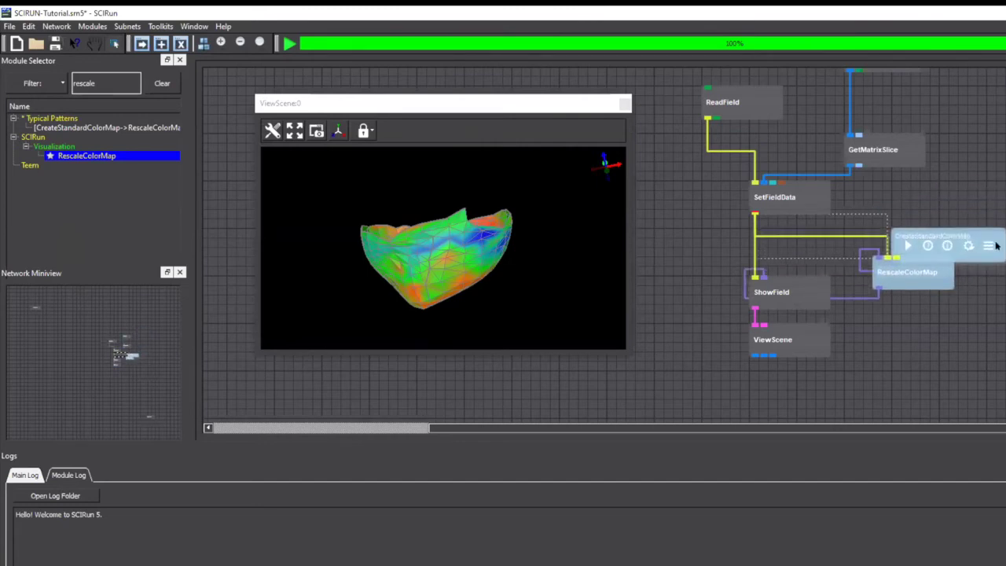
left_click(670, 68)
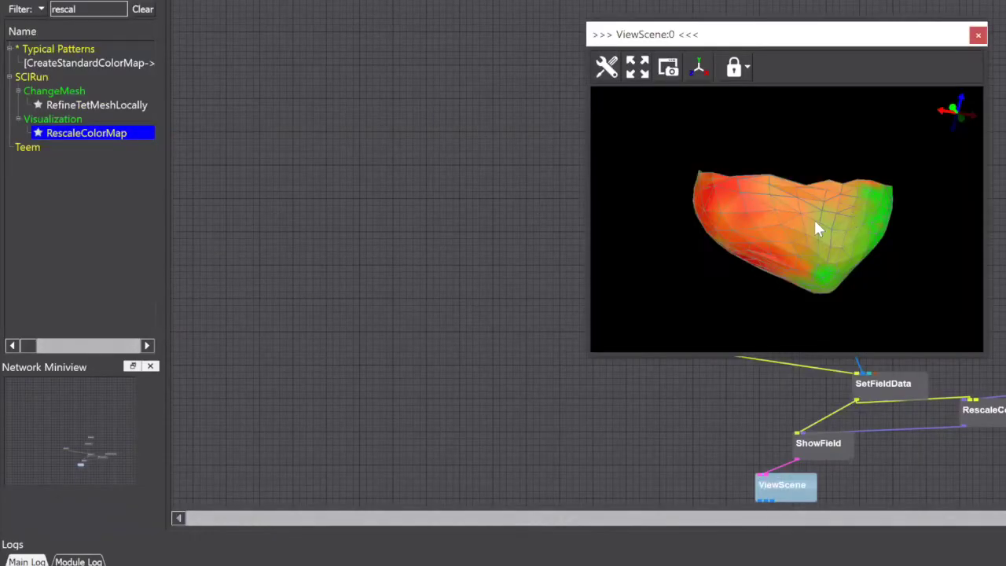
Set CreateStandardColorMap's built-in color map to Pink,White,Blue and execute the module
left_click_drag(815, 229, 839, 204)
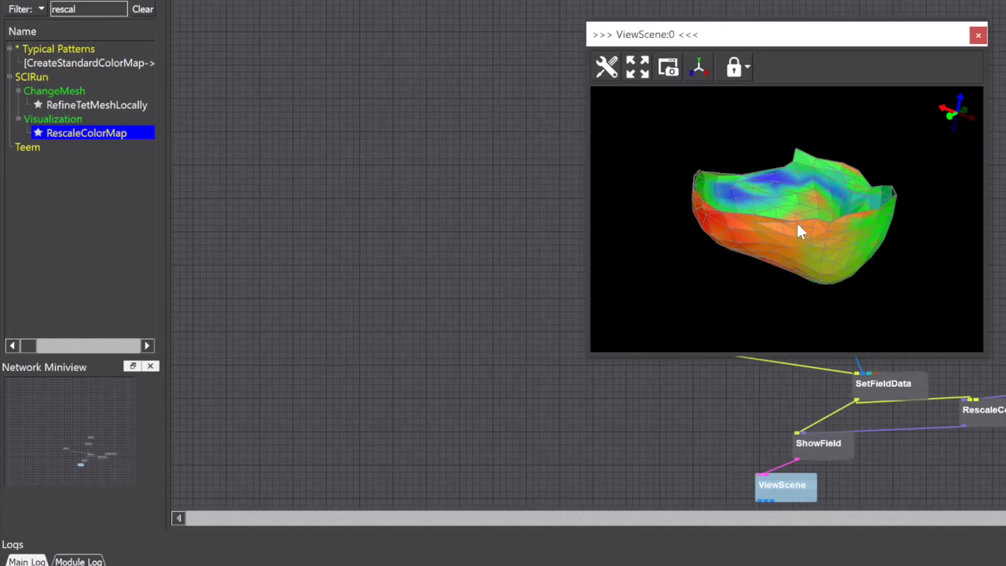
left_click_drag(799, 255, 849, 175)
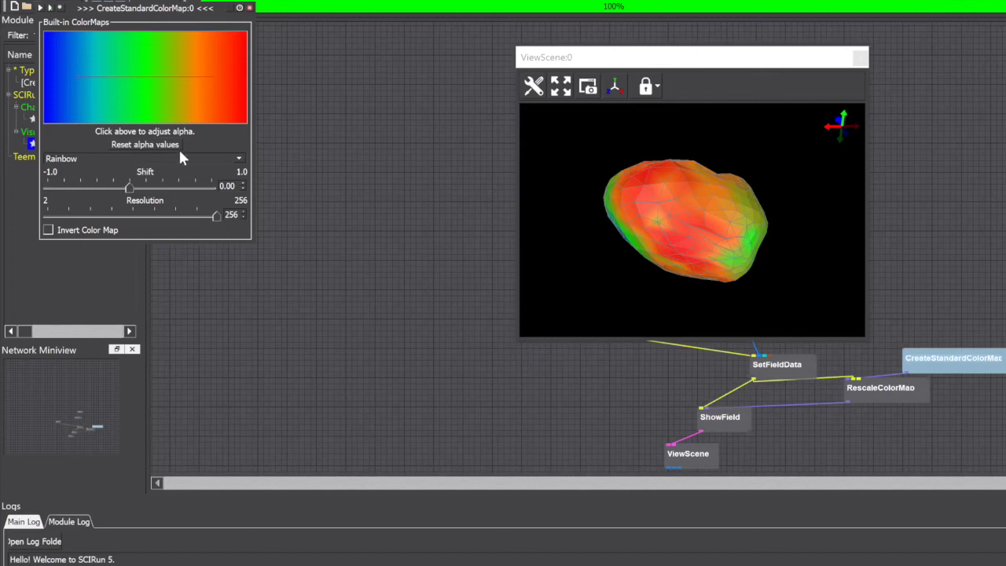
left_click(239, 158)
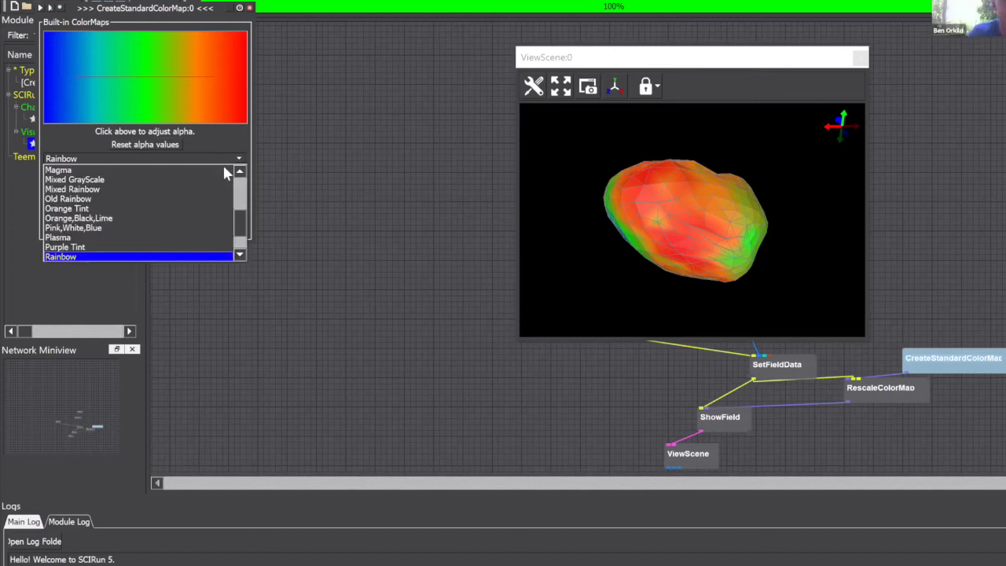
left_click(179, 190)
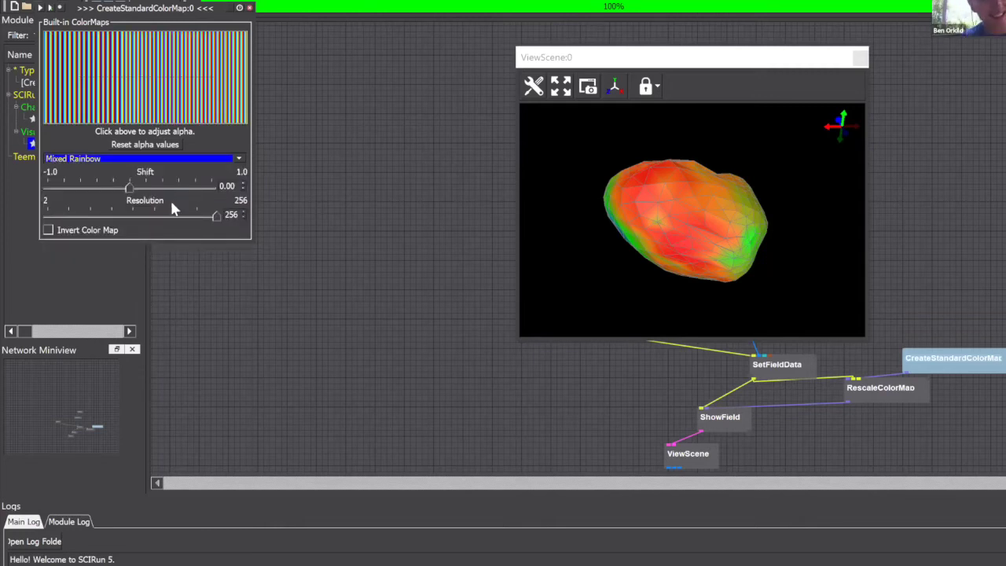
left_click(232, 160)
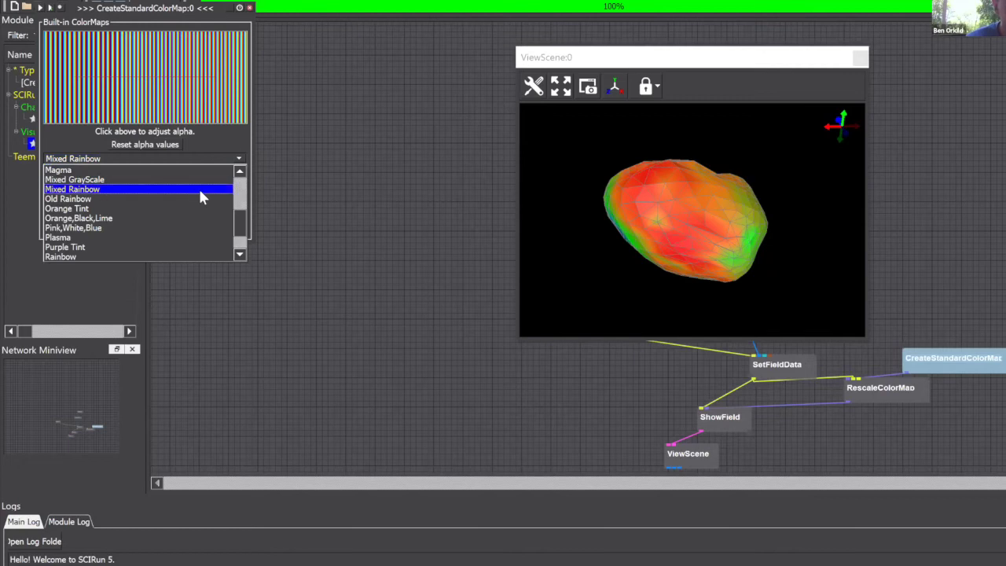
left_click(162, 228)
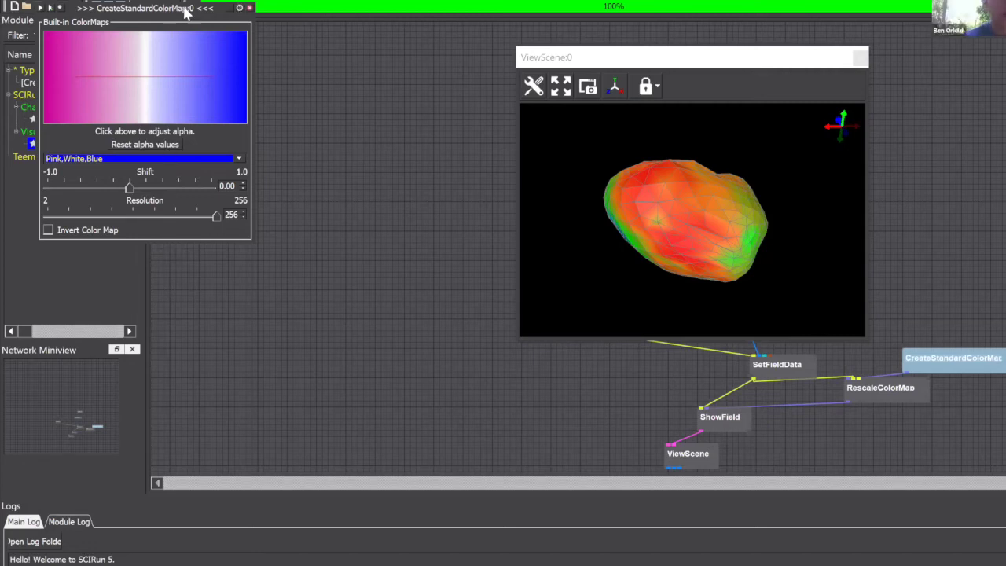
left_click_drag(186, 12, 223, 17)
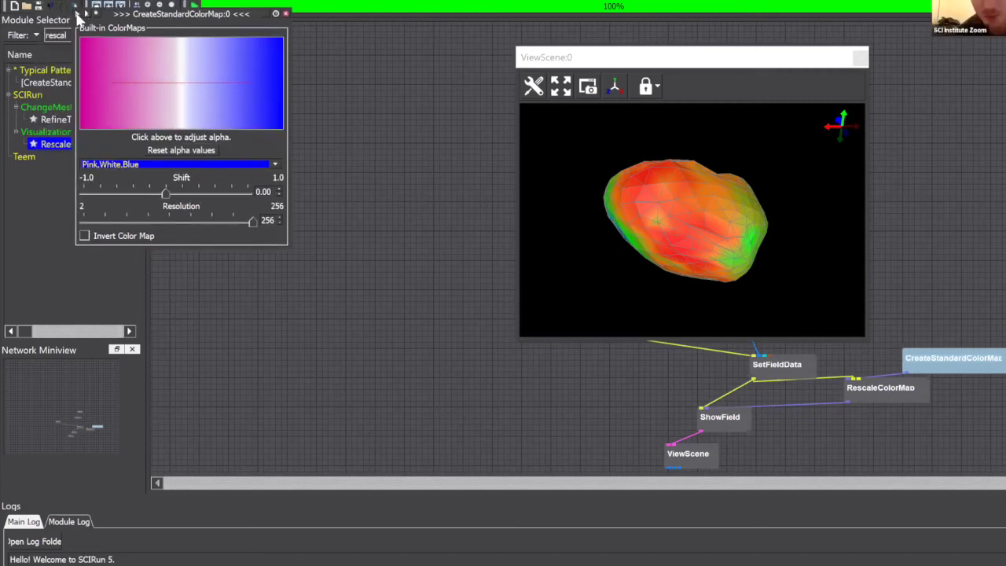
left_click(163, 150)
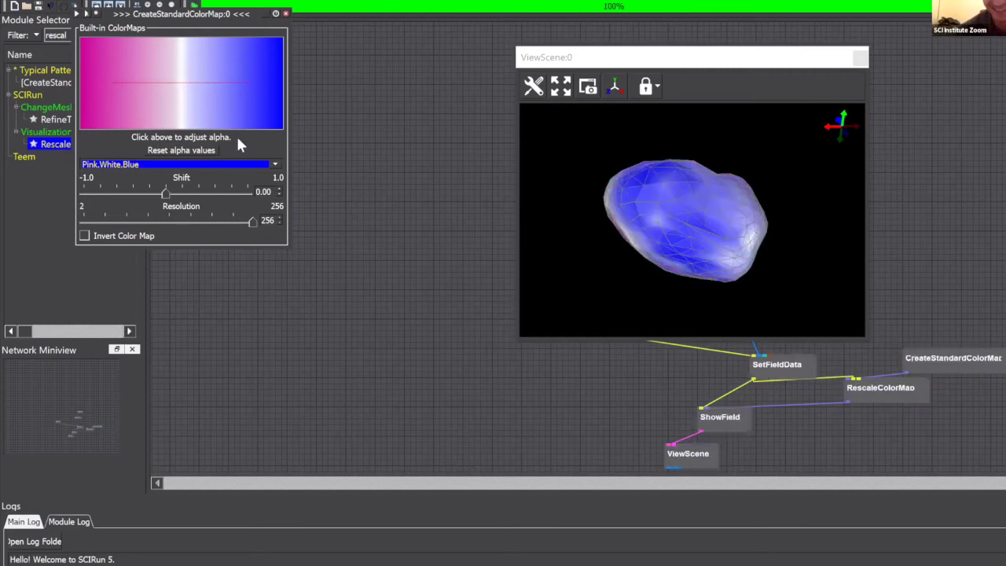
Inspect the recolored geometry, close the CreateStandardColorMap settings and open the RescaleColorMap settings
left_click_drag(714, 200, 727, 227)
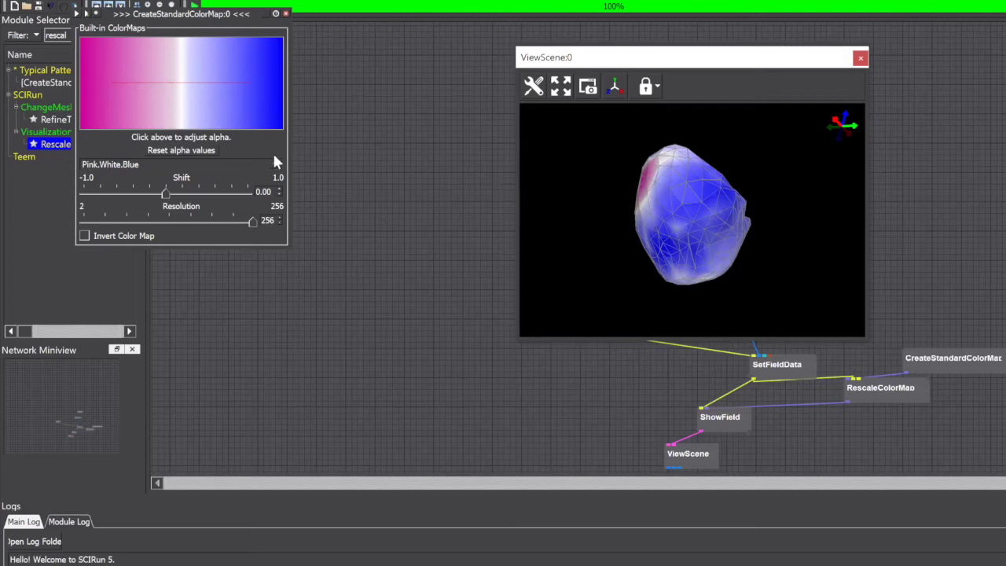
left_click(287, 15)
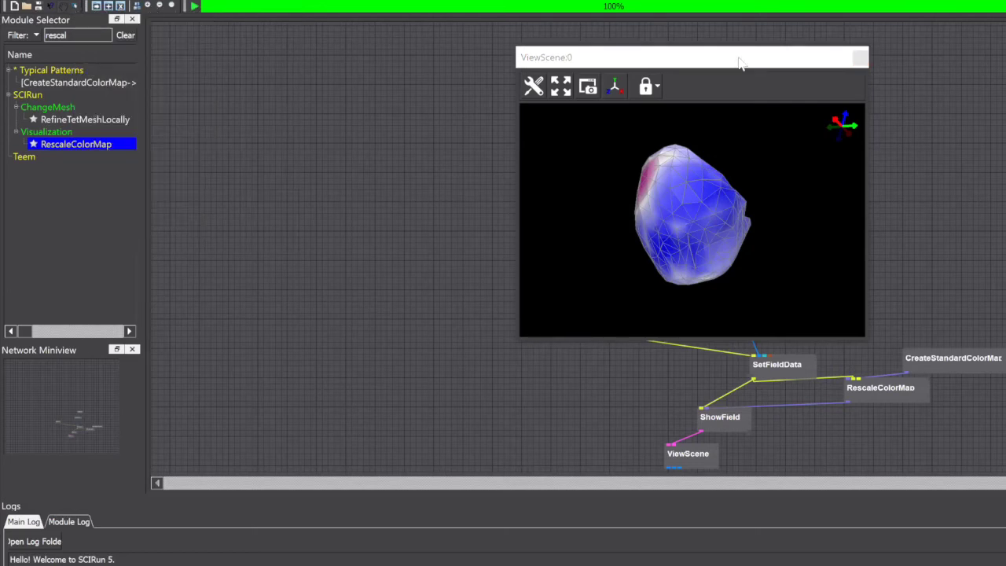
left_click_drag(727, 60, 715, 38)
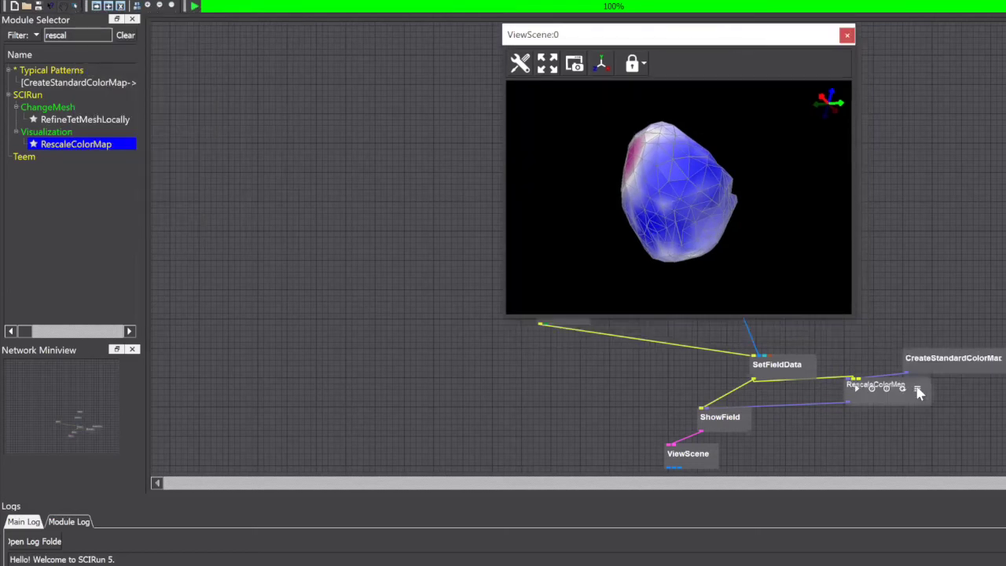
double_click(917, 388)
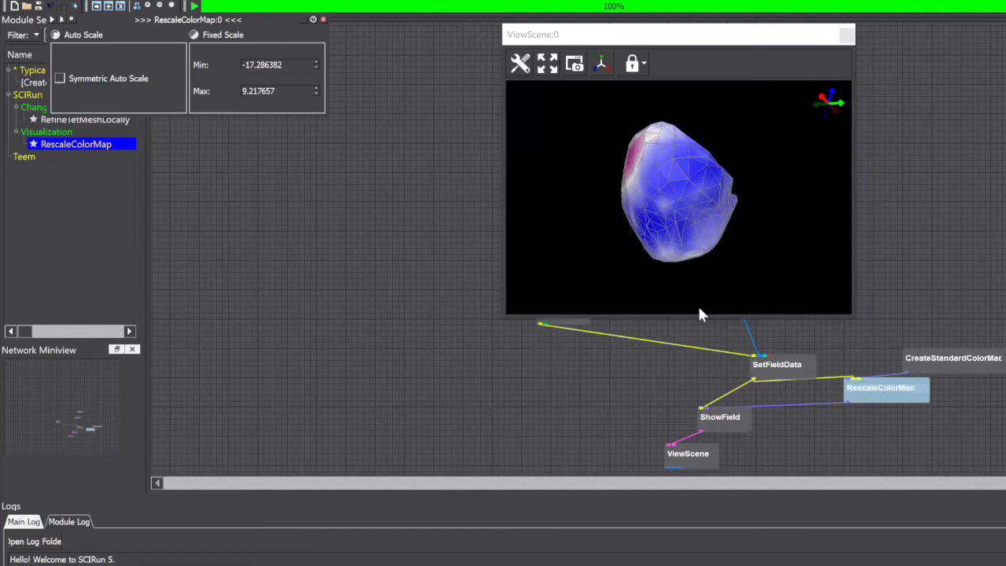
Choose Fixed Scale in the RescaleColorMap settings and close them
left_click_drag(139, 18, 104, 38)
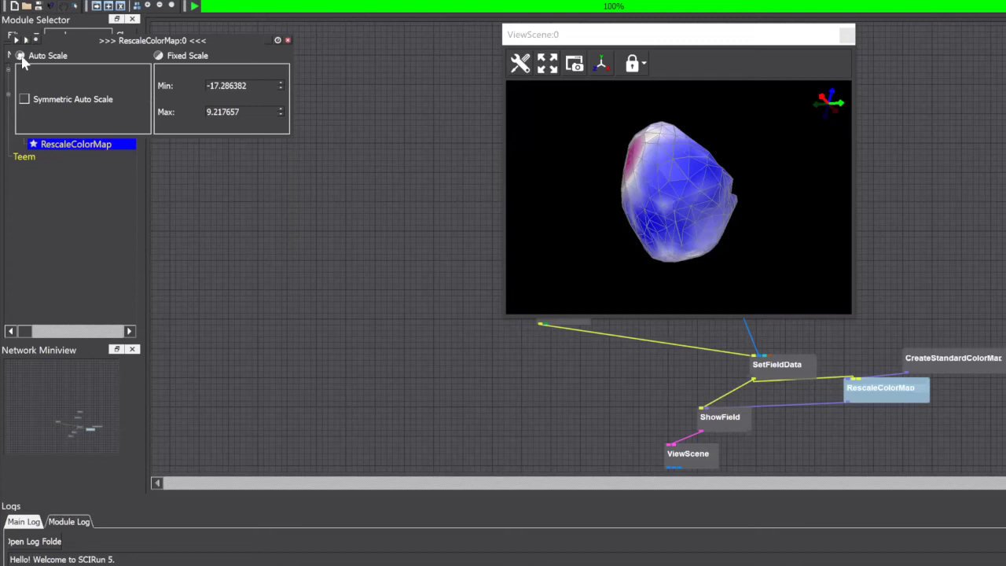
left_click(158, 57)
left_click(289, 41)
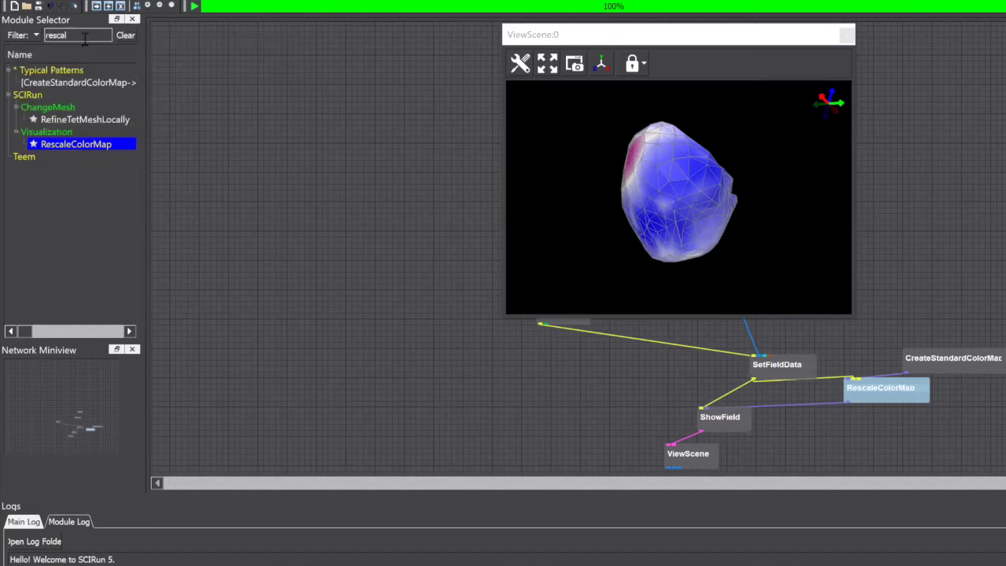
Filter the module list for "showcolo", mark ShowColorMap as a favorite and add it to the network
key("BackSpace")
key("BackSpace")
key("BackSpace")
key("BackSpace")
key("BackSpace")
key("BackSpace")
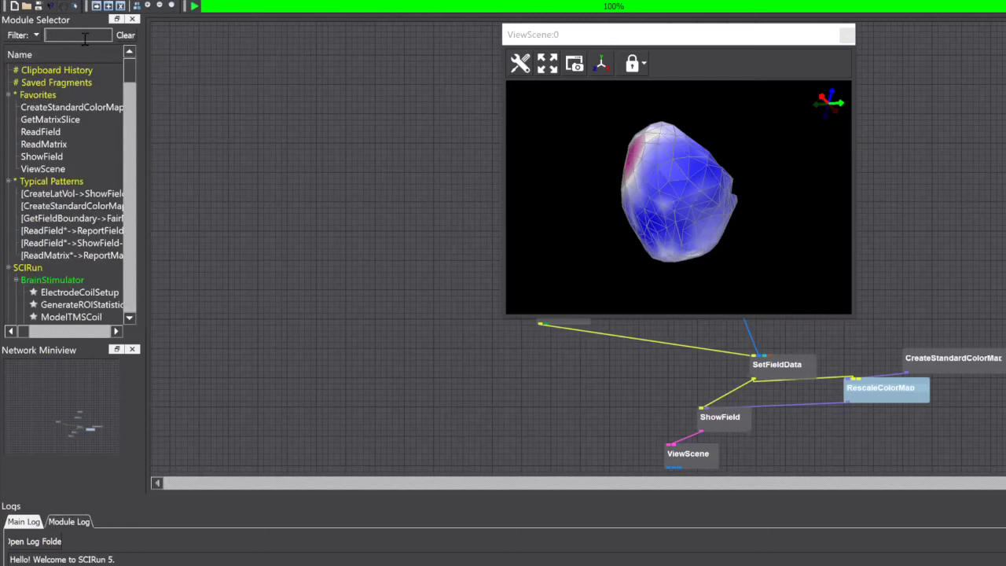
type("showcolo")
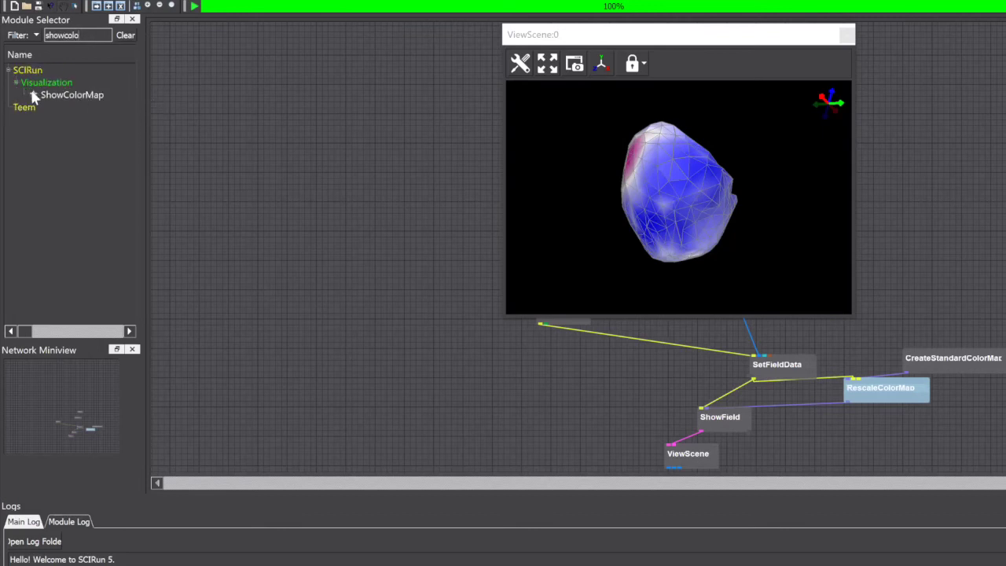
left_click(77, 95)
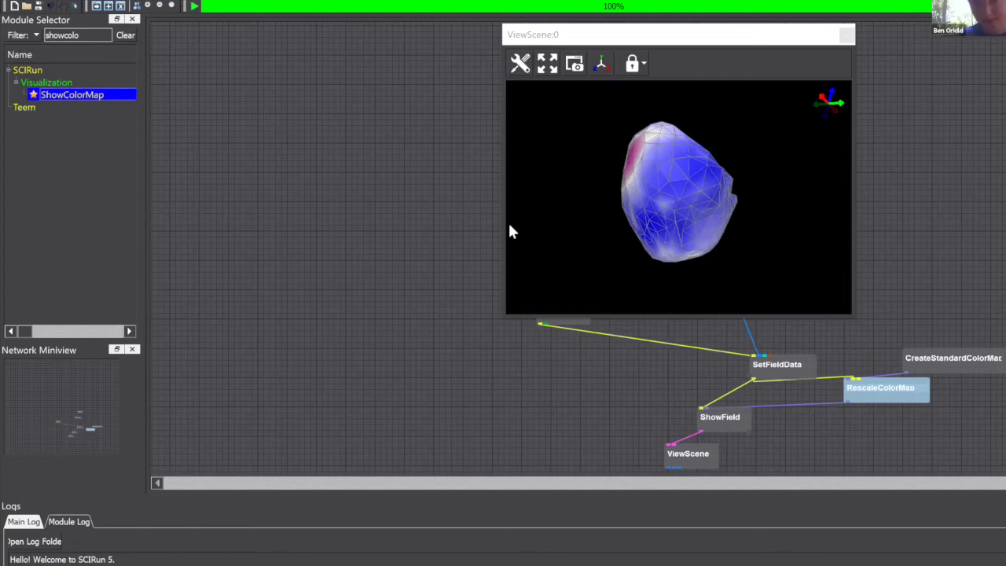
key("Return")
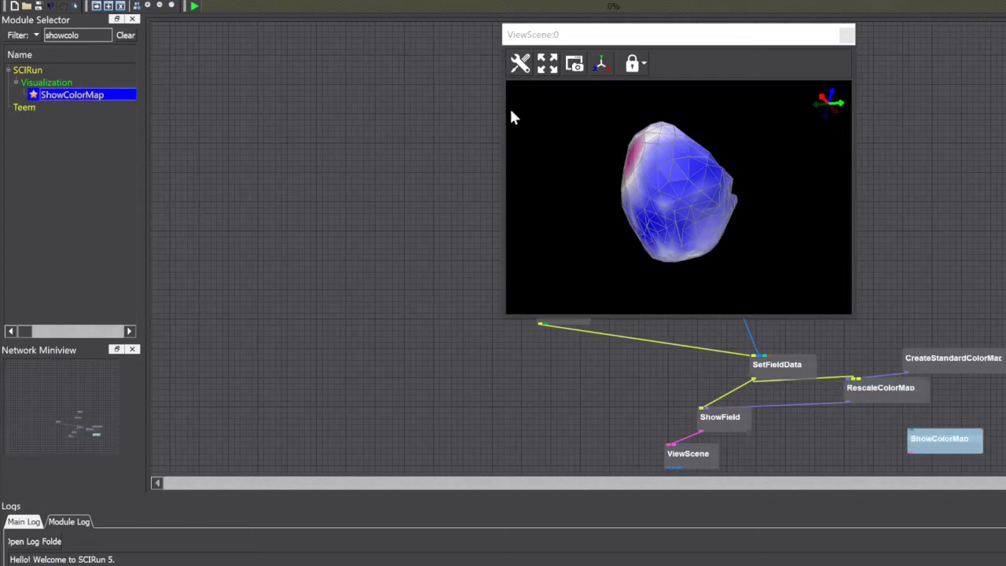
Place ShowColorMap below RescaleColorMap and connect the RescaleColorMap output to its input
mouse_move(956, 450)
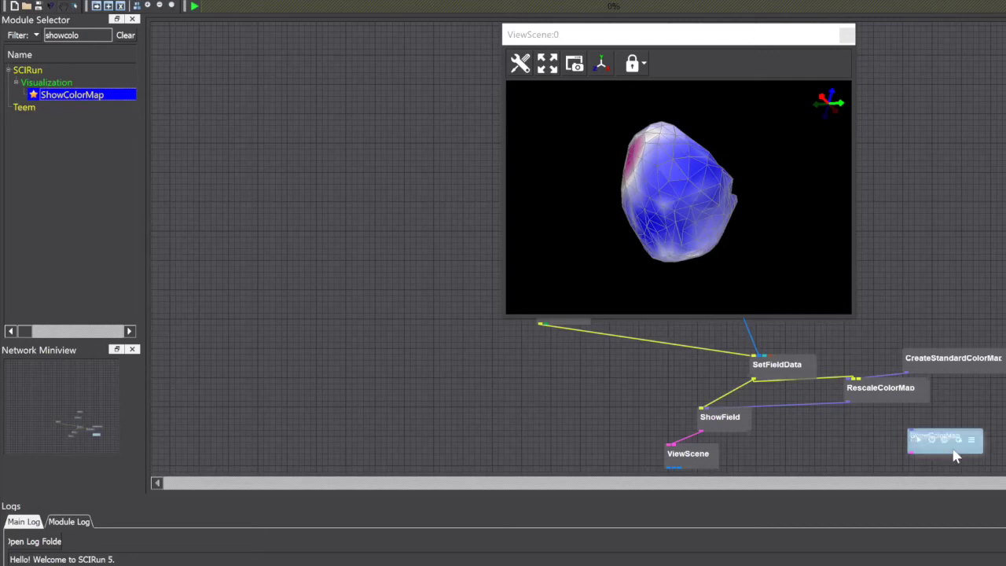
left_click_drag(961, 451, 898, 460)
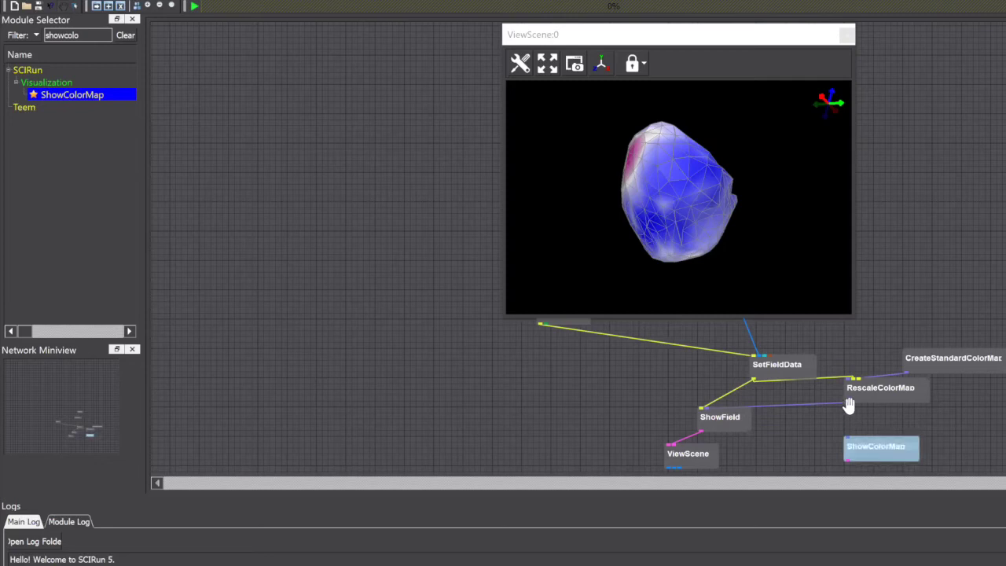
mouse_move(851, 408)
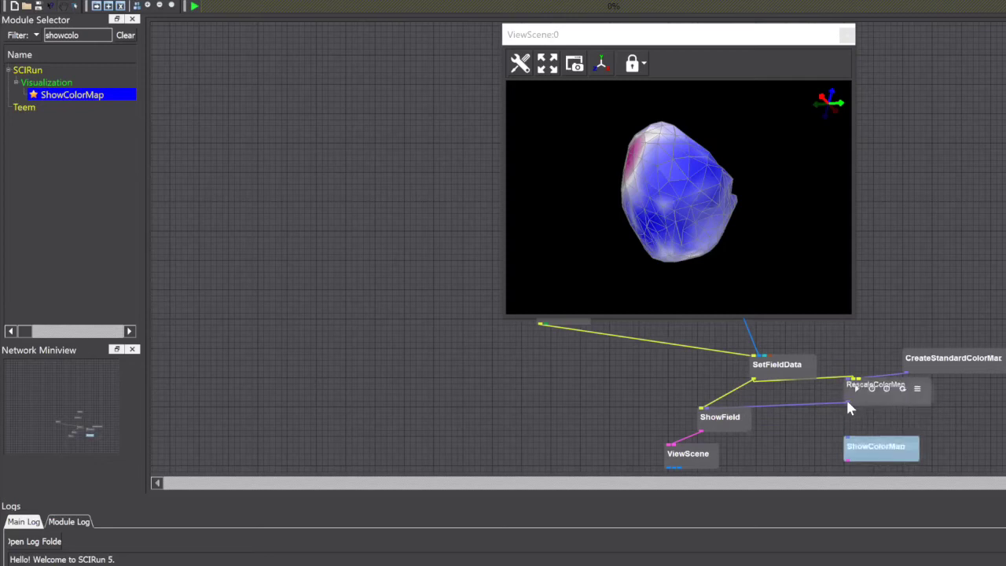
left_click_drag(848, 404, 841, 456)
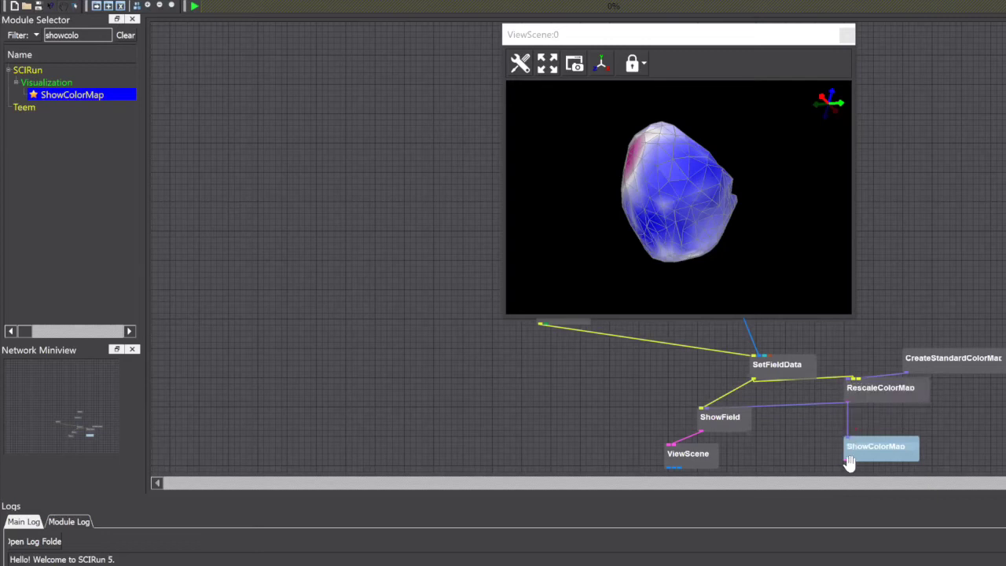
left_click(850, 466)
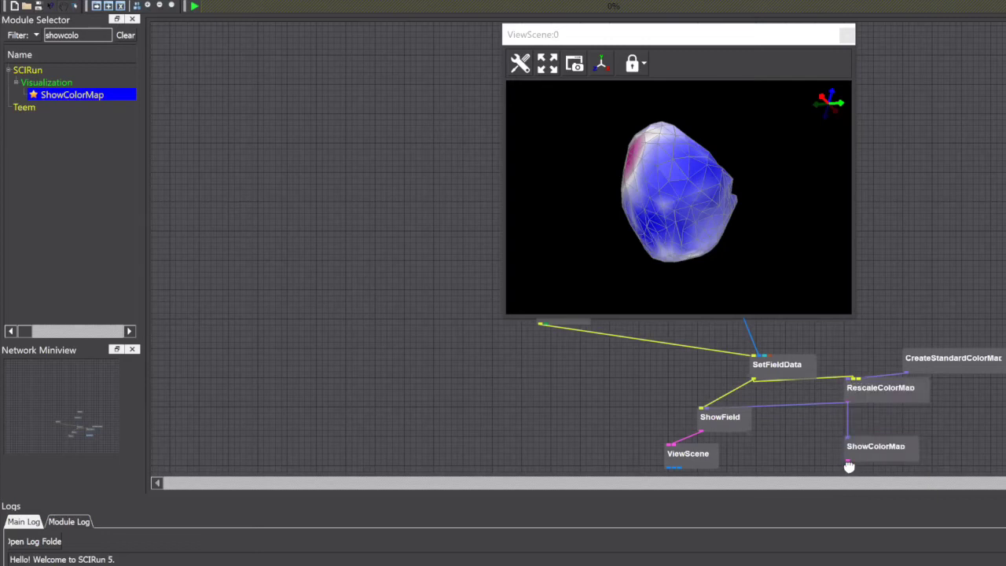
Set the network editor's dataflow pipelines to Manhattan in the preferences
mouse_move(675, 451)
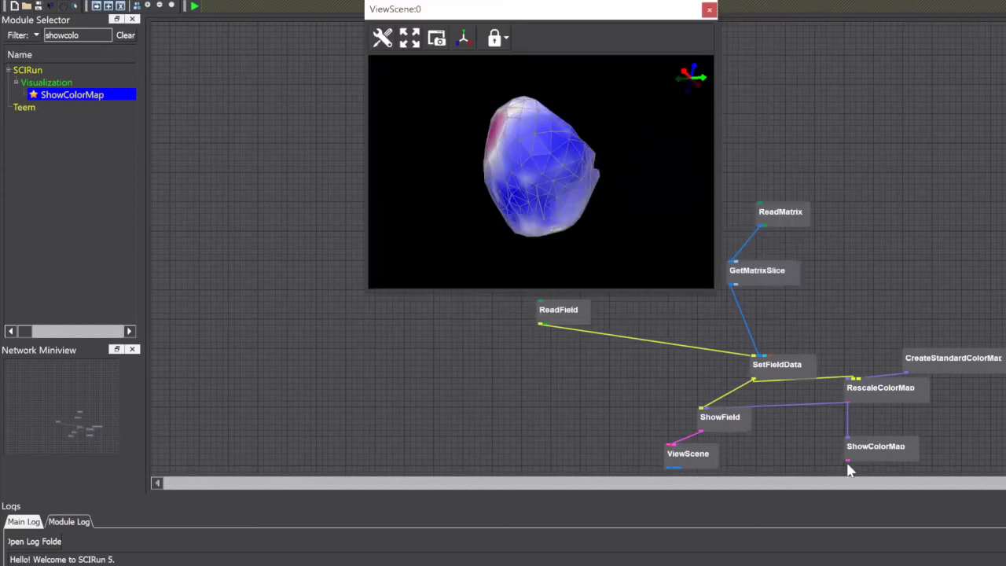
left_click(866, 247)
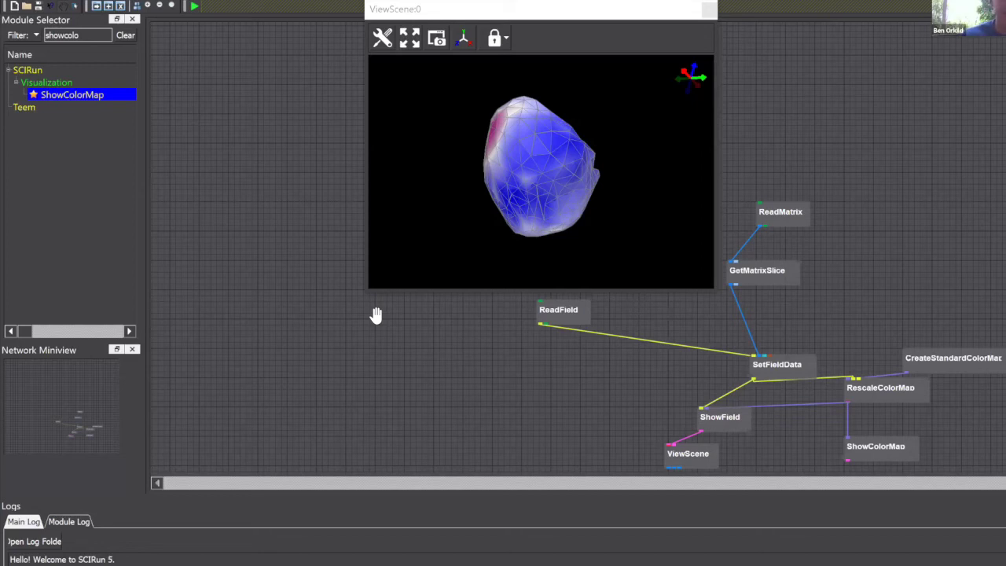
left_click(221, 4)
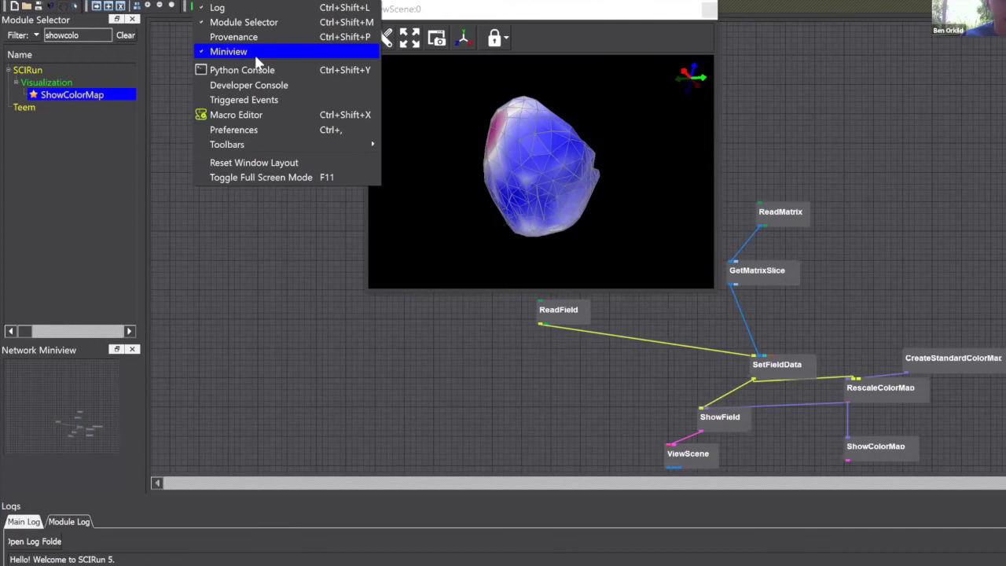
left_click(275, 133)
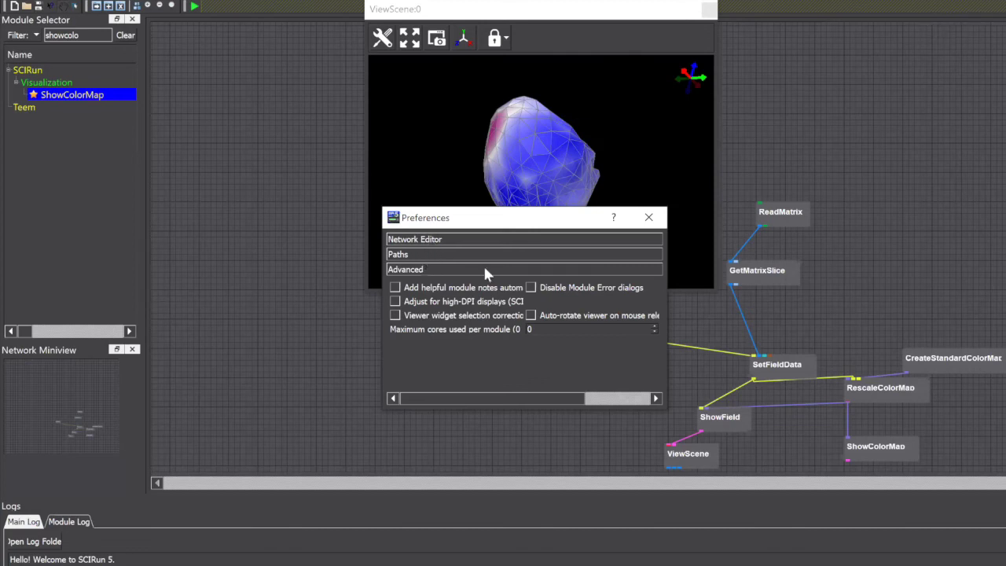
left_click(448, 239)
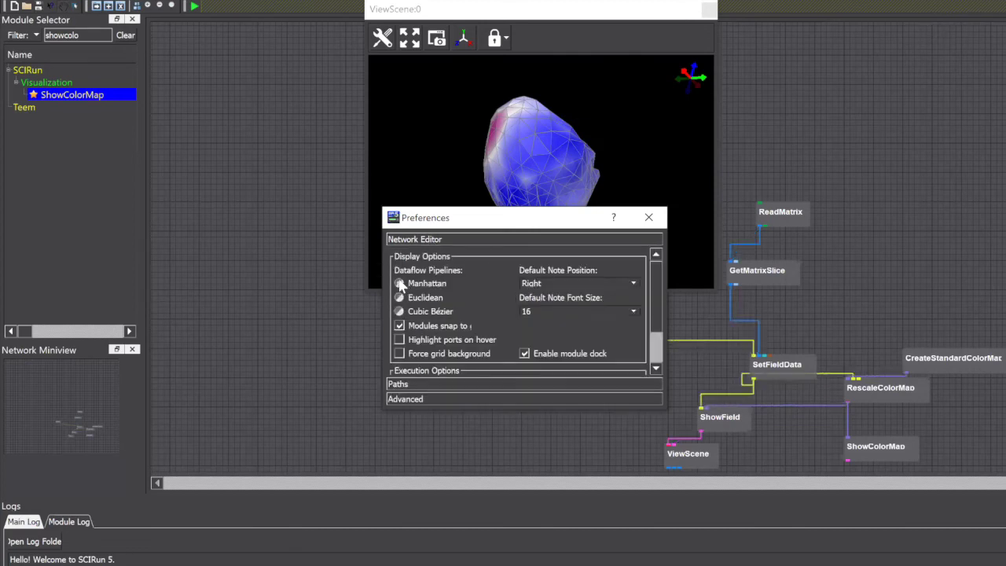
left_click(649, 219)
Connect the ShowColorMap output to a free ViewScene input and execute the whole network
left_click(578, 9)
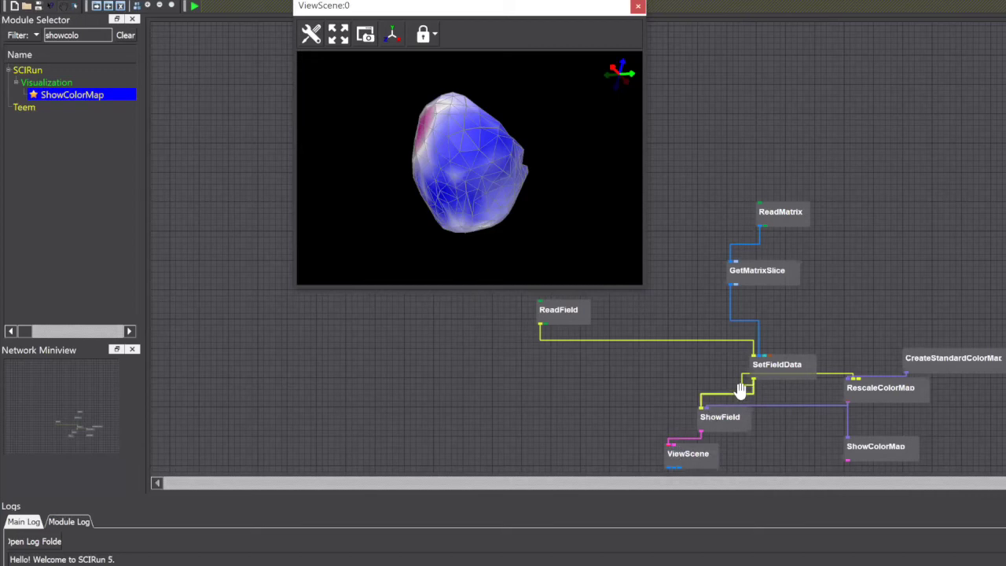
mouse_move(700, 440)
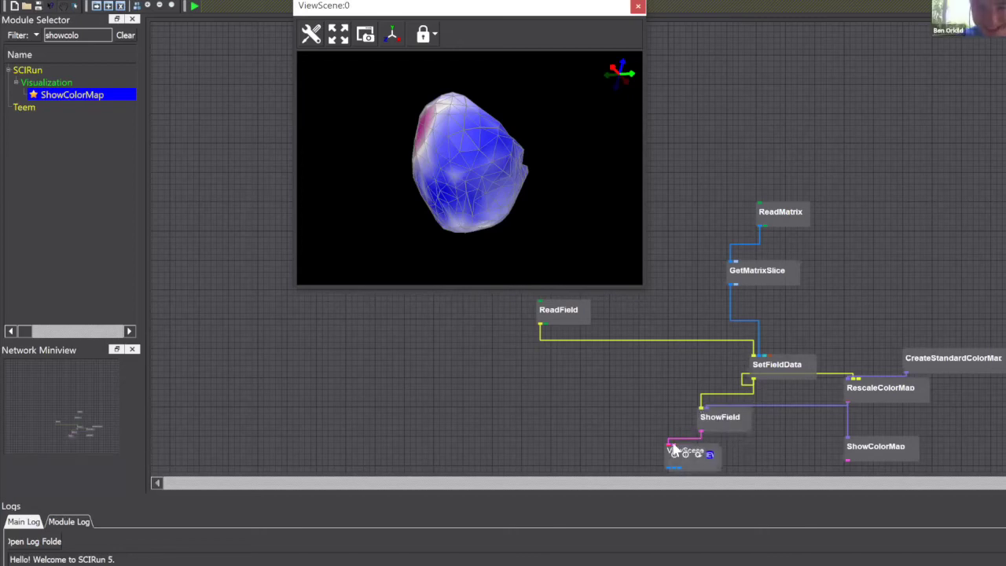
left_click_drag(730, 468, 848, 467)
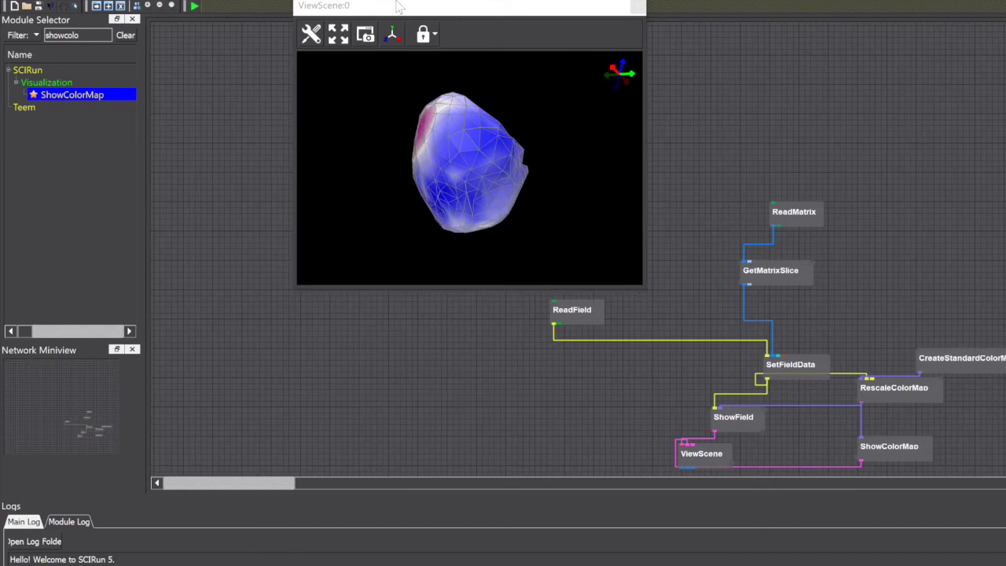
left_click(195, 7)
left_click(195, 8)
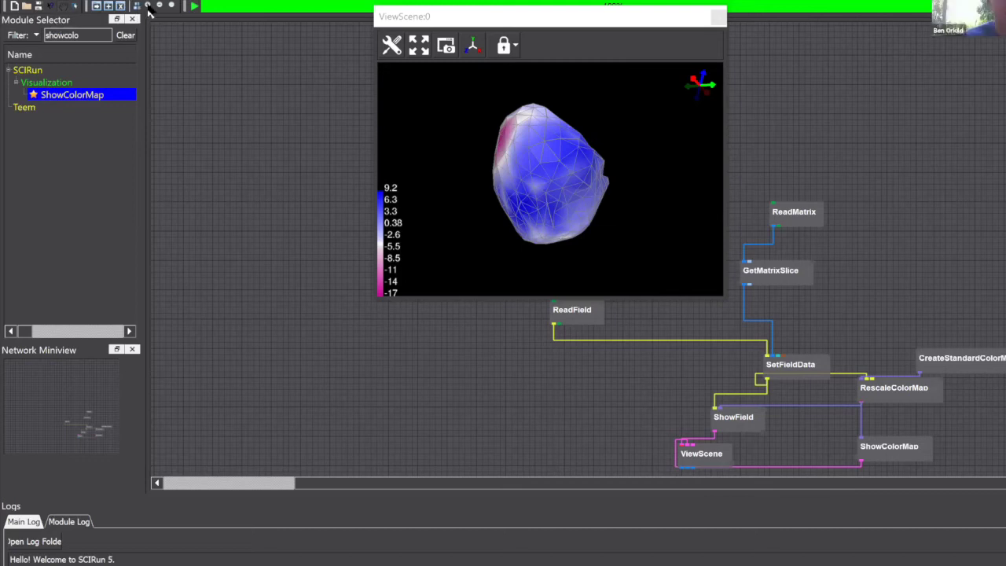
Inspect the colored geometry and its color legend from another side in ViewScene, and move the viewer window clear of the modules
scroll(888, 254, "up", 2)
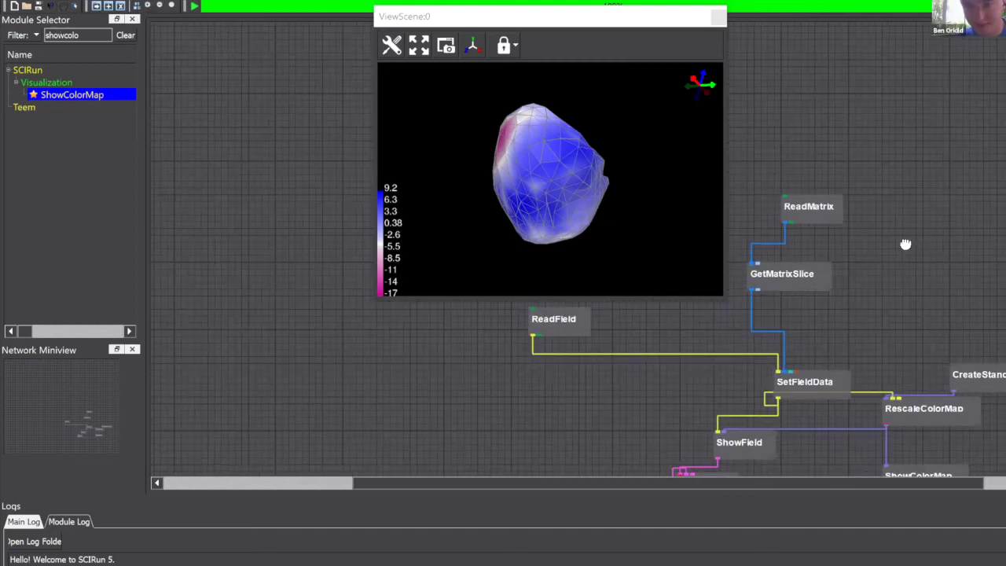
scroll(834, 205, "down", 1)
scroll(818, 196, "up", 1)
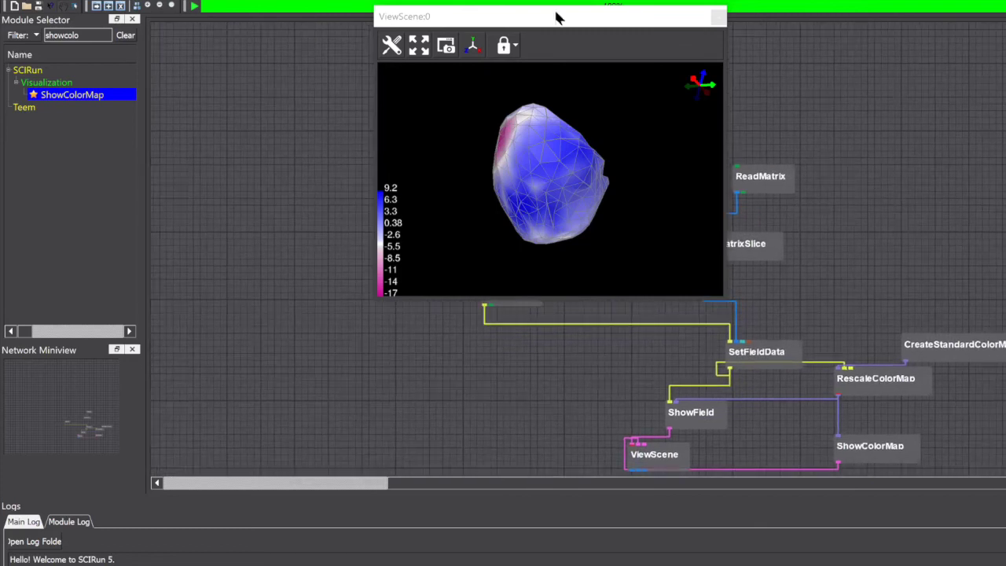
left_click_drag(570, 19, 604, 55)
left_click_drag(570, 219, 684, 112)
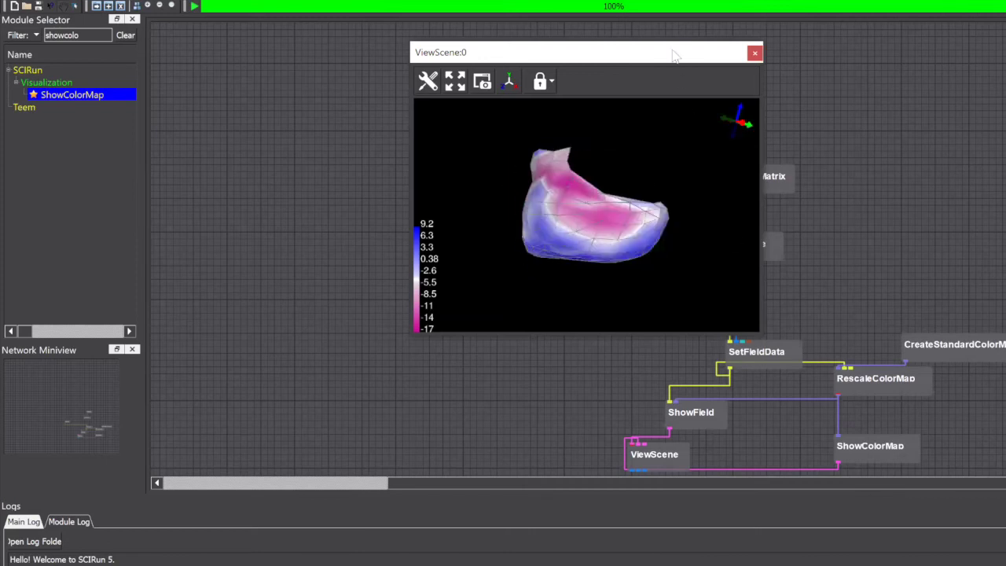
left_click_drag(664, 47, 556, 8)
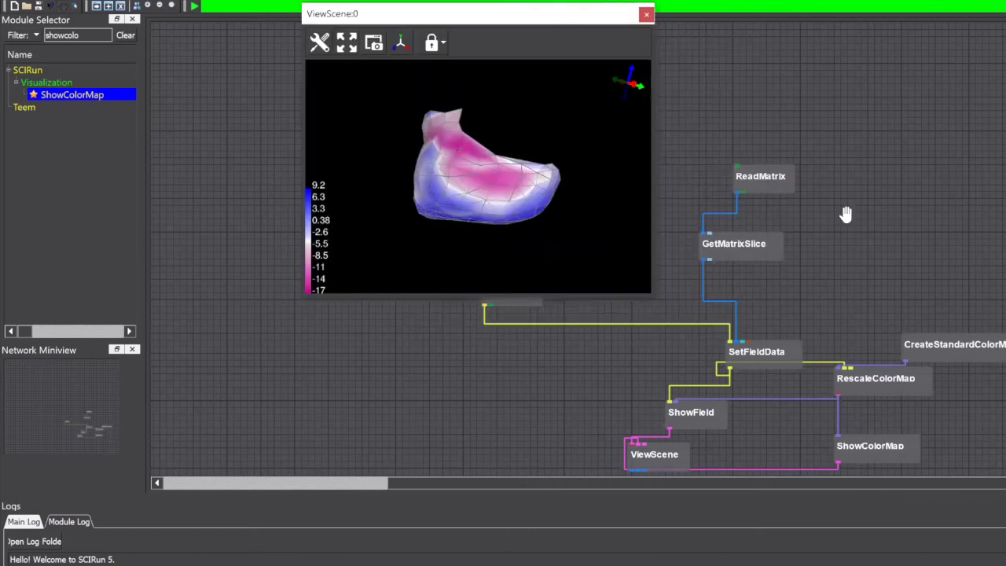
Clear the module filter, add a second ReadField from the favorites and place it above the existing ReadField, beside GetMatrixSlice
left_click_drag(821, 210, 998, 234)
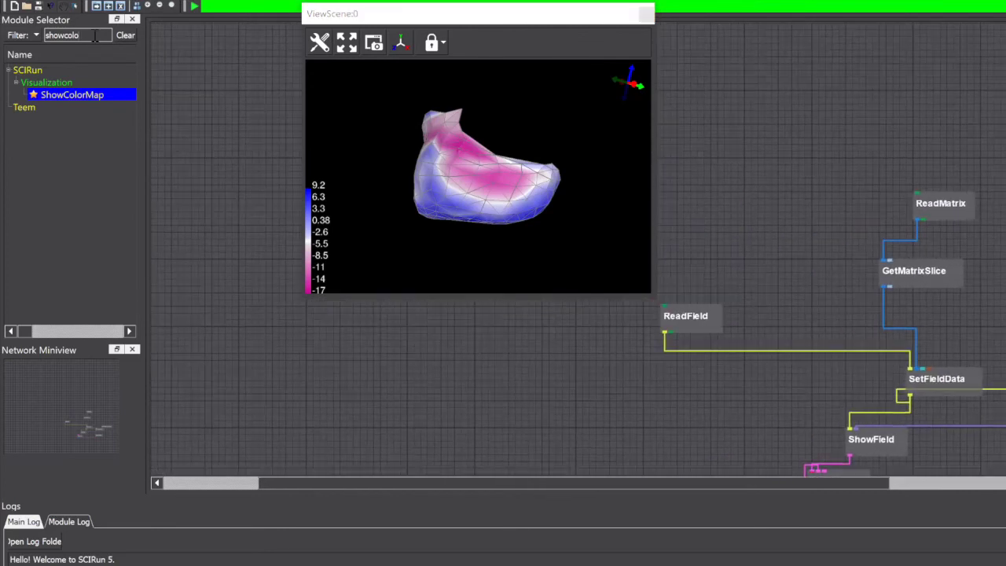
key("BackSpace")
key("BackSpace")
key("BackSpace")
key("BackSpace")
key("BackSpace")
key("BackSpace")
key("BackSpace")
key("BackSpace")
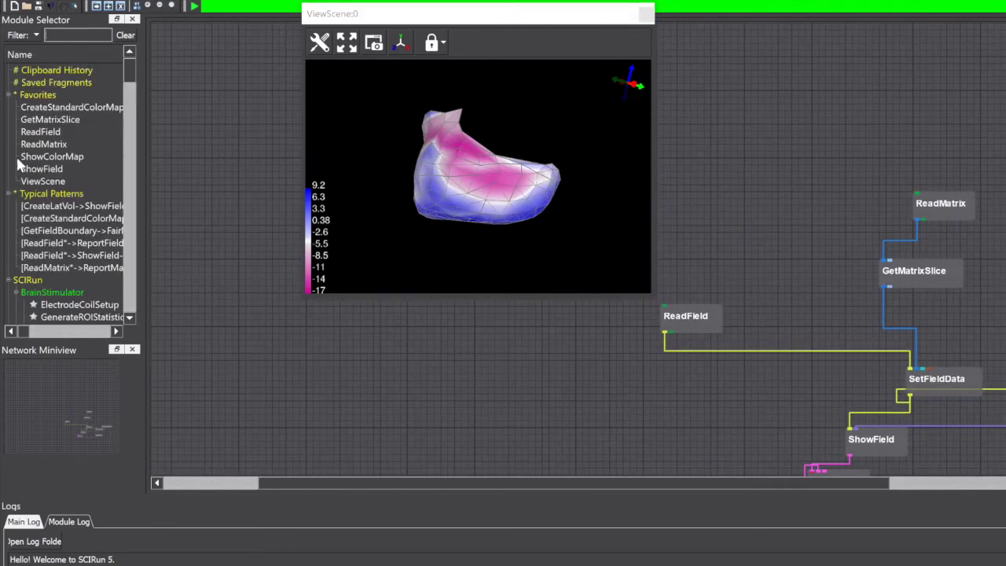
left_click(39, 132)
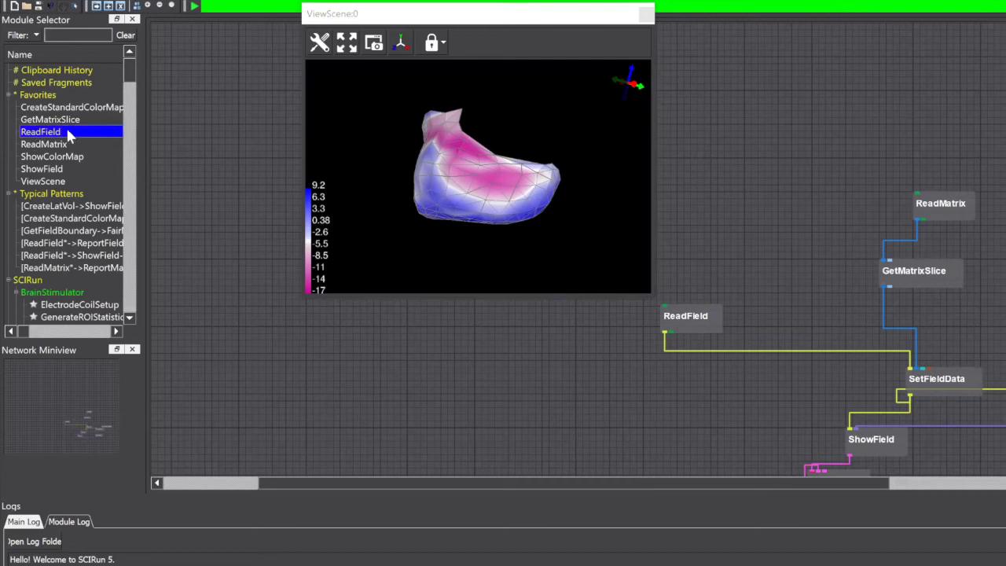
left_click(759, 240)
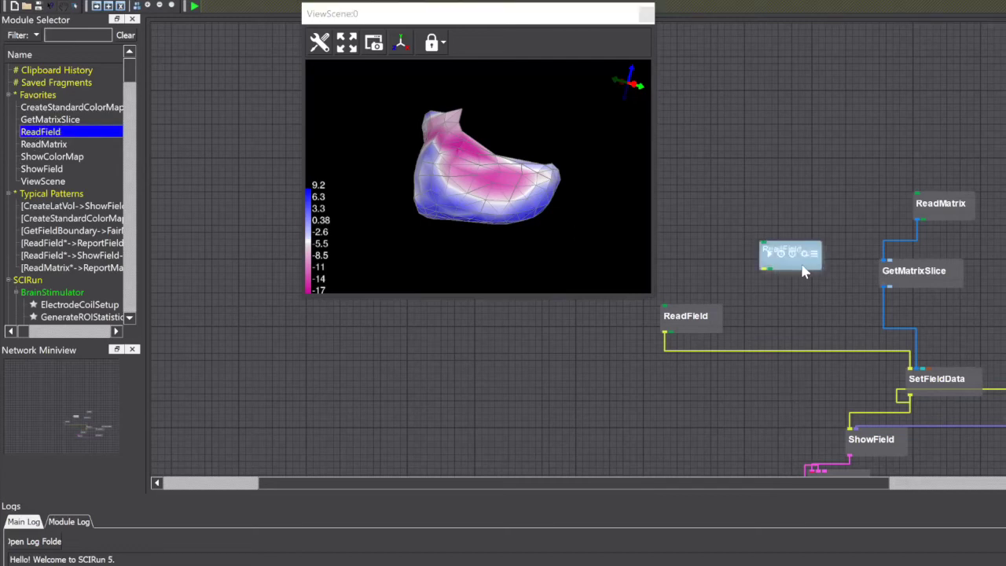
left_click_drag(774, 279, 753, 288)
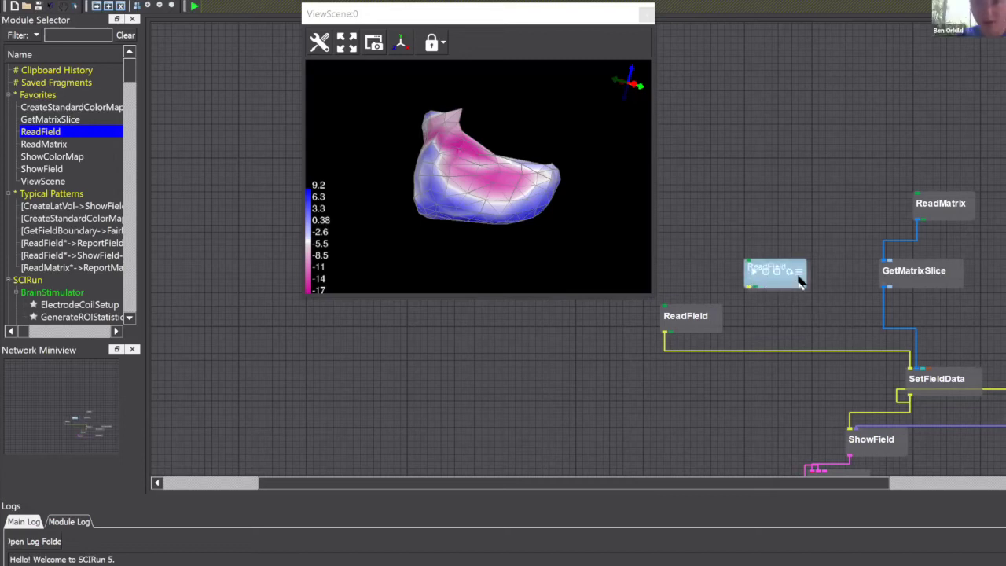
Load heart.mat from the Sci Run demo folder into the new ReadField using the Matlab Field (*.mat) file type
left_click(795, 271)
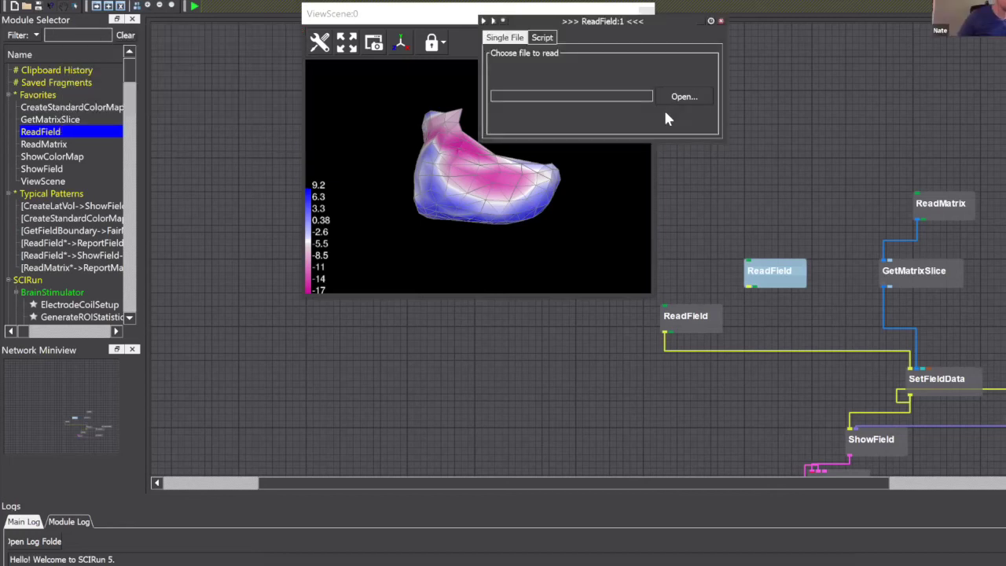
left_click(673, 98)
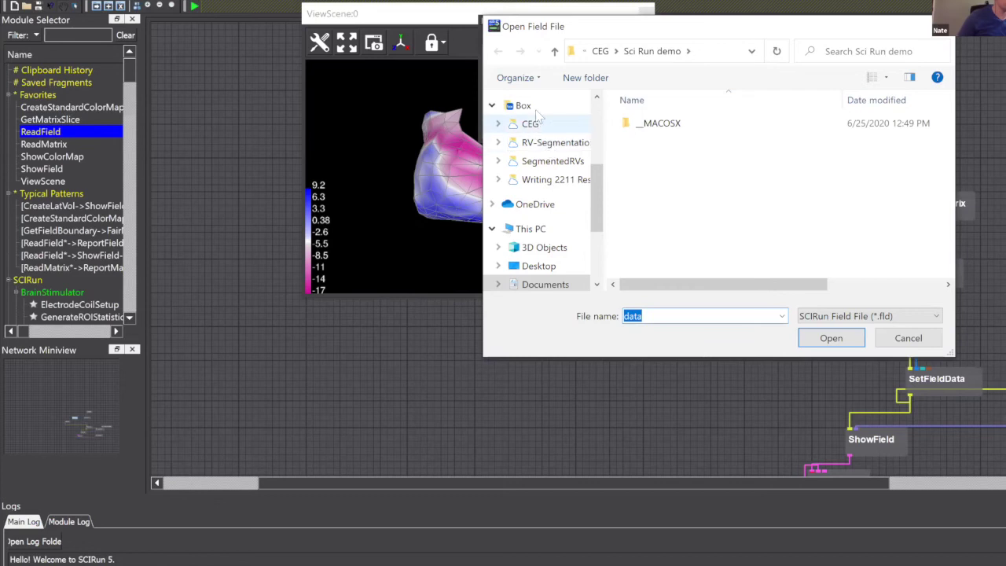
scroll(551, 165, "down", 2)
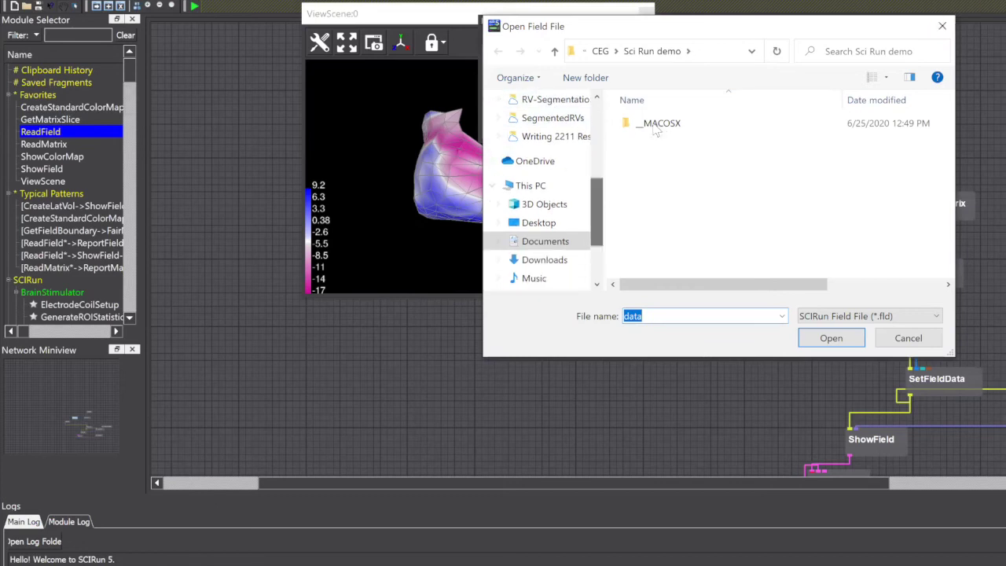
left_click(868, 318)
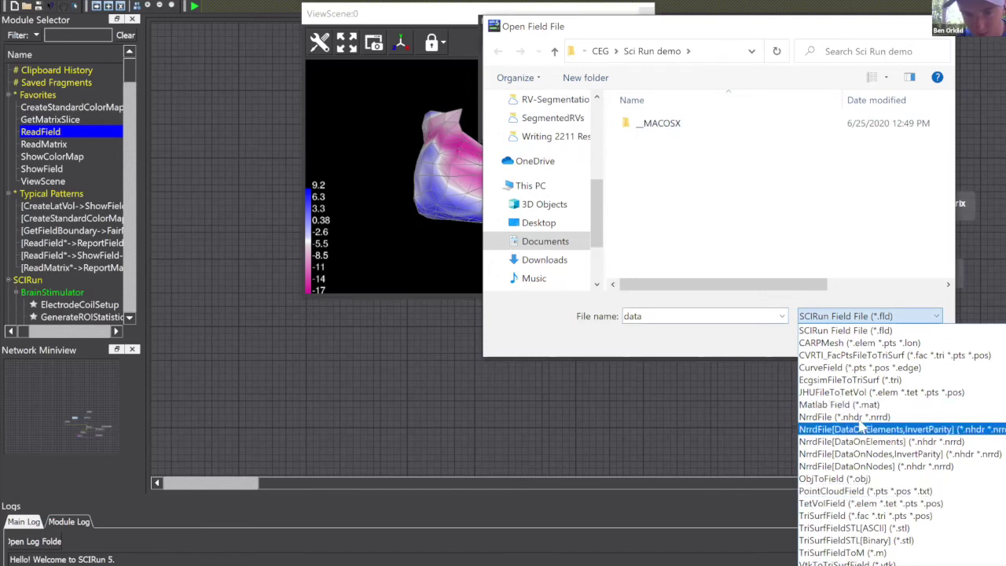
left_click(856, 404)
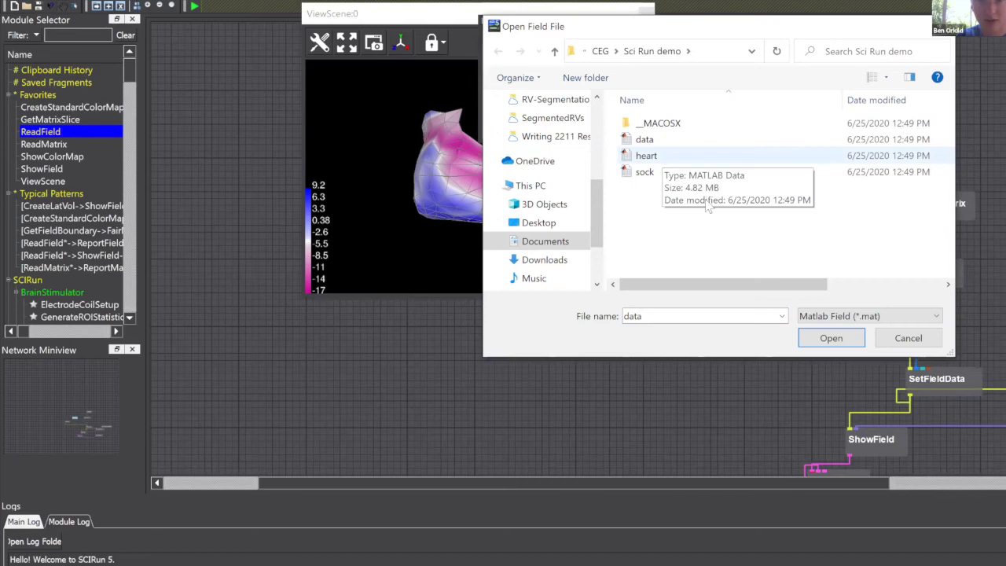
left_click(664, 158)
left_click(832, 338)
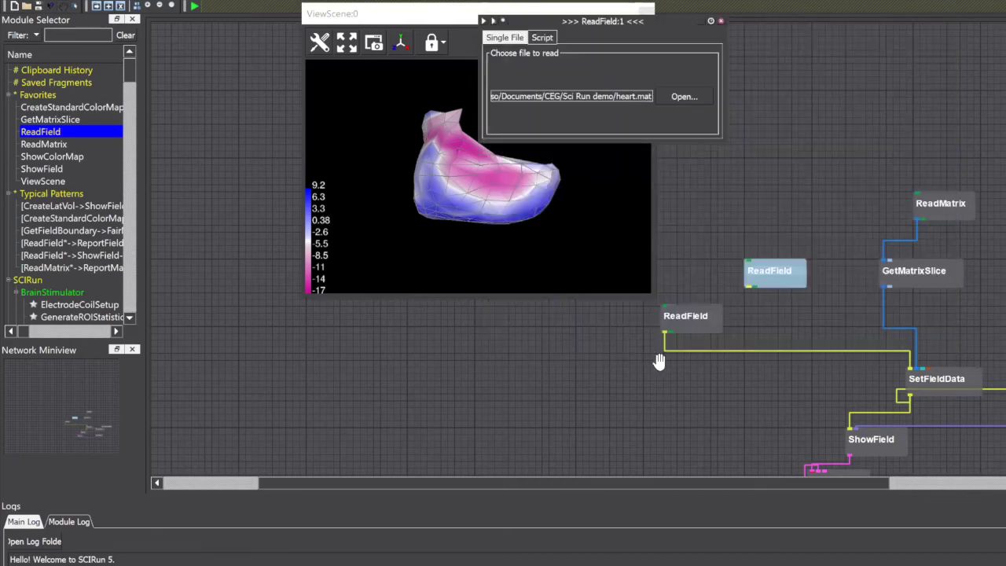
Close the ReadField settings, add a second ShowField from the favorites and arrange it below the heart.mat ReadField
left_click(721, 24)
mouse_move(783, 285)
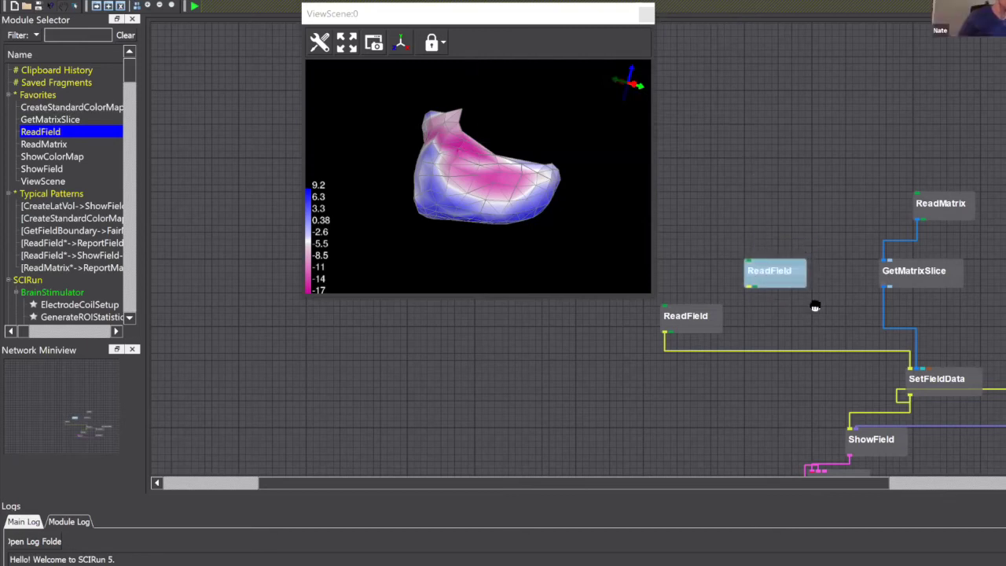
left_click_drag(741, 299, 720, 268)
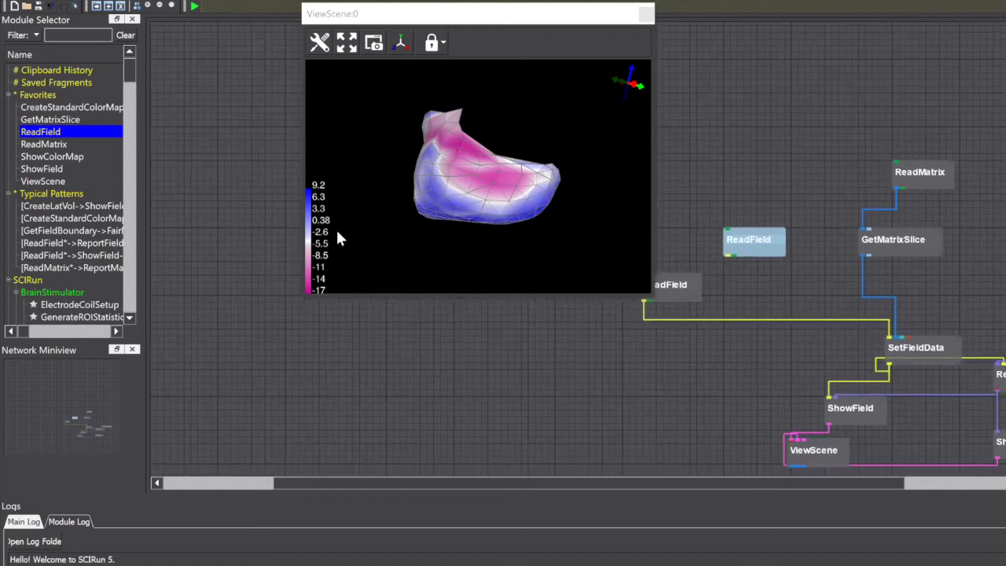
left_click(51, 170)
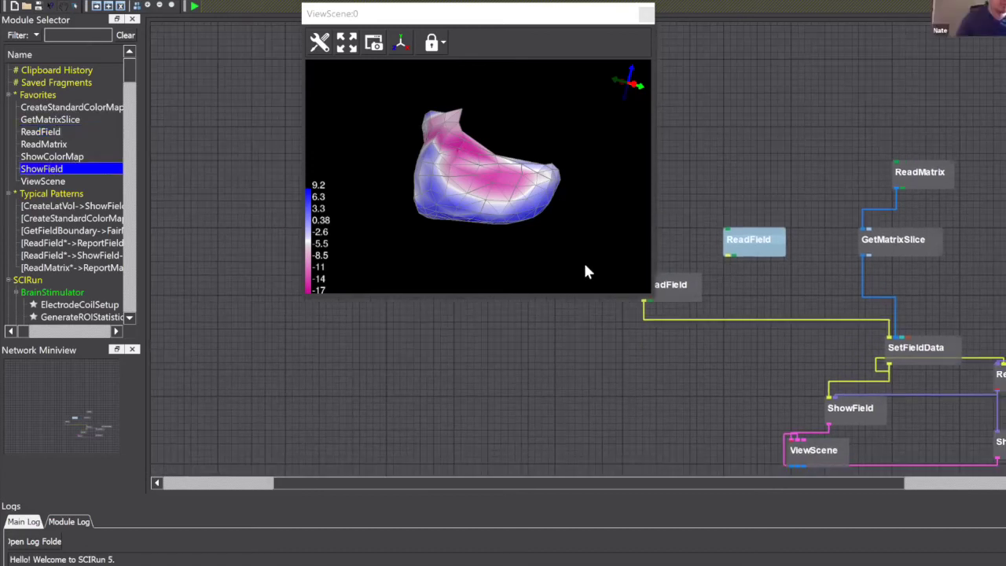
key("Return")
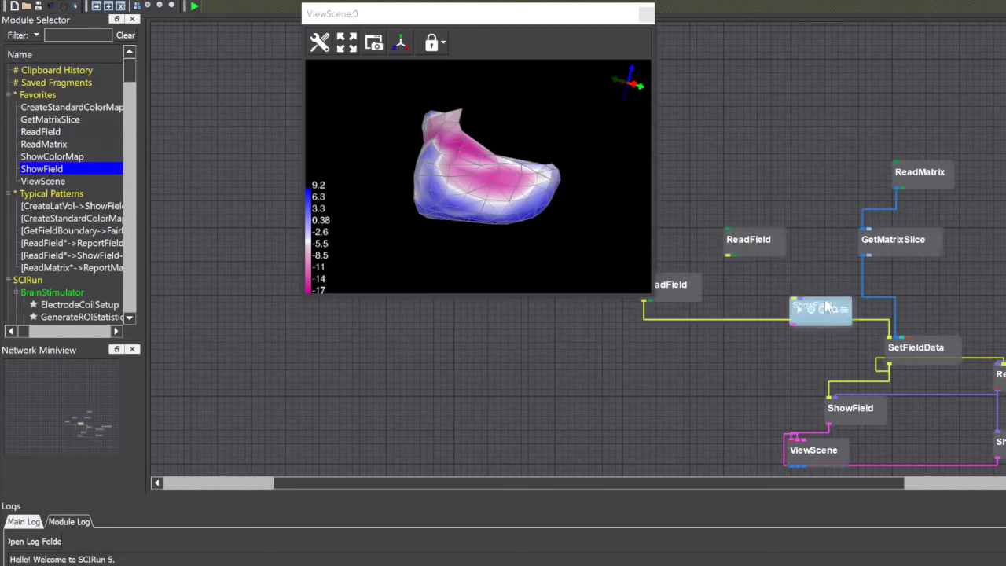
left_click_drag(830, 319, 828, 285)
left_click_drag(769, 253, 772, 187)
left_click_drag(814, 289, 782, 289)
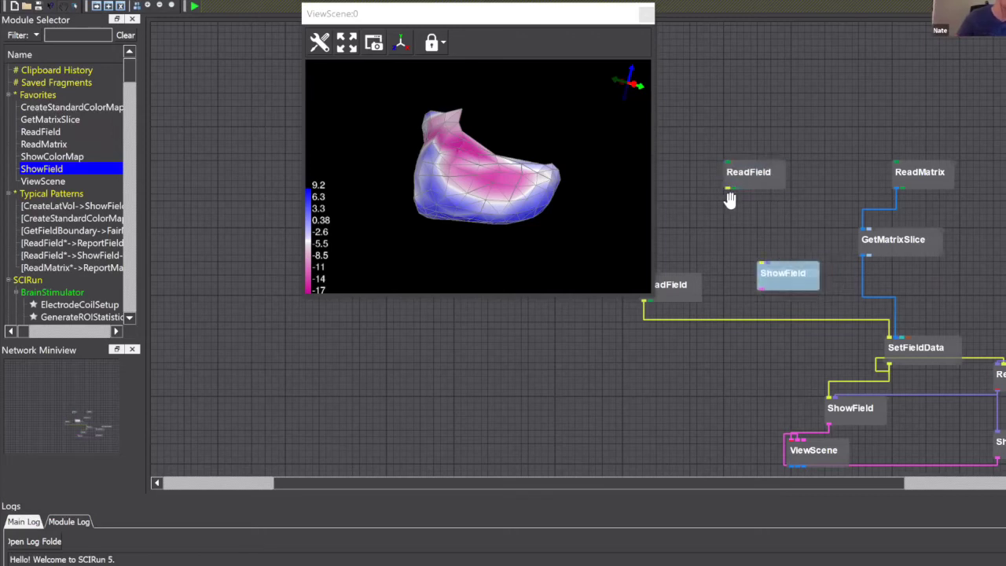
Connect the heart.mat ReadField to the new ShowField, link that ShowField to a free ViewScene input and execute the network
left_click(730, 190)
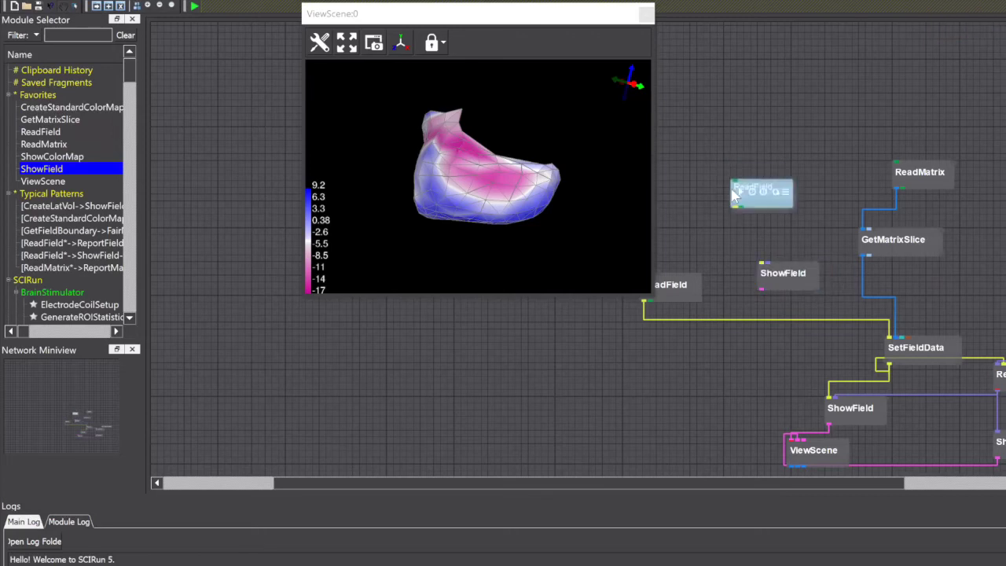
left_click_drag(762, 269, 800, 224)
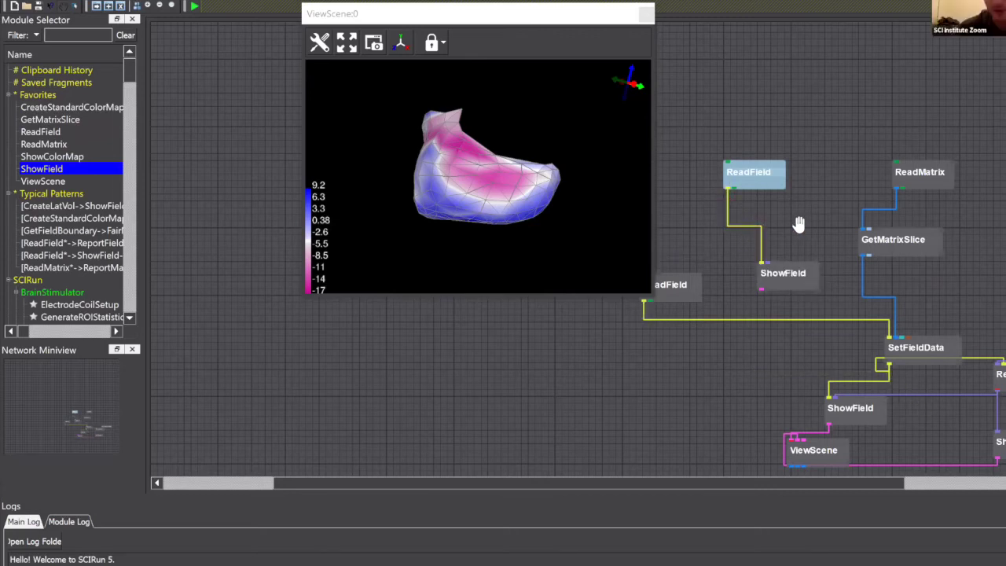
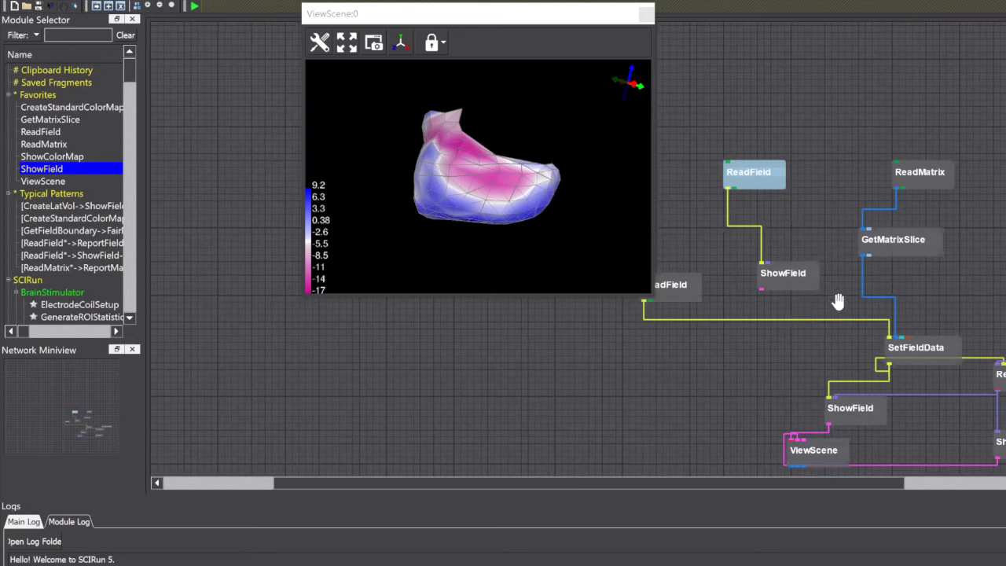
scroll(825, 270, "right", 1)
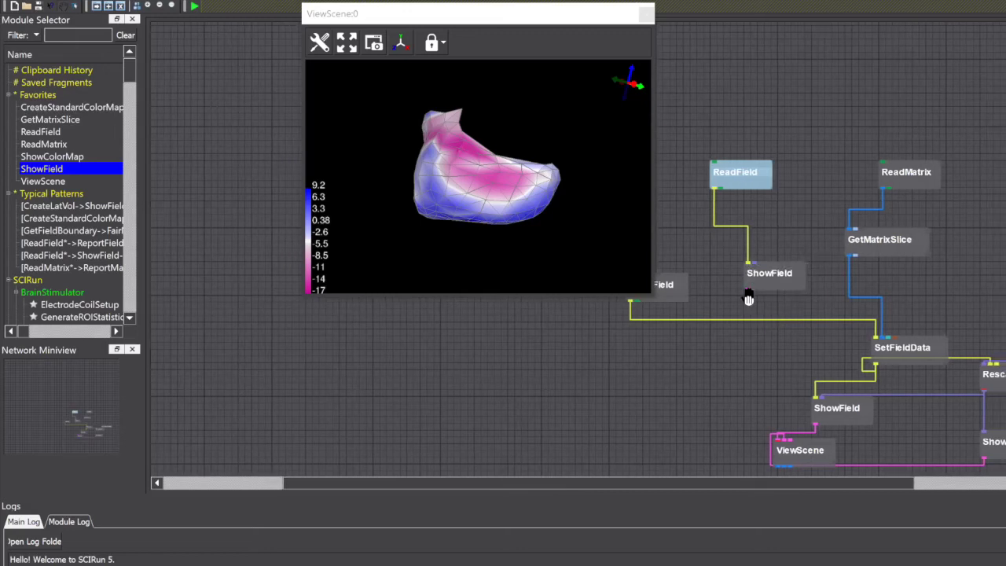
mouse_move(747, 296)
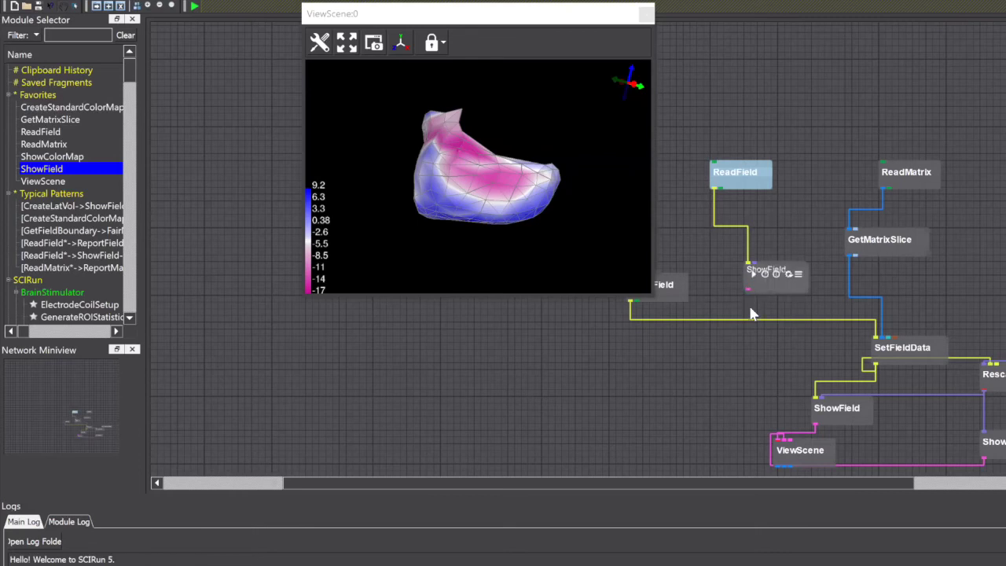
left_click(749, 272)
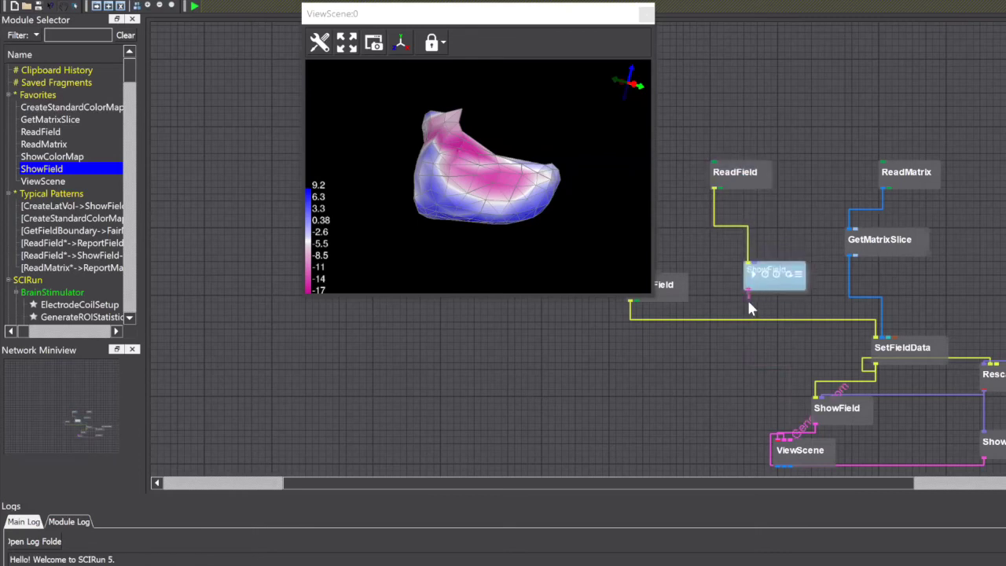
left_click_drag(761, 397, 784, 454)
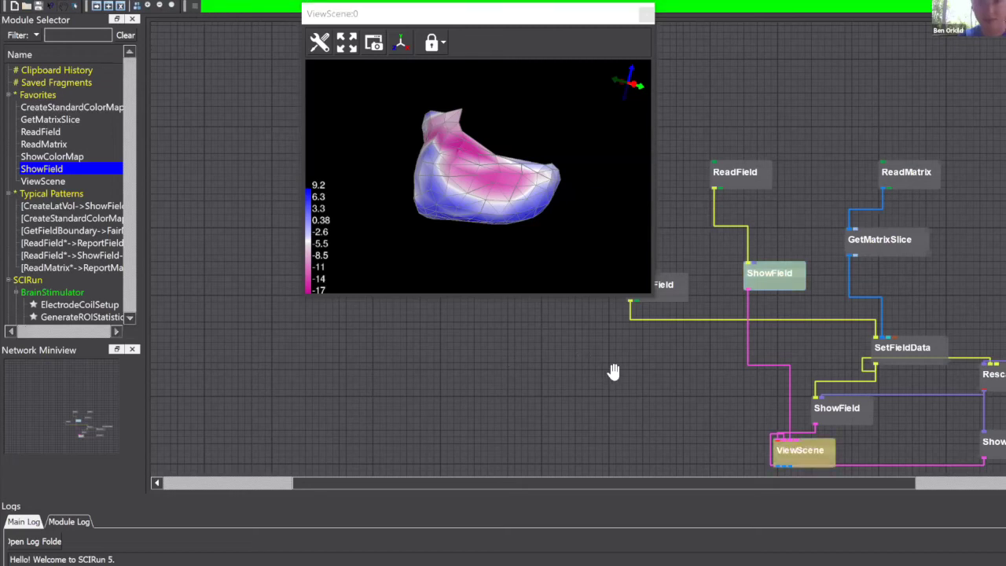
In the heart geometry's ShowField settings, enable transparency for the faces and turn off Show Edges
left_click_drag(498, 163, 535, 210)
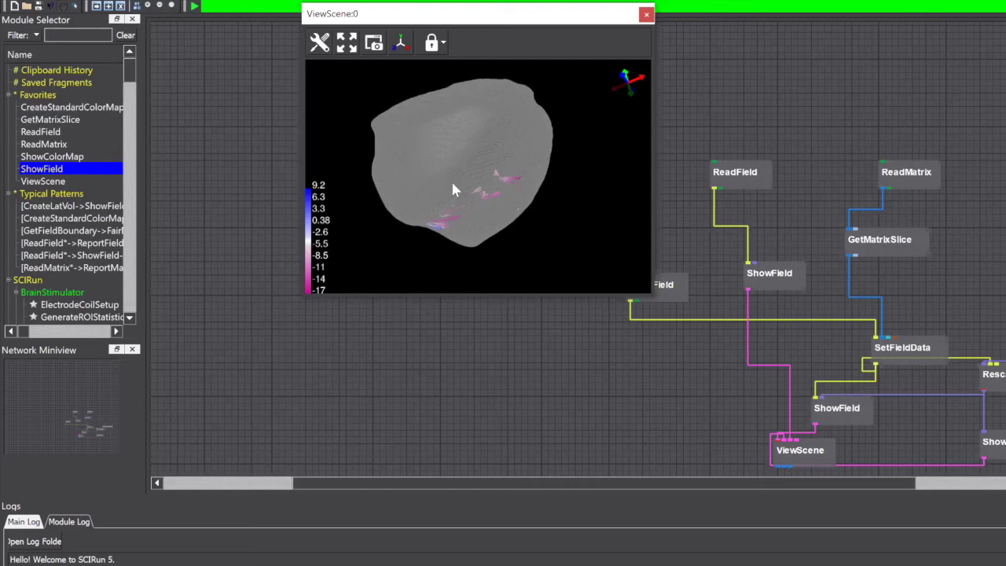
left_click(799, 279)
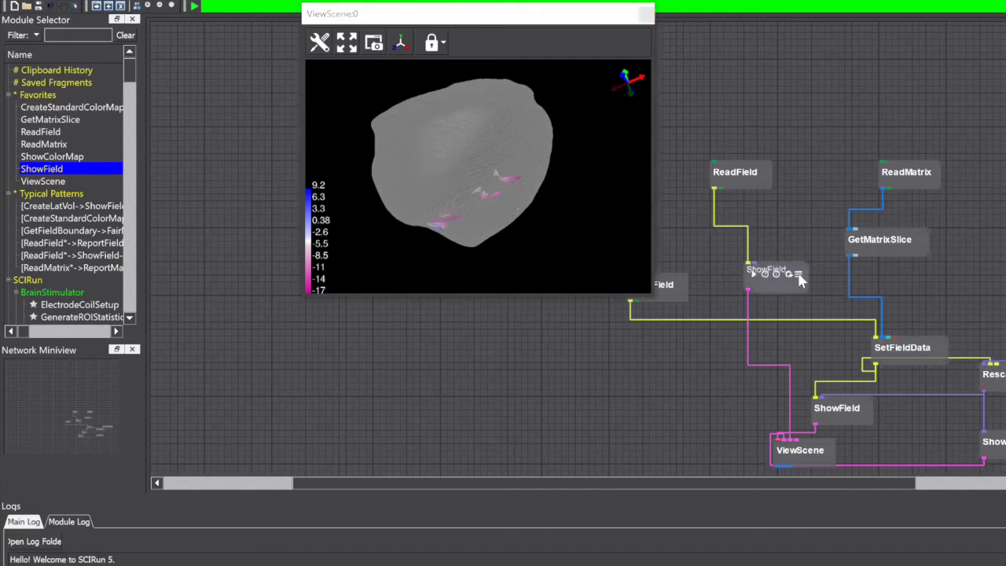
left_click(776, 277)
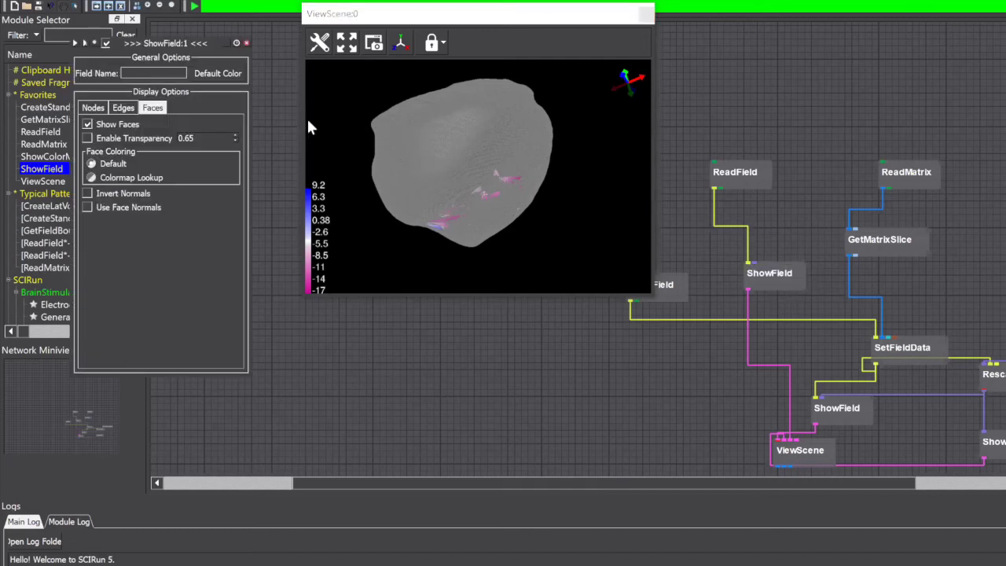
left_click_drag(183, 43, 527, 38)
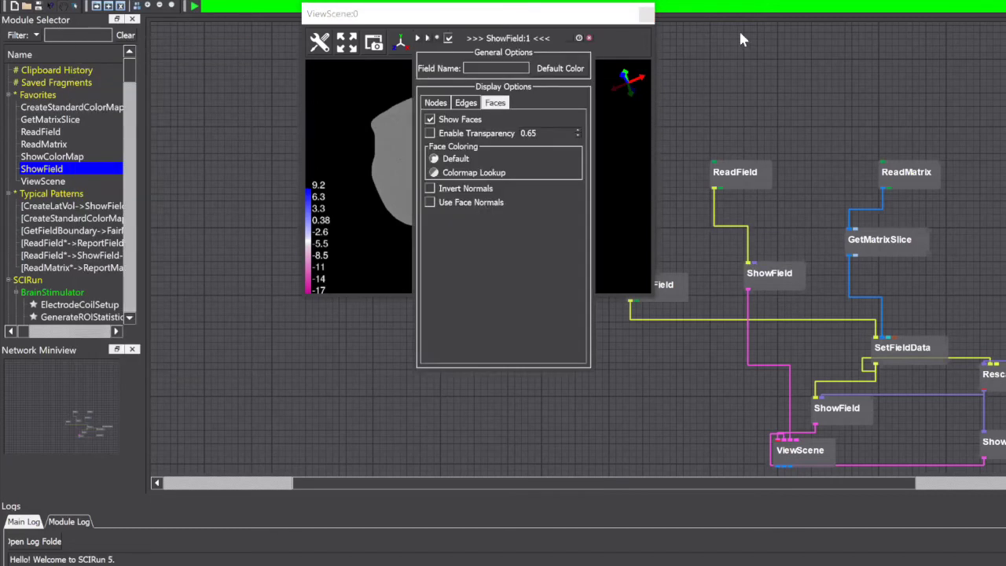
left_click_drag(743, 40, 743, 36)
left_click(645, 130)
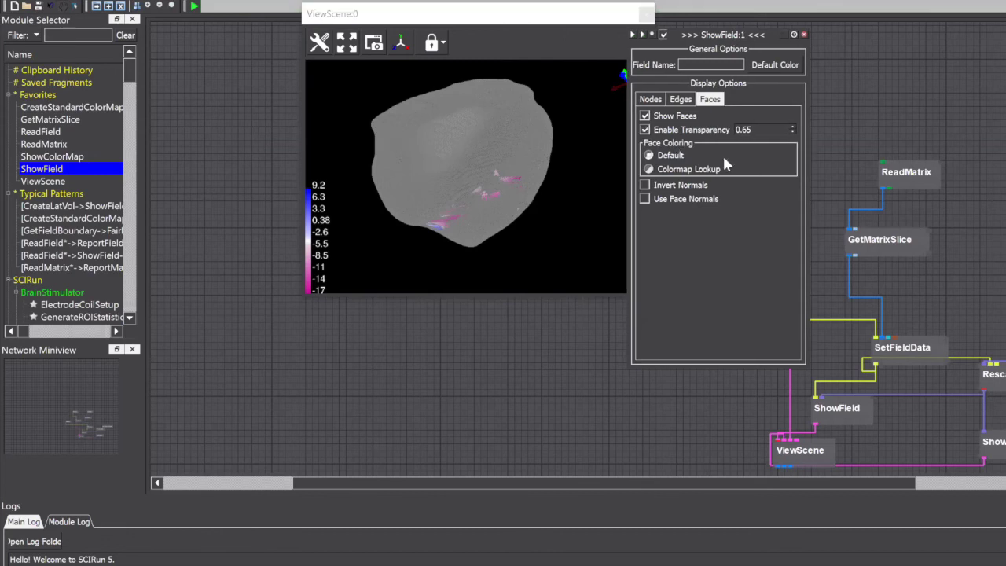
double_click(745, 130)
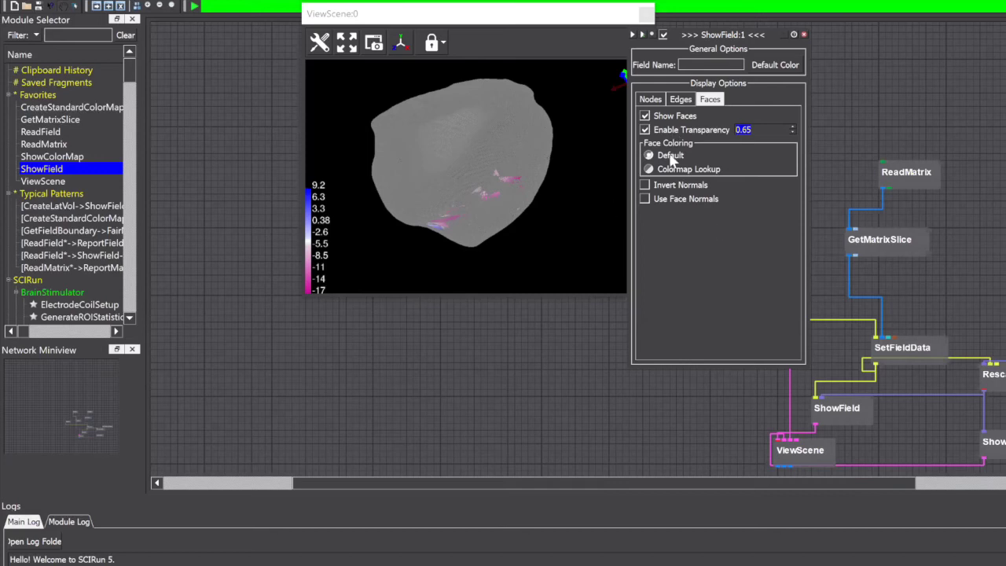
left_click(681, 100)
left_click(645, 116)
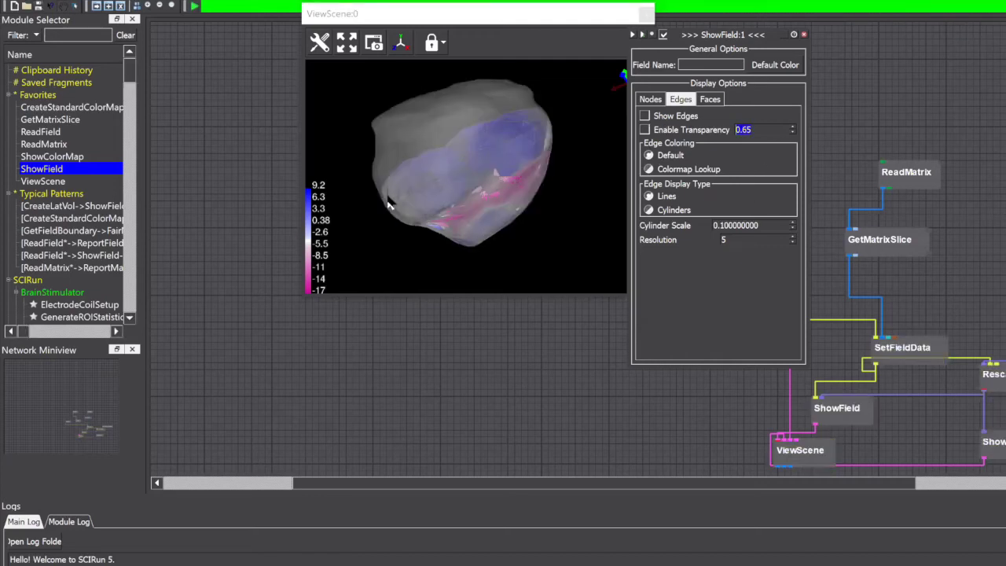
Inspect the transparent heart over the colored sock from several sides, close the ShowField settings and shift the ViewScene window
left_click_drag(483, 160, 502, 250)
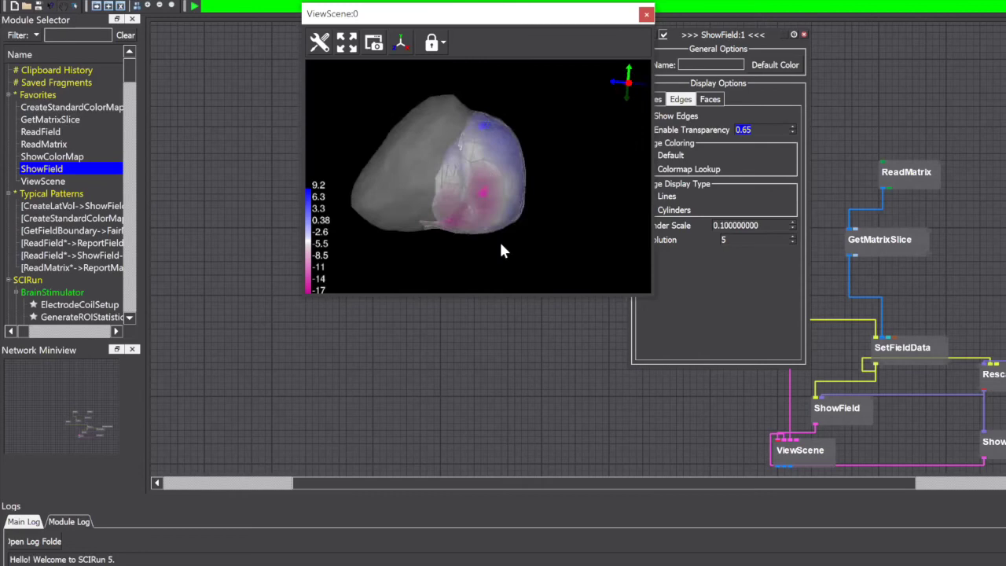
left_click_drag(447, 138, 505, 135)
left_click(813, 34)
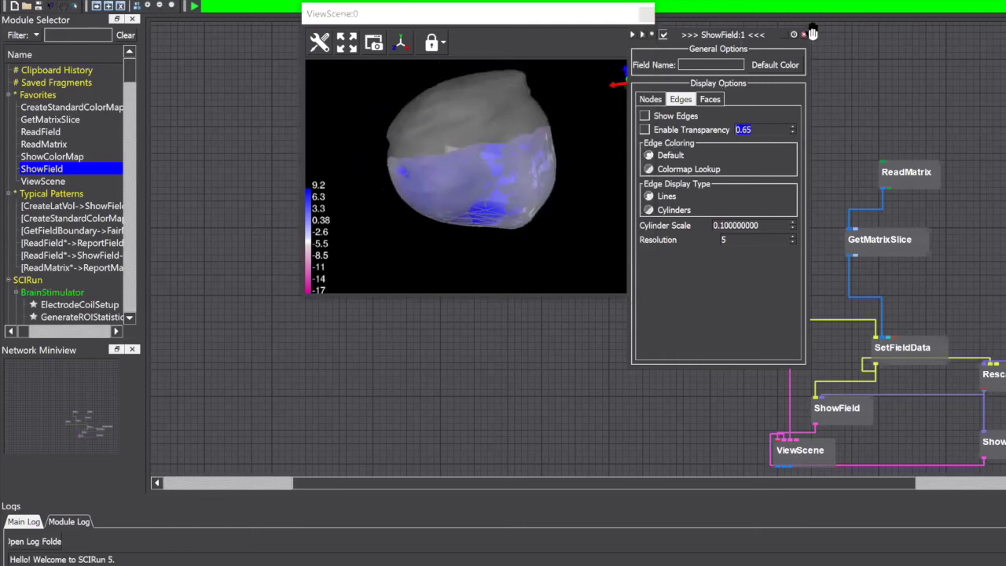
left_click(803, 34)
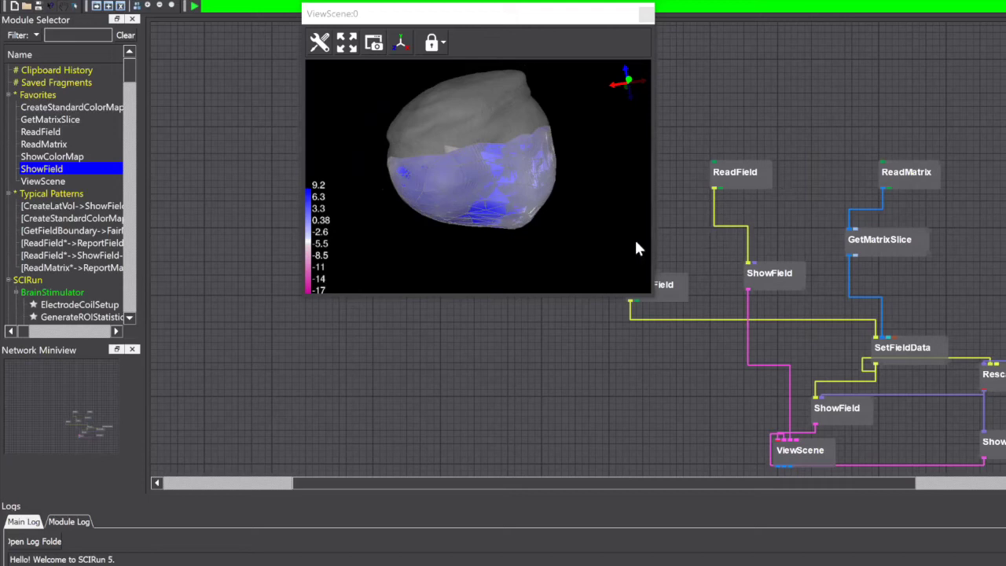
left_click(468, 13)
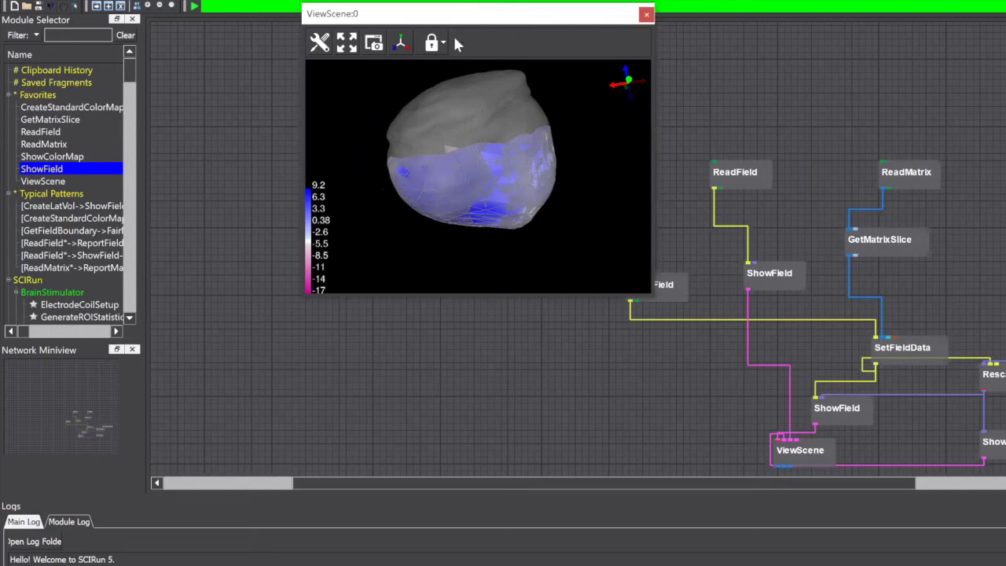
left_click_drag(458, 43, 507, 45)
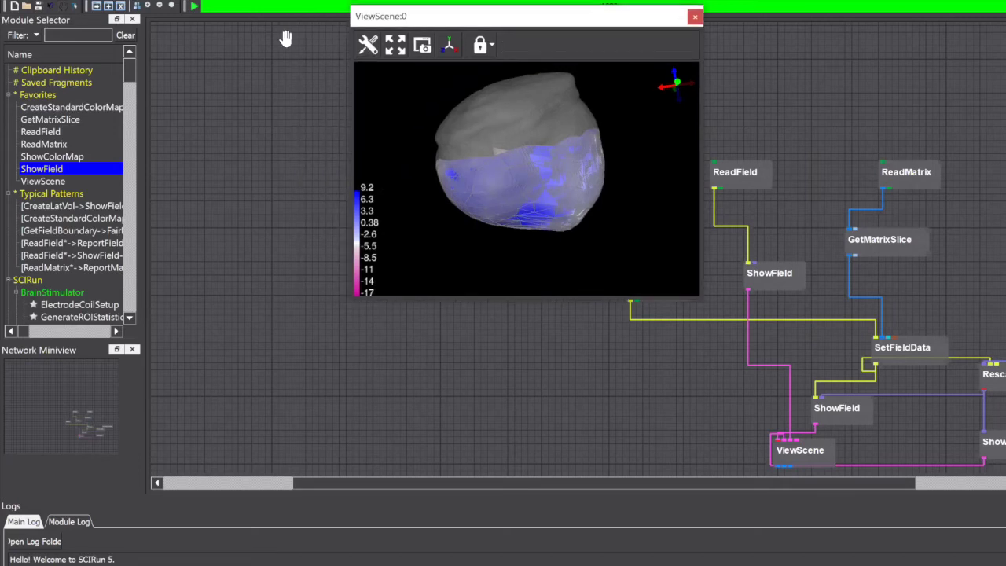
Filter the modules by mapfielddata, add MapFieldDataFromSourceToDestination and place it just below the sock ReadField
left_click(97, 35)
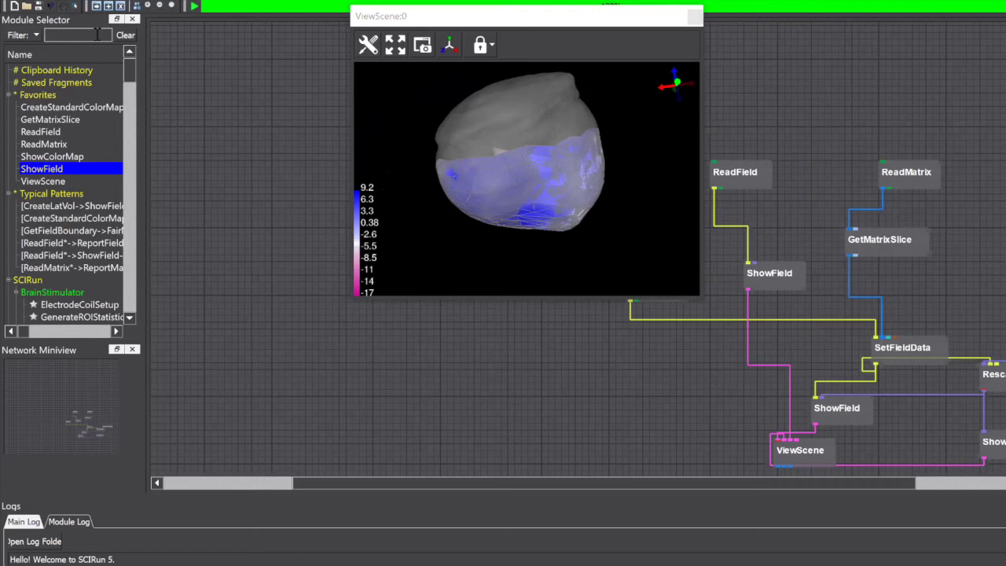
type("ma")
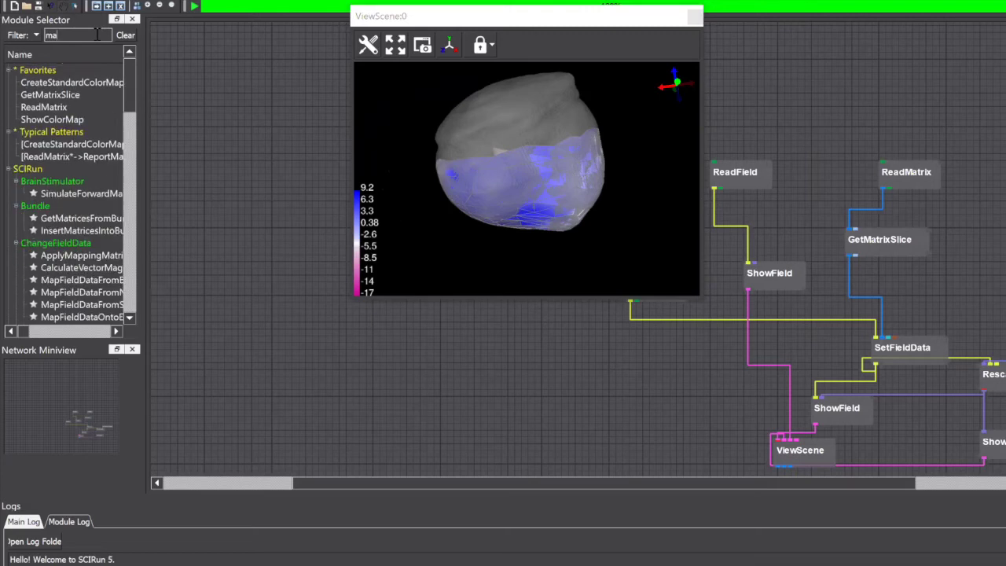
type("pfield")
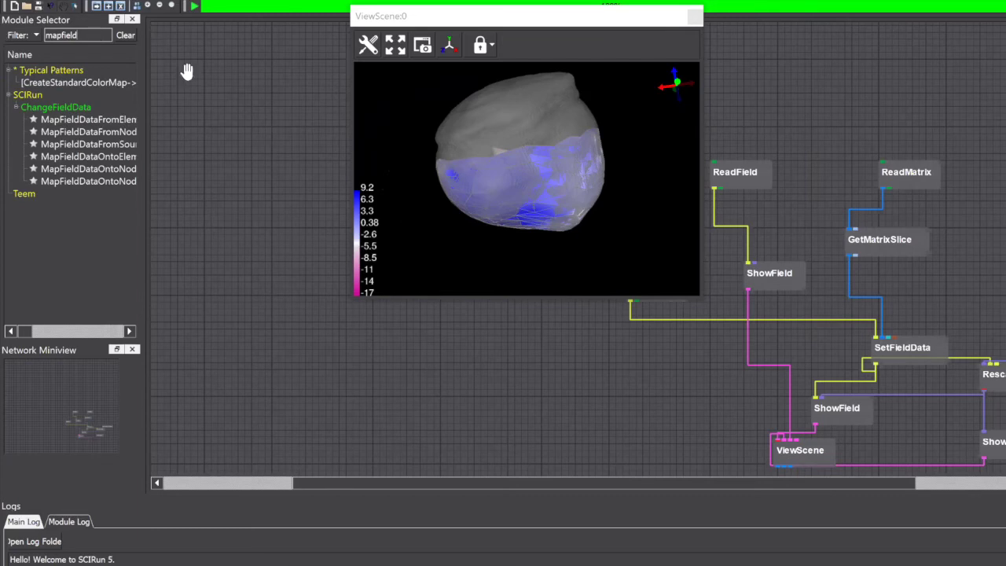
type("data")
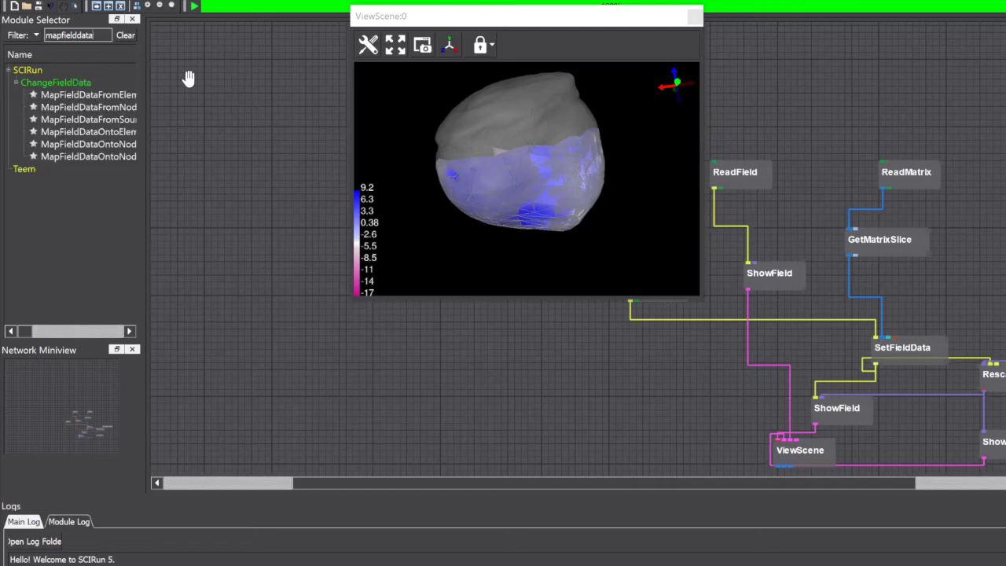
left_click(115, 121)
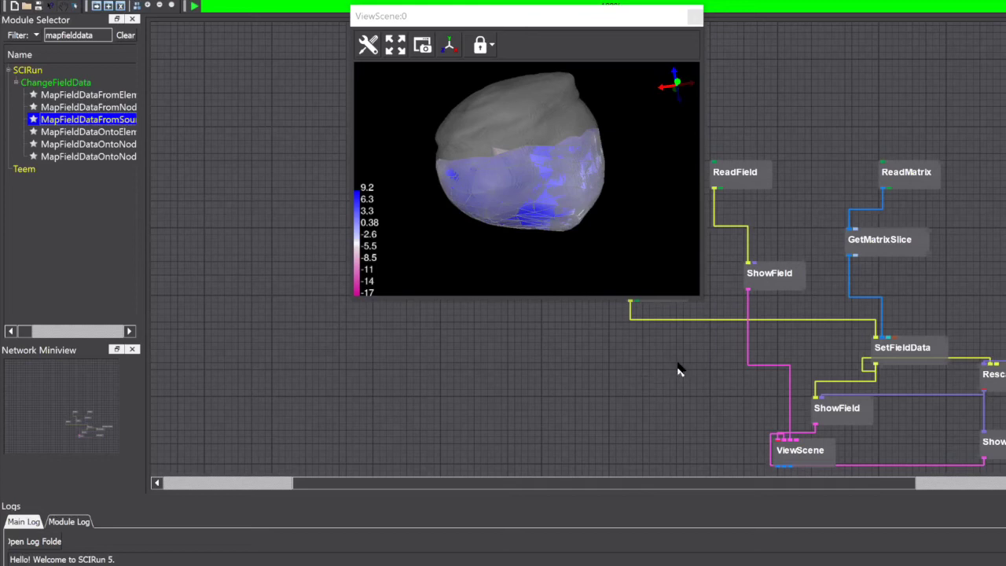
key("Return")
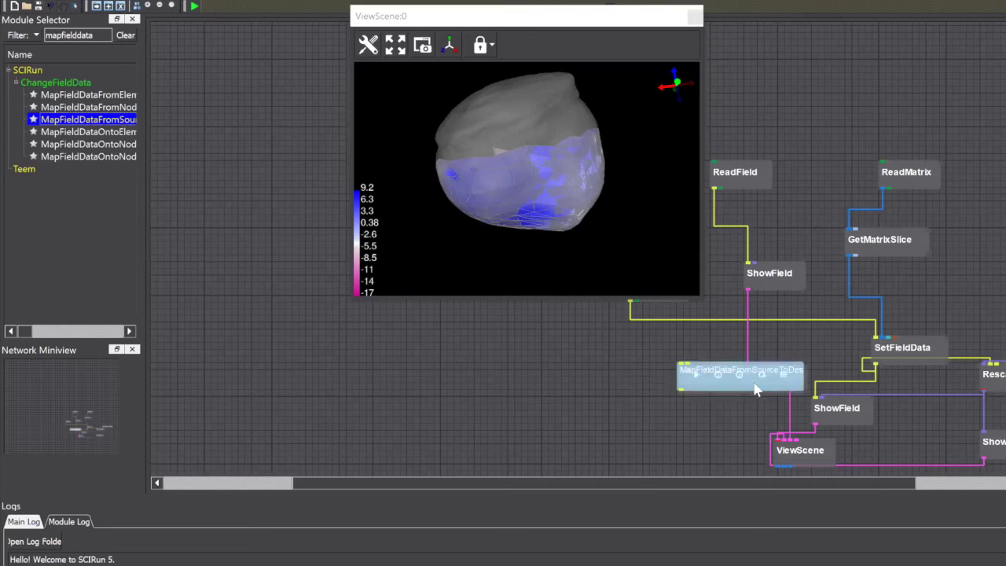
left_click_drag(745, 386, 652, 339)
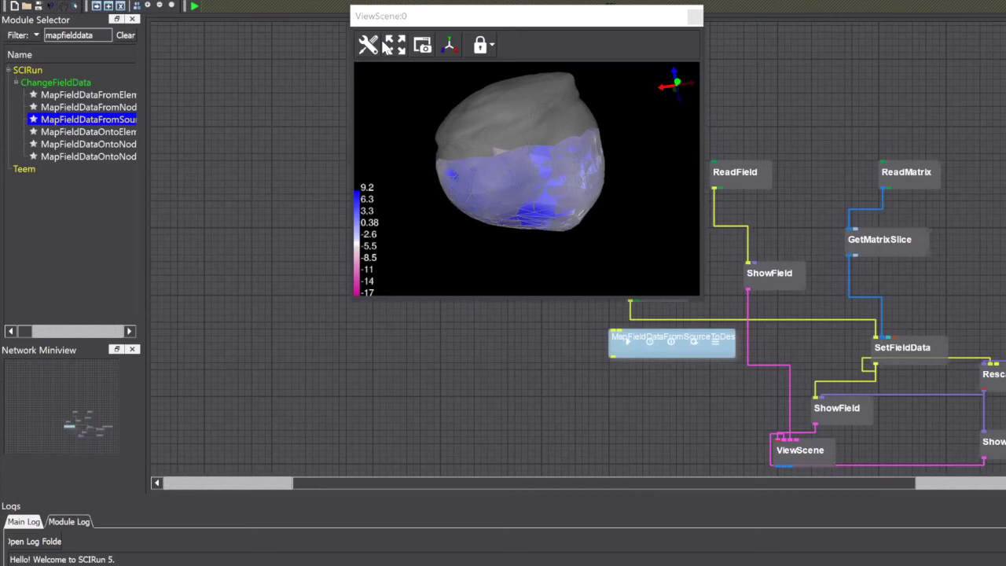
Clear the ViewScene window off the network and enlarge the network view around the two ReadField modules and the new mapping module
left_click_drag(680, 15, 579, 16)
left_click(596, 19)
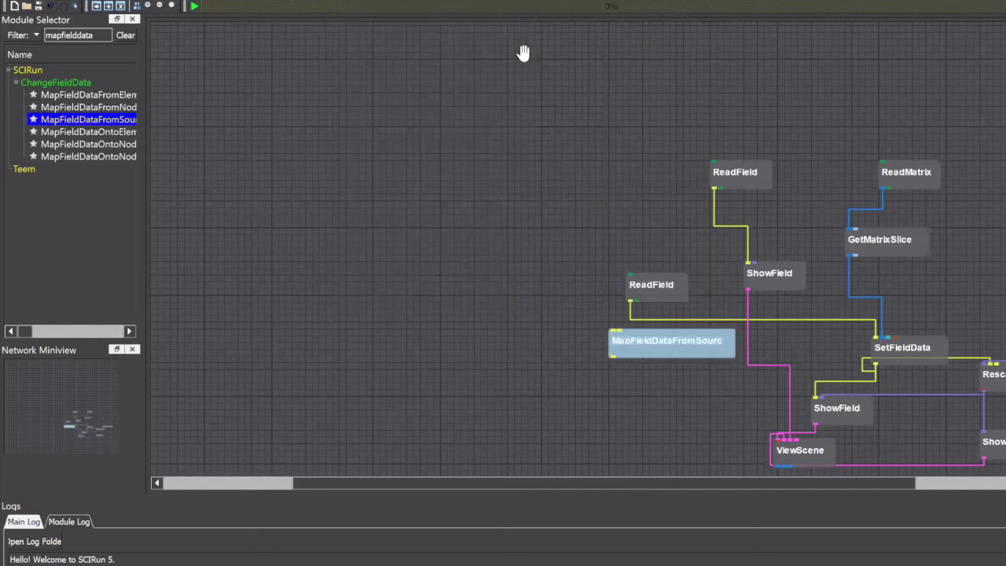
left_click(146, 6)
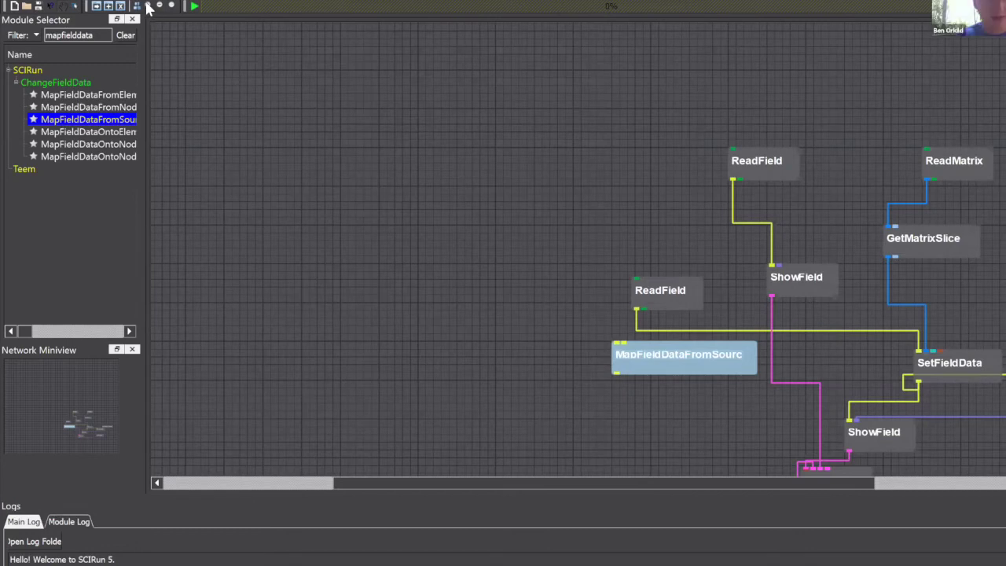
left_click(147, 6)
left_click(146, 6)
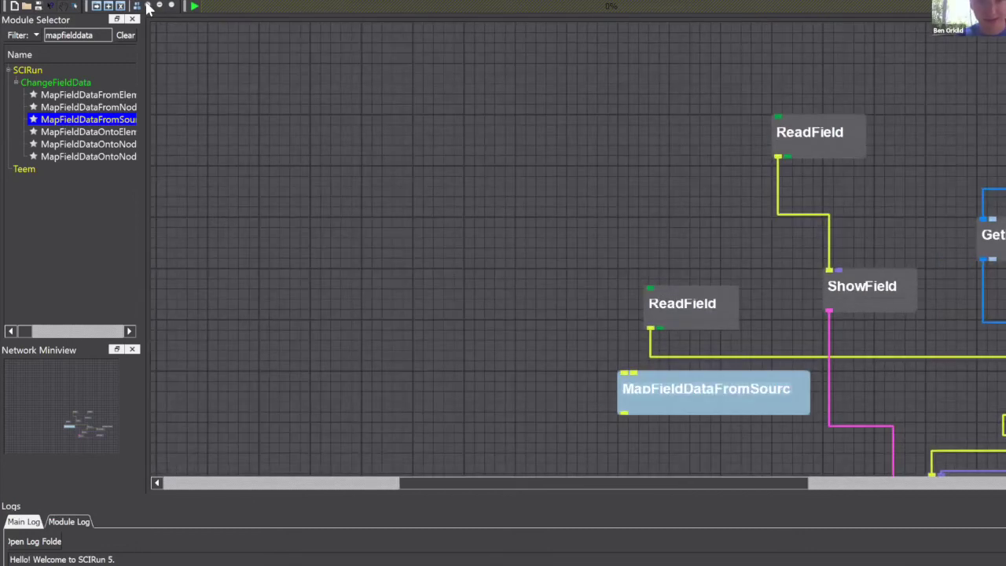
left_click_drag(481, 479, 617, 485)
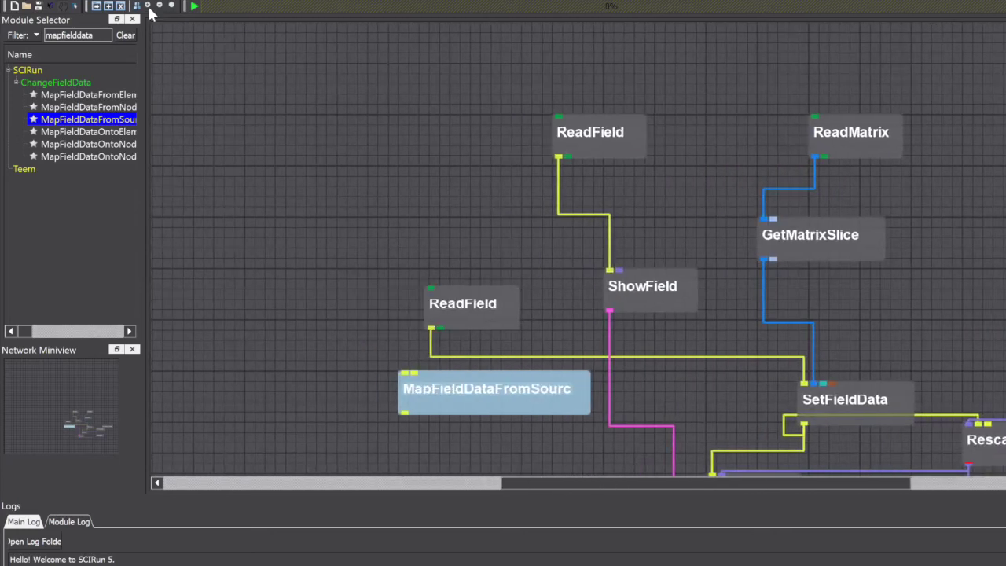
Connect the heart ReadField's field output to the second input of MapFieldDataFromSourceToDestination as the destination
left_click_drag(604, 488, 616, 488)
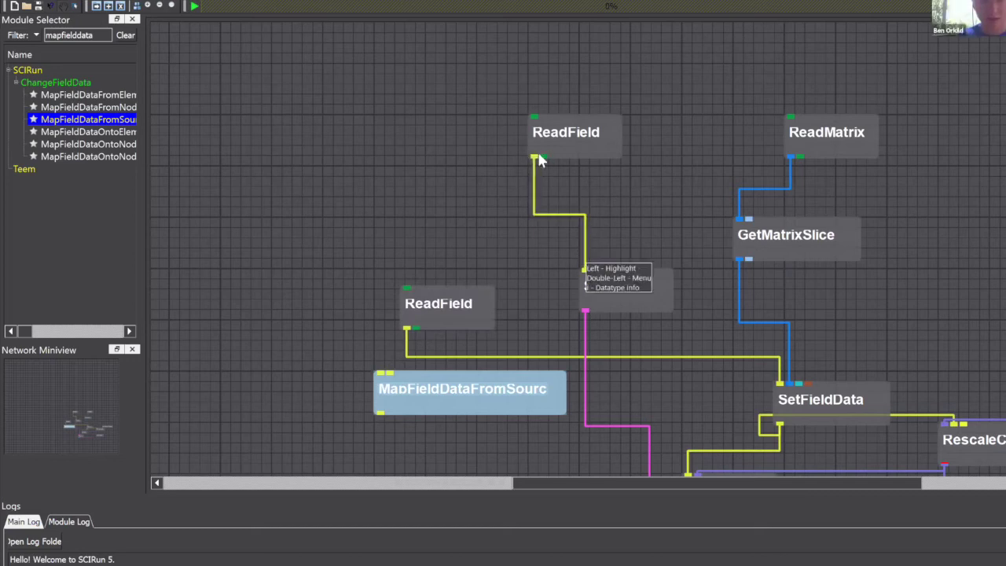
left_click_drag(536, 159, 387, 375)
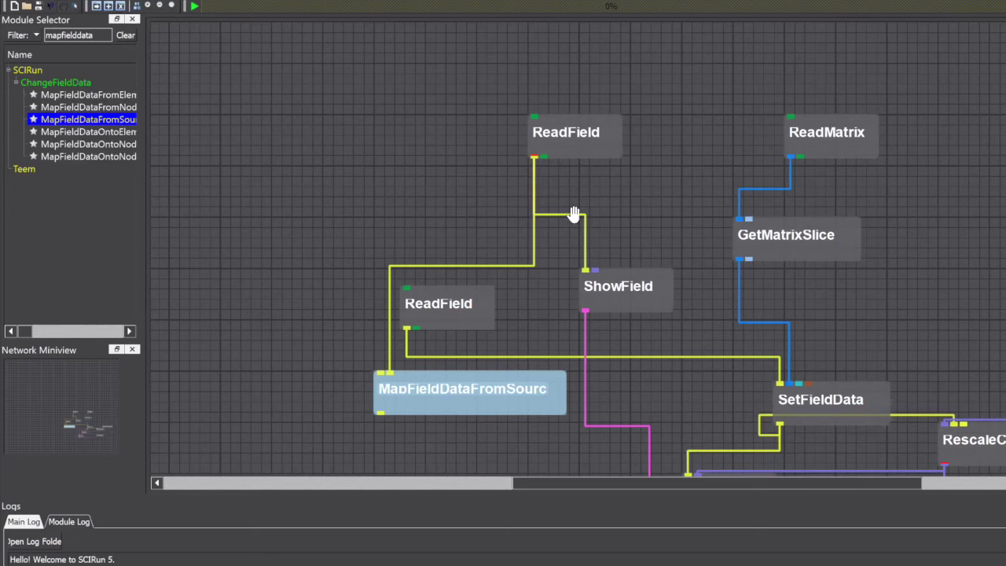
left_click(503, 358)
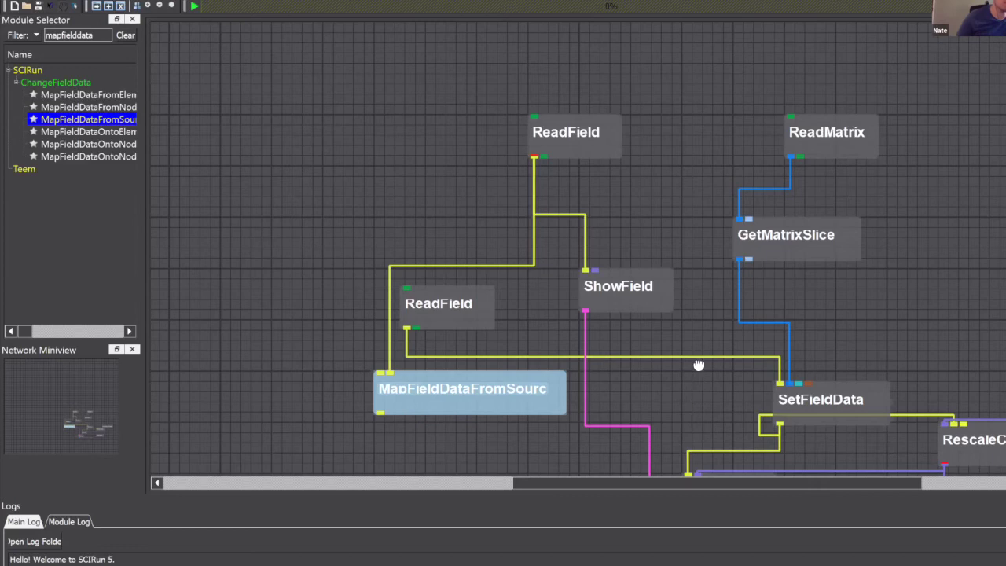
Connect the SetFieldData output to the first input of MapFieldDataFromSourceToDestination as the data source
scroll(698, 356, "down", 2)
scroll(677, 363, "up", 2)
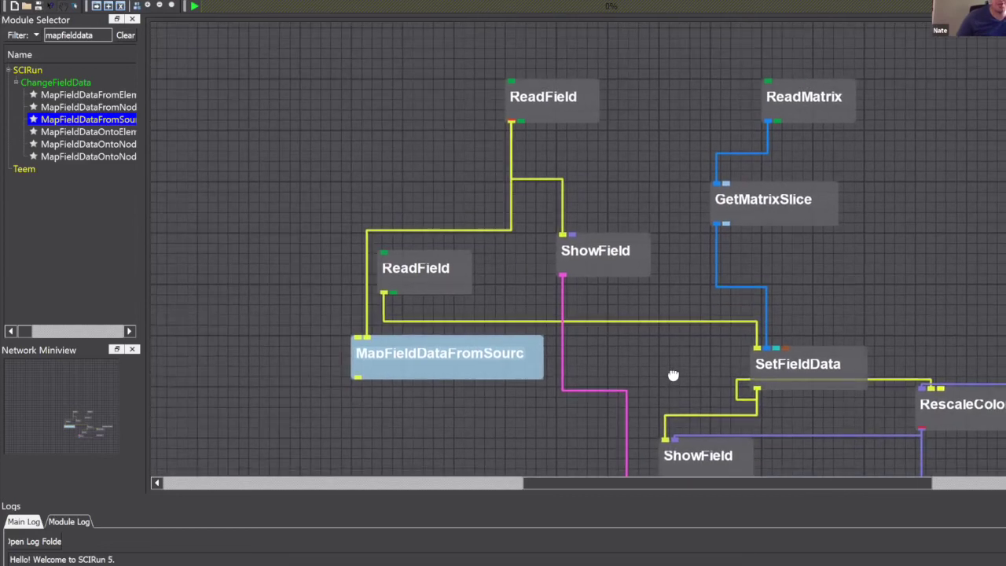
scroll(644, 340, "down", 3)
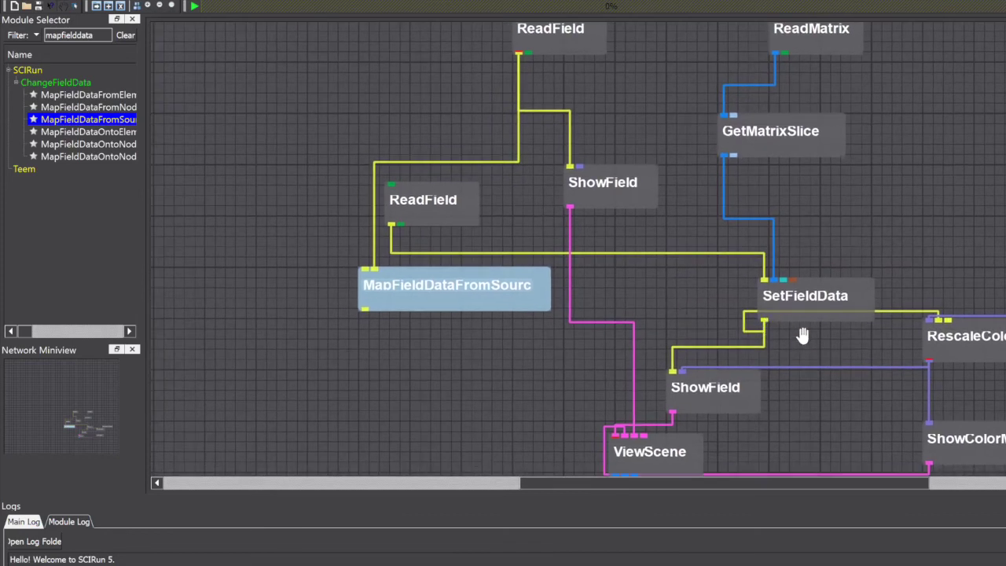
mouse_move(360, 272)
left_click_drag(363, 271, 376, 264)
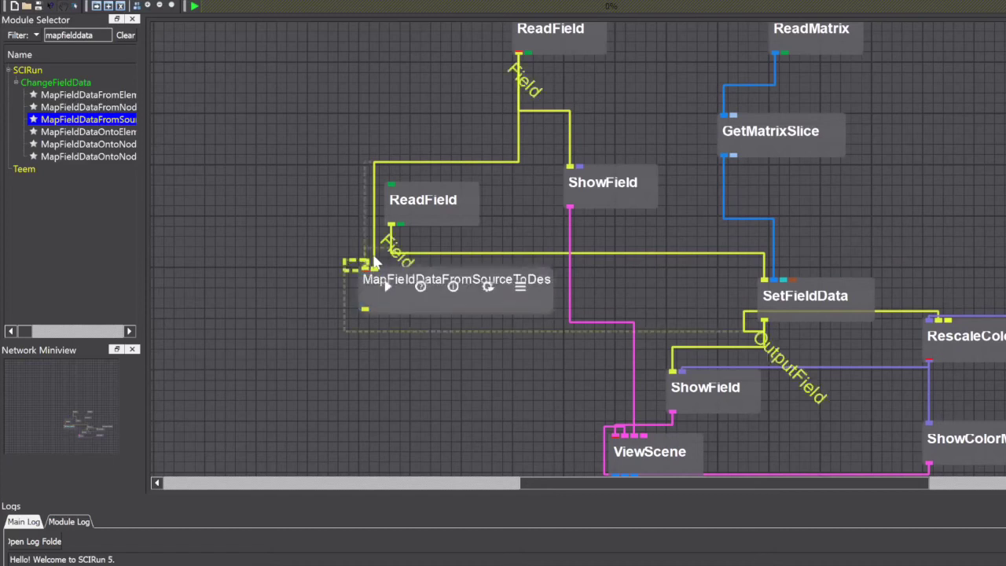
left_click_drag(477, 260, 765, 332)
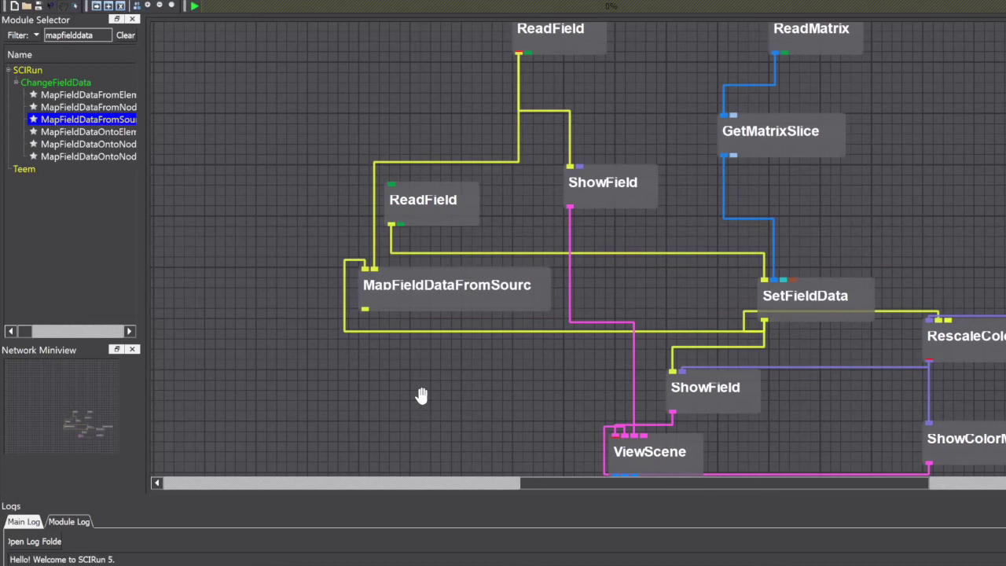
Add the note "This maps the data" to the MapFieldDataFromSourceToDestination module
mouse_move(480, 297)
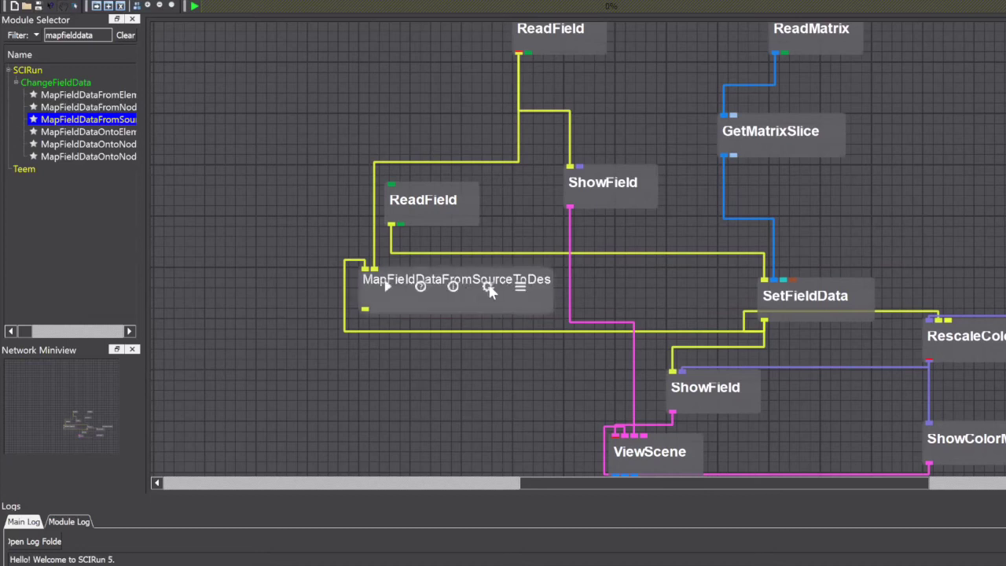
right_click(489, 290)
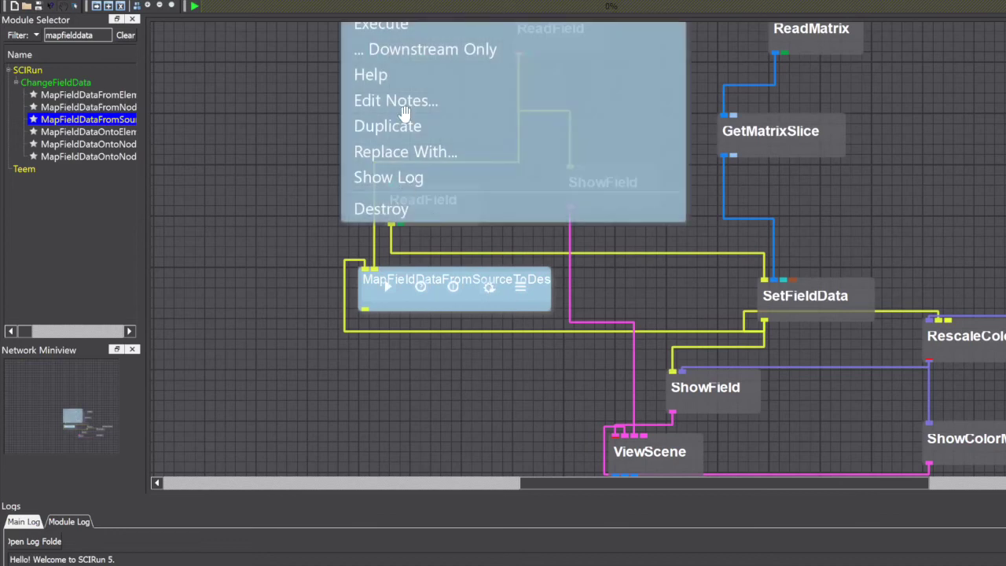
left_click(405, 103)
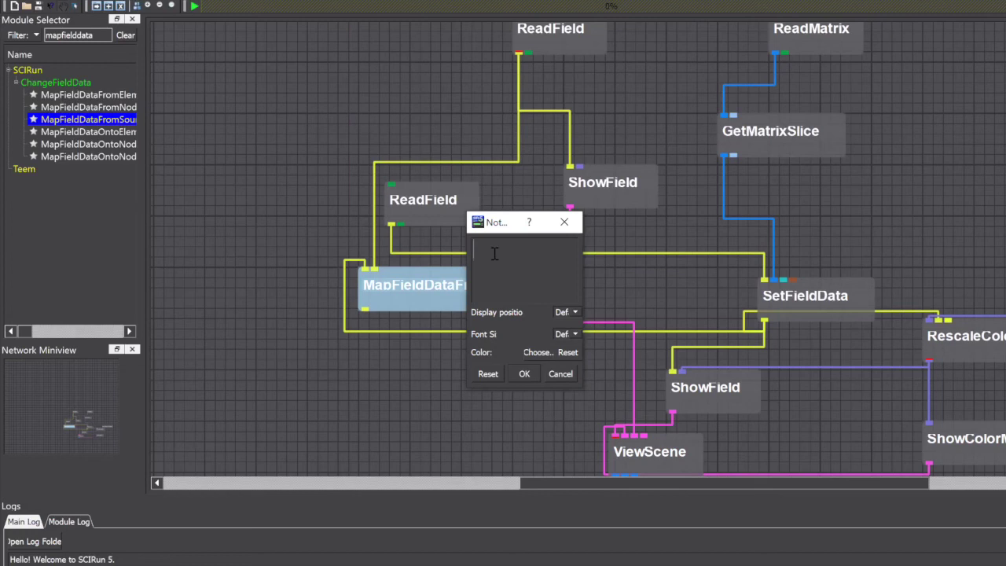
type("This map")
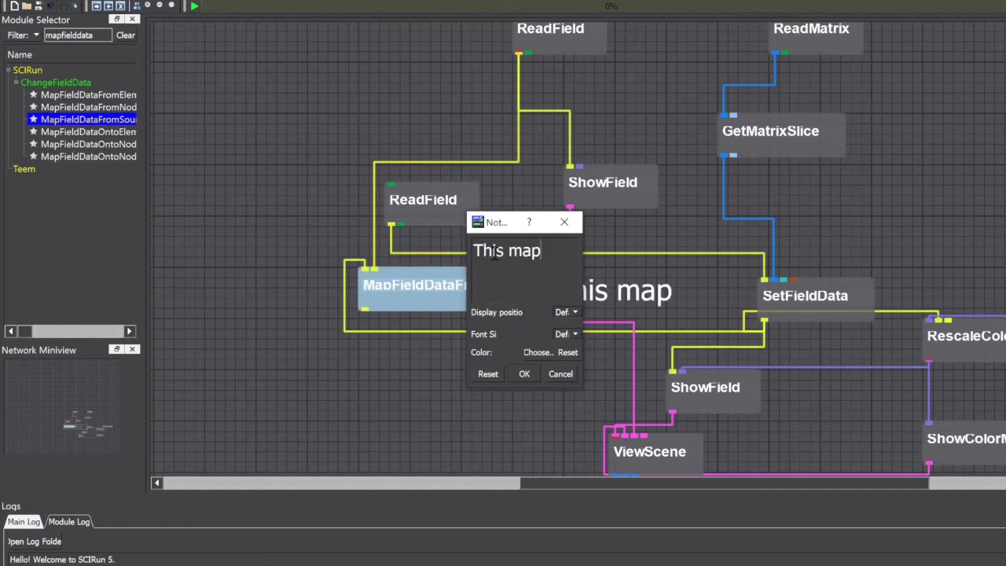
type("s the data")
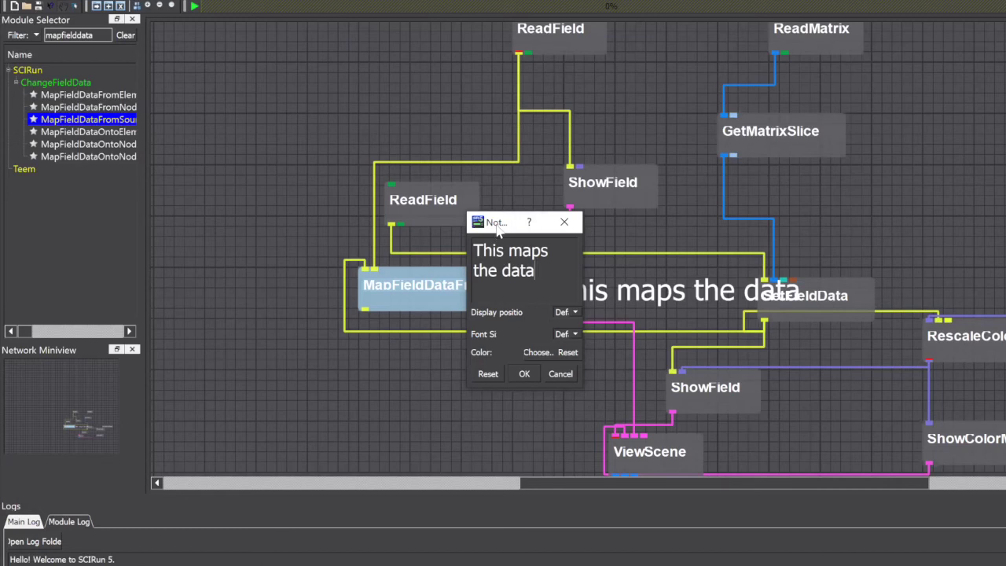
left_click_drag(497, 228, 482, 184)
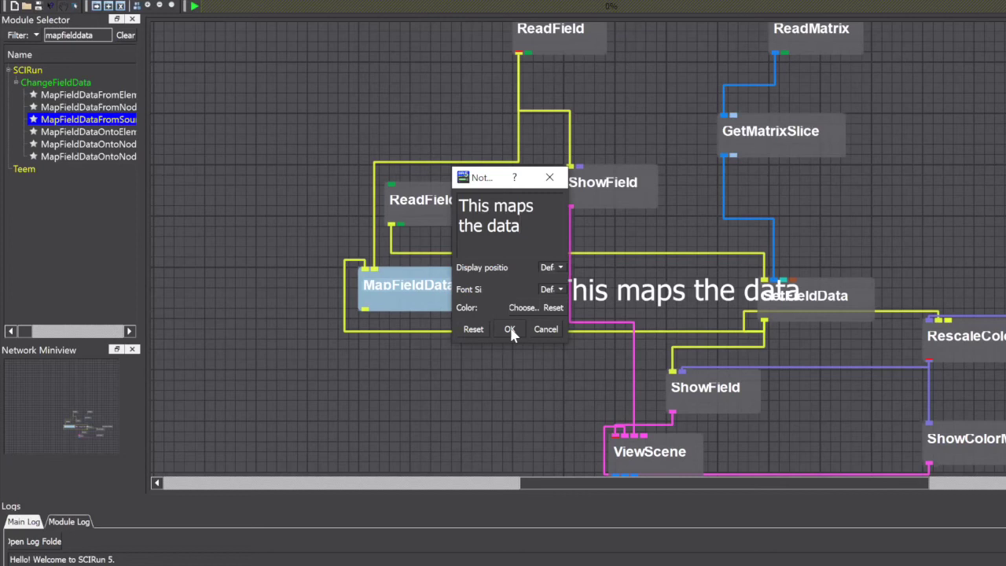
left_click(509, 330)
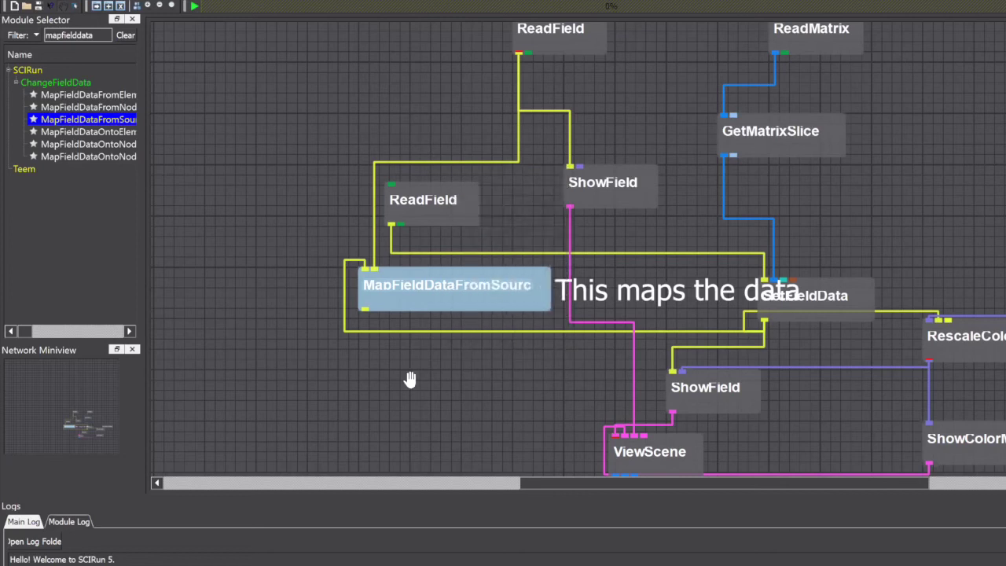
left_click(621, 293)
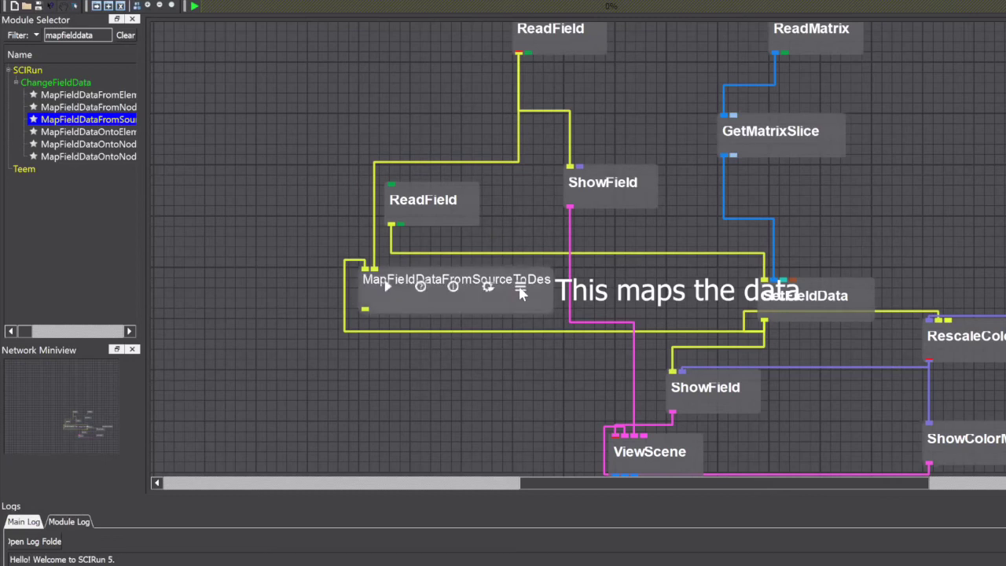
Review the mapping module's interpolation basis, search options and default value settings, and close its settings
left_click(519, 289)
left_click_drag(343, 55, 678, 57)
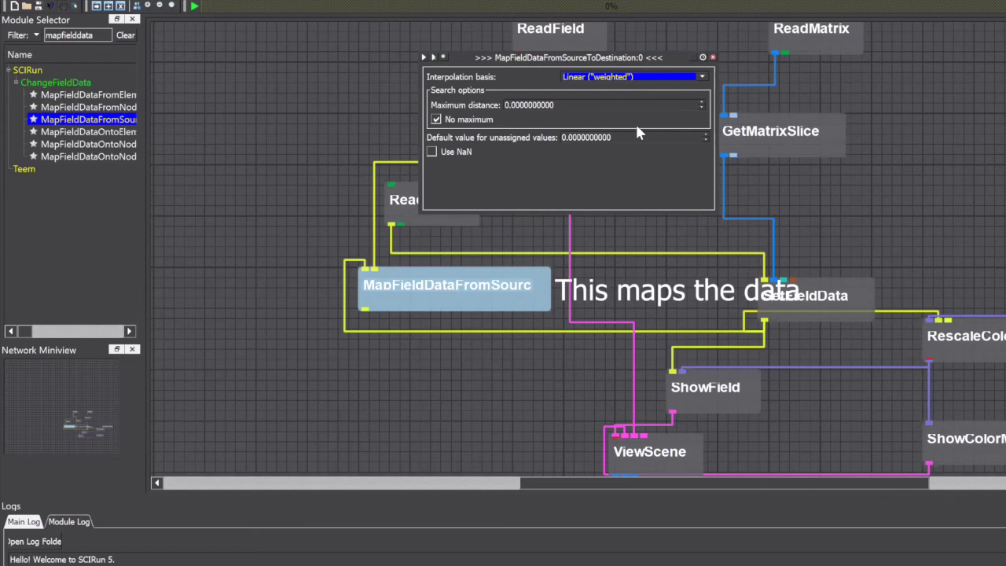
left_click(713, 57)
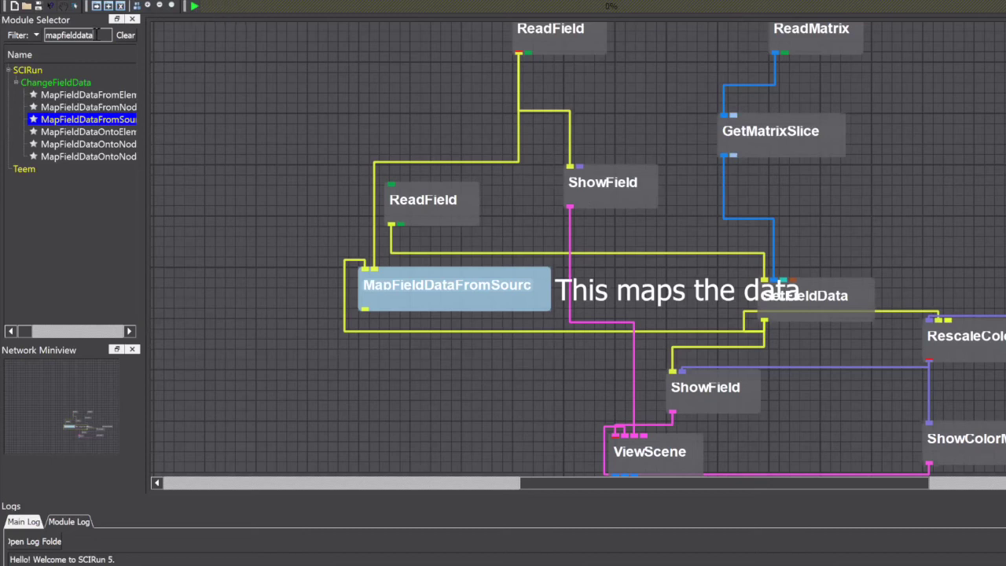
Clear the module filter, add a ShowField module from the favorites and place it directly below MapFieldDataFromSourceToDestination
key("BackSpace")
key("BackSpace")
key("BackSpace")
key("BackSpace")
key("BackSpace")
key("BackSpace")
key("BackSpace")
key("BackSpace")
key("BackSpace")
key("BackSpace")
key("BackSpace")
key("BackSpace")
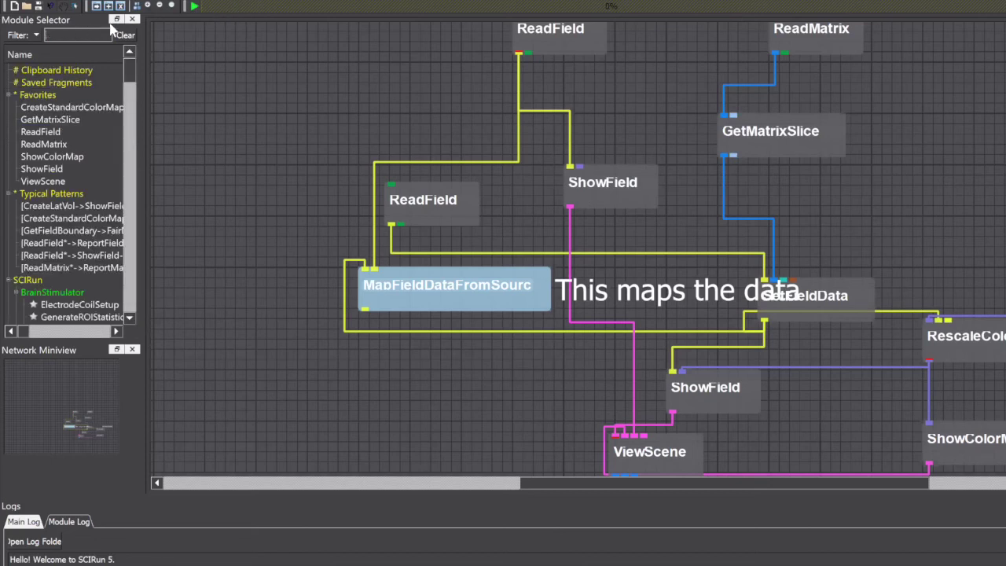
left_click(75, 168)
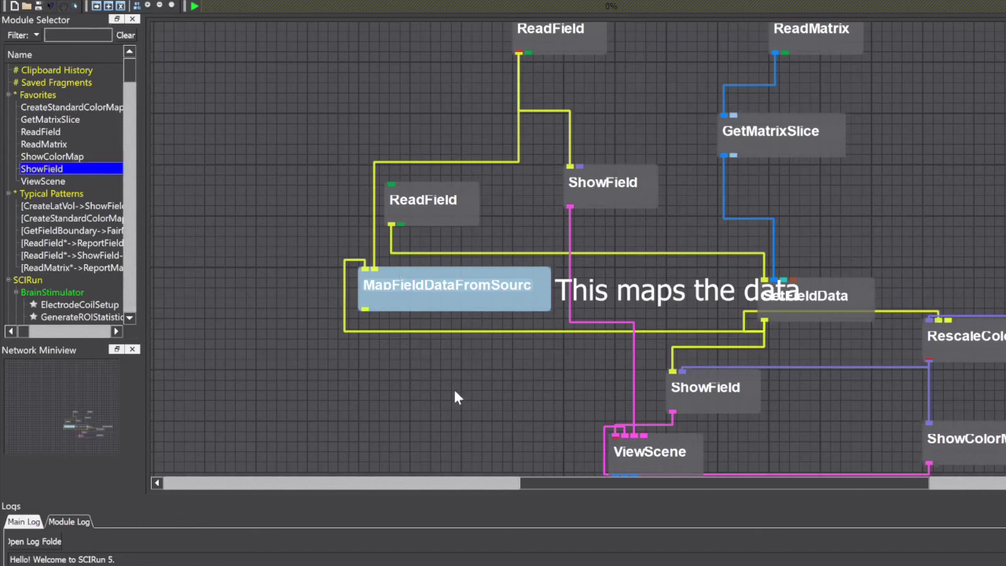
left_click_drag(437, 388, 436, 376)
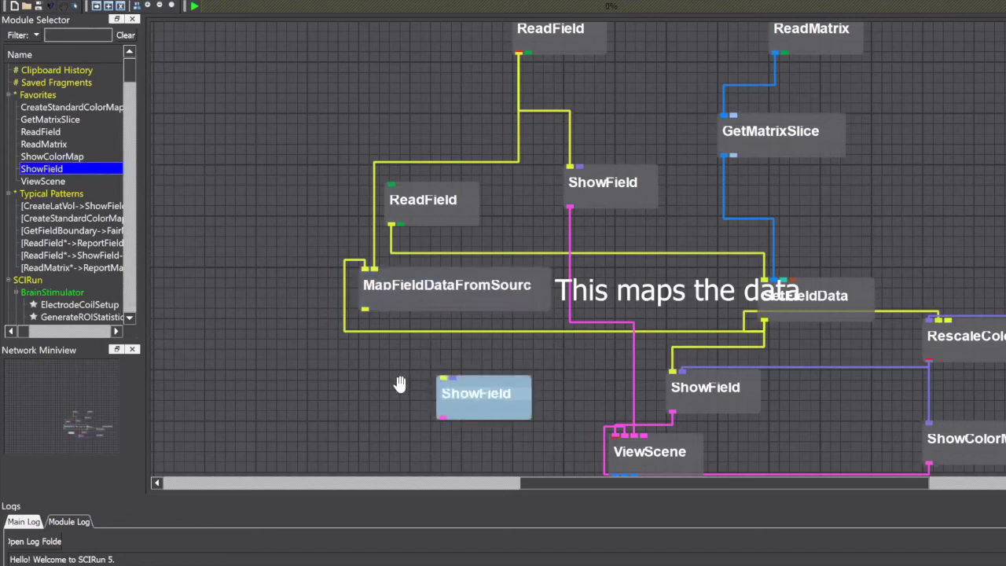
left_click_drag(496, 406, 417, 401)
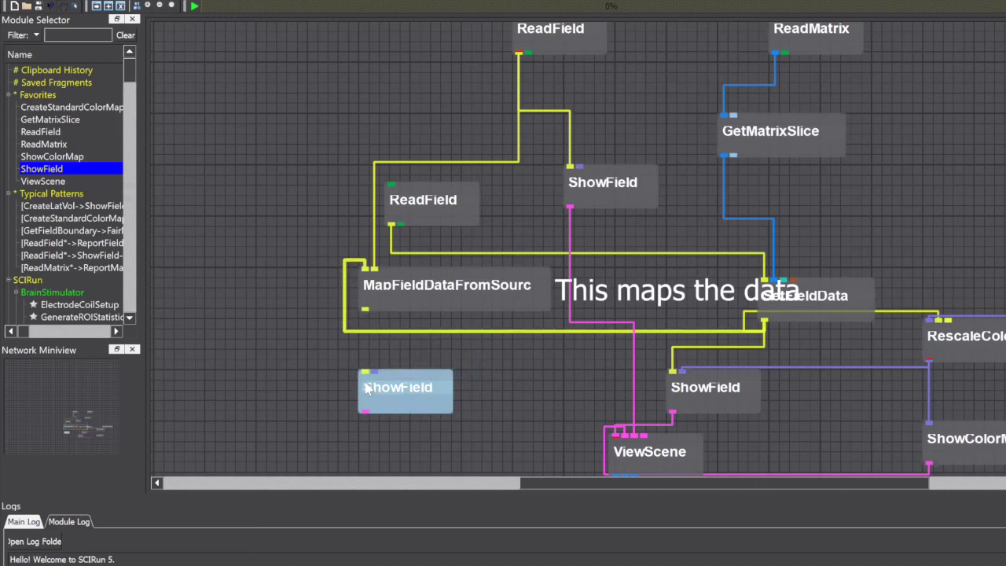
Connect the new ShowField's field input to the mapping module's output and its color map input to RescaleColorMap
mouse_move(365, 379)
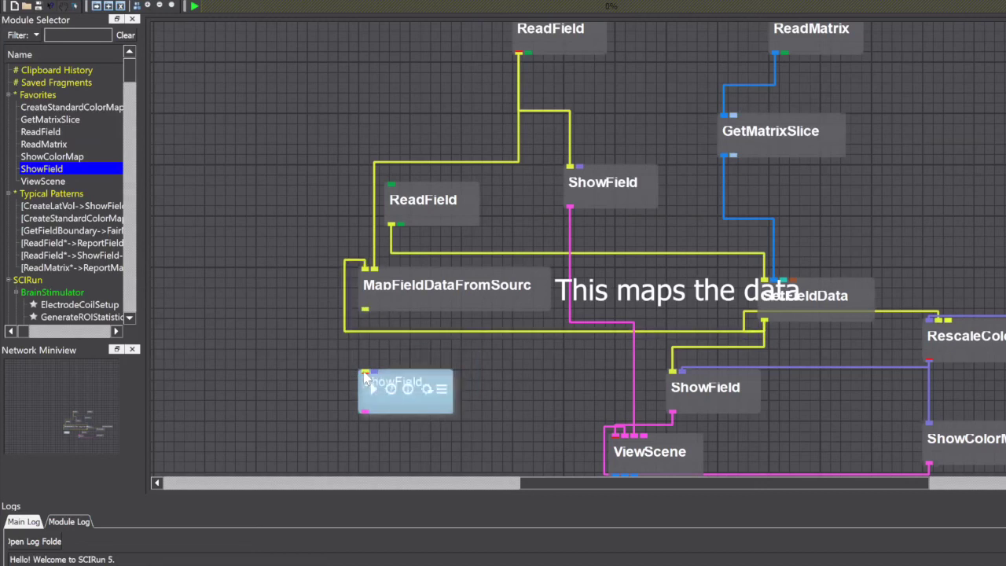
left_click_drag(365, 378, 375, 333)
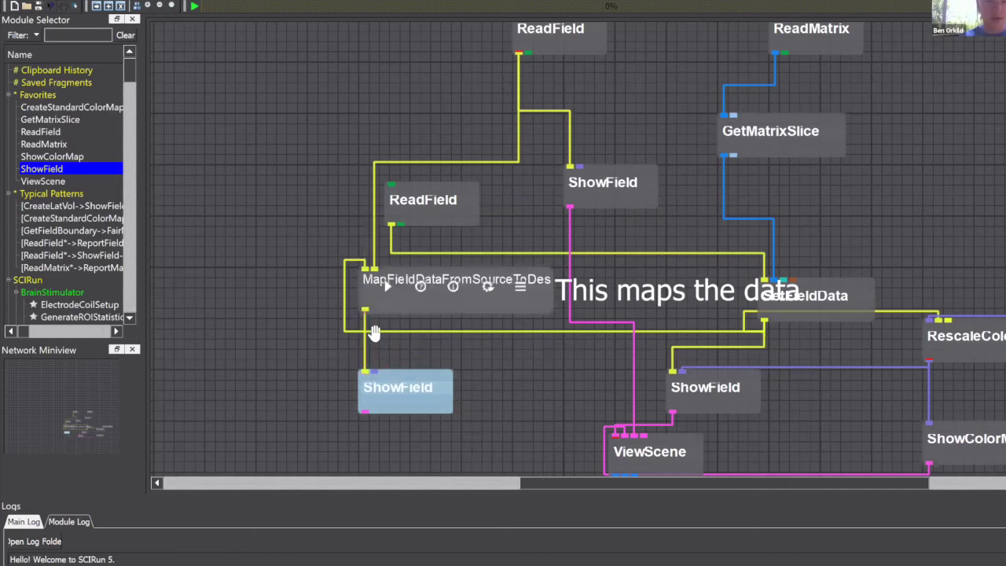
left_click(46, 181)
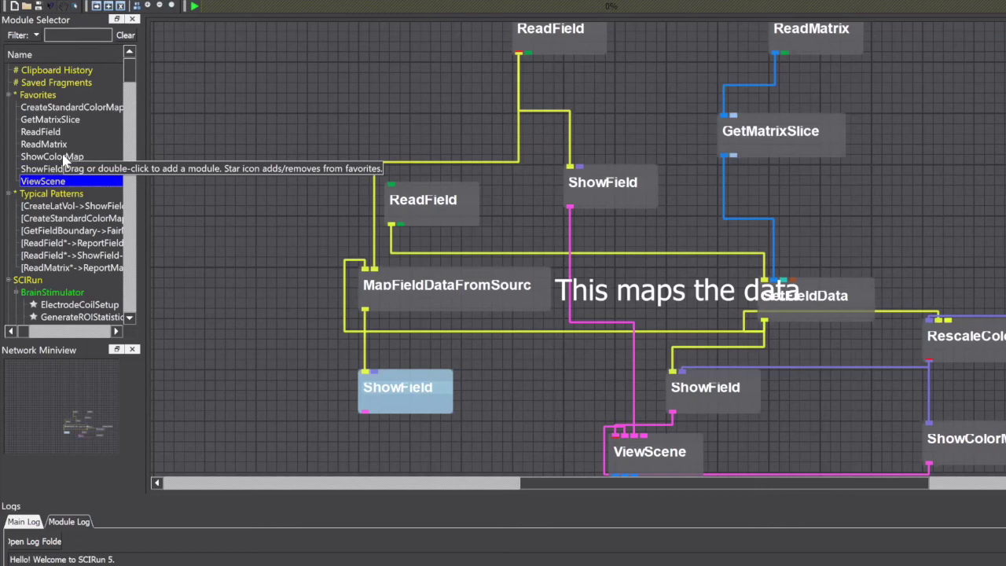
left_click_drag(883, 184, 822, 150)
mouse_move(822, 346)
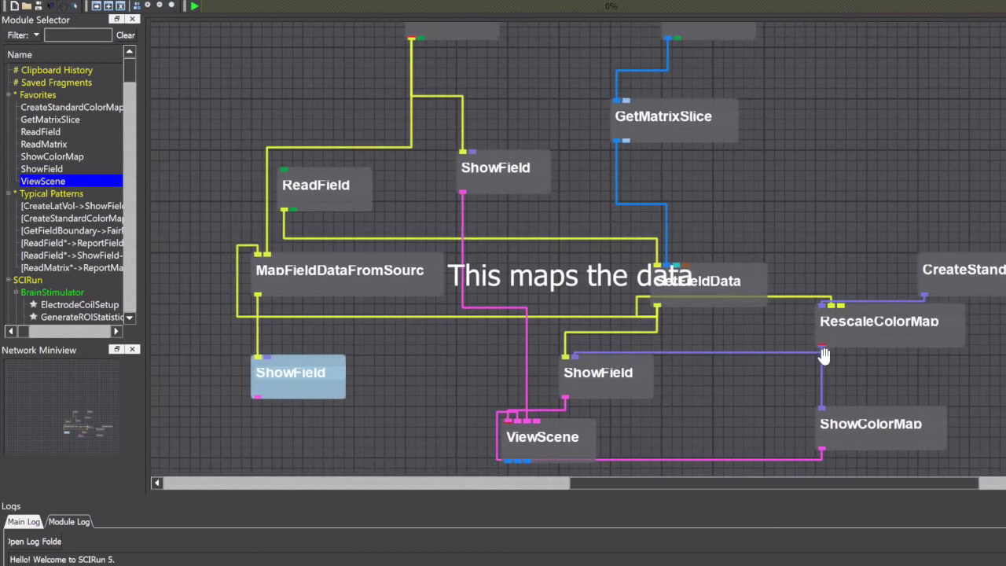
left_click_drag(822, 346, 309, 334)
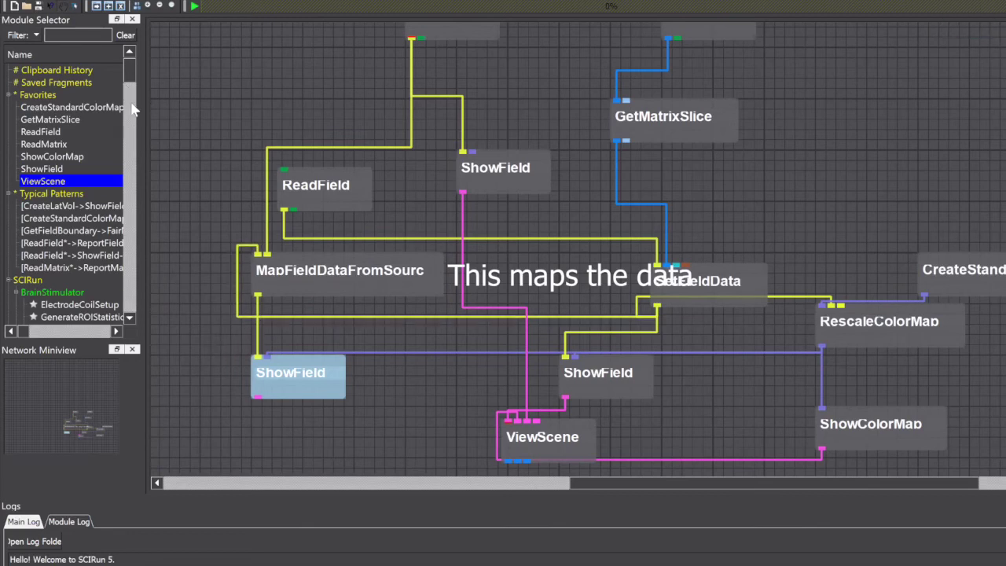
Connect the new ShowField's output to the free ViewScene input and execute the network
left_click(46, 169)
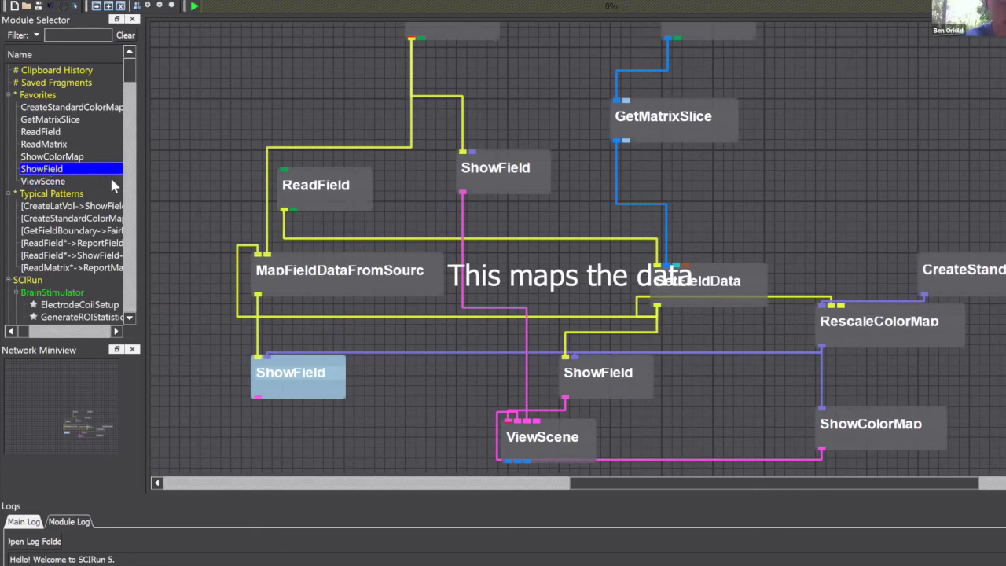
mouse_move(281, 395)
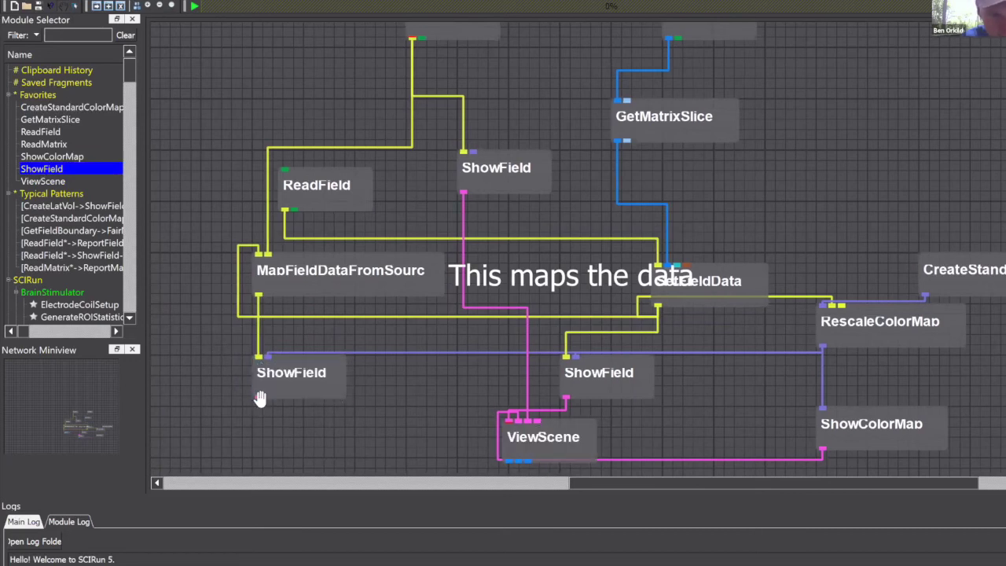
left_click_drag(259, 398, 546, 421)
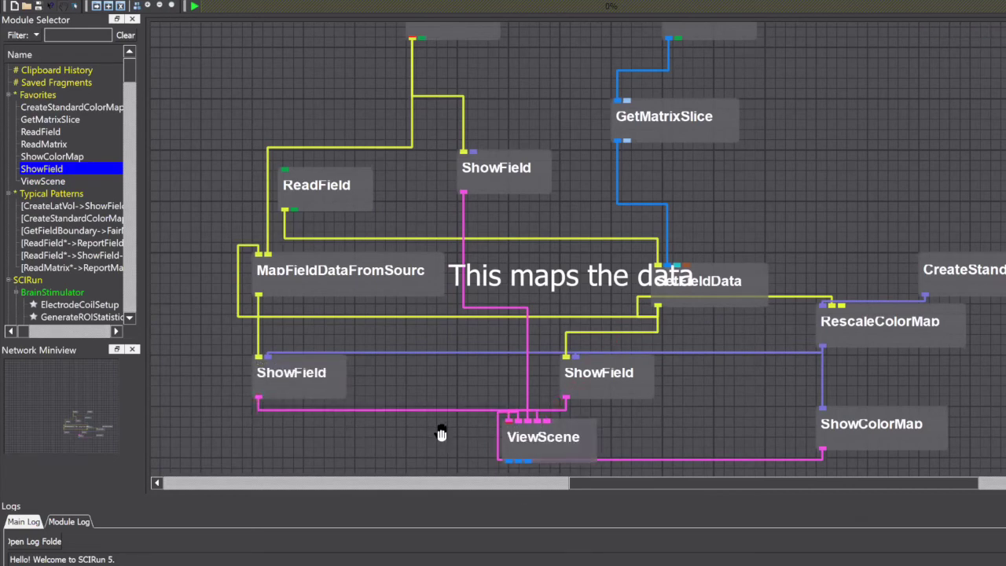
left_click(194, 7)
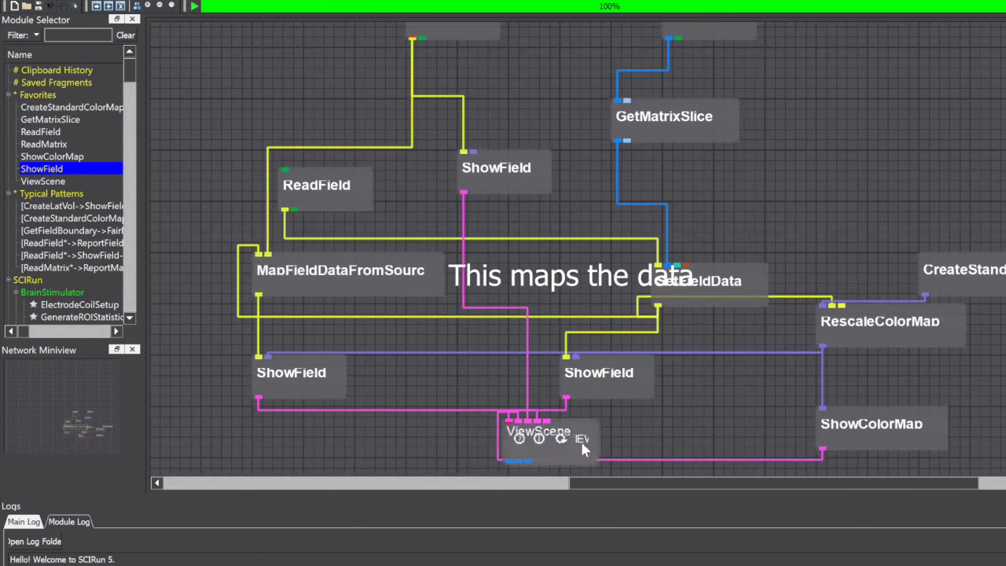
Open the ViewScene window, check the object selection in its configuration, and rotate the model to inspect the mapped heart data
left_click(582, 440)
left_click_drag(400, 142, 370, 126)
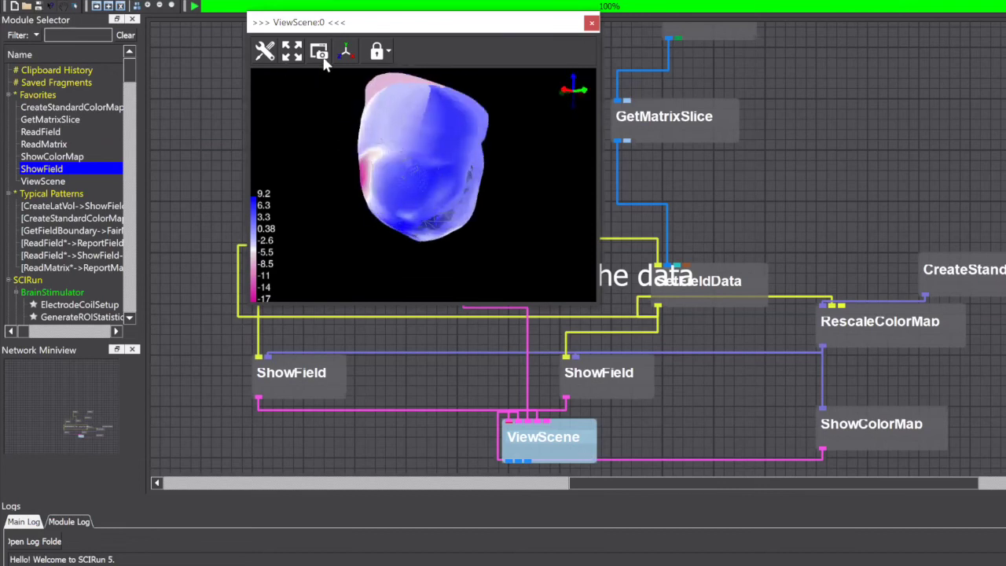
left_click(265, 51)
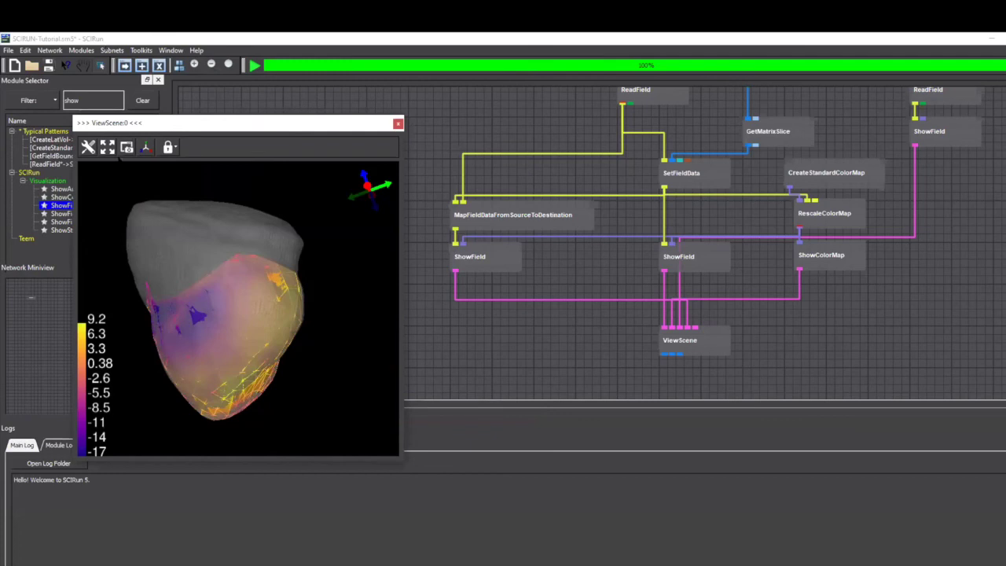
left_click(89, 147)
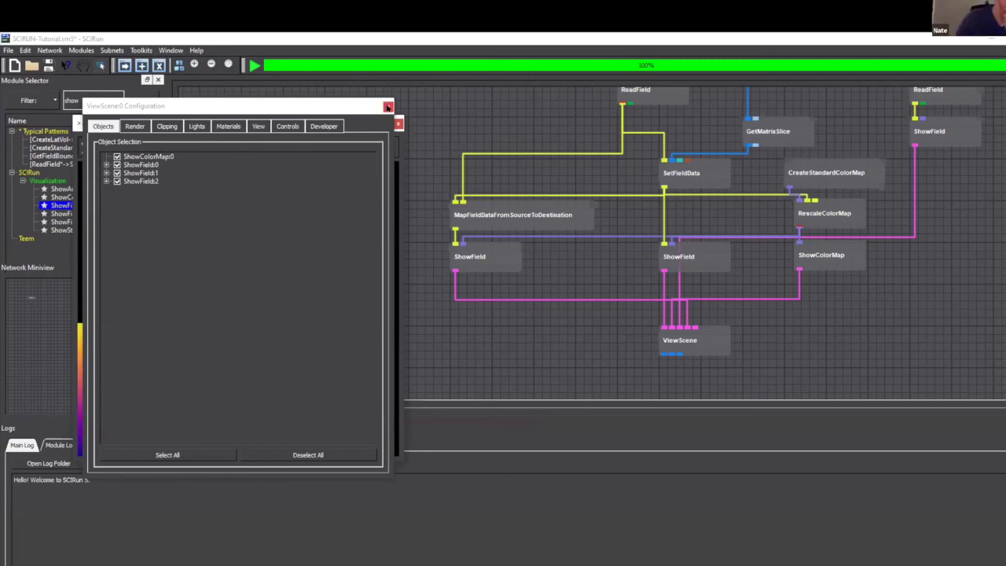
left_click(387, 107)
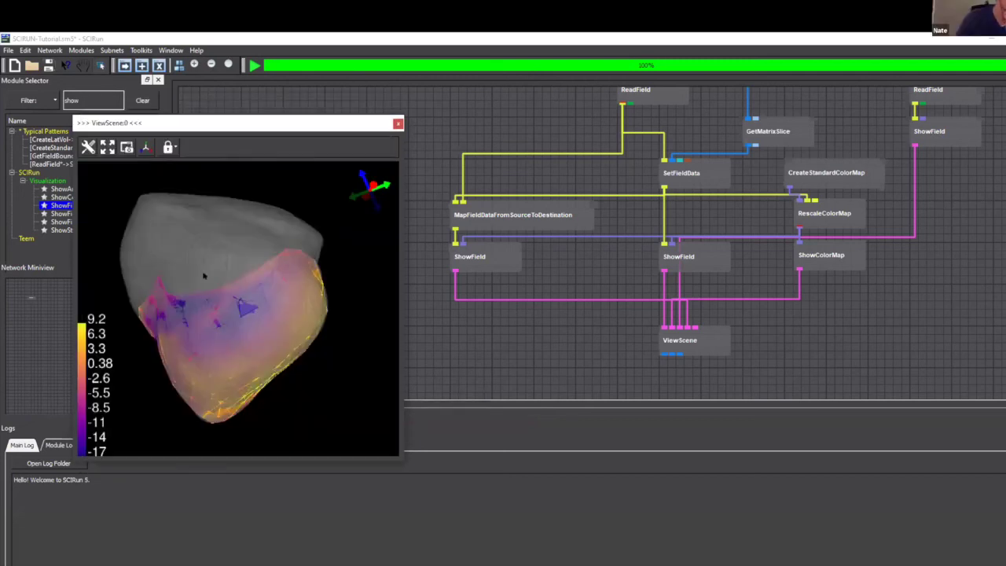
left_click_drag(249, 305, 290, 300)
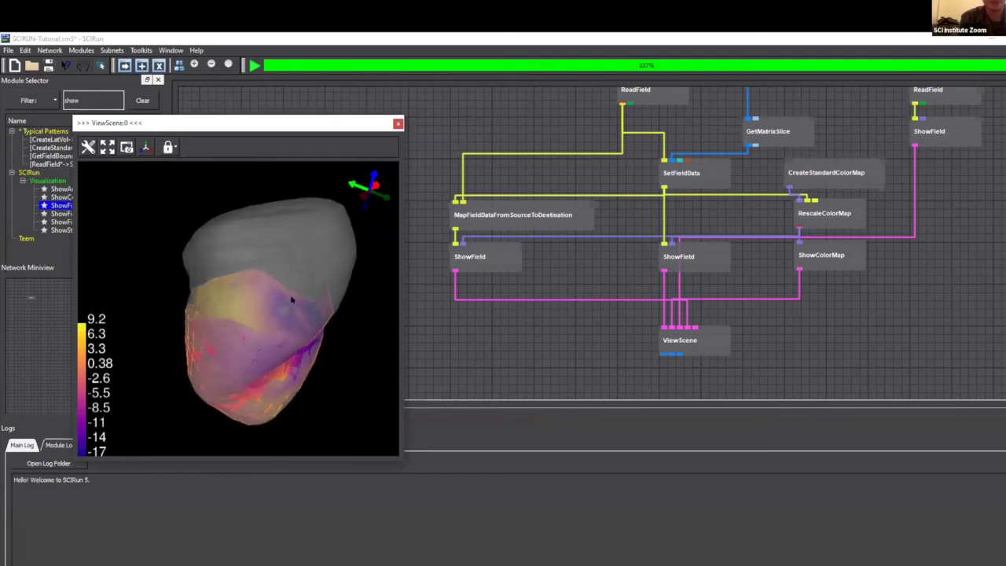
Set the field name of the ShowField fed by MapFieldDataFromSourceToDestination to "Heart with DAta" and execute the network
left_click_drag(295, 311, 308, 302)
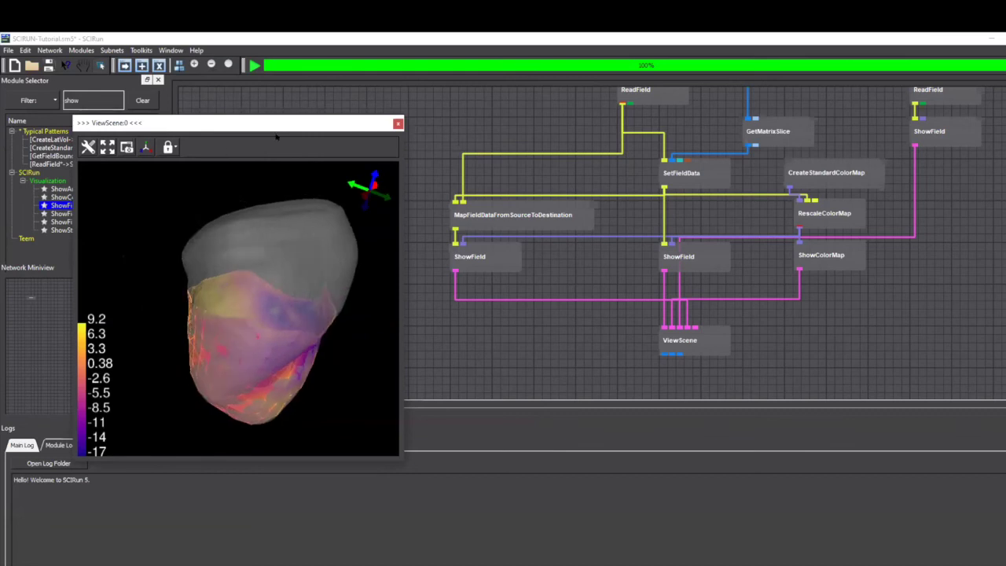
mouse_move(502, 258)
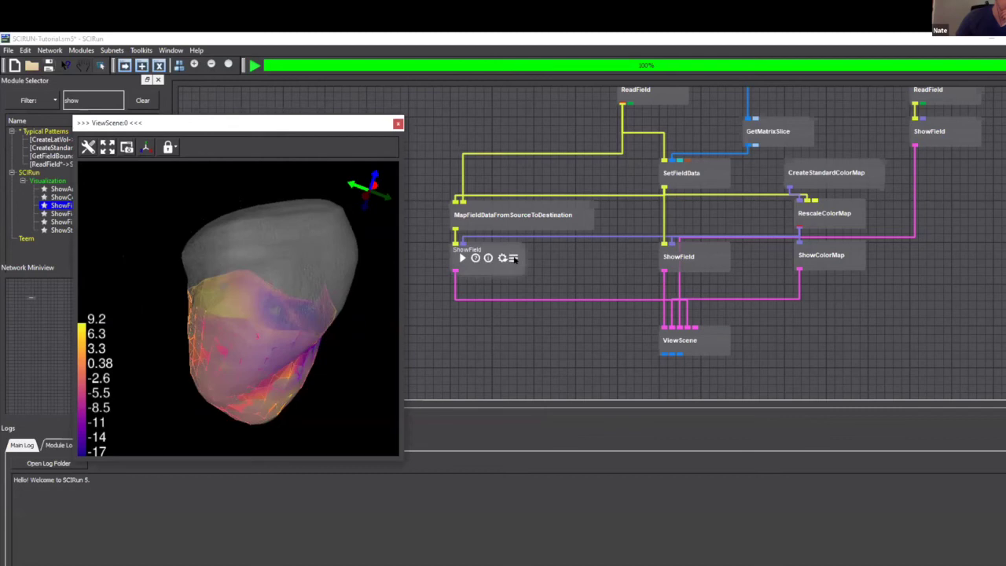
left_click(503, 258)
left_click(102, 163)
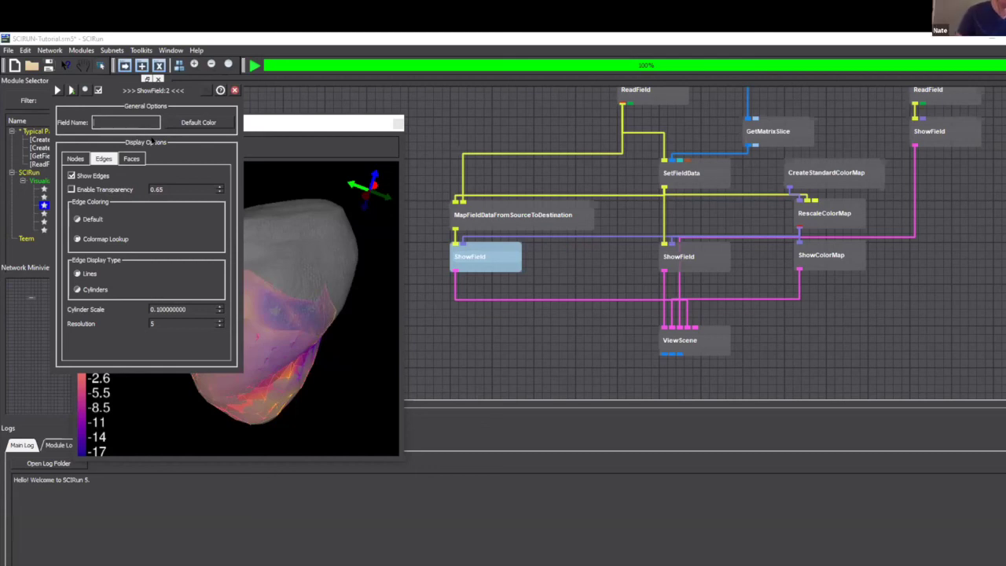
type("Heart with DAs")
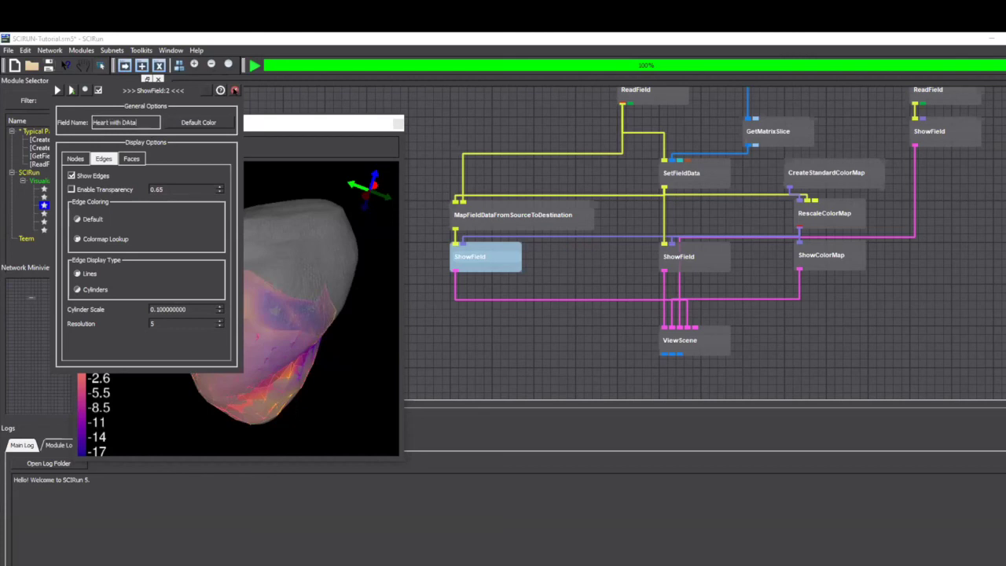
left_click(235, 91)
left_click(437, 311)
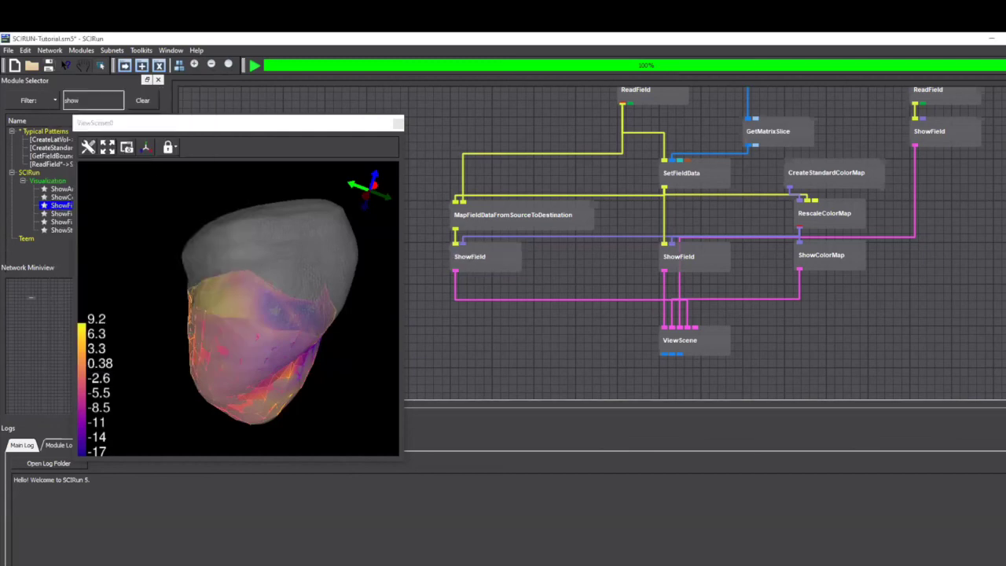
left_click(255, 66)
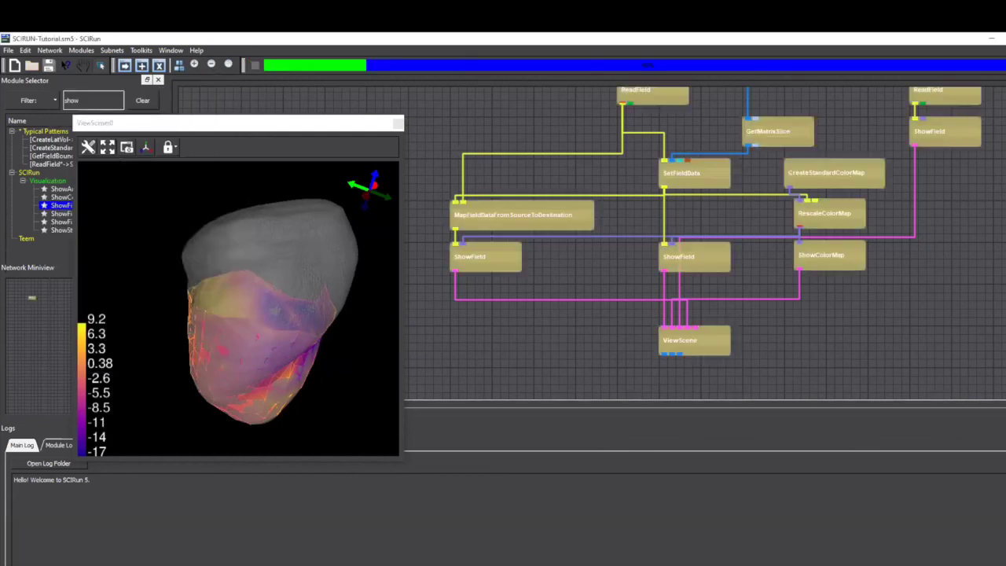
Limit the ViewScene object selection to "Heart with DAta" and rotate the model to inspect it
left_click_drag(257, 322, 258, 299)
left_click(88, 147)
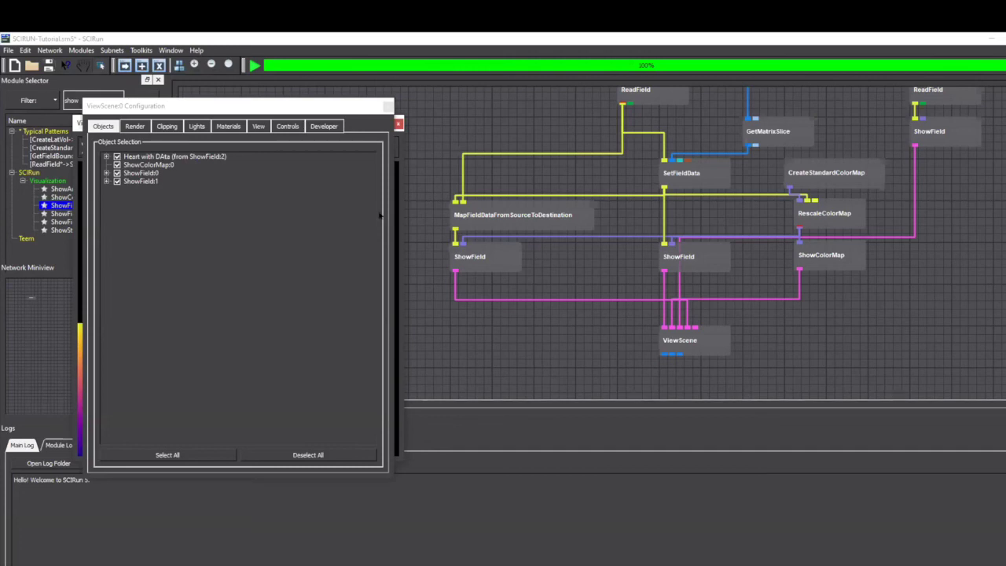
left_click(172, 296)
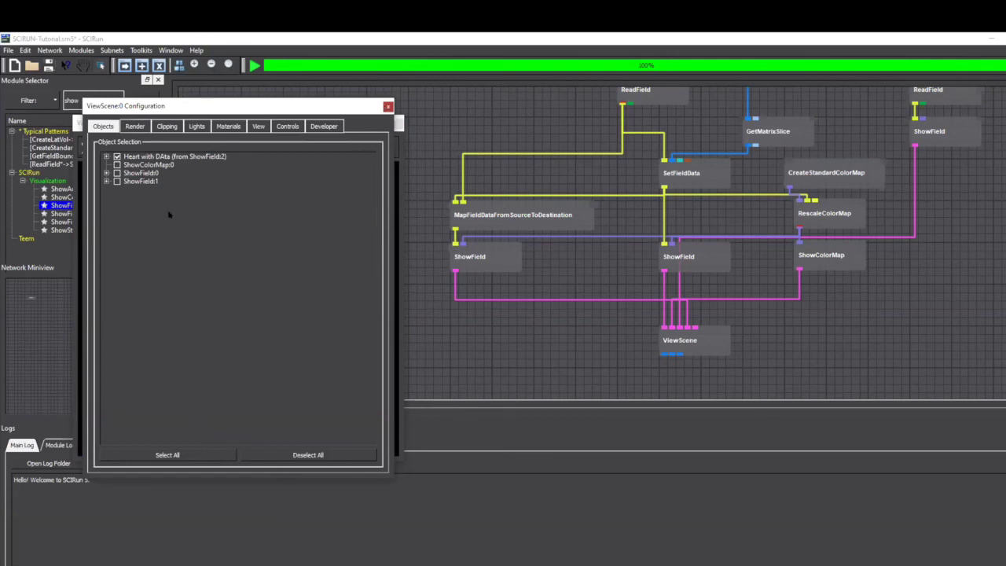
left_click(387, 106)
left_click_drag(296, 358, 314, 319)
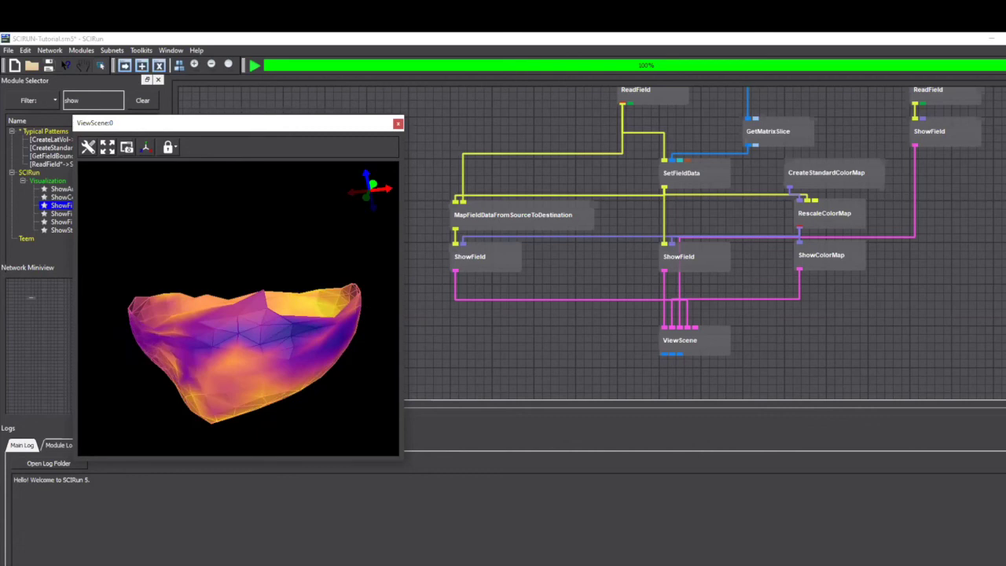
Move ShowColorMap slightly right and the mapped data's ShowField lower to separate their connection lines
mouse_move(848, 267)
left_click_drag(840, 267, 870, 264)
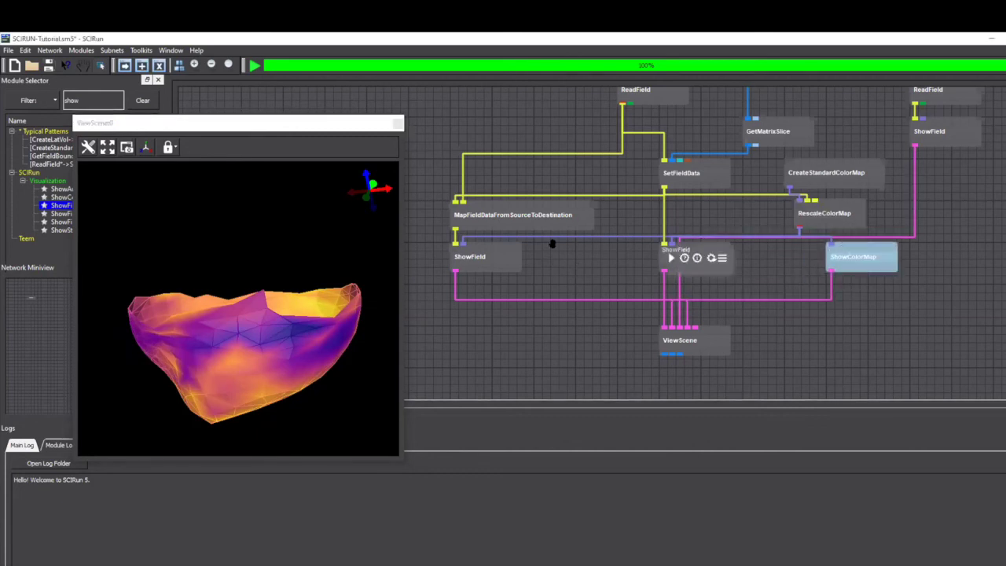
left_click_drag(493, 269, 494, 311)
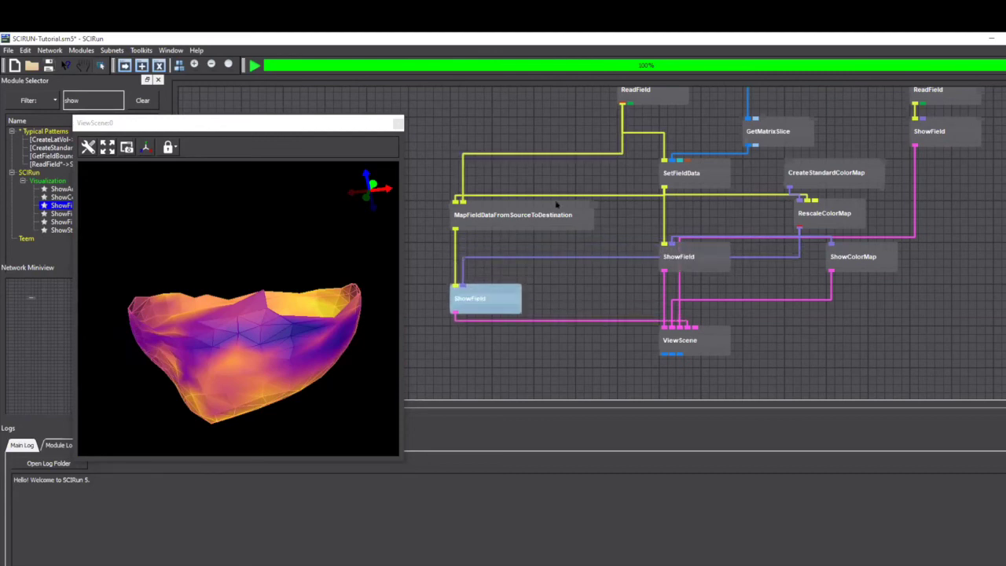
Check which file is read by the ReadField connected to both SetFieldData and the mapping module
scroll(557, 205, "up", 3)
mouse_move(652, 228)
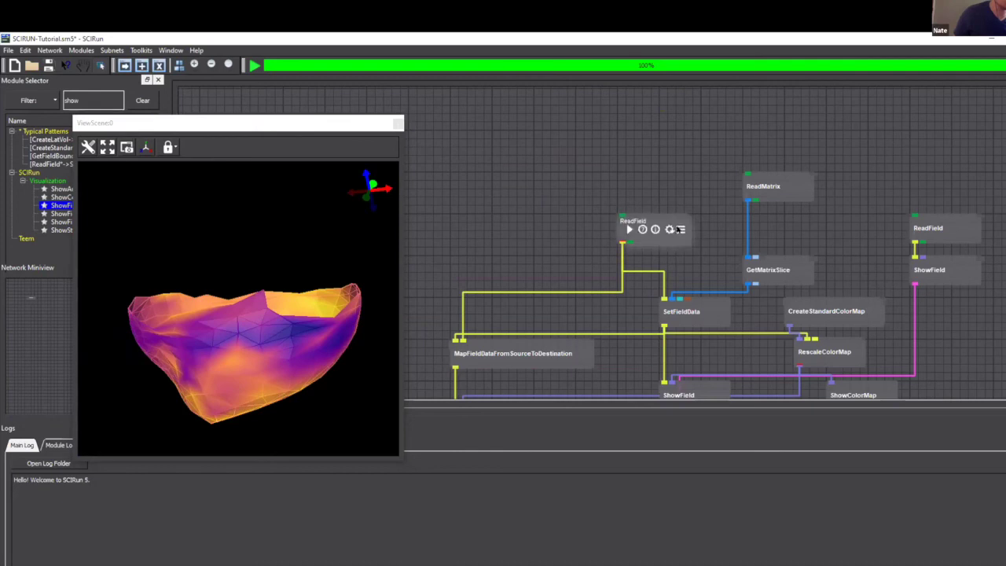
left_click(670, 229)
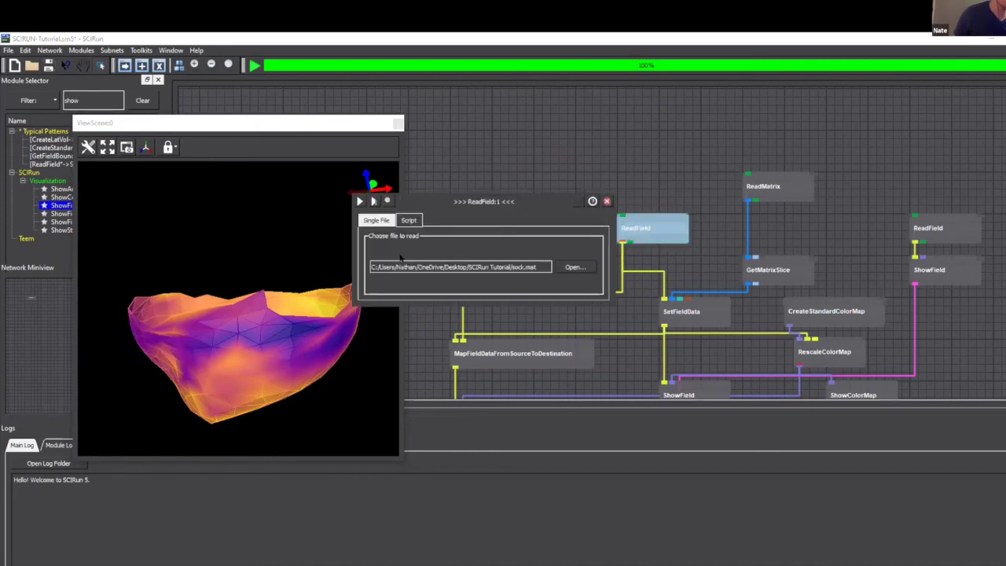
left_click(607, 201)
Move RescaleColorMap slightly left under CreateStandardColorMap and highlight SetFieldData to trace its connection to the mapping module
mouse_move(463, 345)
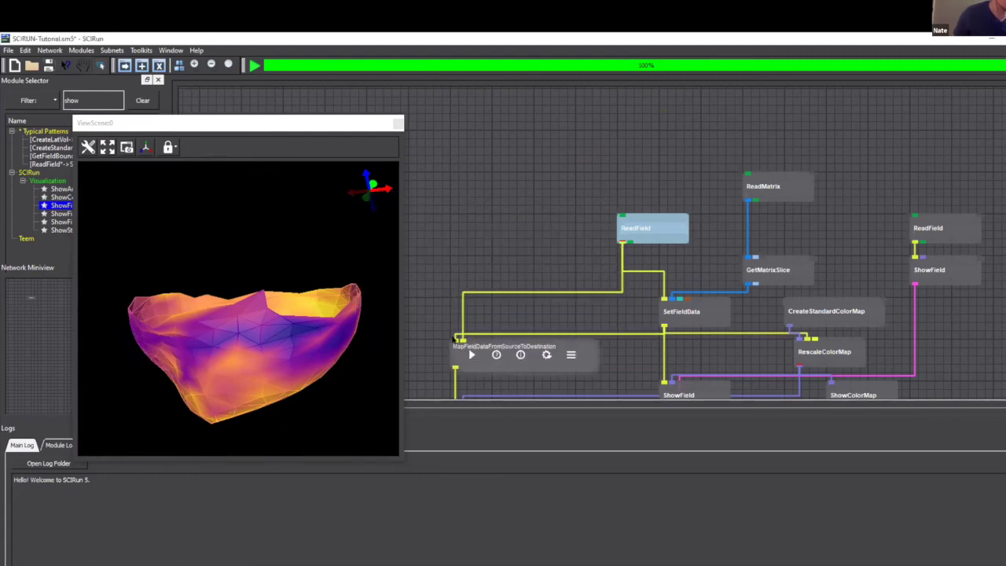
left_click_drag(840, 345, 828, 337)
left_click(722, 297)
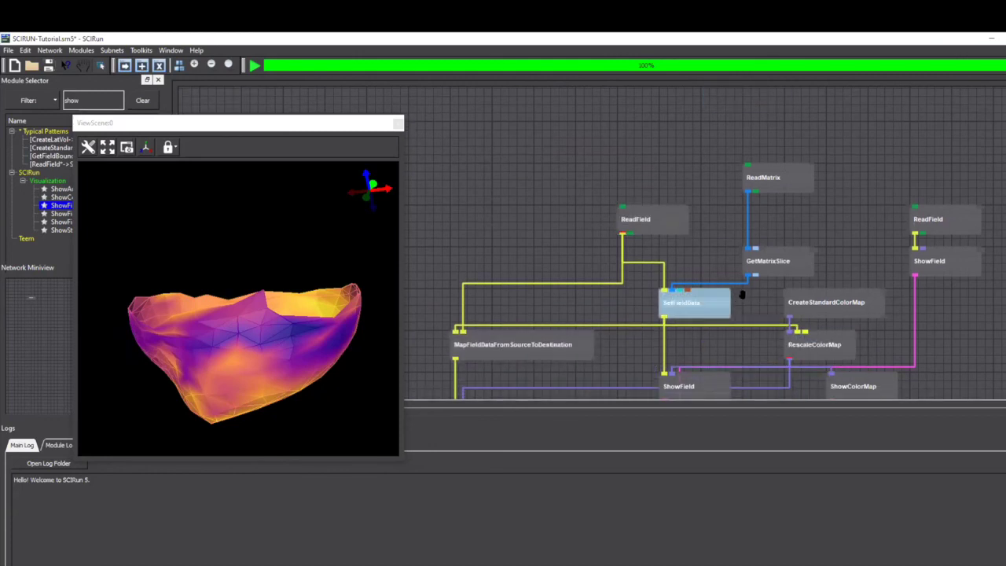
mouse_move(724, 294)
left_mouse_down()
mouse_move(751, 295)
mouse_move(724, 295)
left_mouse_up()
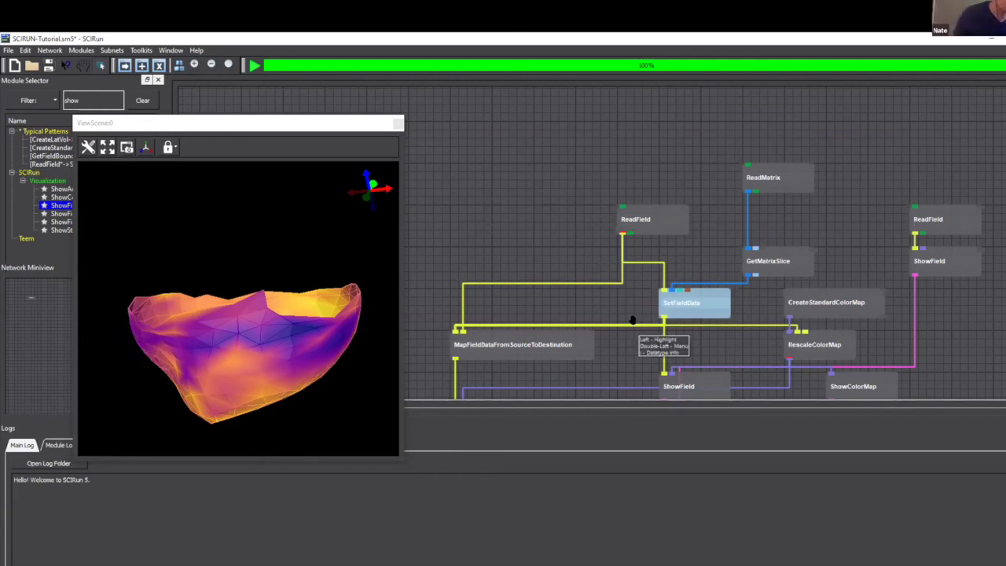
Replace the sock ReadField connection to the mapping module's second input with one from the heart ReadField, and execute the network
mouse_move(778, 180)
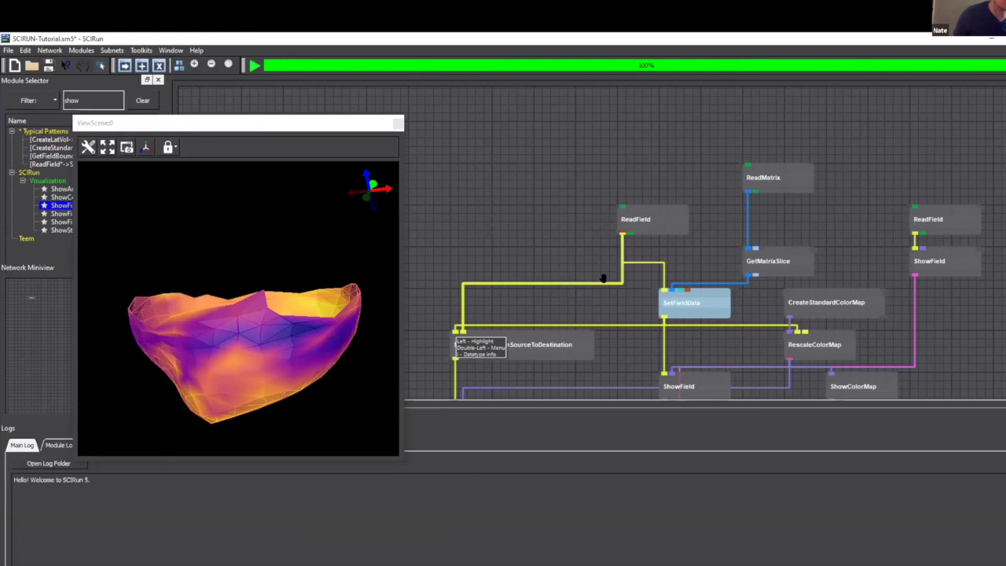
mouse_move(914, 222)
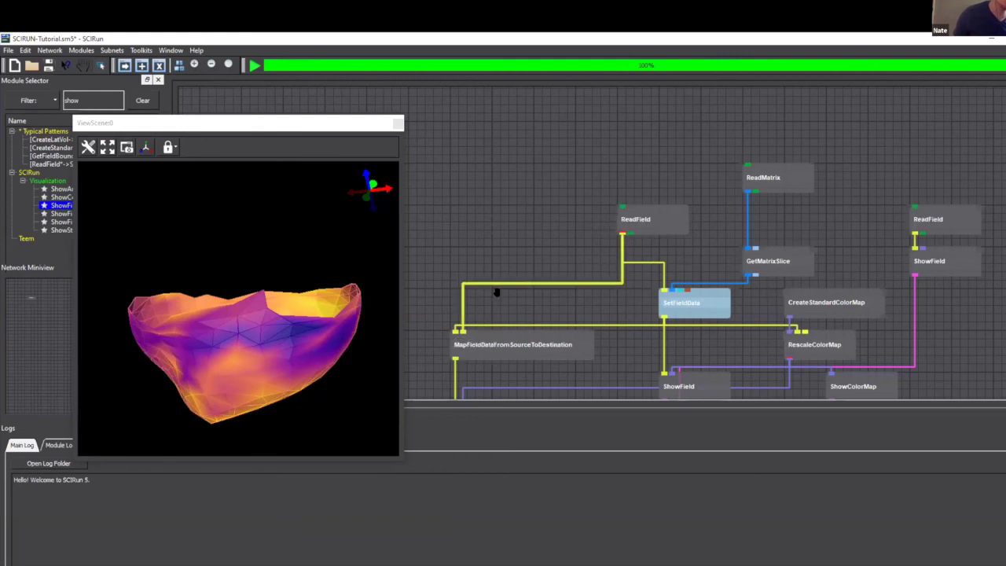
left_click(464, 312)
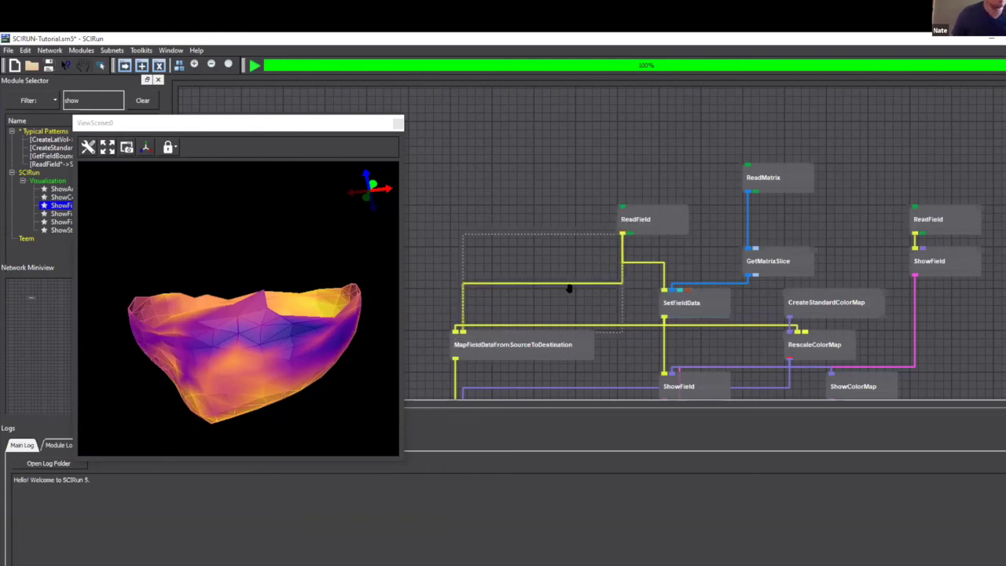
key("Delete")
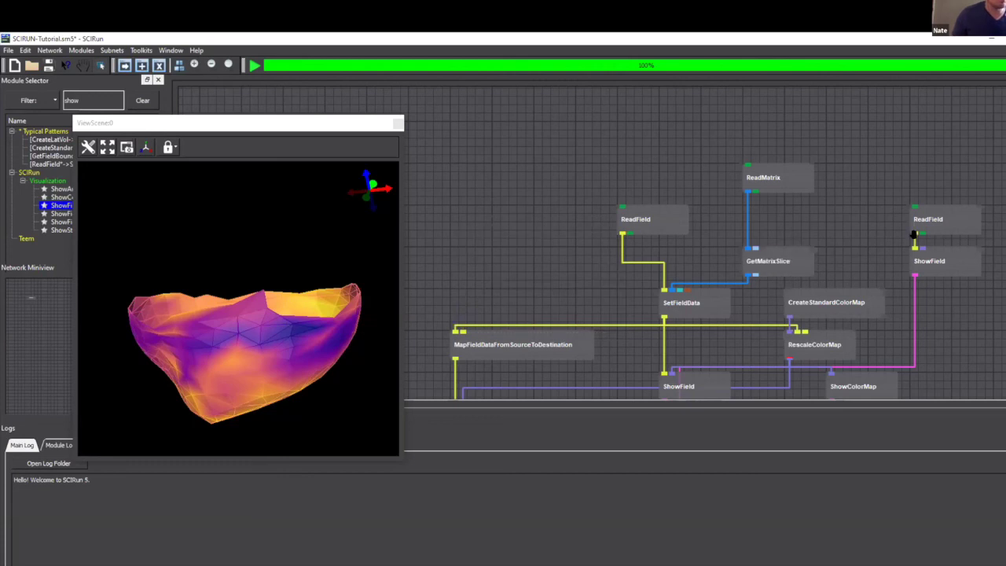
left_click_drag(902, 234, 458, 330)
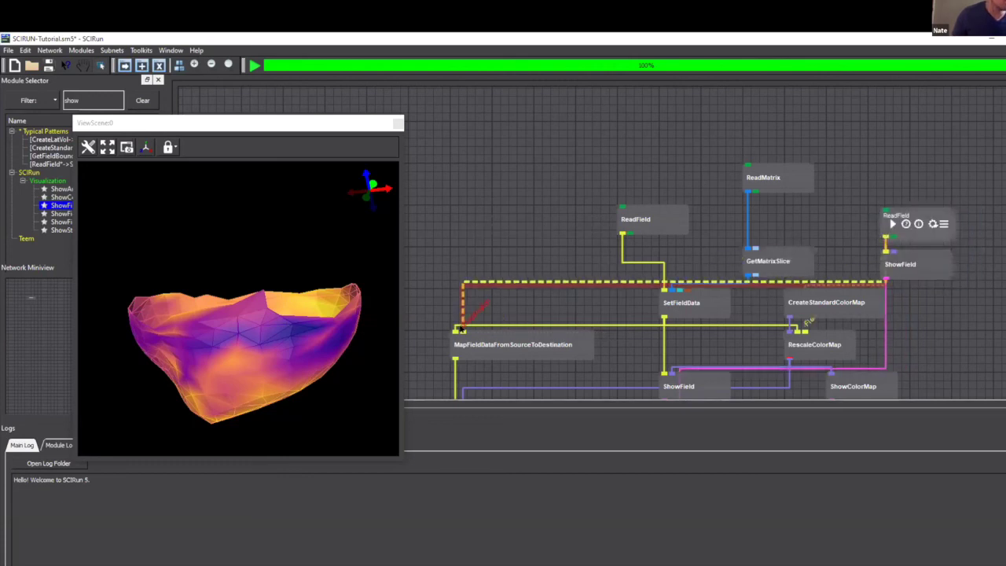
left_click(255, 66)
Rotate the model in ViewScene to inspect the data mapped onto the full heart geometry
left_click_drag(236, 356, 299, 313)
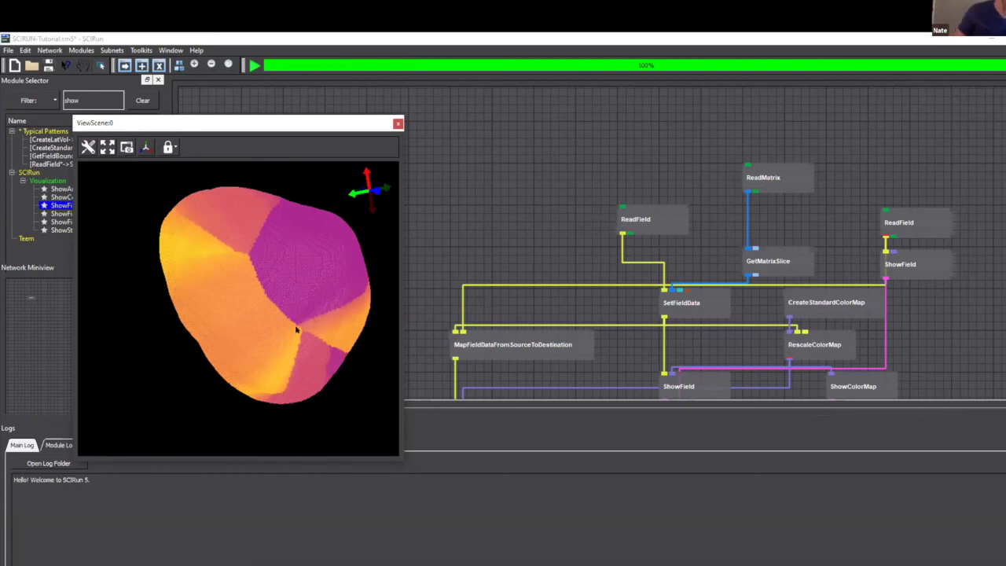
mouse_move(304, 335)
left_mouse_down()
mouse_move(310, 346)
mouse_move(338, 309)
mouse_move(301, 265)
mouse_move(322, 267)
mouse_move(321, 358)
mouse_move(276, 359)
mouse_move(306, 353)
mouse_move(258, 344)
mouse_move(270, 247)
mouse_move(308, 320)
mouse_move(293, 263)
mouse_move(269, 339)
mouse_move(319, 343)
left_mouse_up()
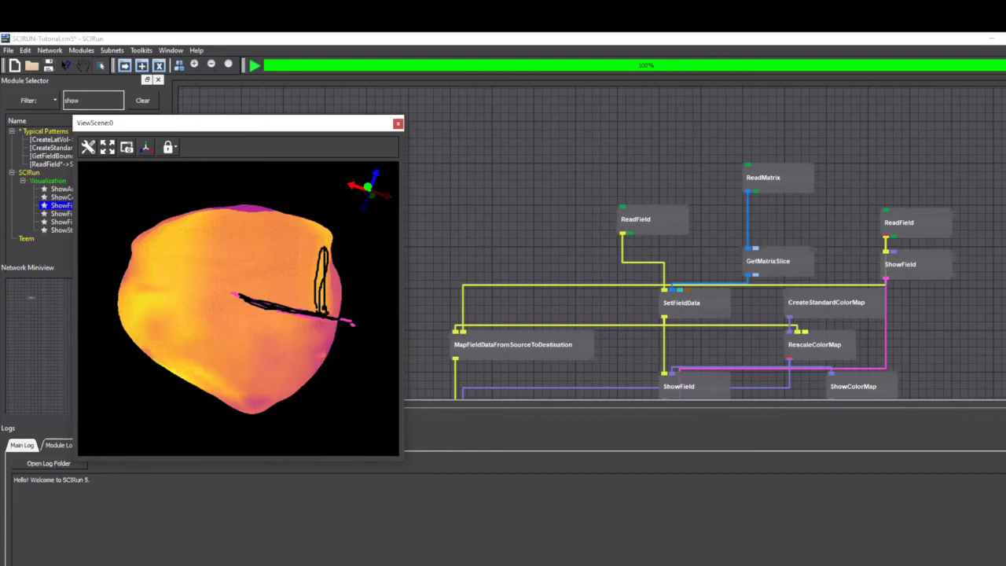
mouse_move(283, 229)
left_mouse_down()
mouse_move(295, 240)
mouse_move(331, 234)
left_mouse_up()
Turn off "No maximum" in the MapFieldDataFromSourceToDestination settings and apply a maximum distance of 1
scroll(561, 265, "down", 2)
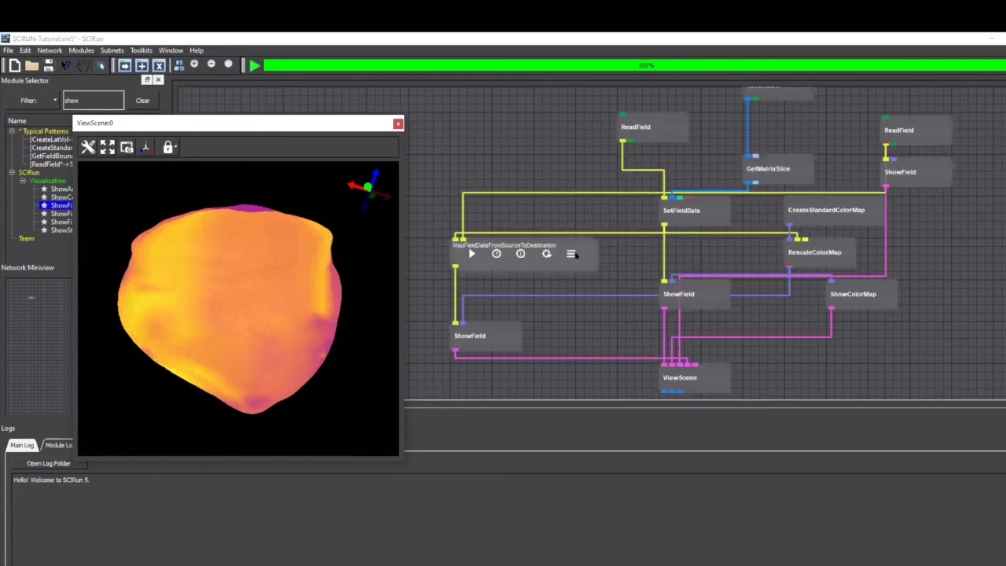
left_click(573, 254)
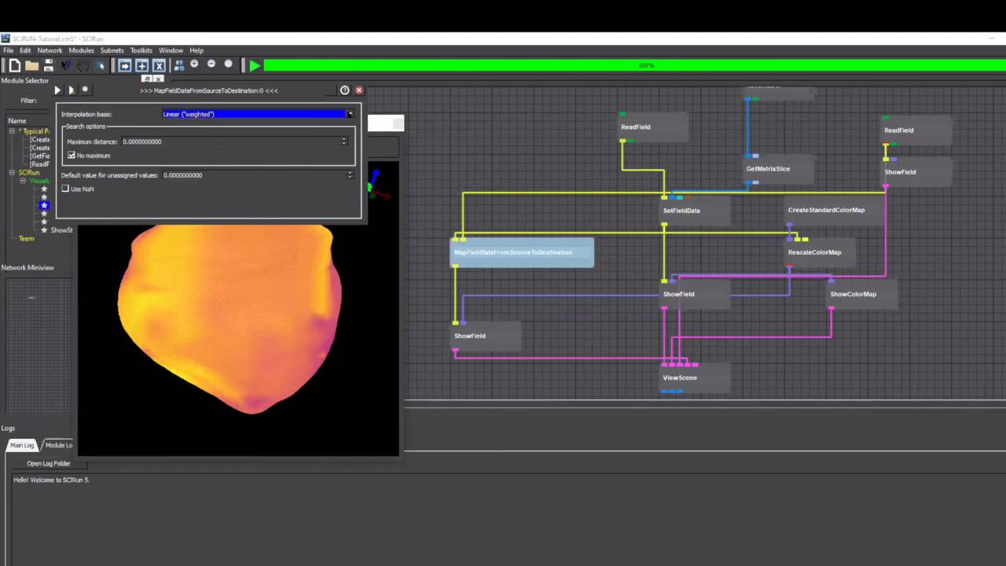
left_click(71, 155)
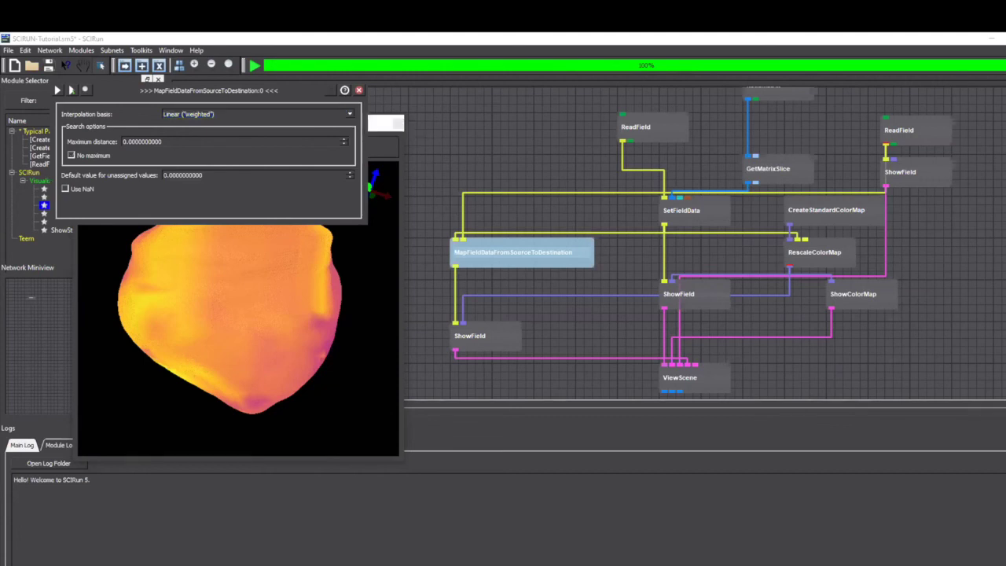
key("shift+Tab")
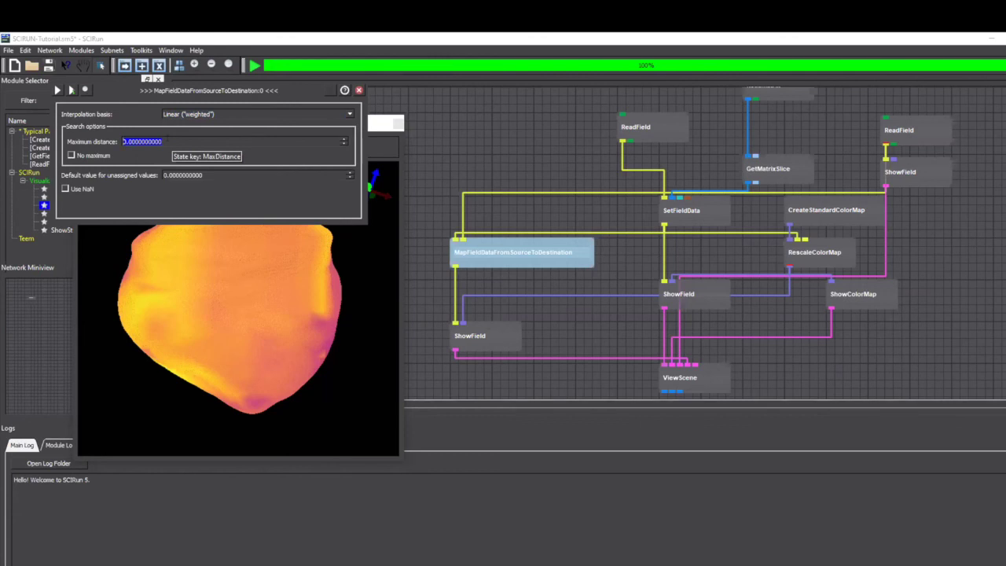
type("1")
key("Return")
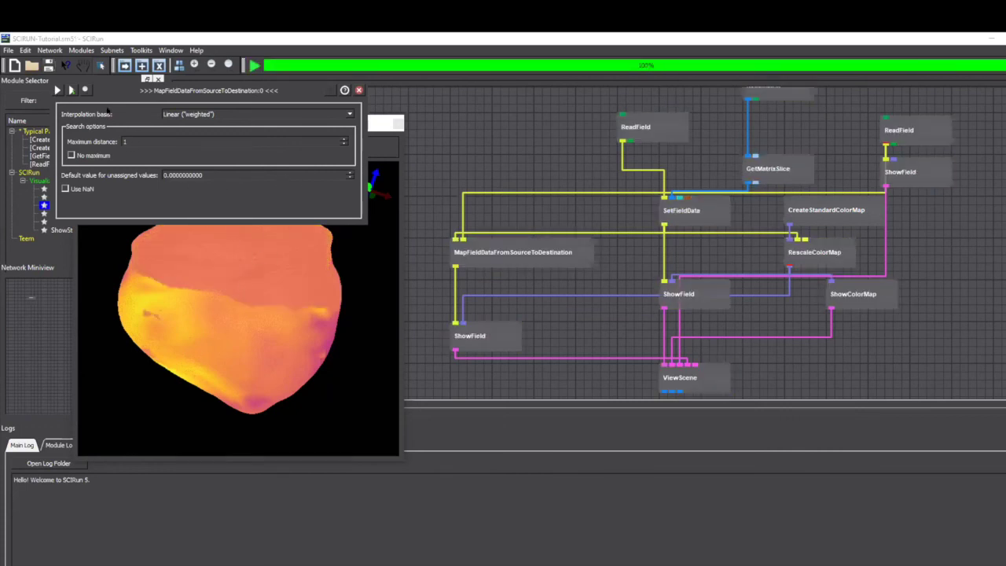
left_click_drag(277, 110, 232, 140)
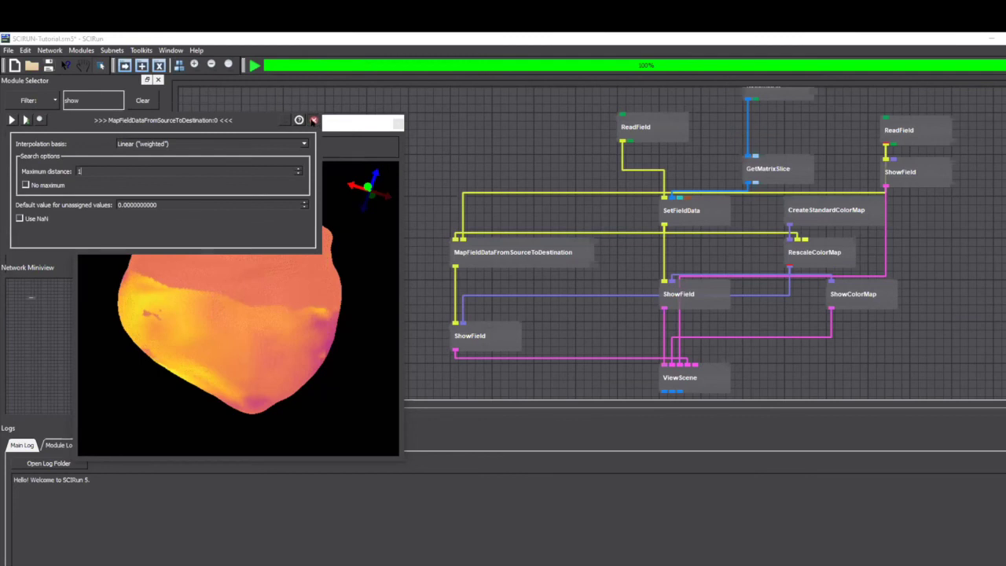
Toggle the color map and "Heart with DAta" visibility, place the ViewScene configuration beside the view, and inspect only the heart data
left_click_drag(268, 302, 293, 268)
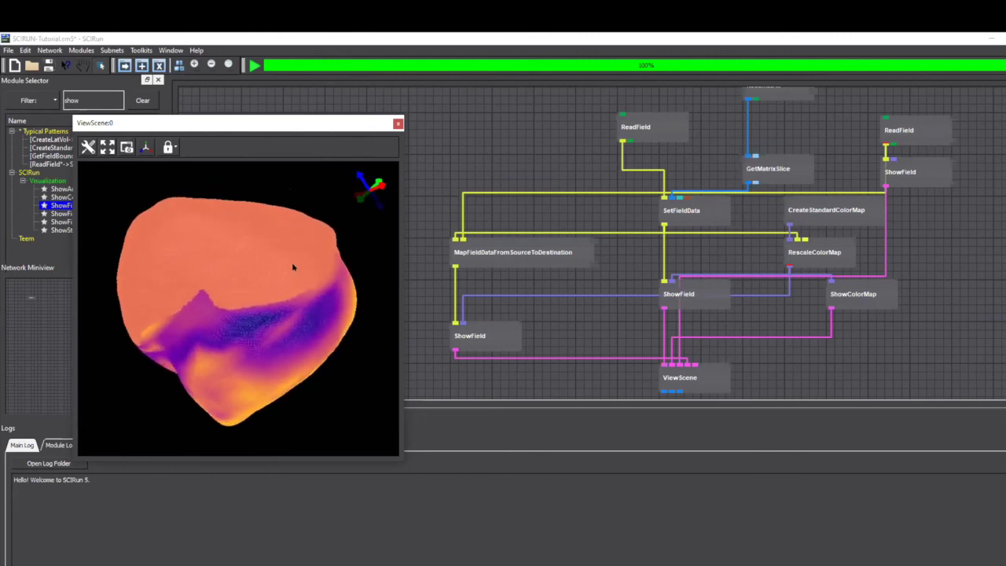
left_click(88, 147)
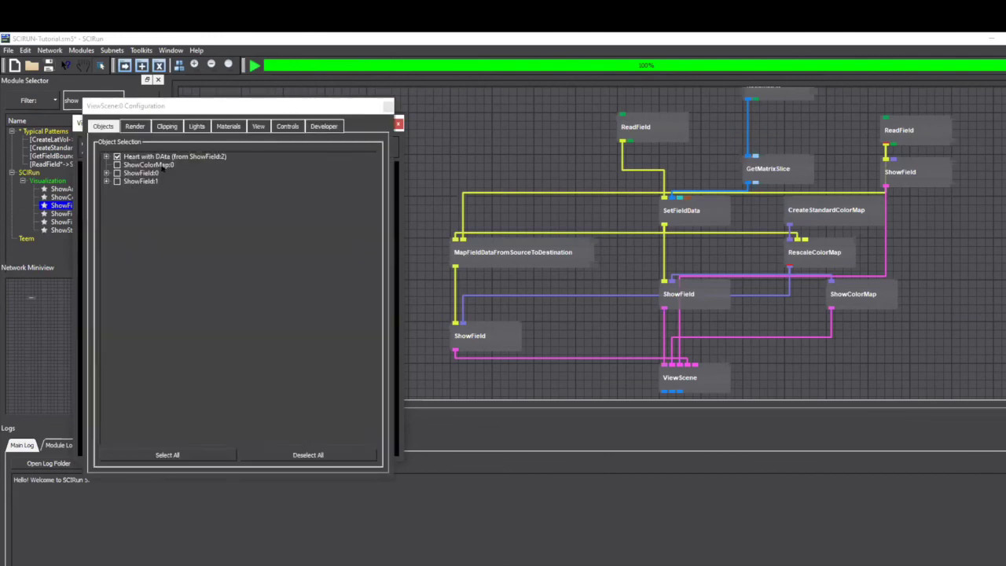
left_click(117, 164)
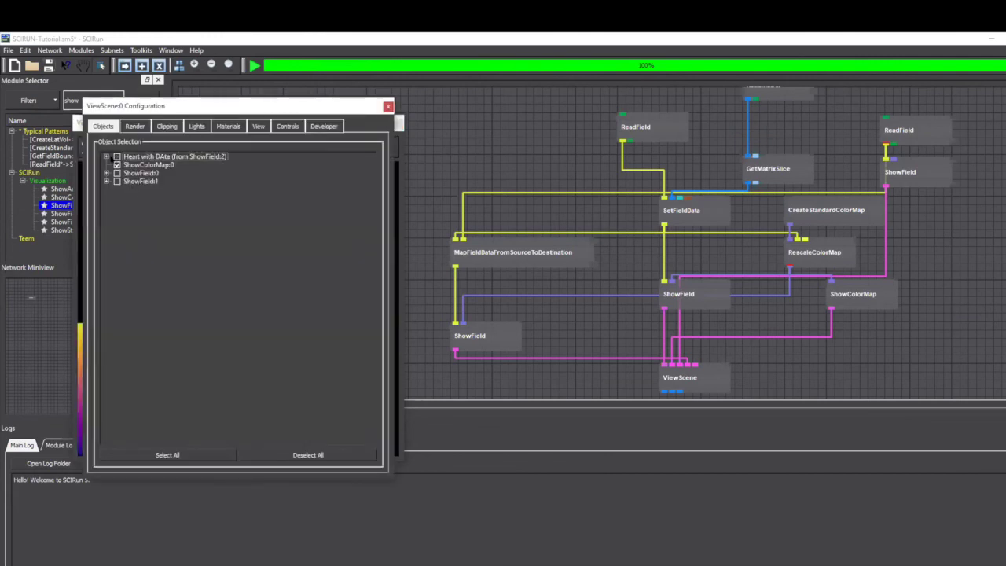
left_click(117, 164)
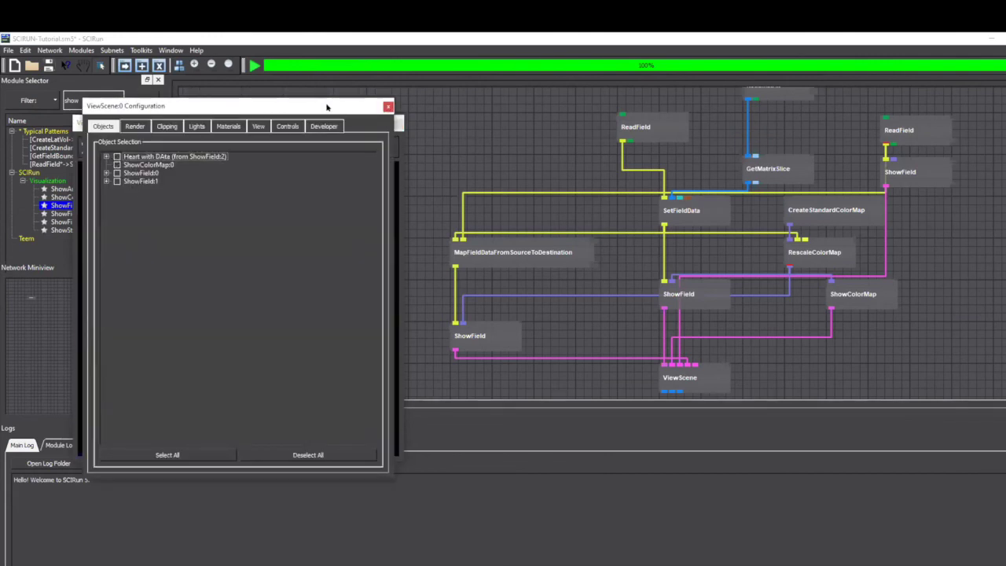
left_click_drag(327, 107, 754, 136)
left_click(545, 186)
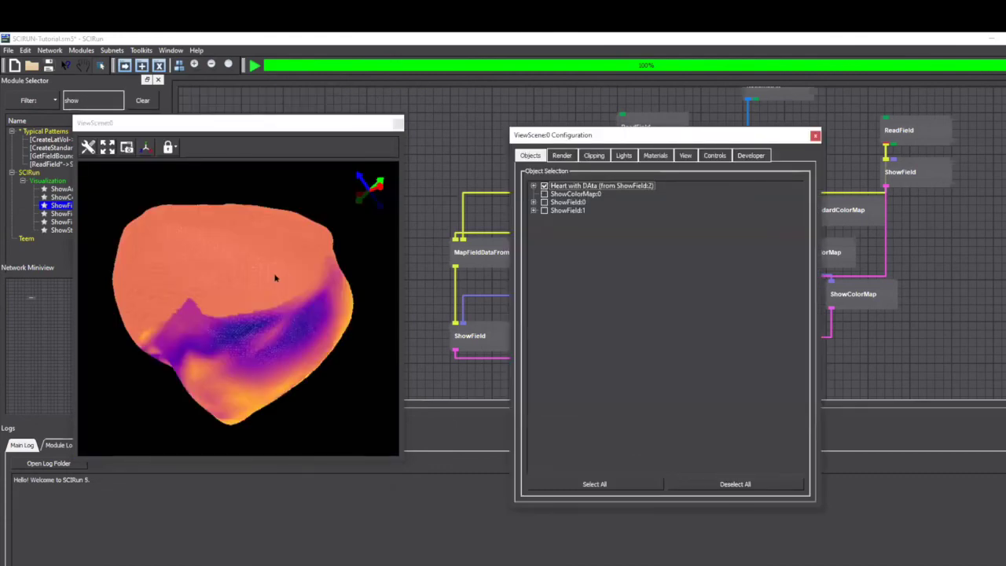
left_click_drag(275, 278, 280, 281)
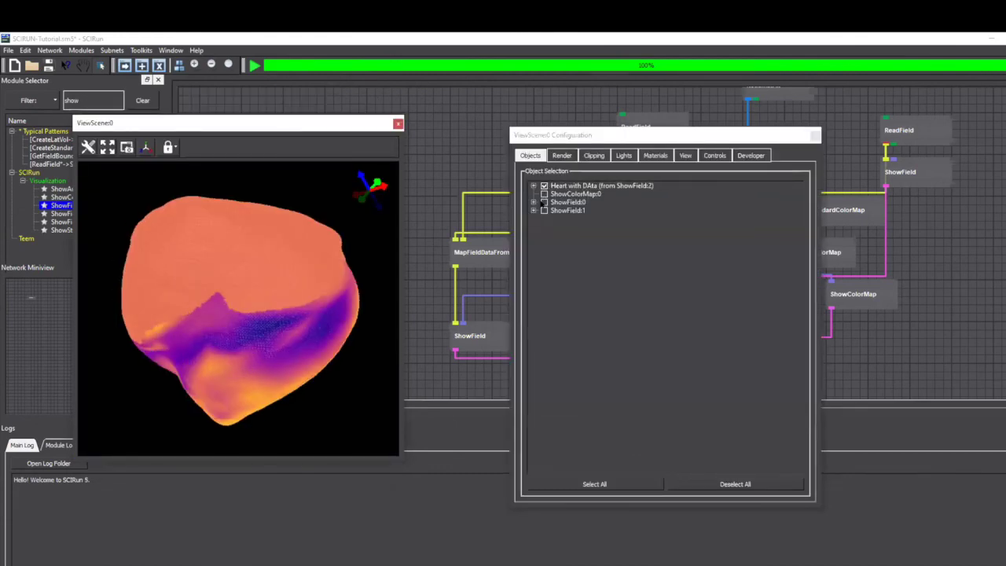
Toggle "Heart with DAta" to compare it with the ShowField:0 mesh, and display both together with the color map legend
left_click(544, 193)
left_click(544, 185)
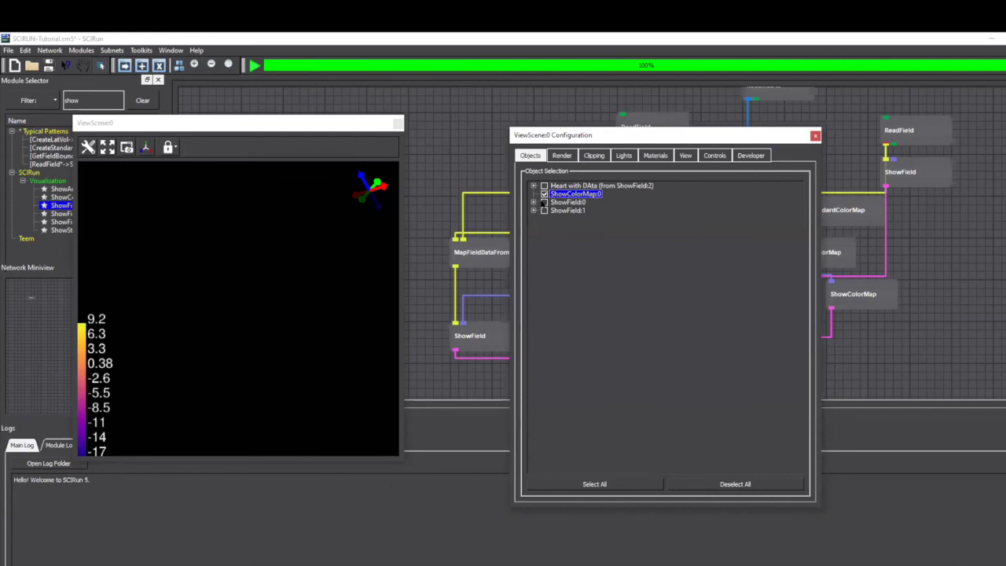
left_click(544, 202)
left_click(544, 185)
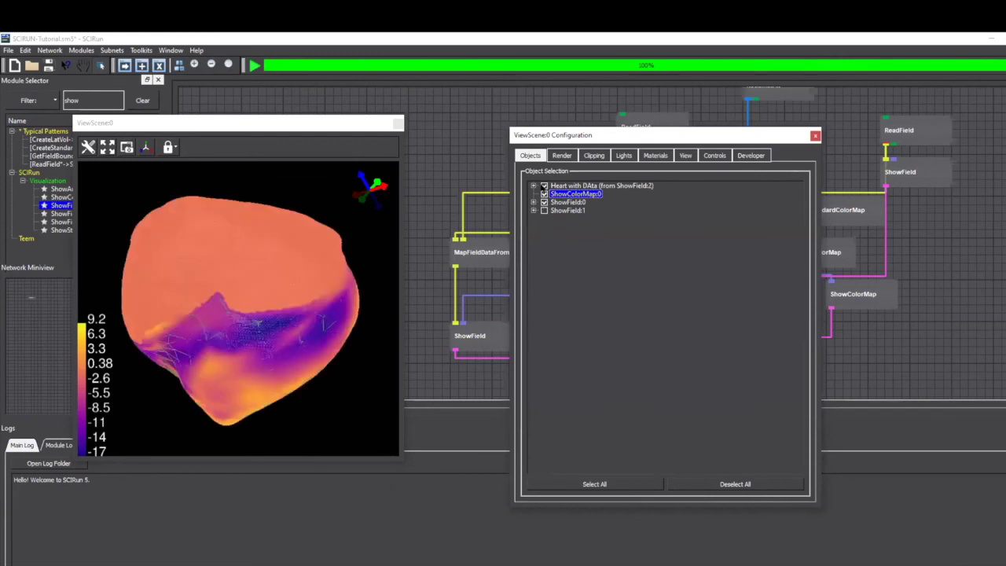
left_click(544, 185)
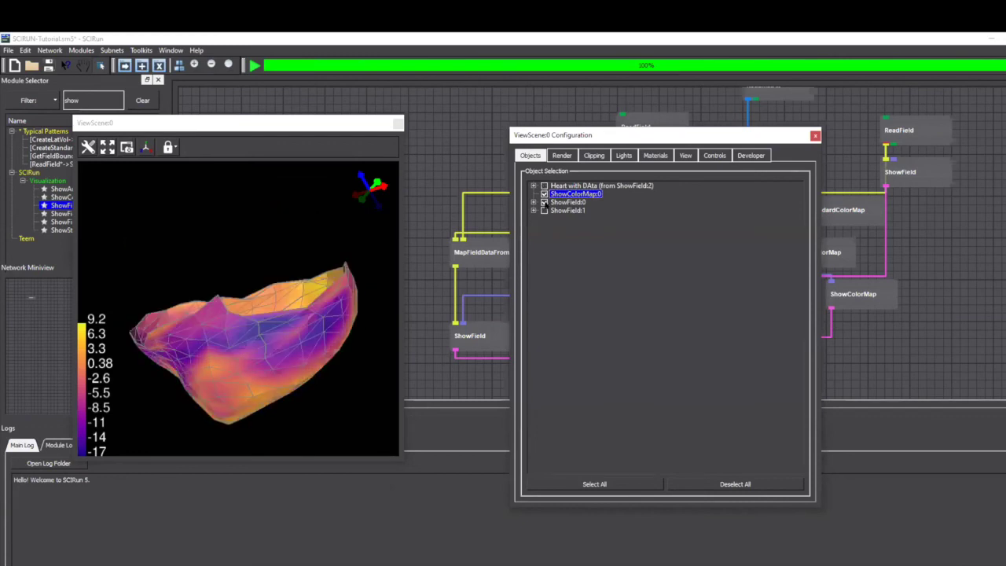
left_click(545, 185)
left_click_drag(283, 292, 314, 328)
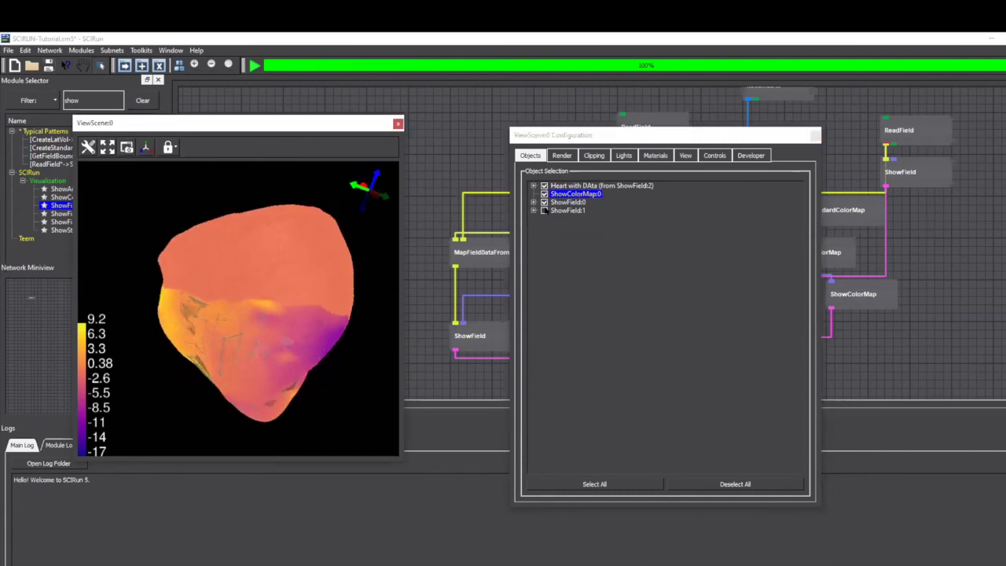
Display ShowField:1 along with the heart data and rotate the model to compare the overlaid geometries
left_click(544, 211)
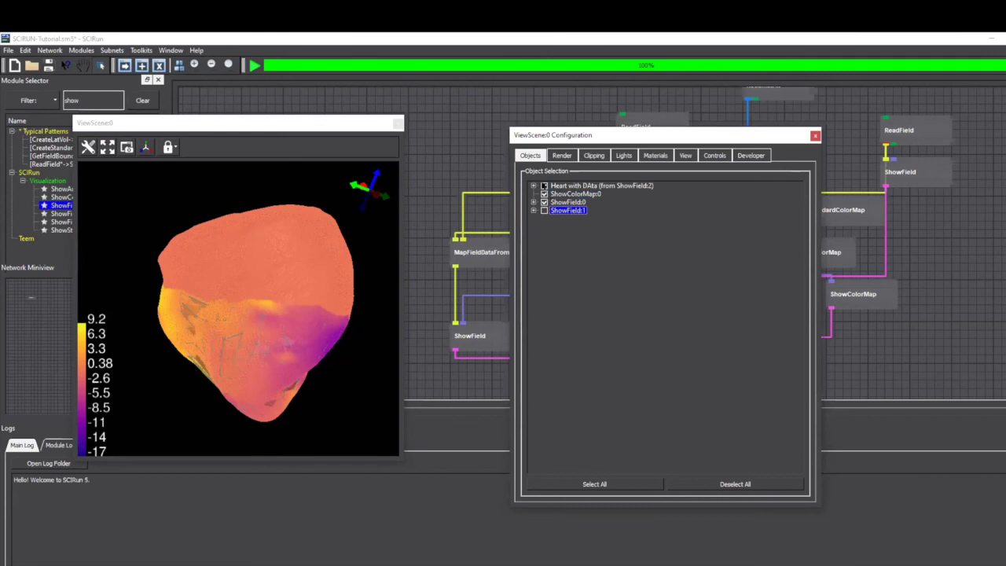
left_click(544, 185)
left_click(544, 211)
left_click_drag(332, 301, 301, 321)
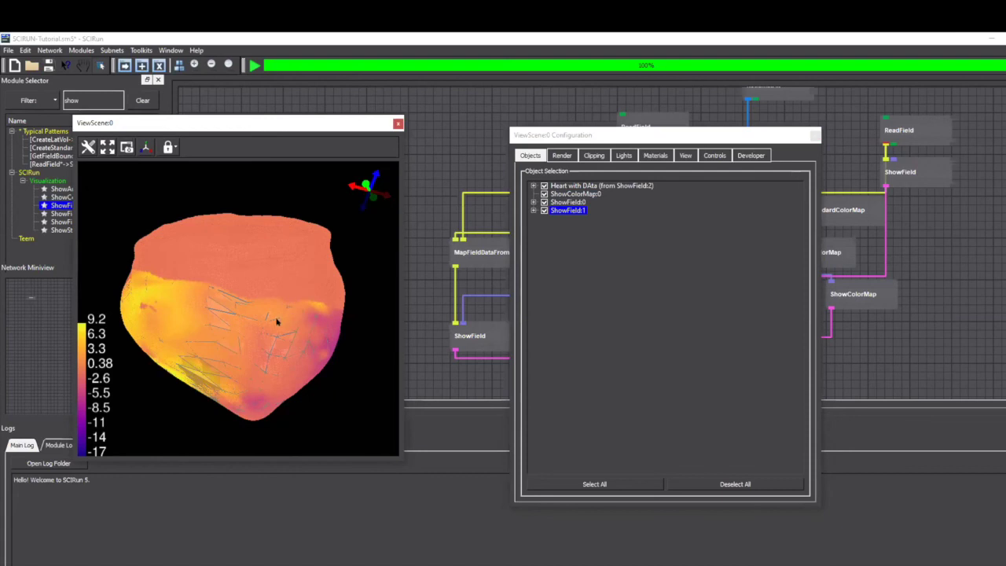
left_click_drag(278, 321, 299, 326)
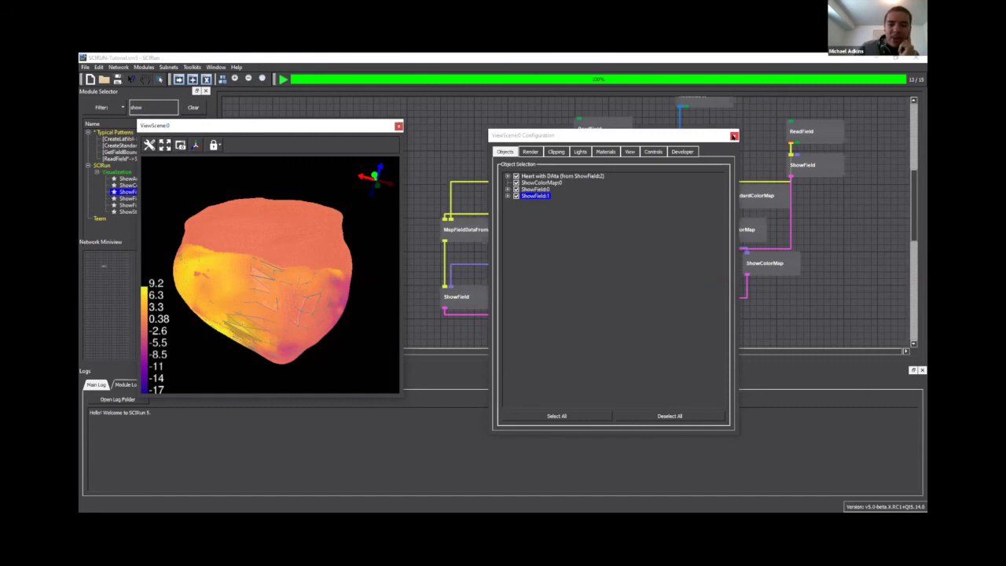
Close the ViewScene configuration and check the ShowColorMap and RescaleColorMap settings
key("Escape")
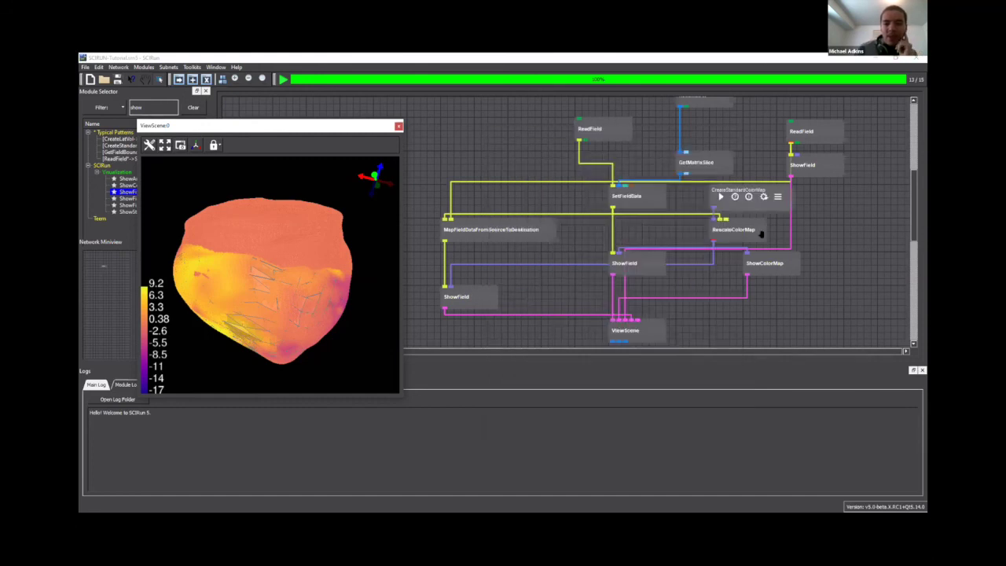
mouse_move(784, 264)
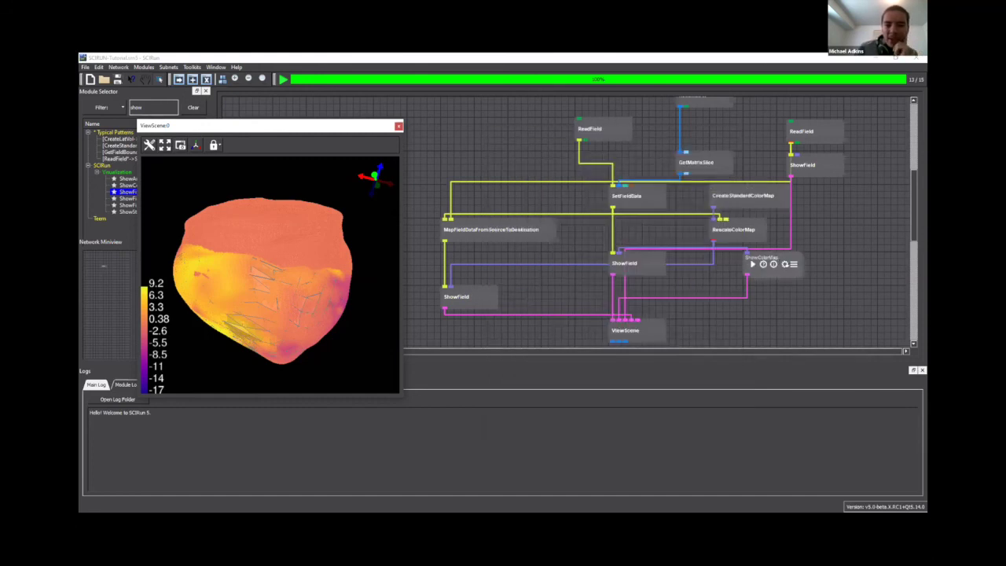
left_click(785, 265)
key("Escape")
mouse_move(753, 231)
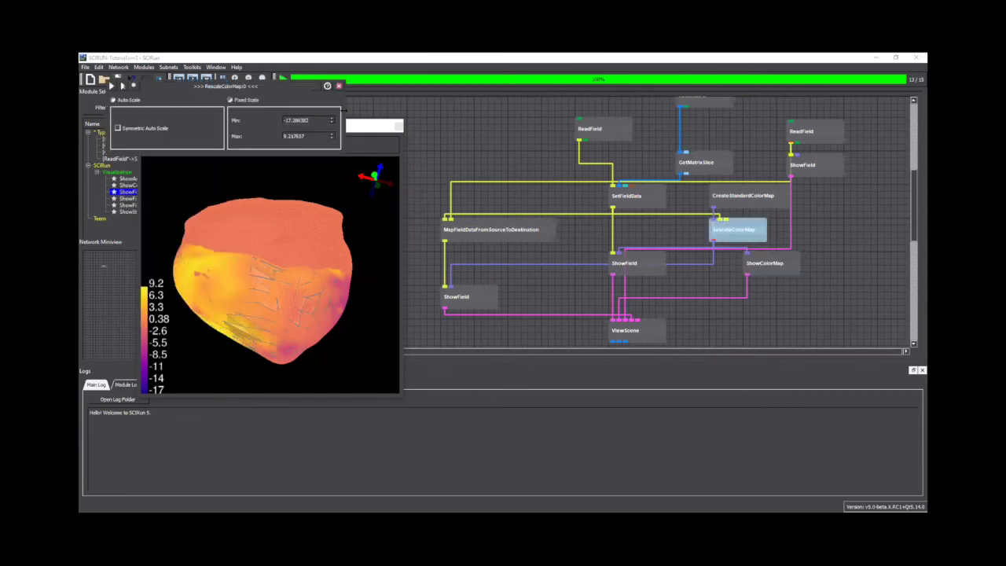
left_click(339, 86)
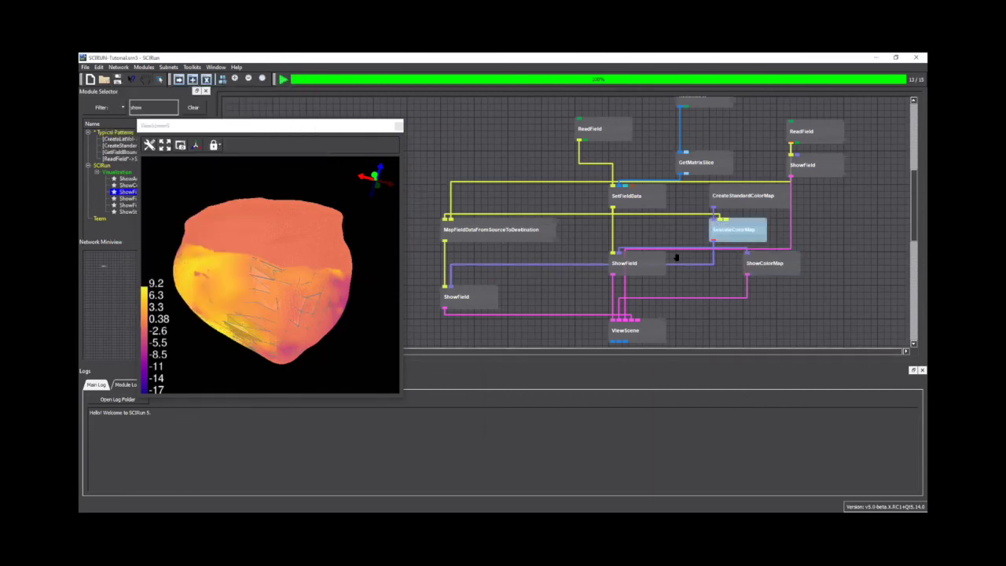
Set the CreateStandardColorMap color map to Pink,White,Blue, execute the network, and rotate the recolored model
left_click(751, 196)
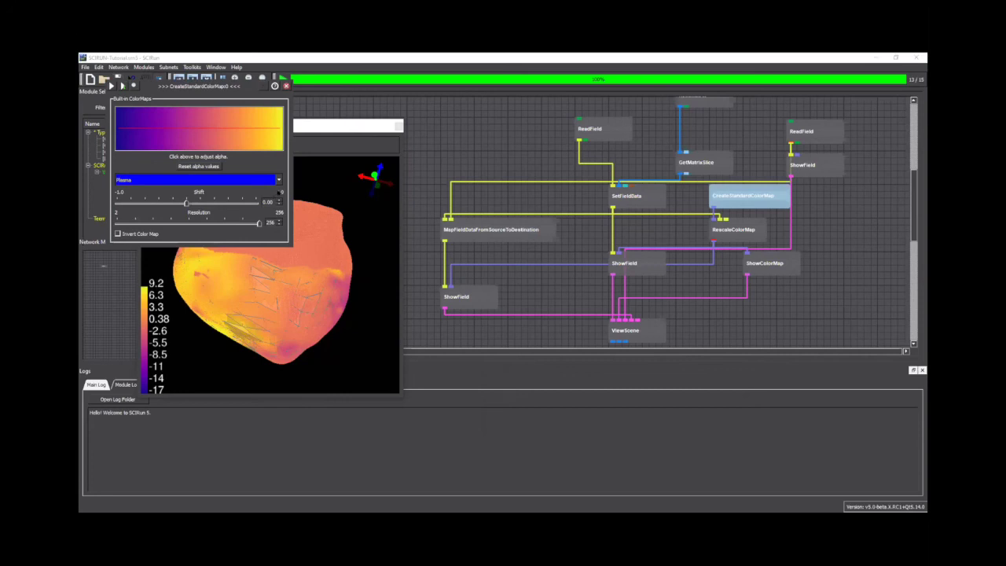
left_click(279, 180)
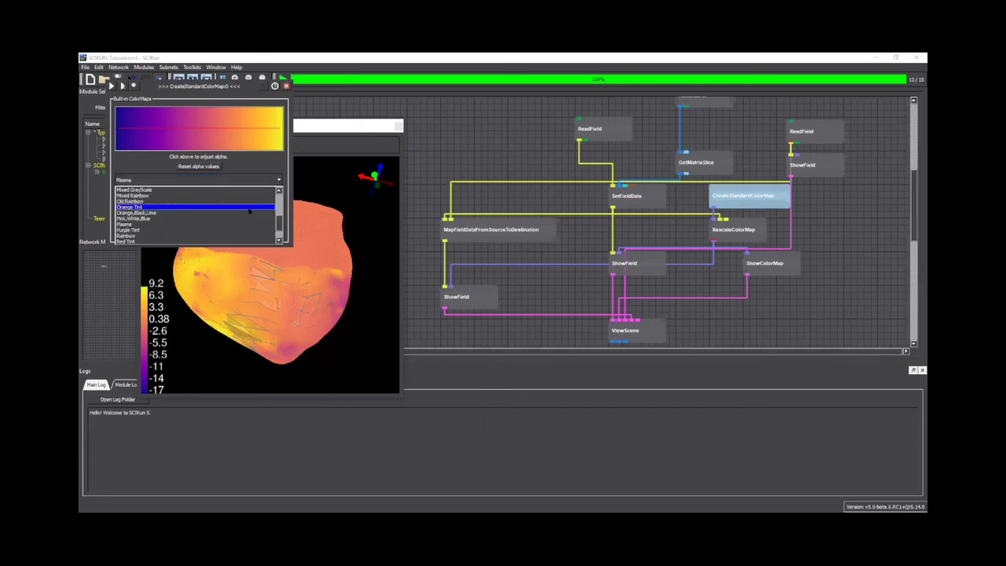
left_click(197, 220)
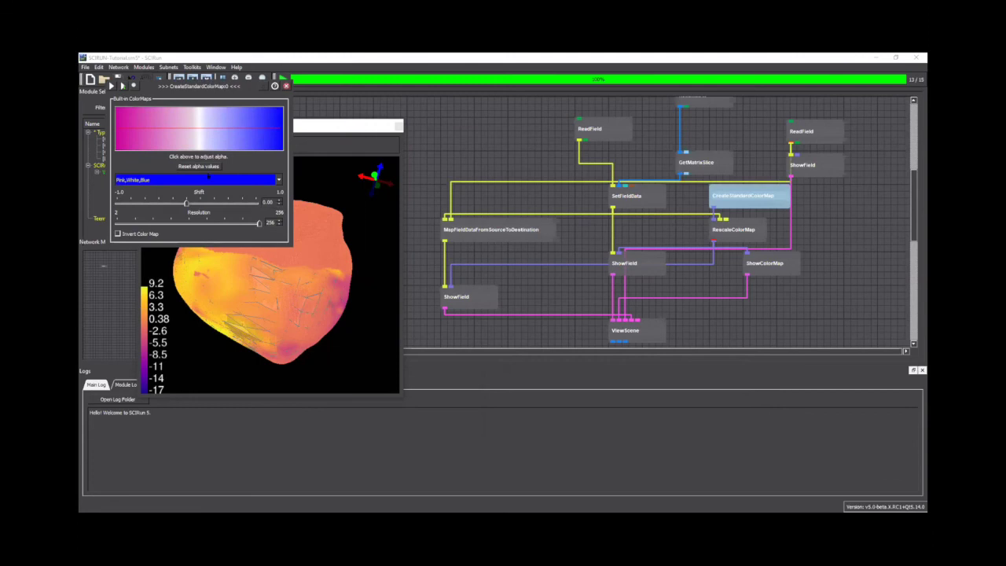
left_click(116, 88)
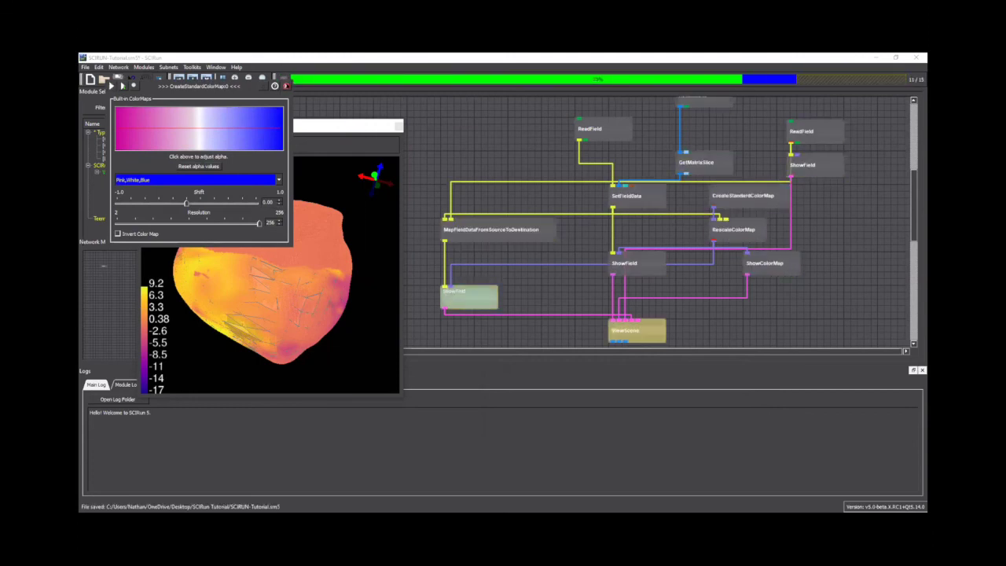
left_click_drag(236, 275, 321, 279)
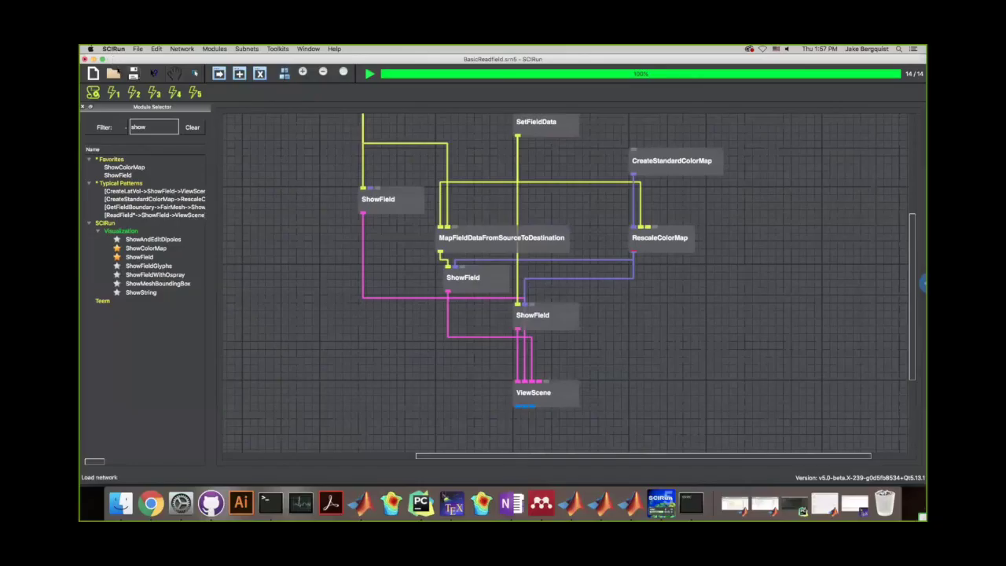
Open DemoSimulationNetwork.srn5 from the SCIRunTutorial folder without saving the changes to the current network
left_click(114, 73)
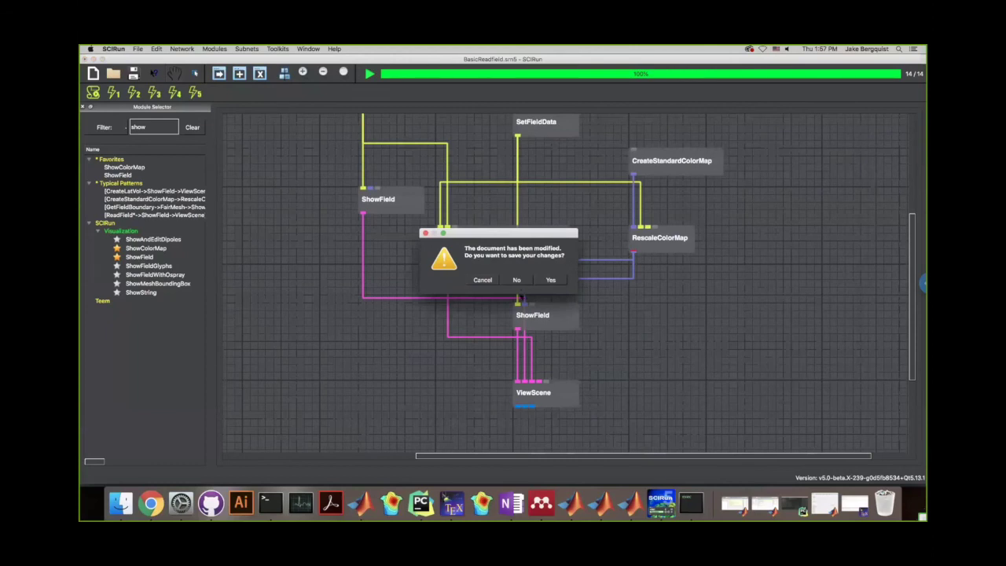
left_click(517, 281)
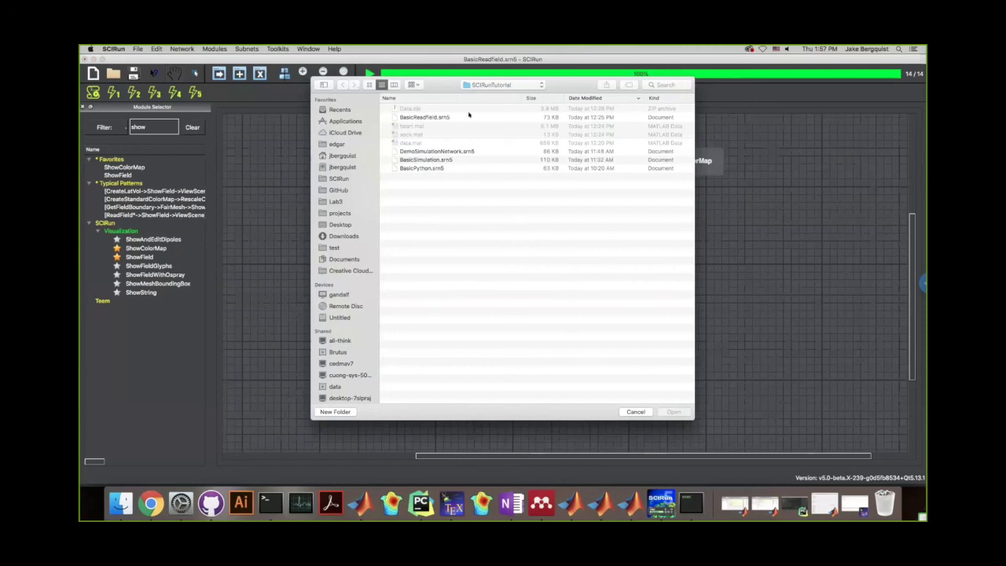
double_click(456, 151)
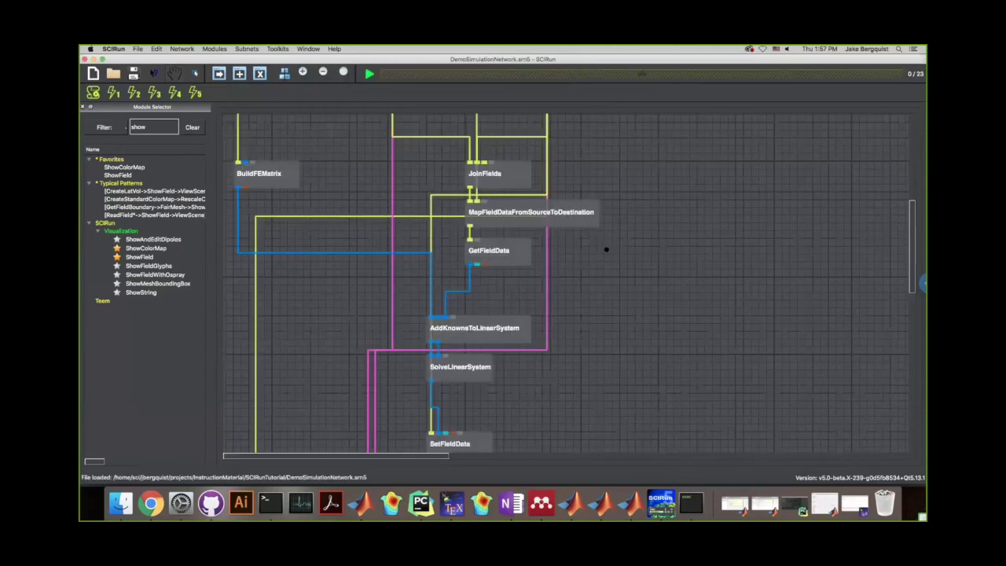
Look over the whole simulation network, from CreateLatVol through the linear system solver modules down to ViewScene
scroll(606, 250, "down", 2)
scroll(607, 250, "up", 10)
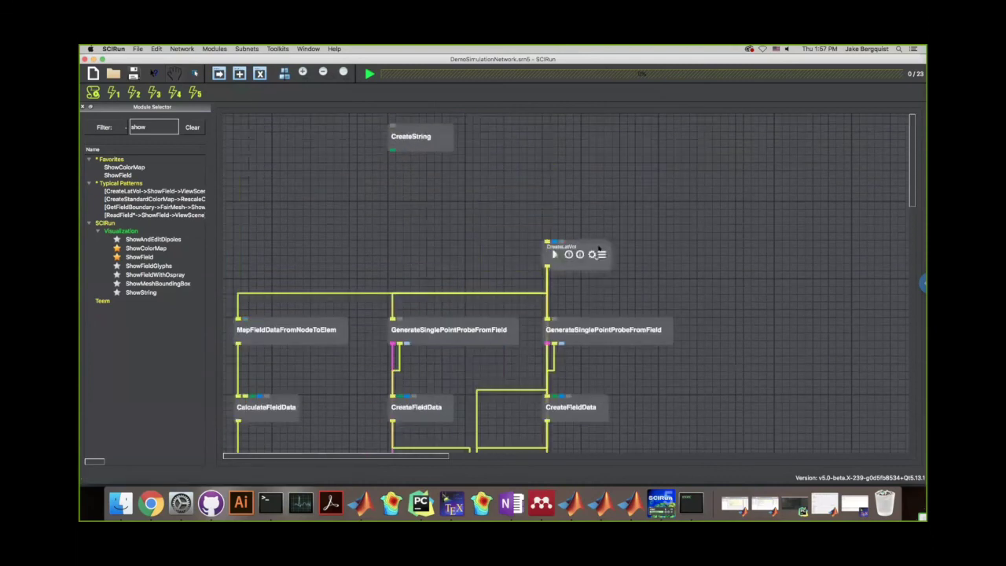
scroll(599, 248, "down", 15)
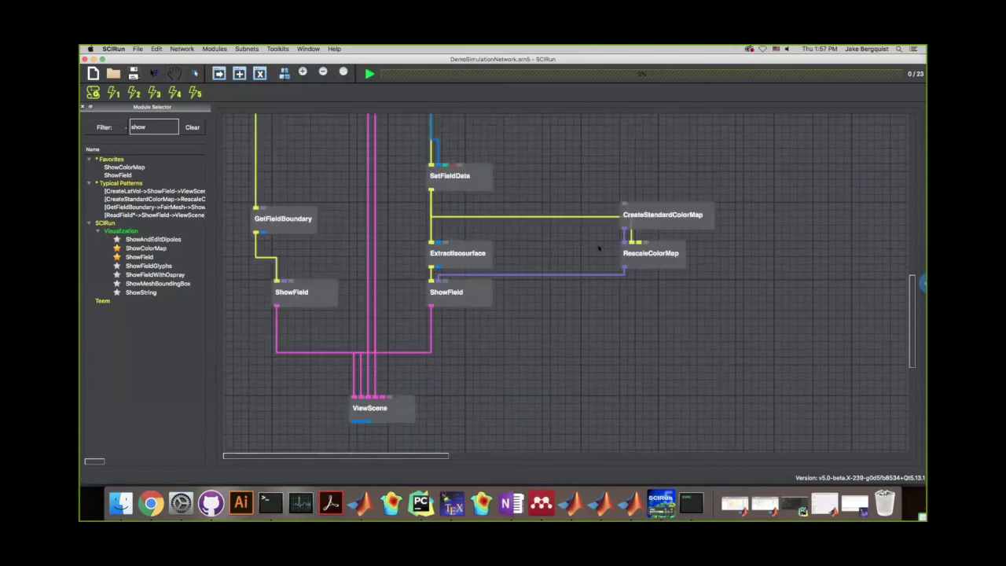
scroll(452, 178, "up", 15)
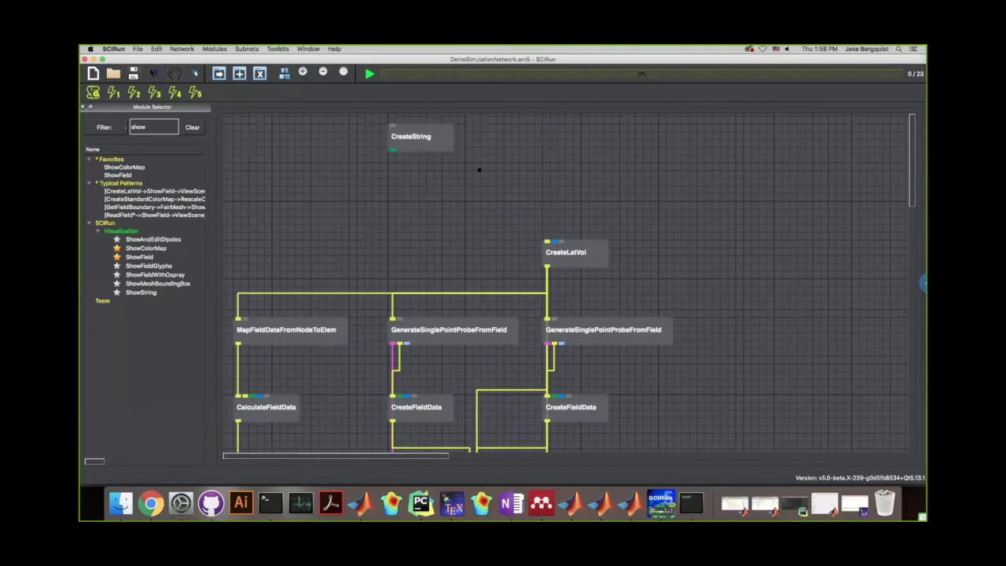
scroll(479, 169, "down", 2)
scroll(487, 184, "down", 3)
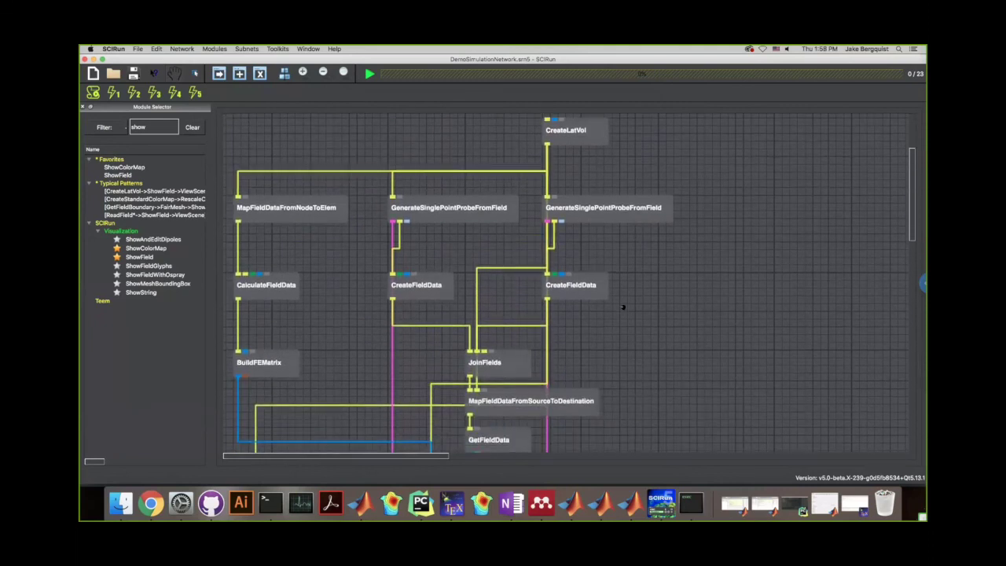
scroll(623, 306, "down", 12)
Save and execute the simulation network, and enlarge its ViewScene window
key("super+s")
key("super+e")
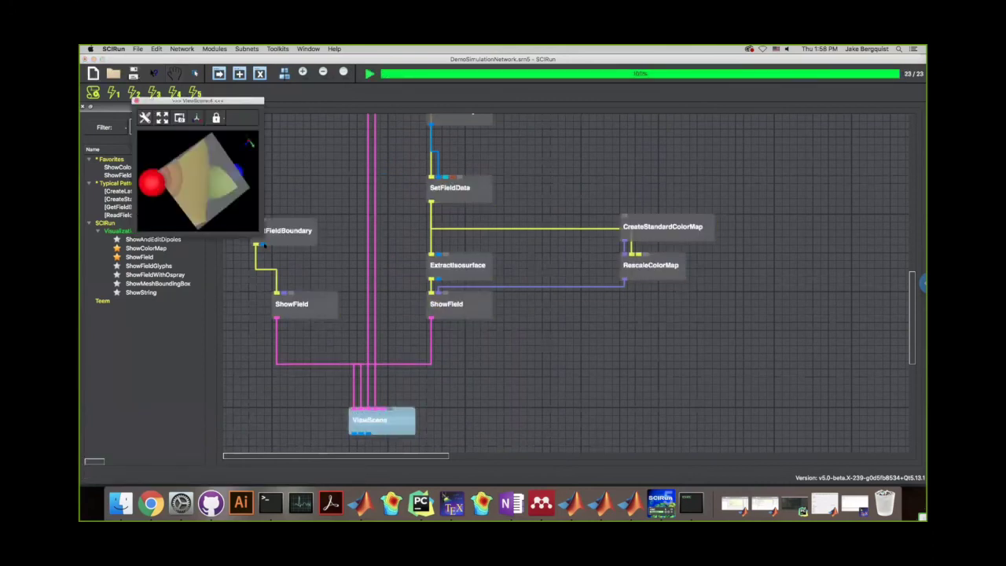
double_click(197, 100)
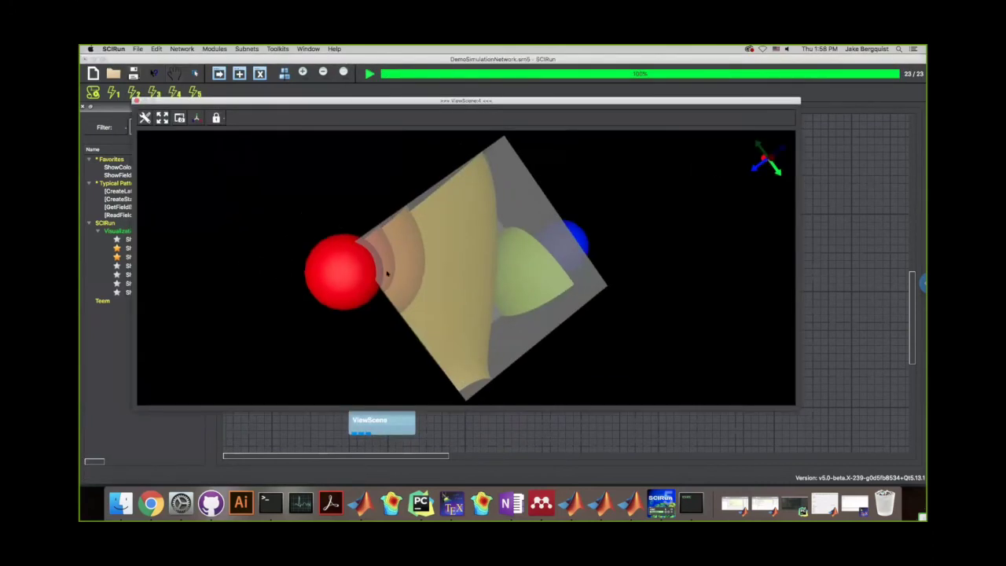
Rotate the simulation scene to inspect the isosurfaces between the red and blue spheres from several angles
left_click_drag(387, 273, 519, 259)
key("ctrl+s")
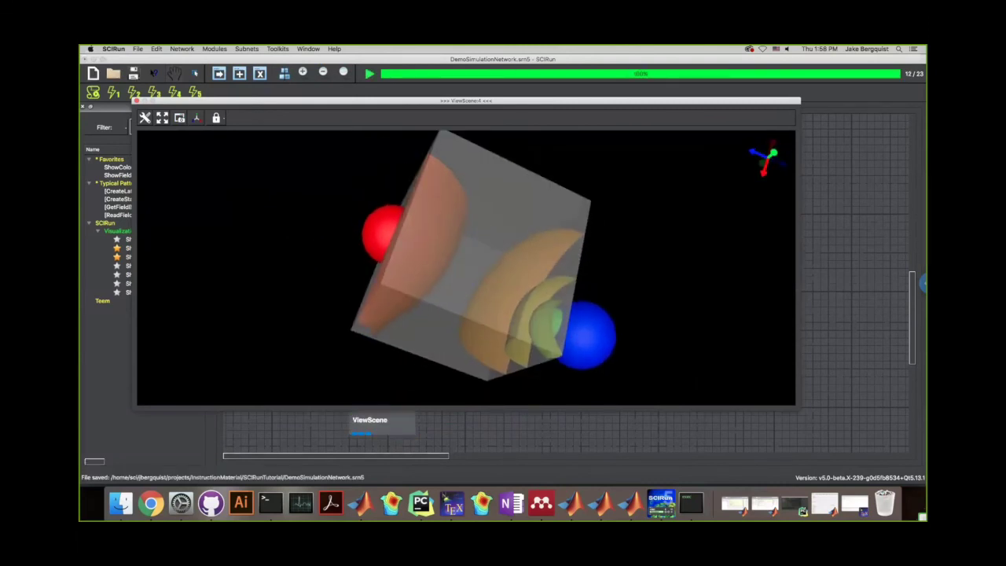
left_click_drag(582, 320, 394, 248)
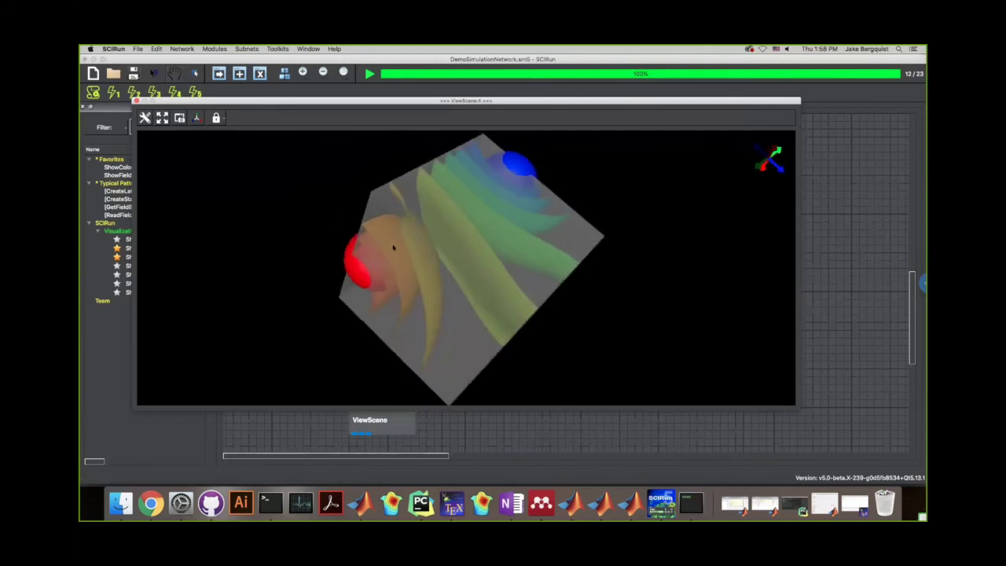
left_click_drag(528, 248, 482, 298)
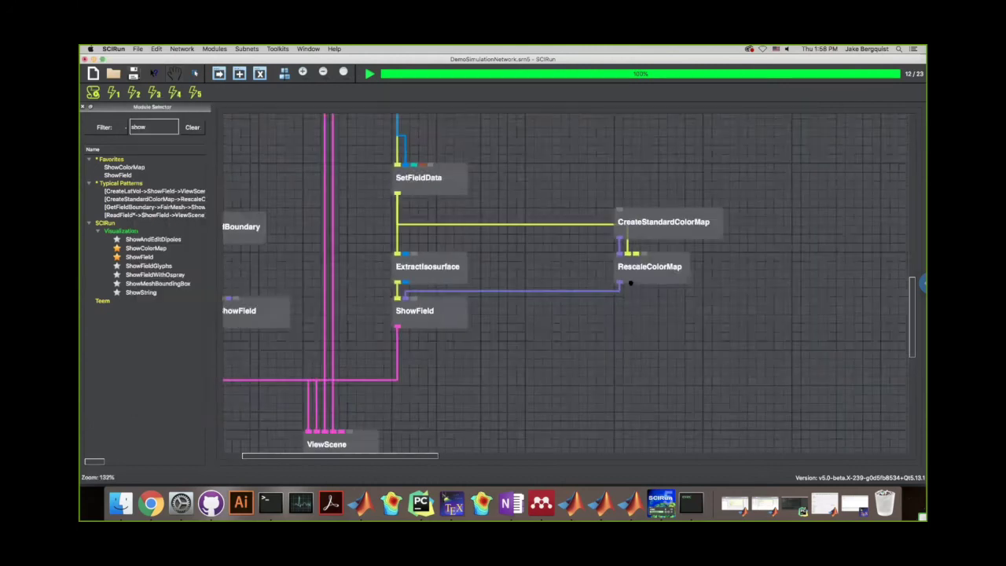
Examine the upper part of the network, from CreateLatVol and the single point probes to GetFieldData
scroll(484, 263, "down", 2)
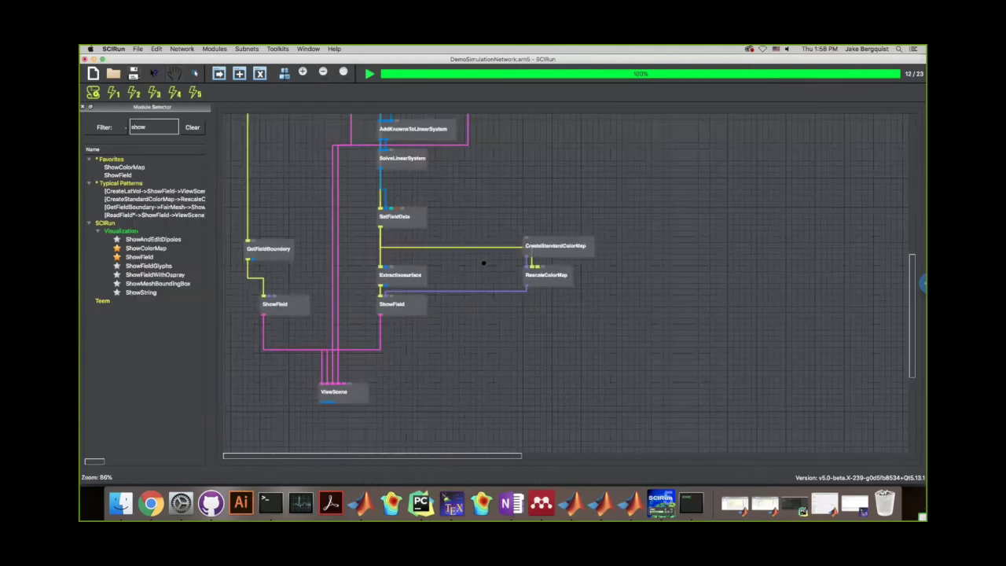
scroll(487, 214, "up", 2)
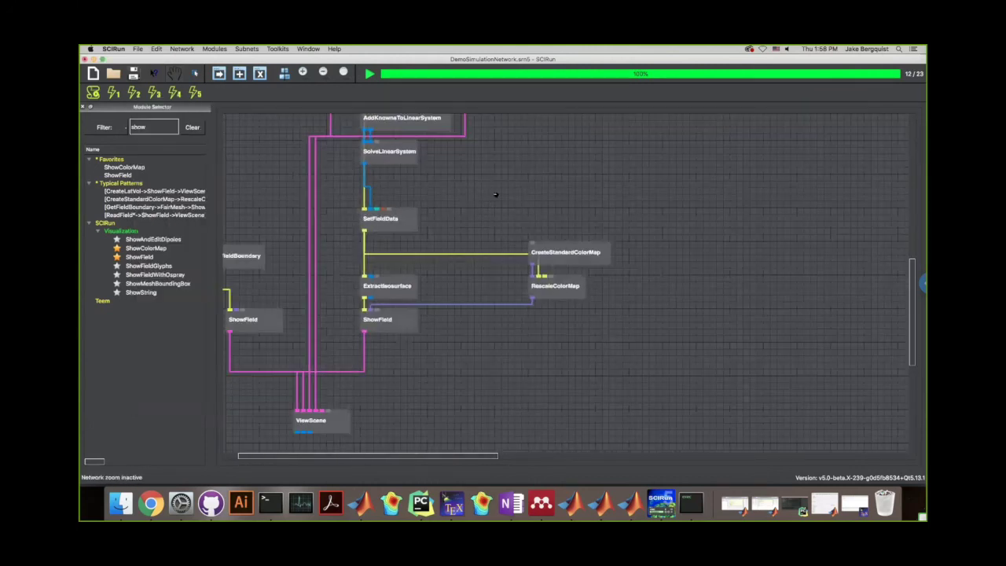
scroll(693, 359, "up", 10)
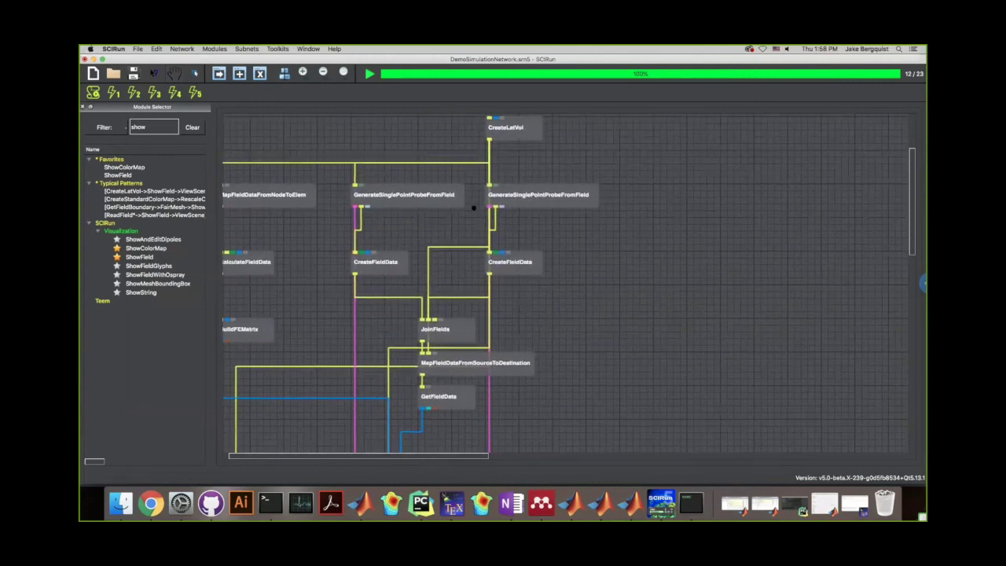
left_click_drag(693, 321, 475, 213)
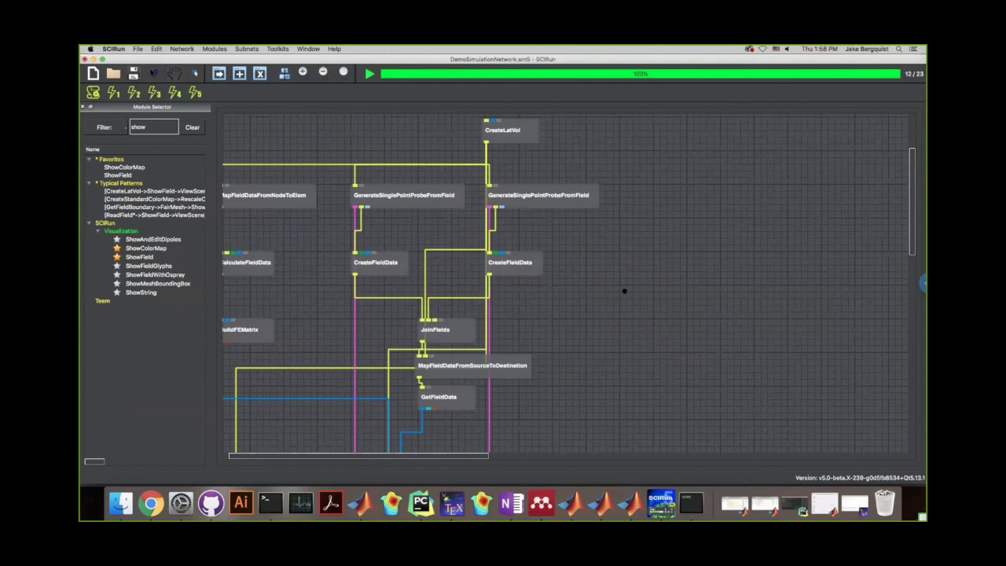